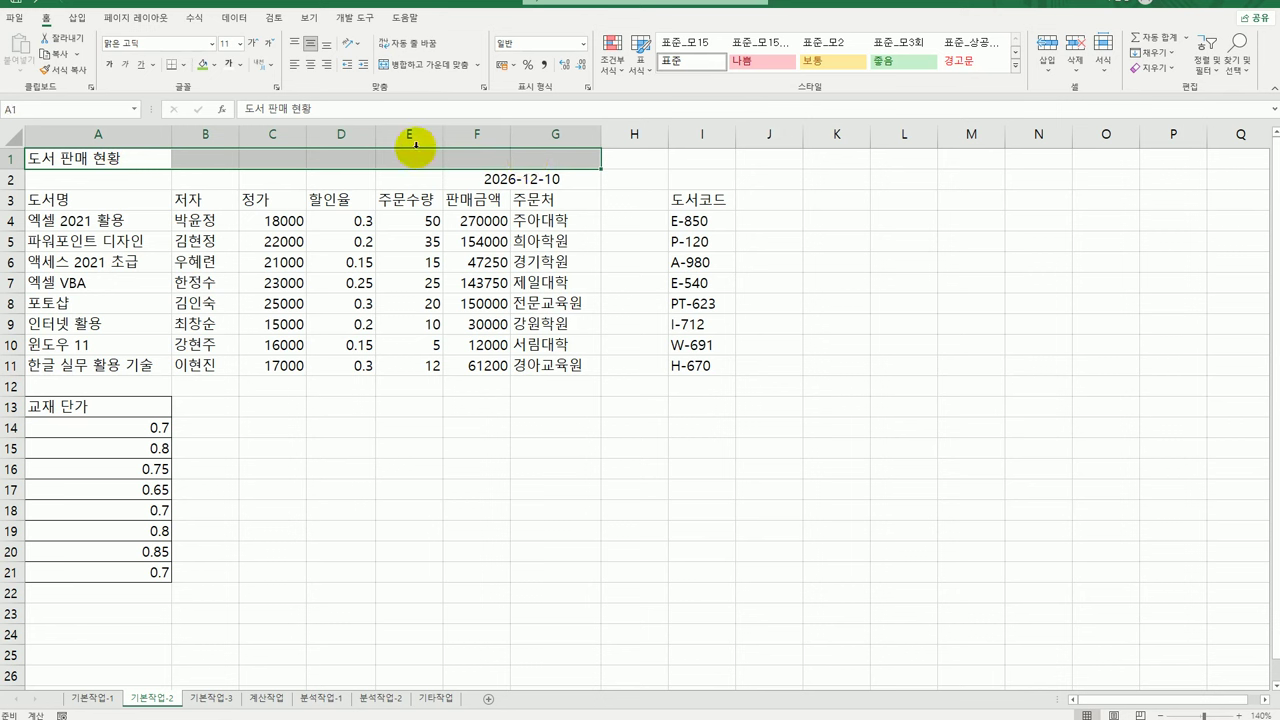
- Merge and center the title across A1:G1 and format it in 굴림체, size 16, bold and underlined
{"action": "left_click", "coordinate": [413, 66]}
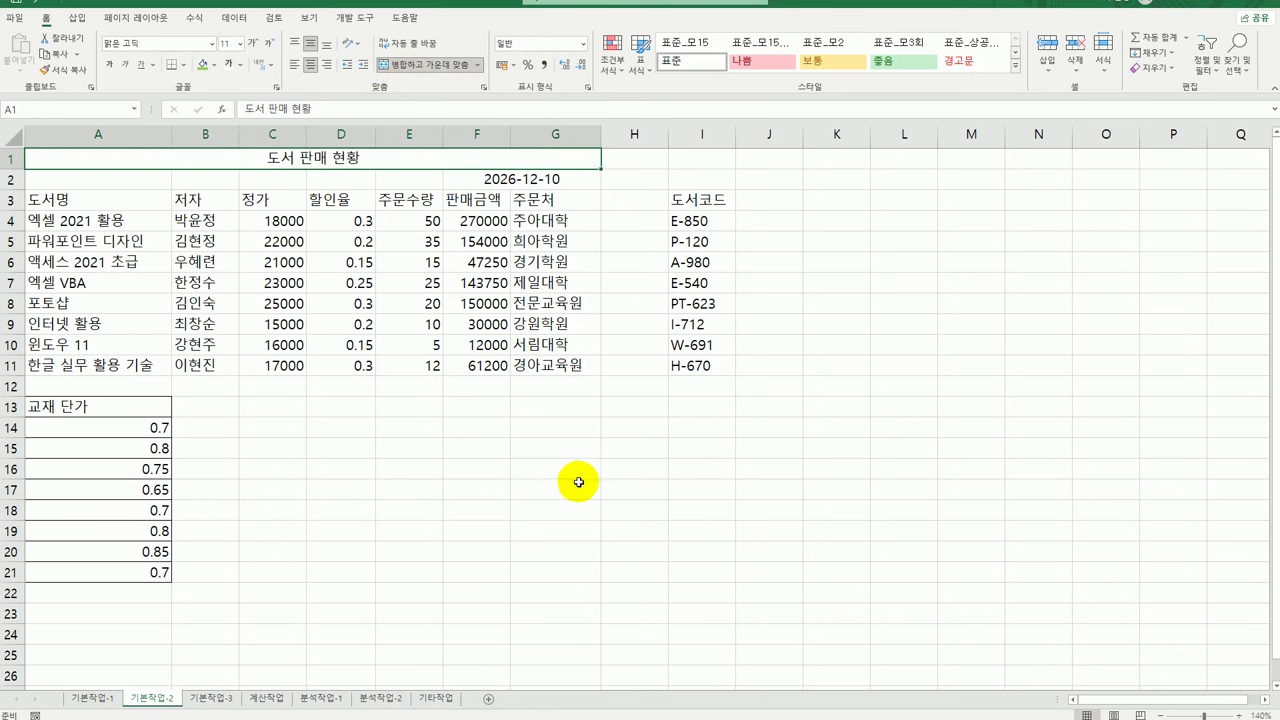
{"action": "left_click", "coordinate": [211, 44]}
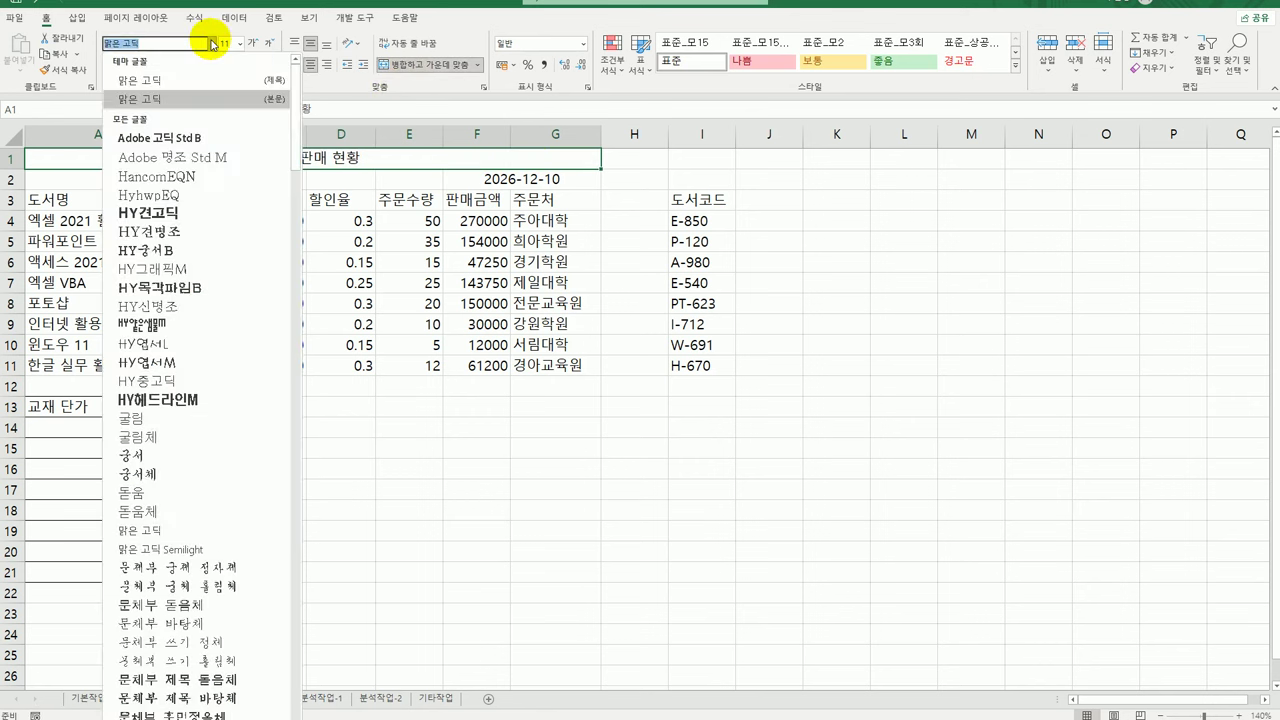
{"action": "left_click", "coordinate": [213, 437]}
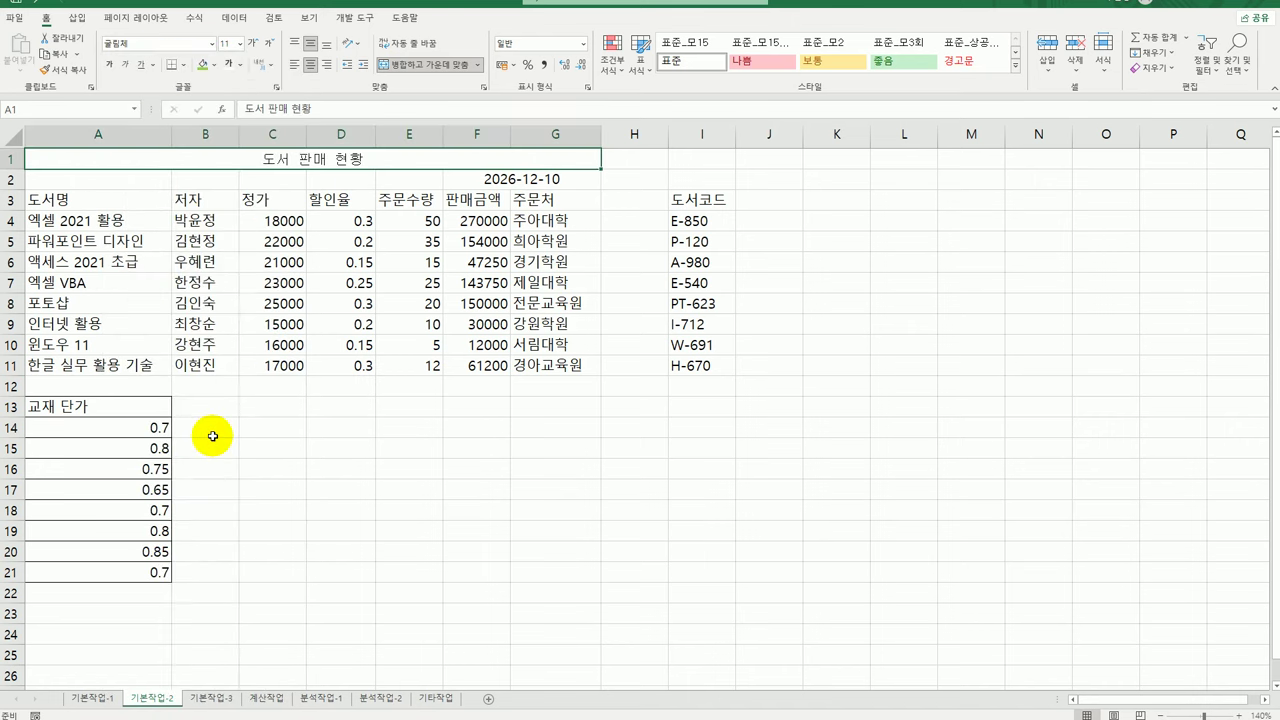
{"action": "left_click", "coordinate": [240, 44]}
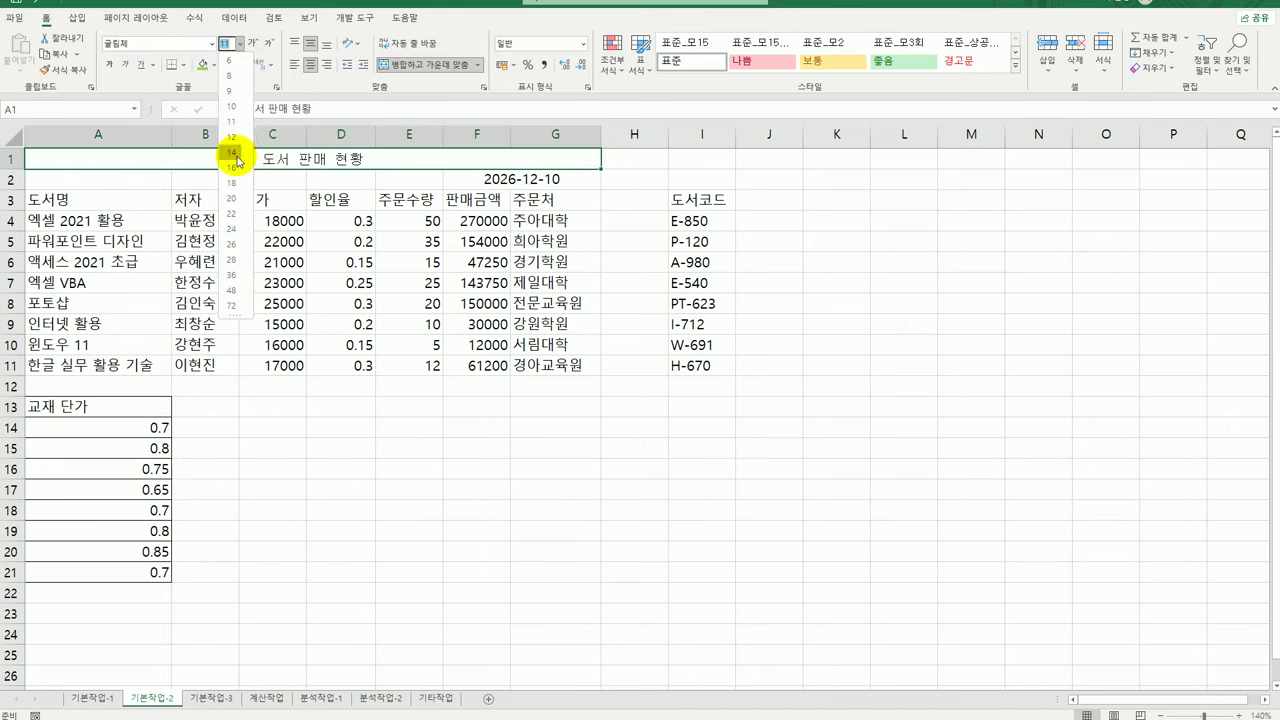
{"action": "left_click", "coordinate": [235, 166]}
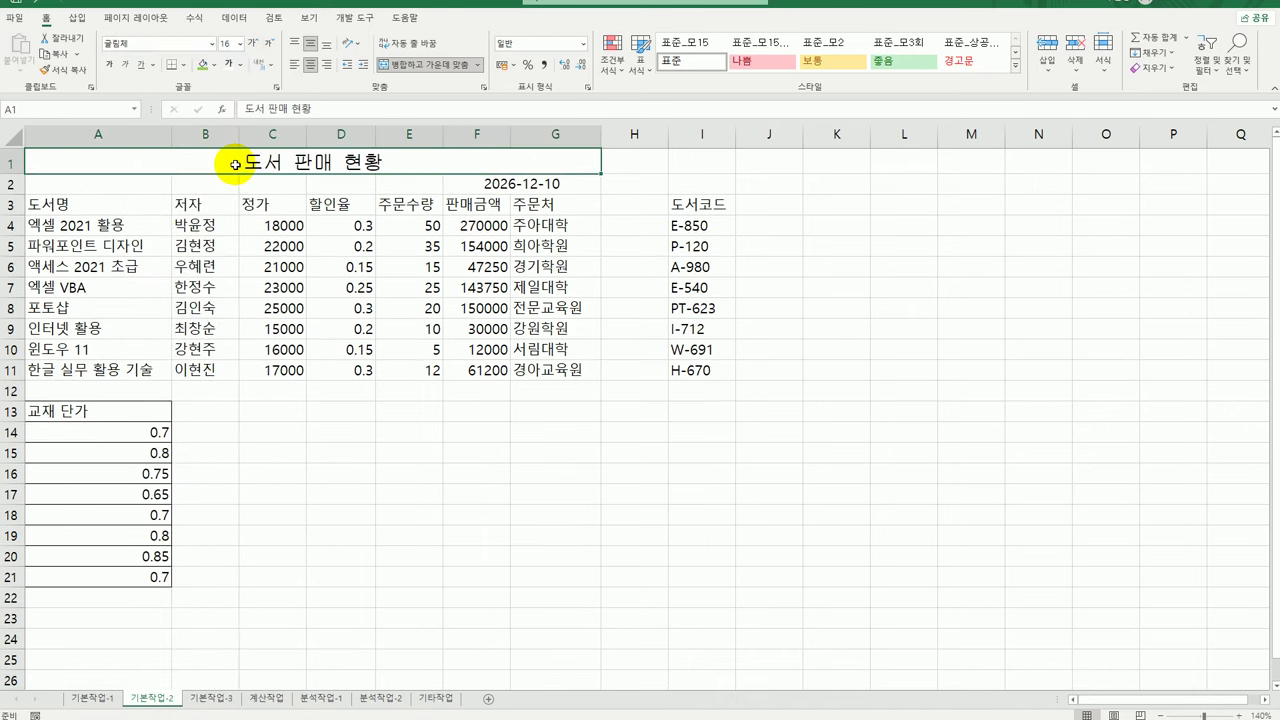
{"action": "left_click", "coordinate": [109, 64]}
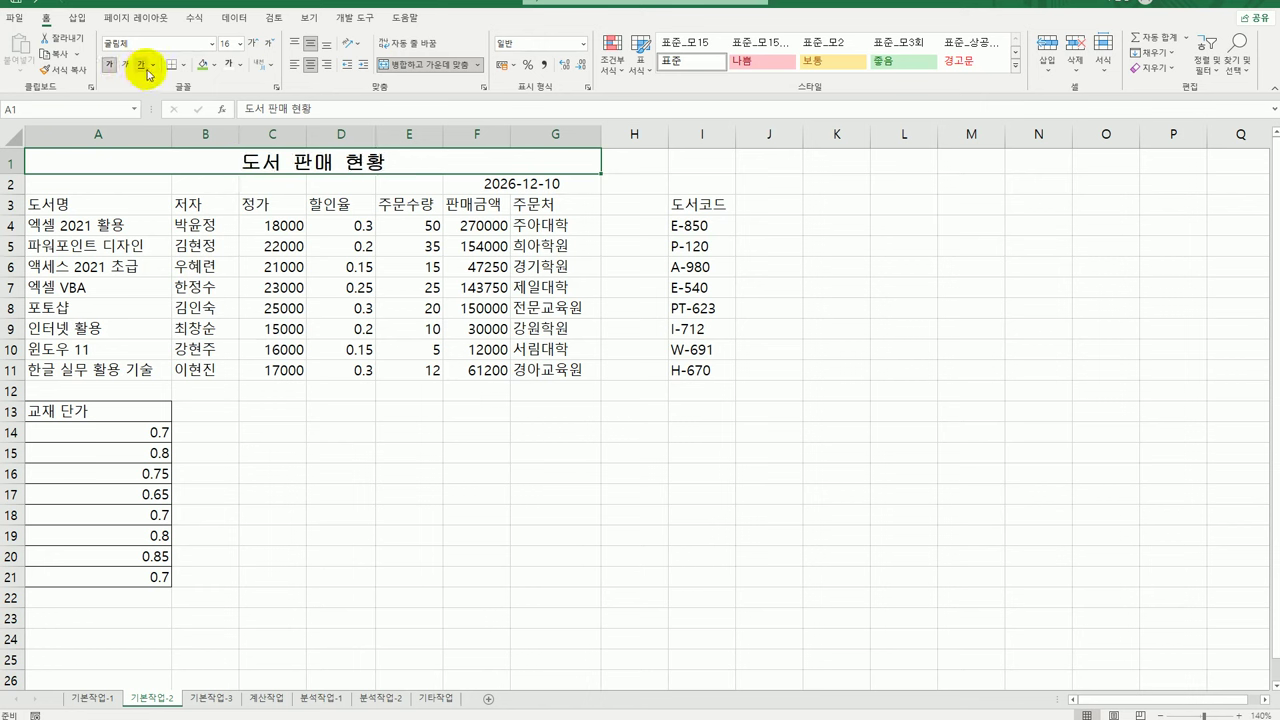
{"action": "left_click", "coordinate": [143, 67]}
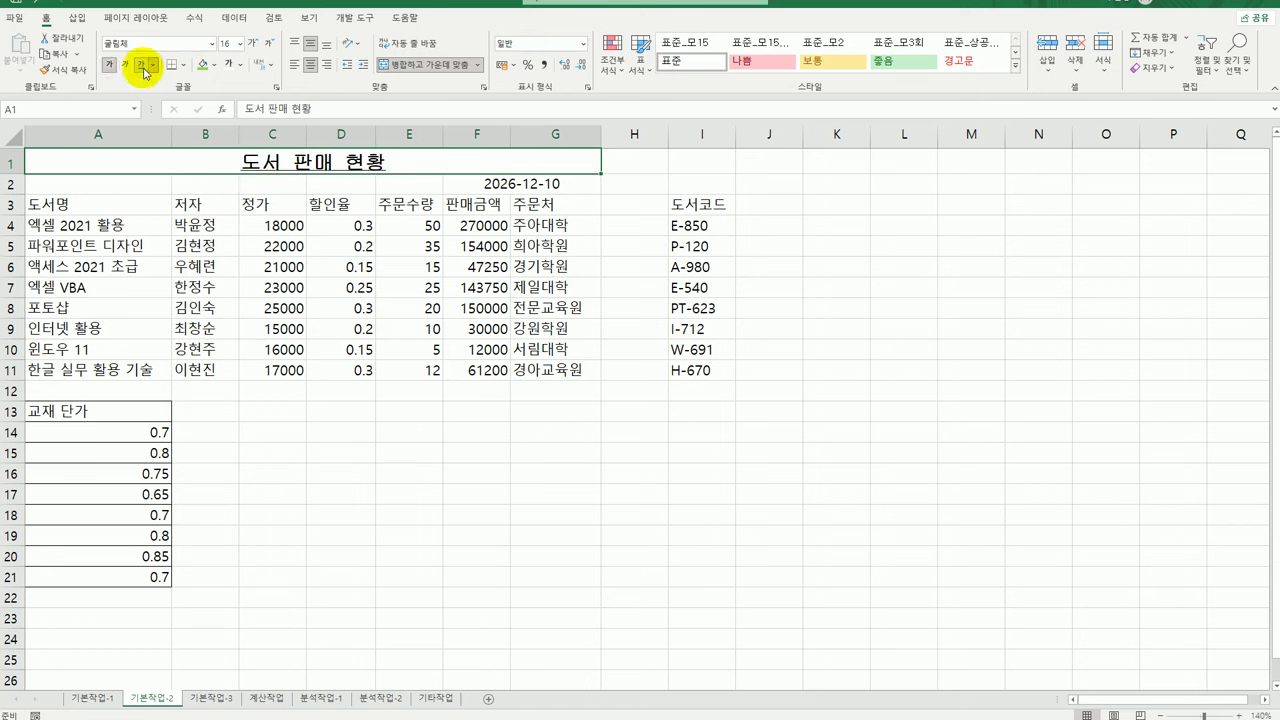
- Apply the custom number format yyyy년 mm월 dd일 (aaaa) to the merged date cell F2:G2
{"action": "left_click", "coordinate": [516, 185]}
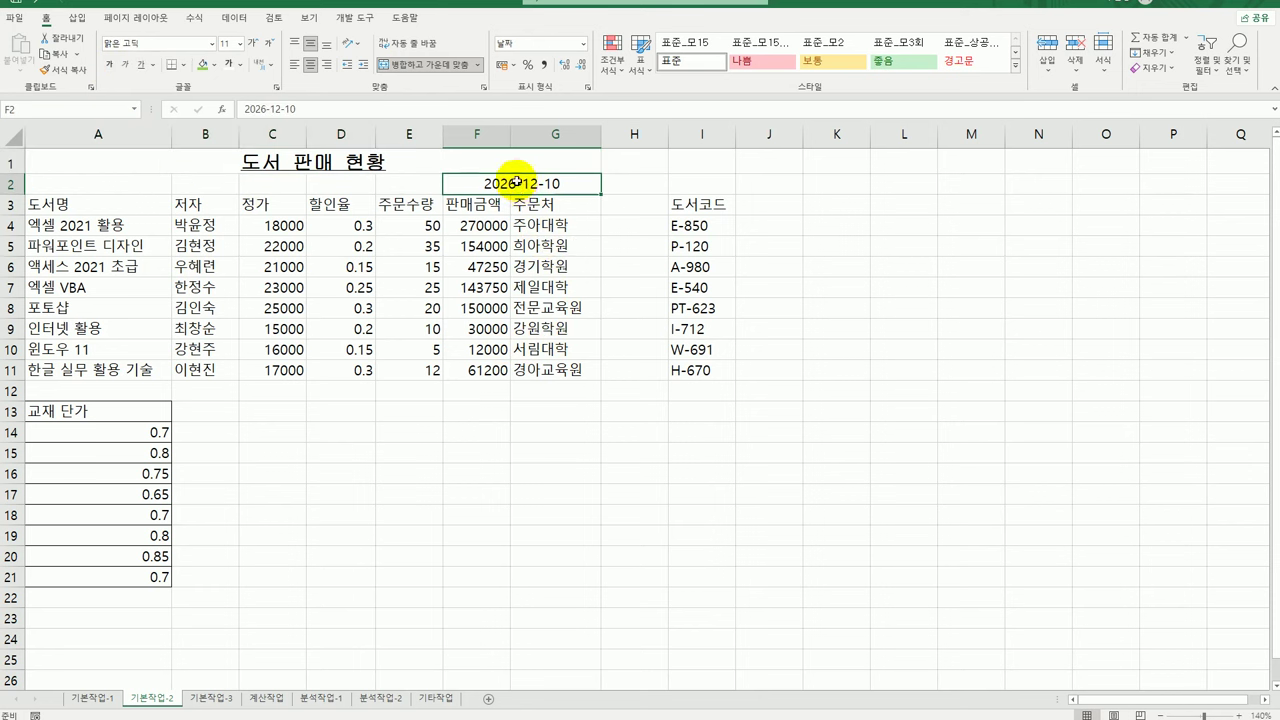
{"action": "right_click", "coordinate": [516, 181]}
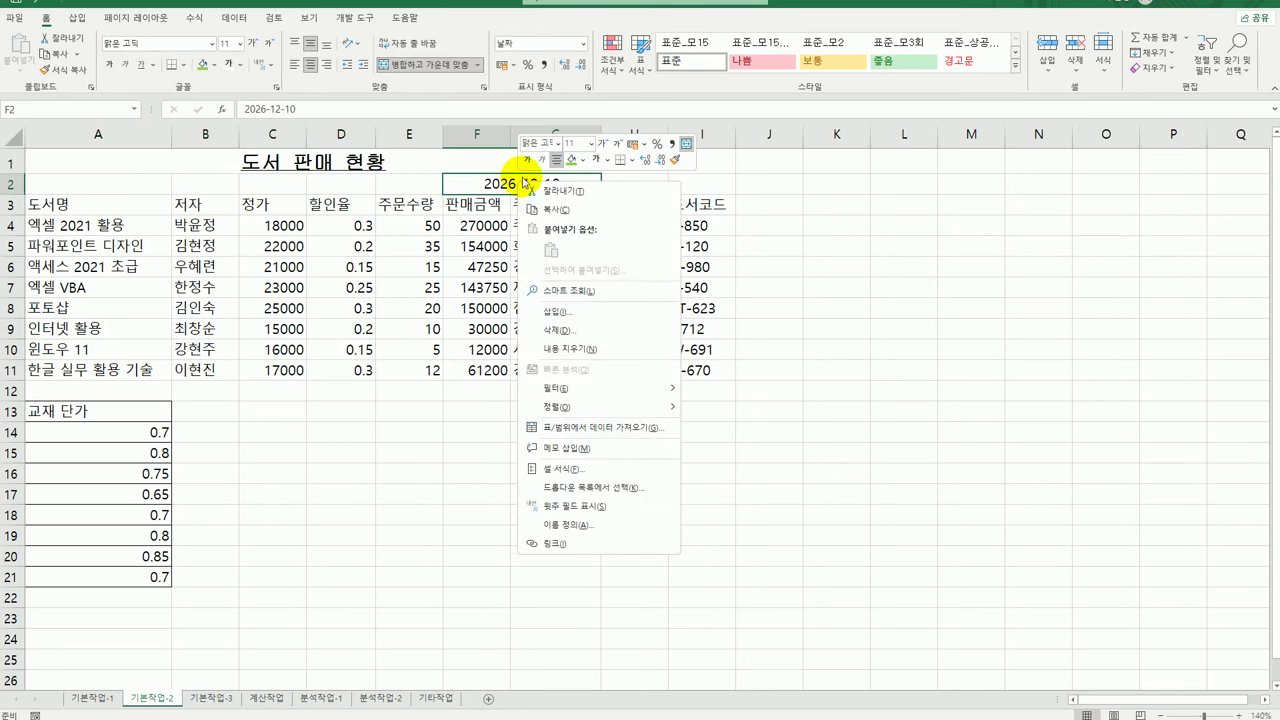
{"action": "left_click", "coordinate": [619, 470]}
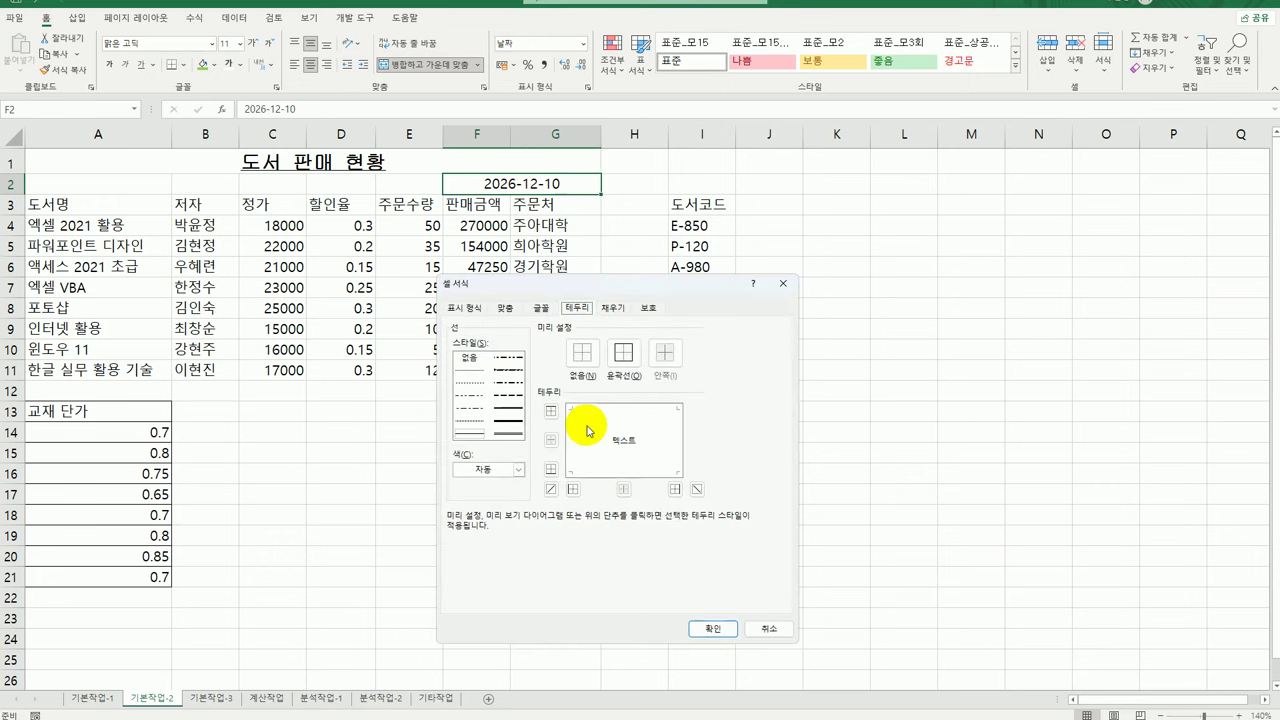
{"action": "left_click_drag", "start_coordinate": [555, 238], "coordinate": [741, 193]}
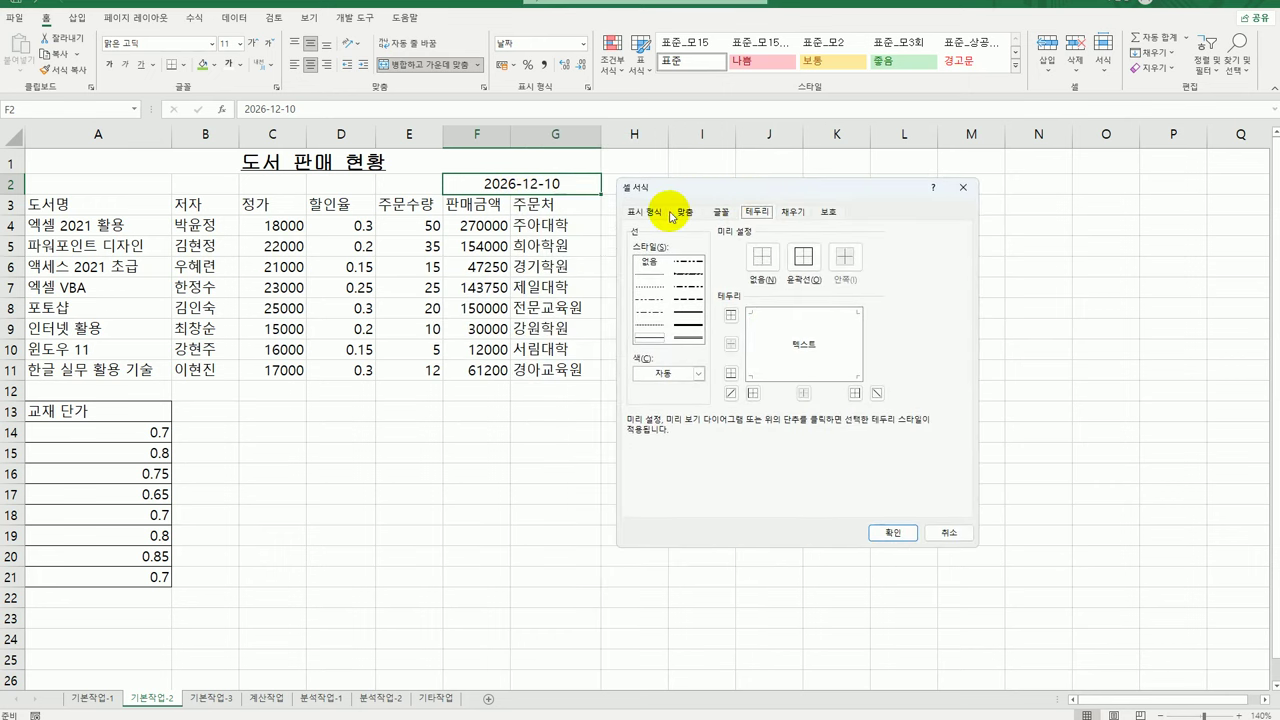
{"action": "left_click", "coordinate": [648, 212]}
{"action": "left_click", "coordinate": [659, 356]}
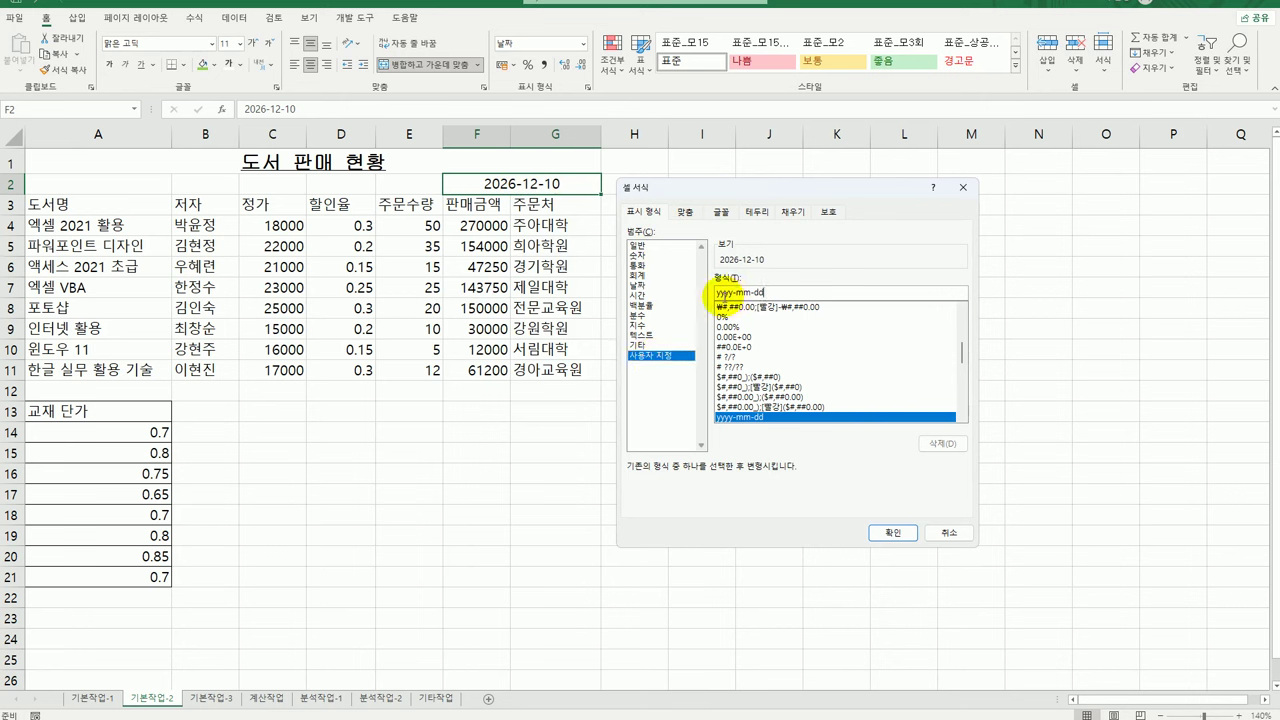
{"action": "left_click", "coordinate": [731, 292]}
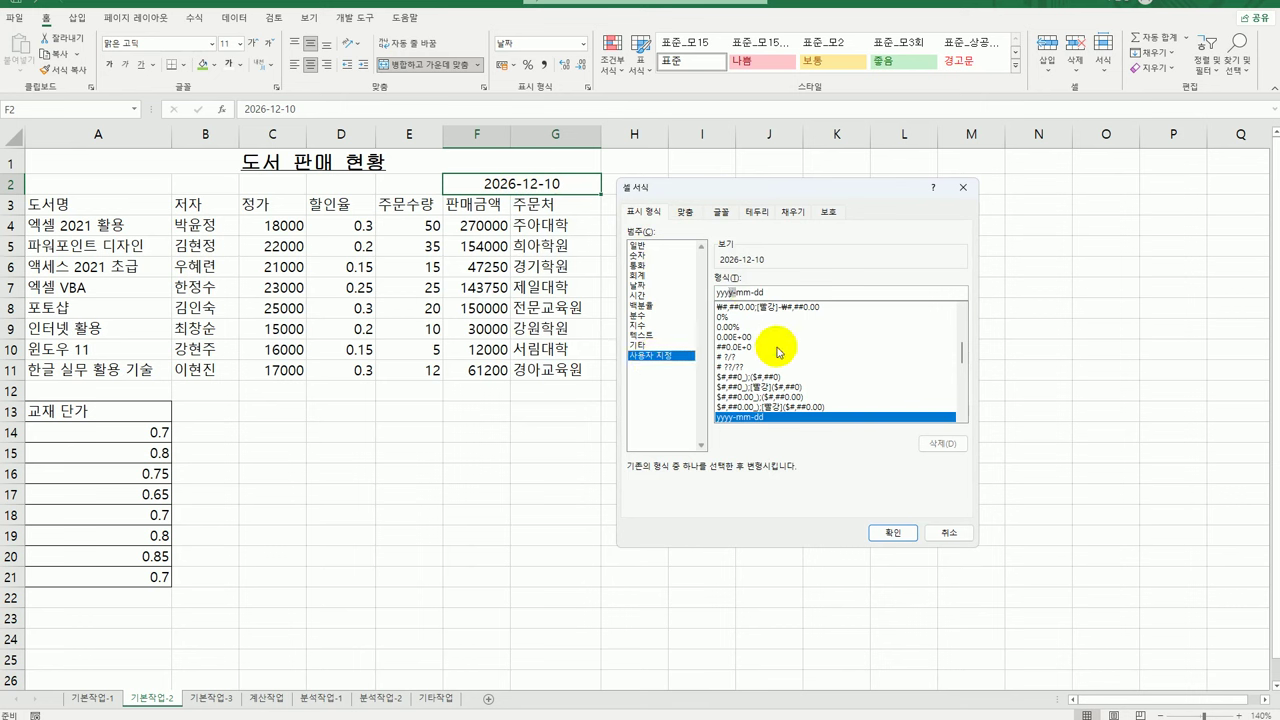
{"action": "key", "text": "Delete"}
{"action": "key", "text": "Delete"}
{"action": "type", "text": "su"}
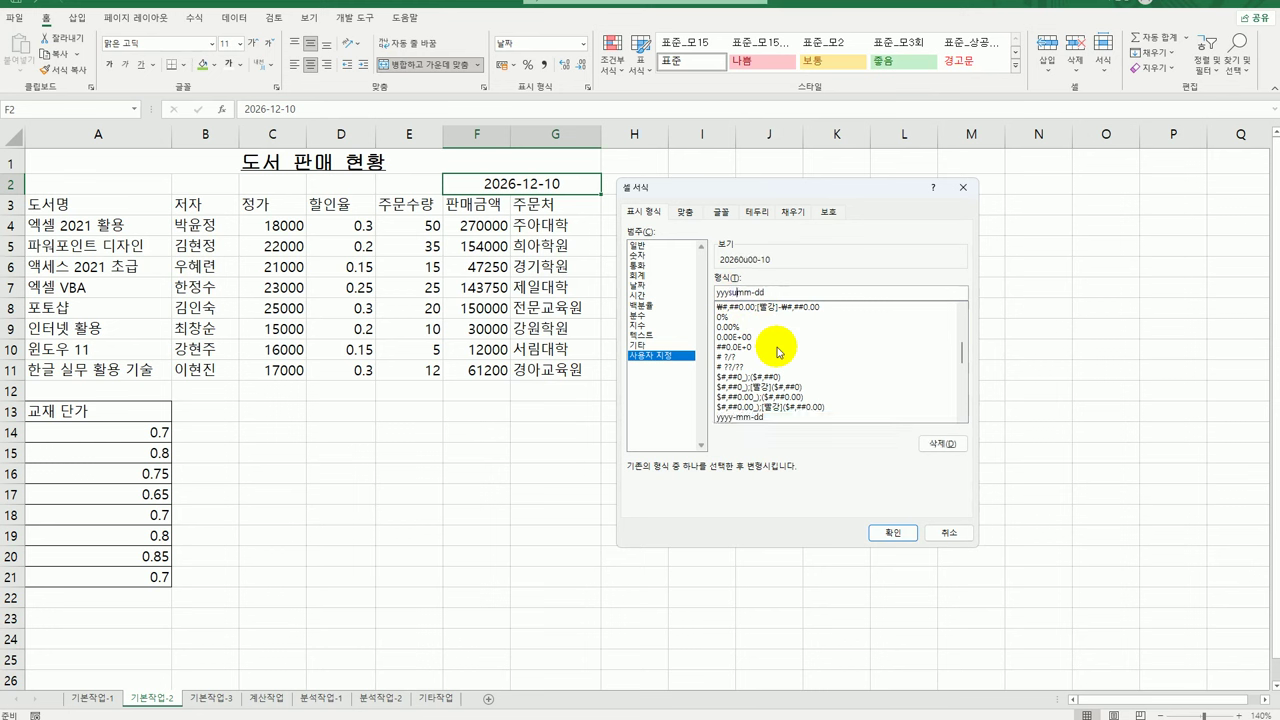
{"action": "key", "text": "BackSpace"}
{"action": "type", "text": "년 mm월 dd일 (aaaa"}
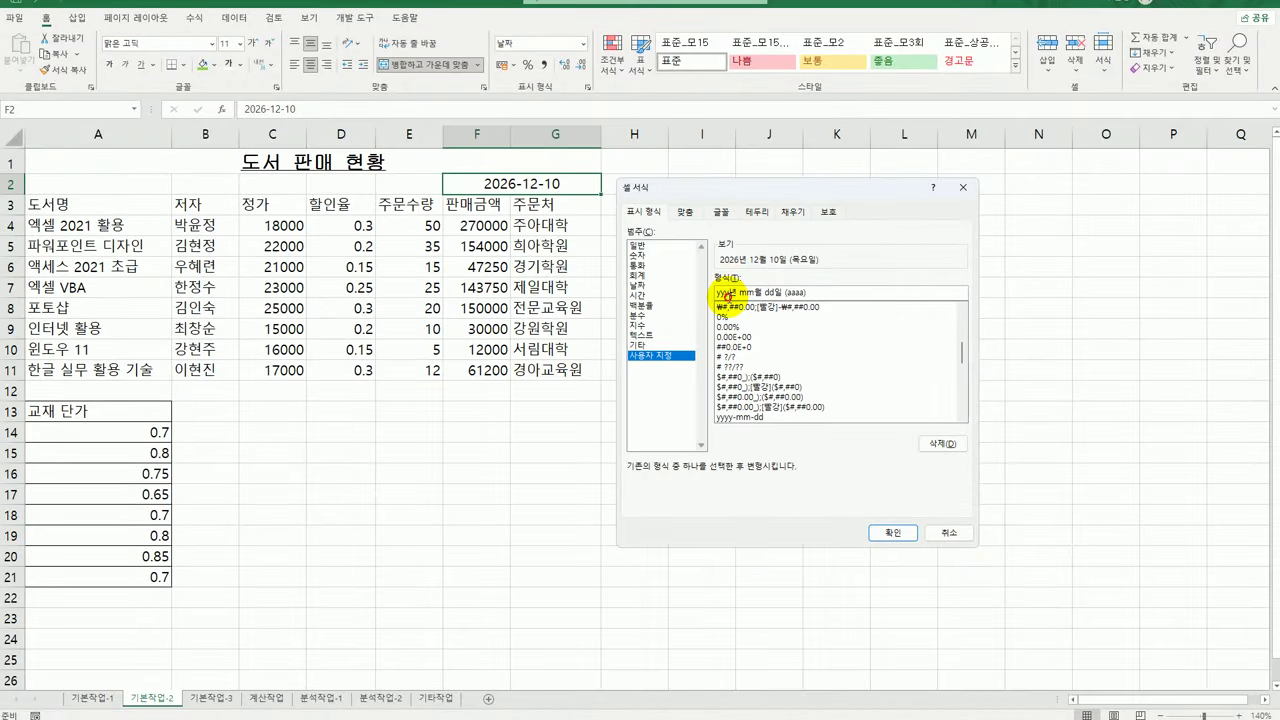
{"action": "type", "text": "y"}
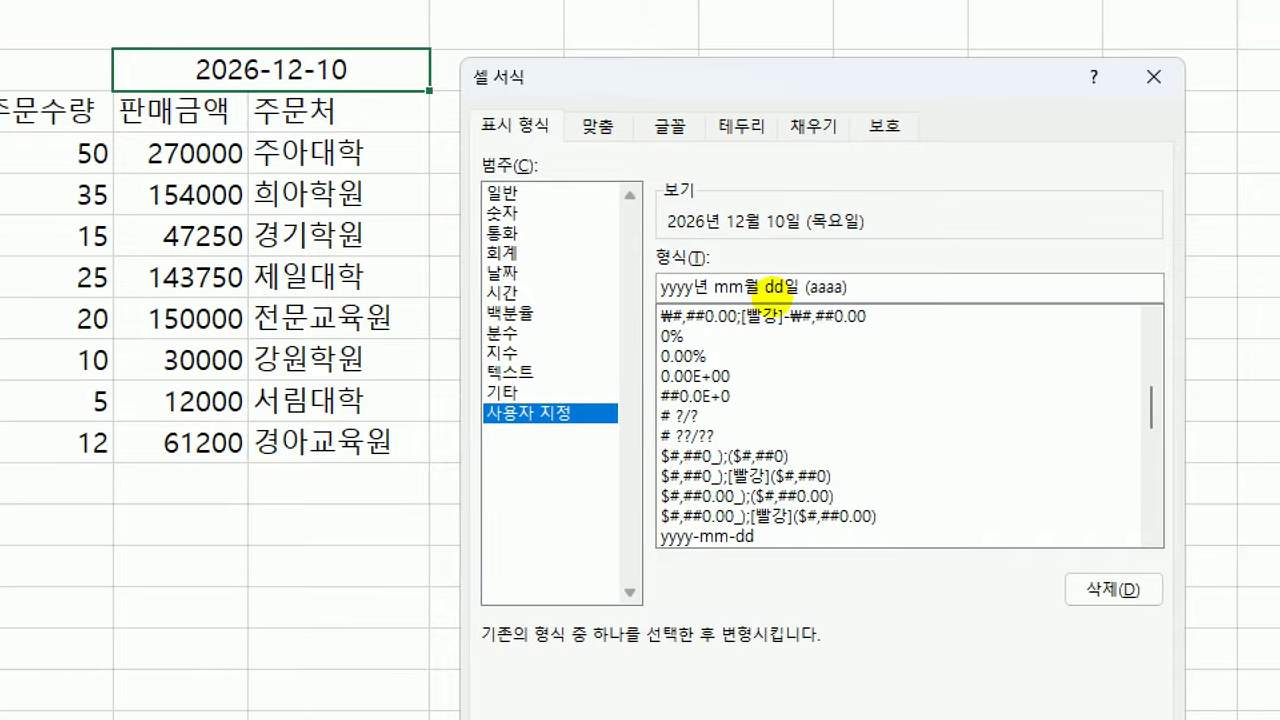
{"action": "left_click_drag", "start_coordinate": [648, 301], "coordinate": [798, 296]}
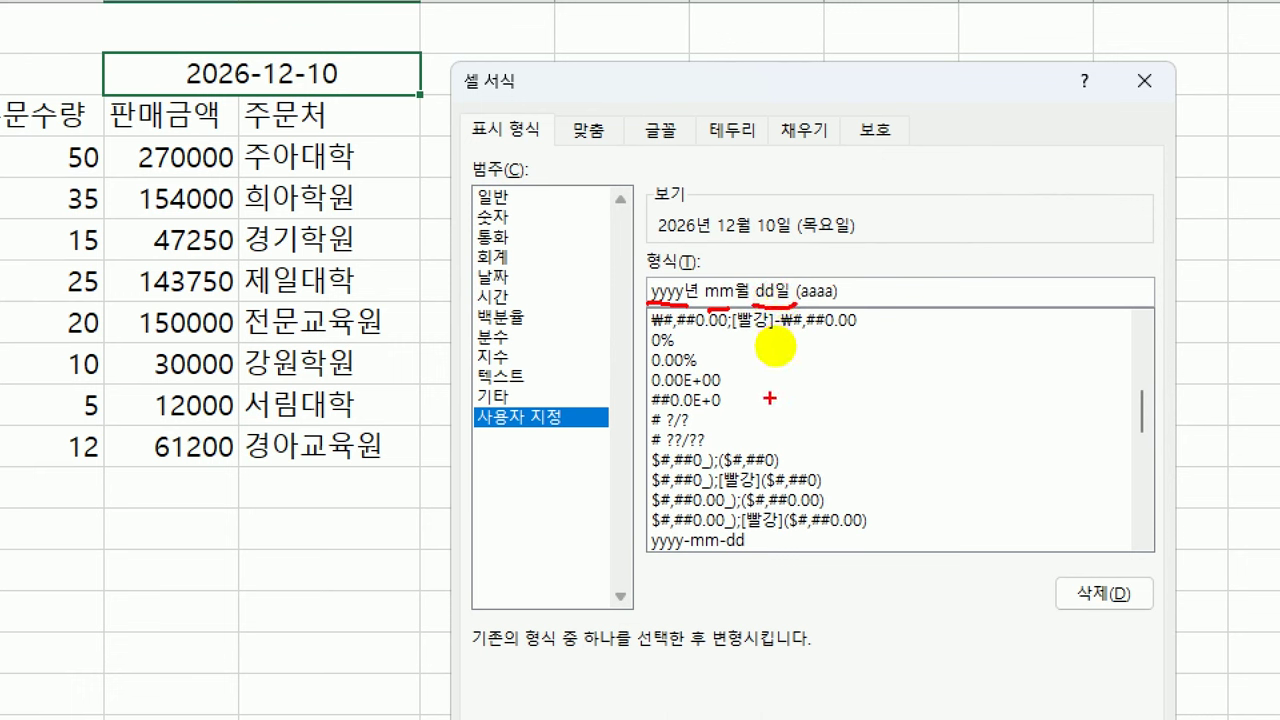
{"action": "mouse_move", "coordinate": [816, 237]}
{"action": "left_mouse_down"}
{"action": "mouse_move", "coordinate": [862, 230]}
{"action": "mouse_move", "coordinate": [812, 225]}
{"action": "mouse_move", "coordinate": [862, 232]}
{"action": "left_mouse_up"}
{"action": "left_click_drag", "start_coordinate": [798, 299], "coordinate": [822, 303]}
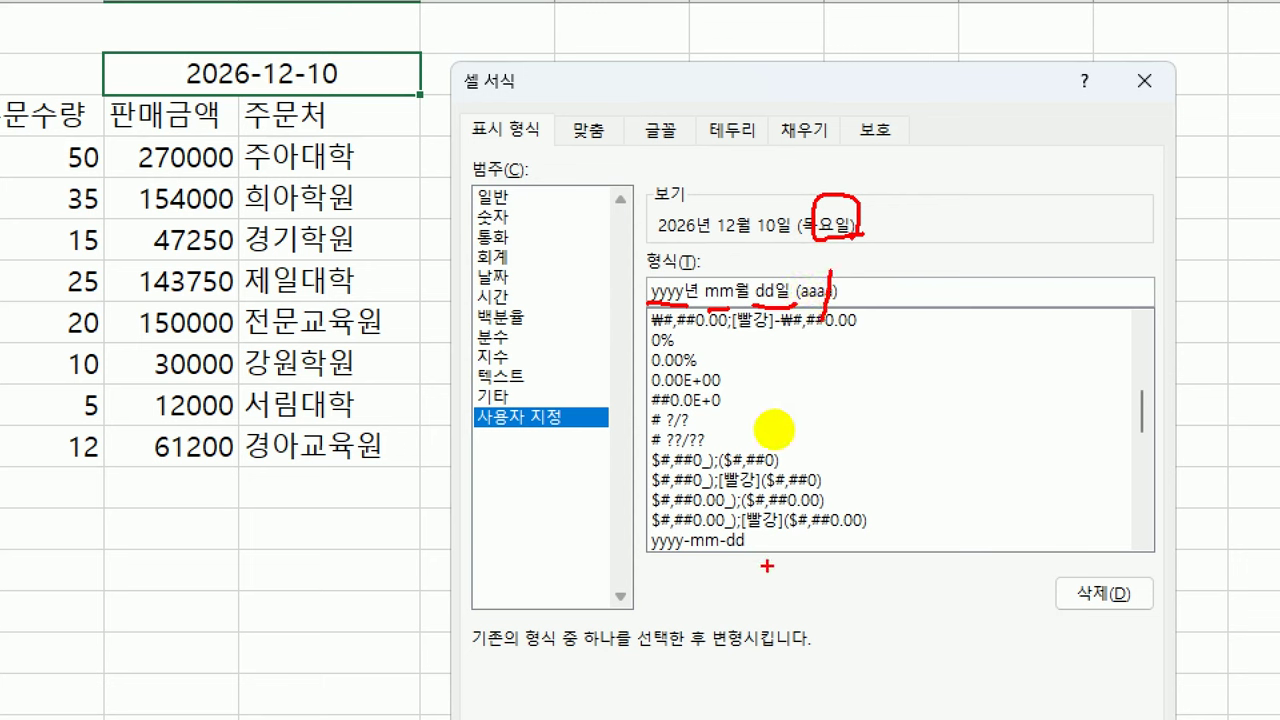
{"action": "mouse_move", "coordinate": [840, 240]}
{"action": "left_mouse_down"}
{"action": "mouse_move", "coordinate": [828, 298]}
{"action": "mouse_move", "coordinate": [846, 236]}
{"action": "left_mouse_up"}
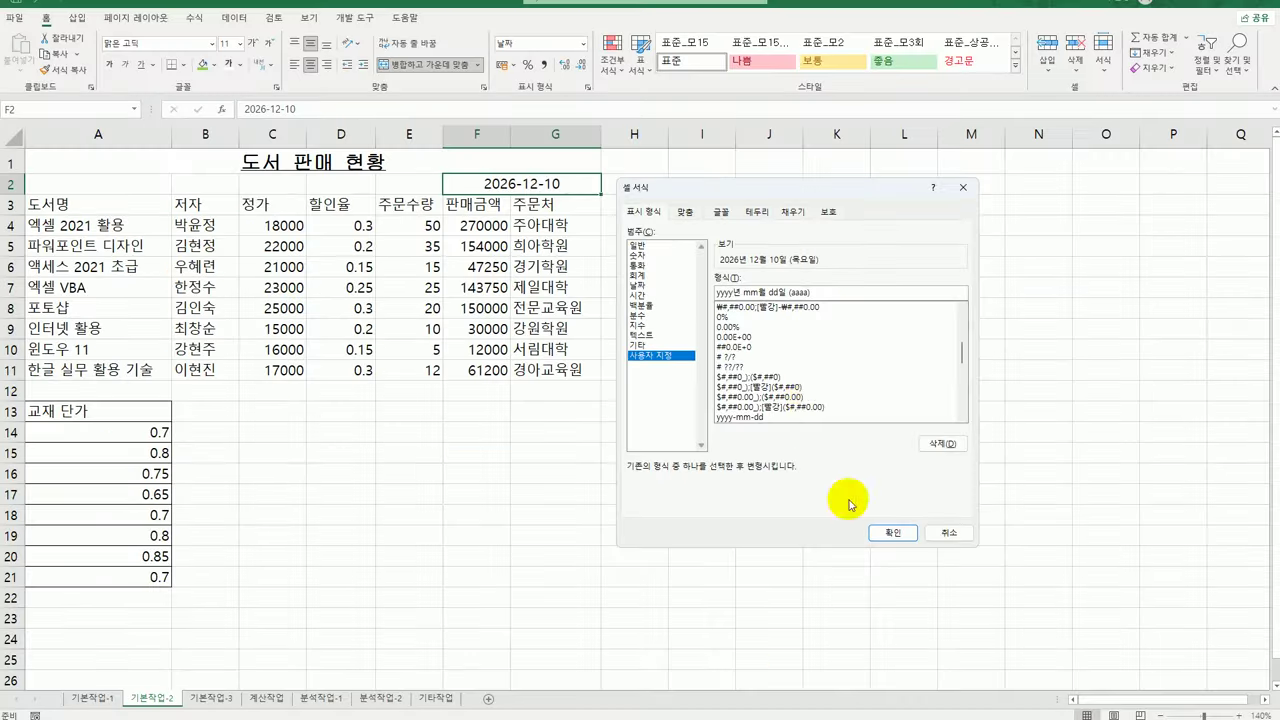
{"action": "left_click", "coordinate": [891, 532]}
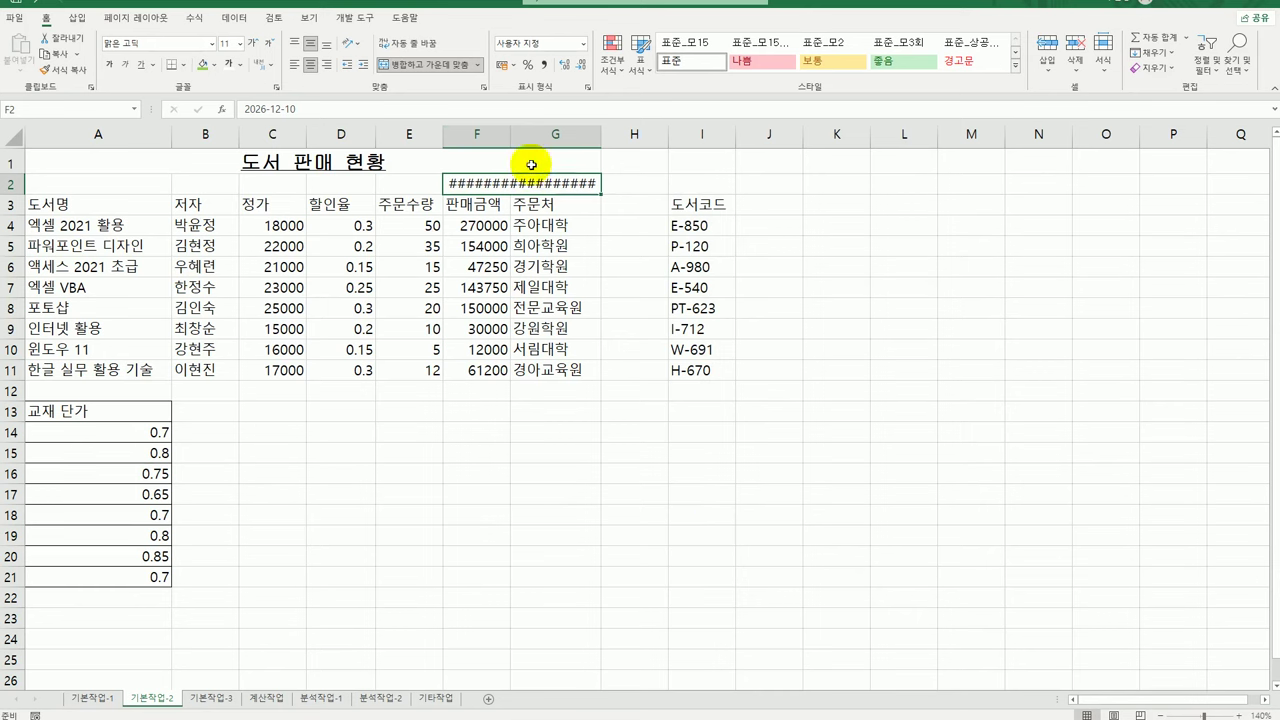
- Widen columns F and G together so that the full date fits in its cell
{"action": "left_click", "coordinate": [490, 135]}
{"action": "left_click_drag", "start_coordinate": [492, 135], "coordinate": [610, 134]}
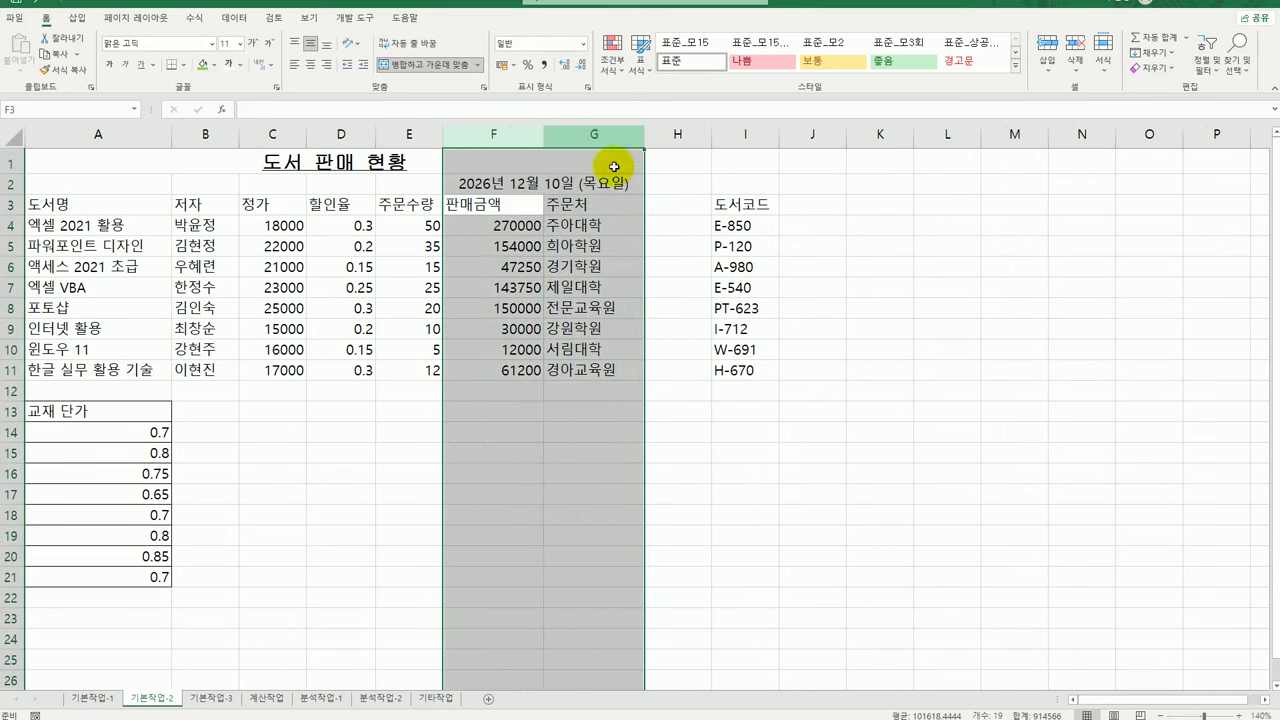
{"action": "left_click", "coordinate": [858, 534]}
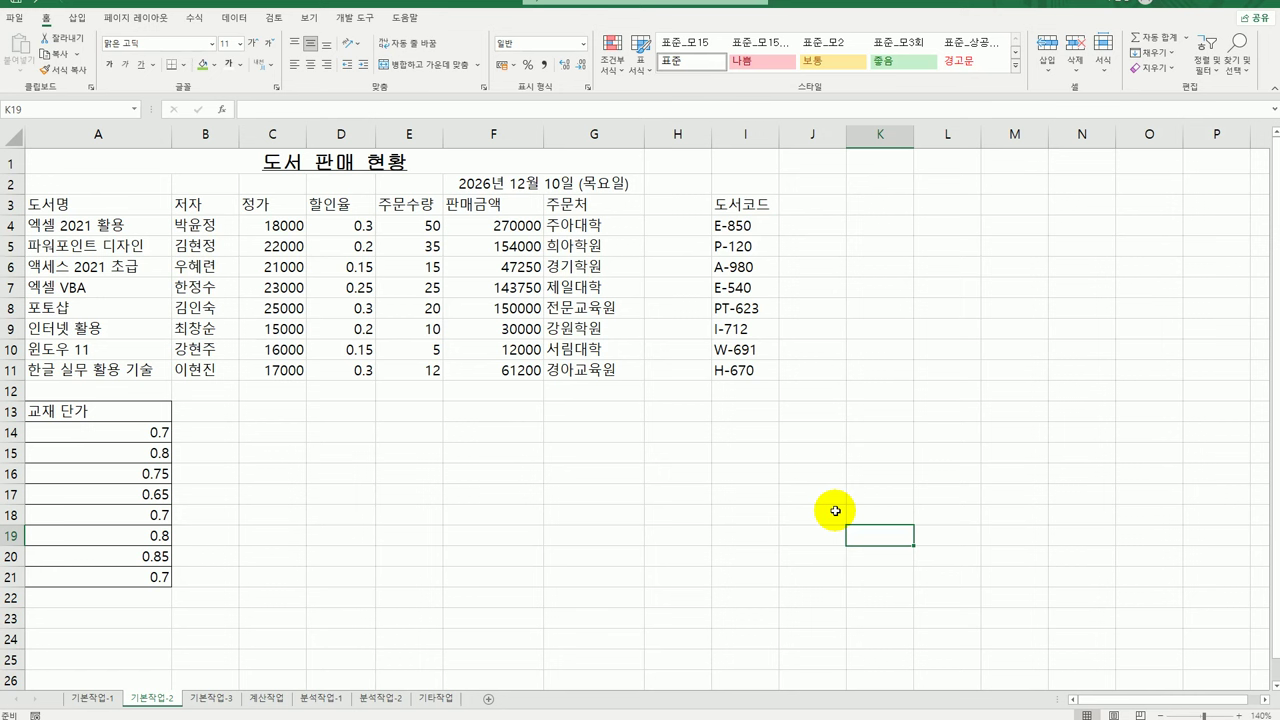
- Cut the 도서코드 range I3:I11 and insert the cut cells before 도서명 at A3
{"action": "left_click_drag", "start_coordinate": [735, 203], "coordinate": [760, 371]}
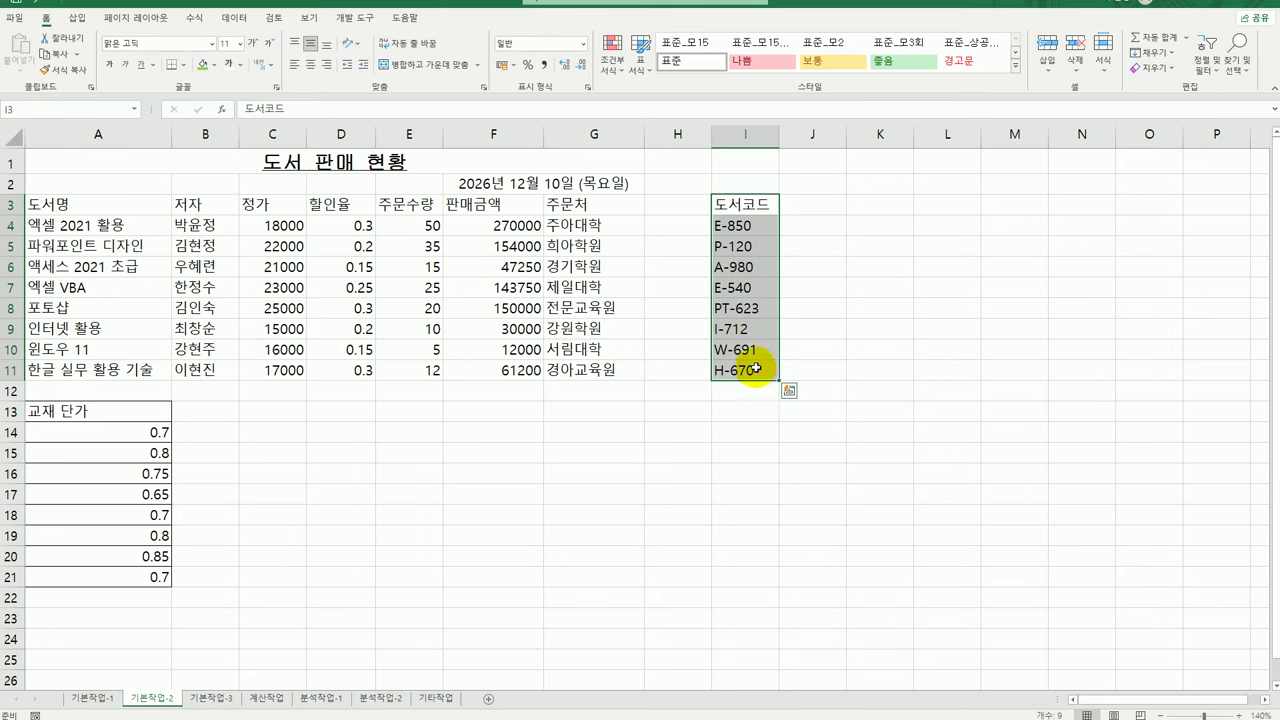
{"action": "right_click", "coordinate": [738, 244]}
{"action": "left_click", "coordinate": [785, 250]}
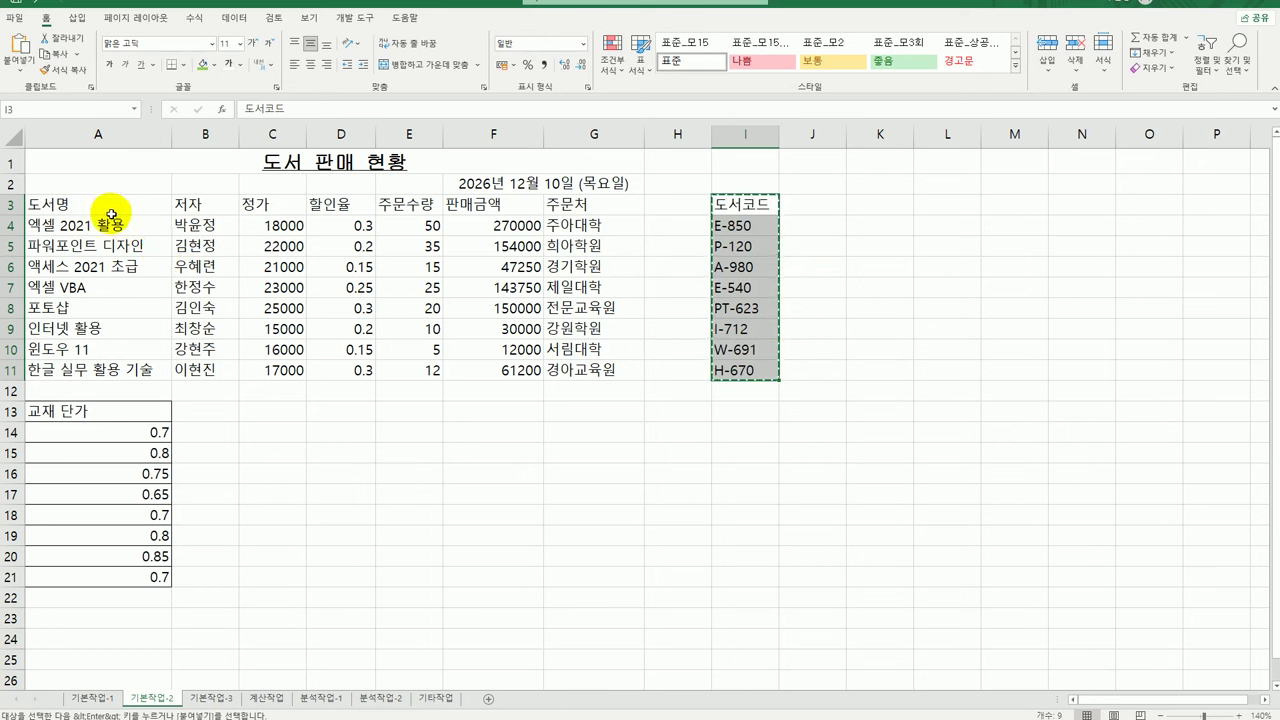
{"action": "left_click", "coordinate": [111, 212]}
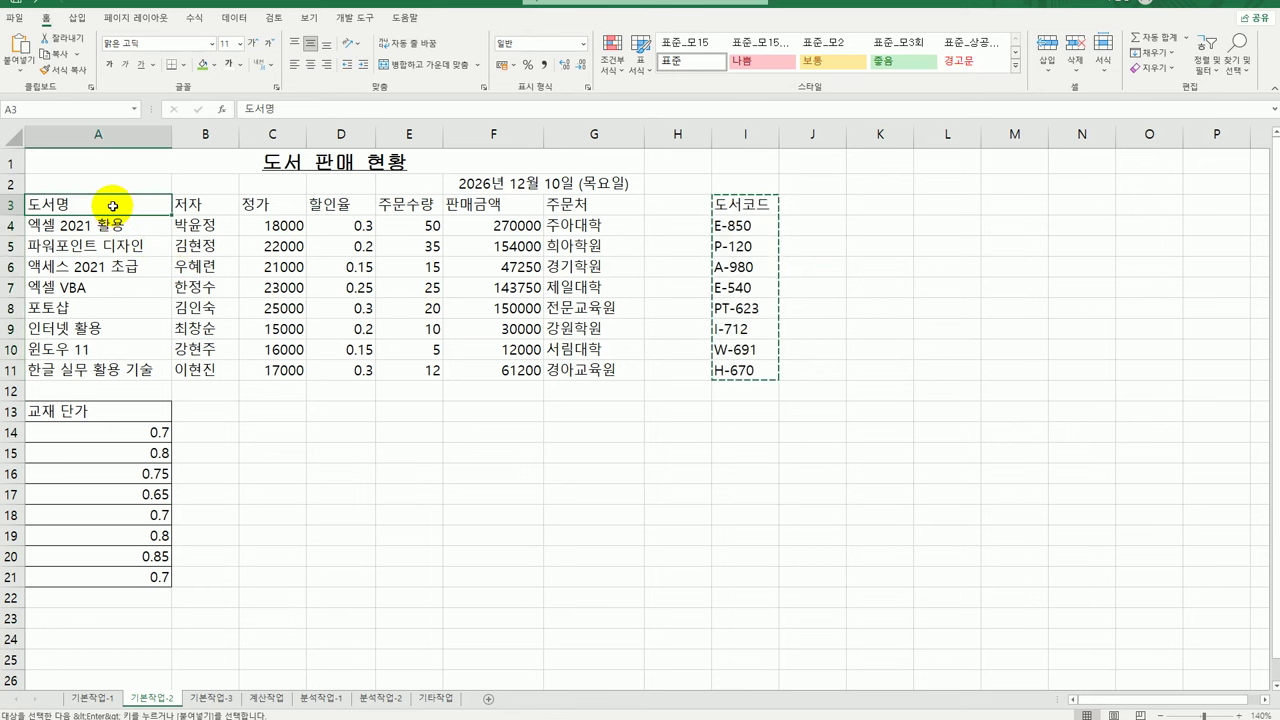
{"action": "right_click", "coordinate": [111, 208]}
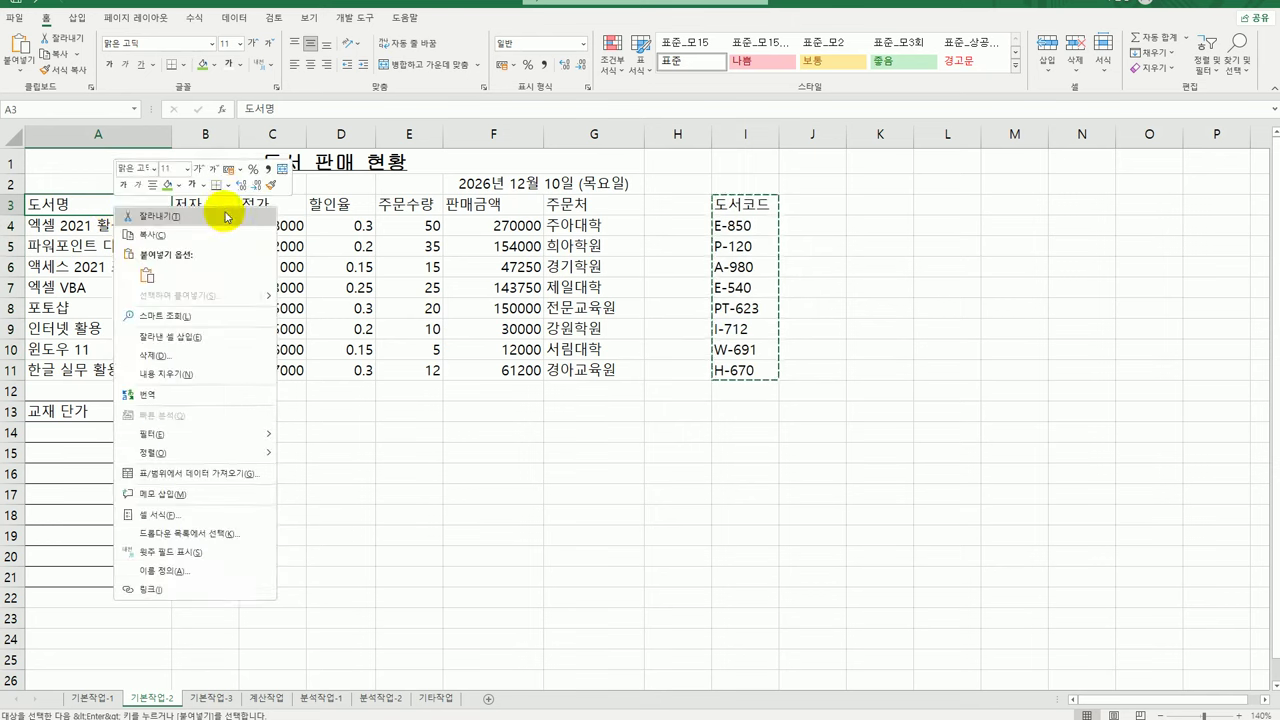
{"action": "left_click", "coordinate": [201, 339]}
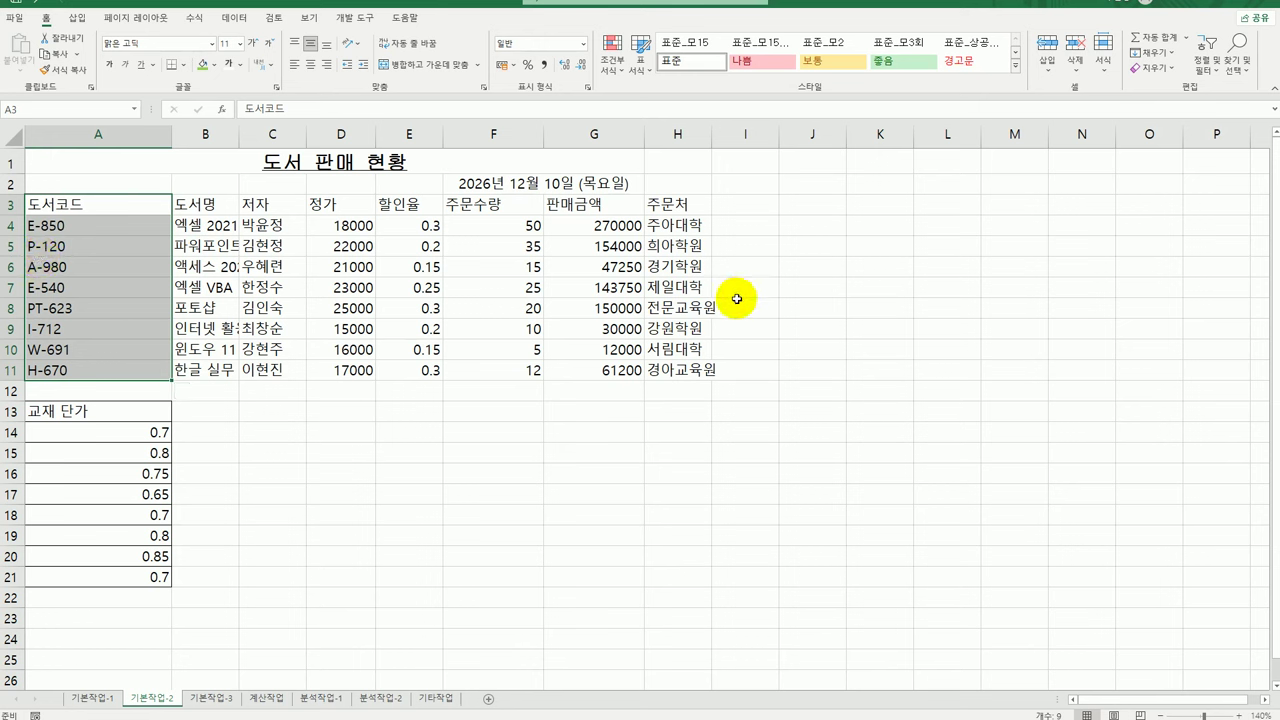
- Auto-fit the widths of column B (도서명) and column H (주문처) to their contents
{"action": "left_click", "coordinate": [207, 266]}
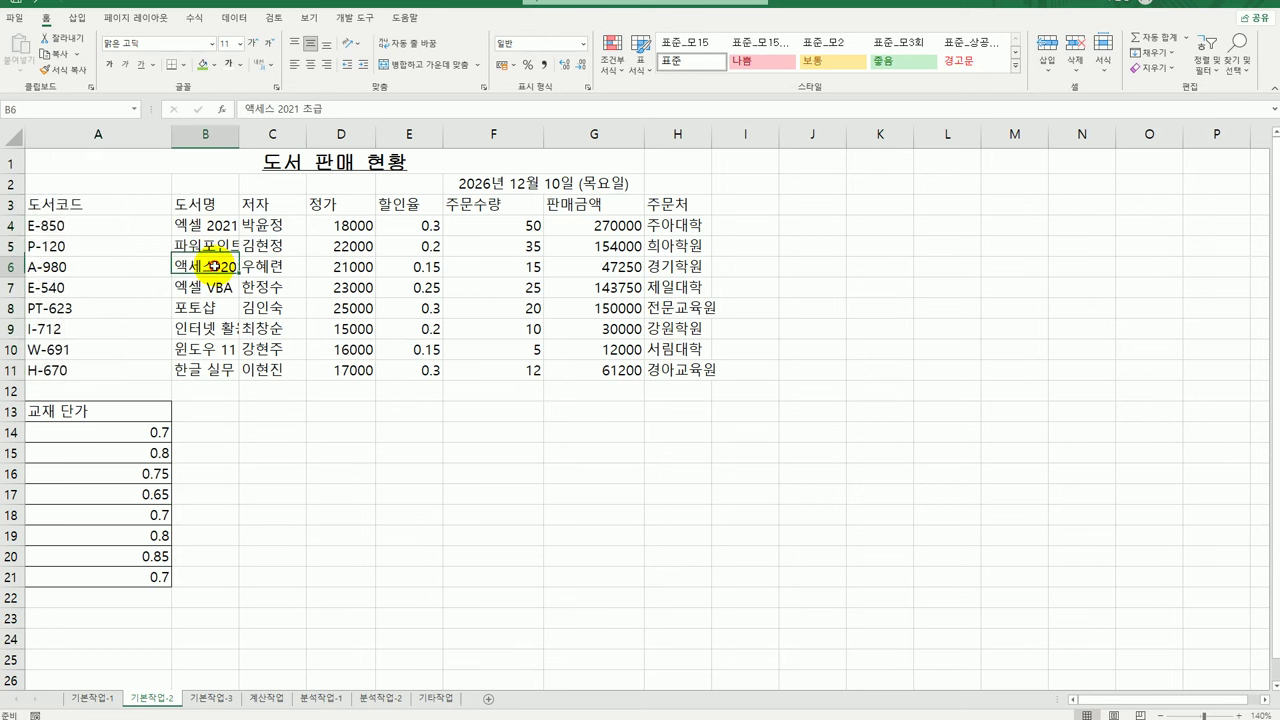
{"action": "left_click", "coordinate": [207, 328]}
{"action": "left_click", "coordinate": [207, 370]}
{"action": "left_click", "coordinate": [210, 134]}
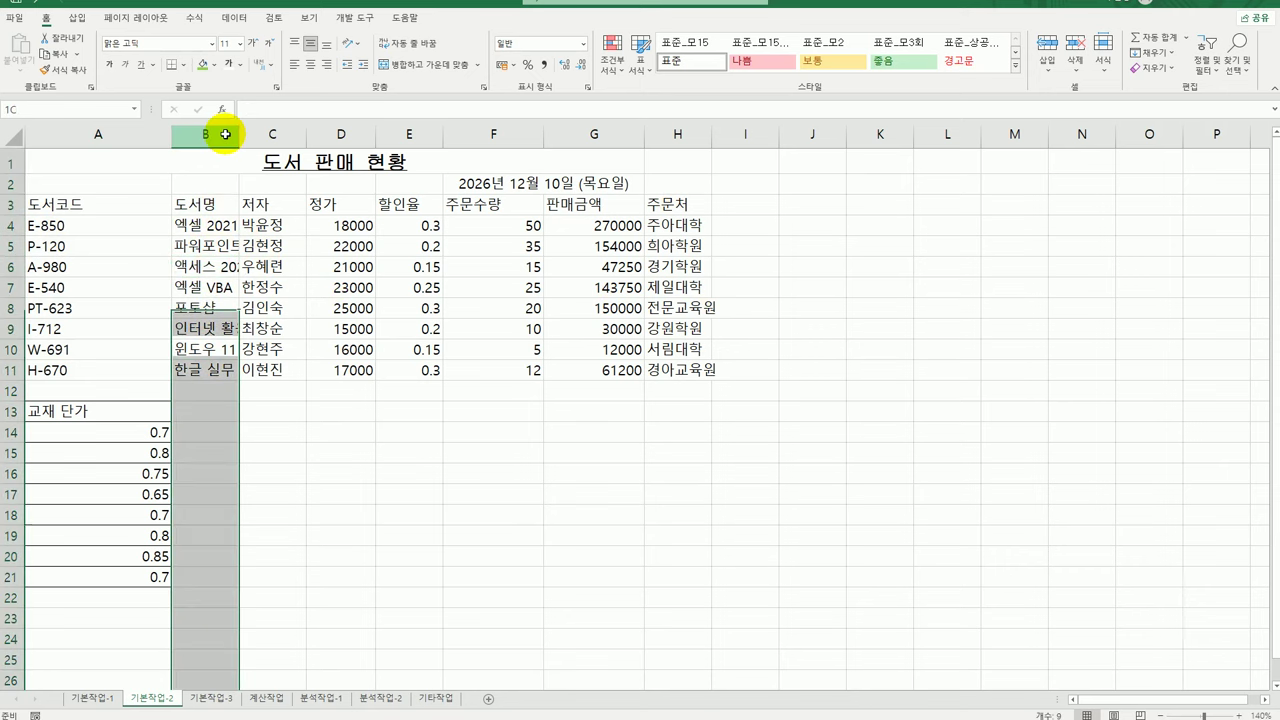
{"action": "left_click", "coordinate": [293, 140]}
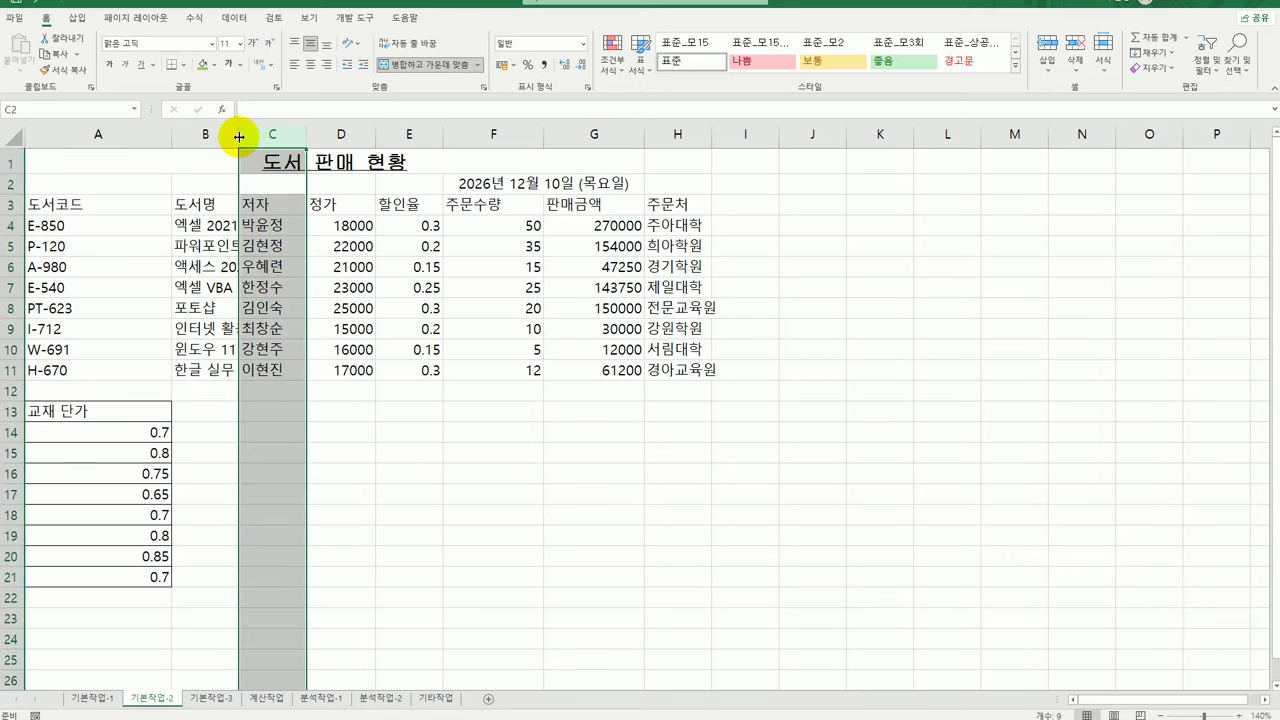
{"action": "double_click", "coordinate": [239, 134]}
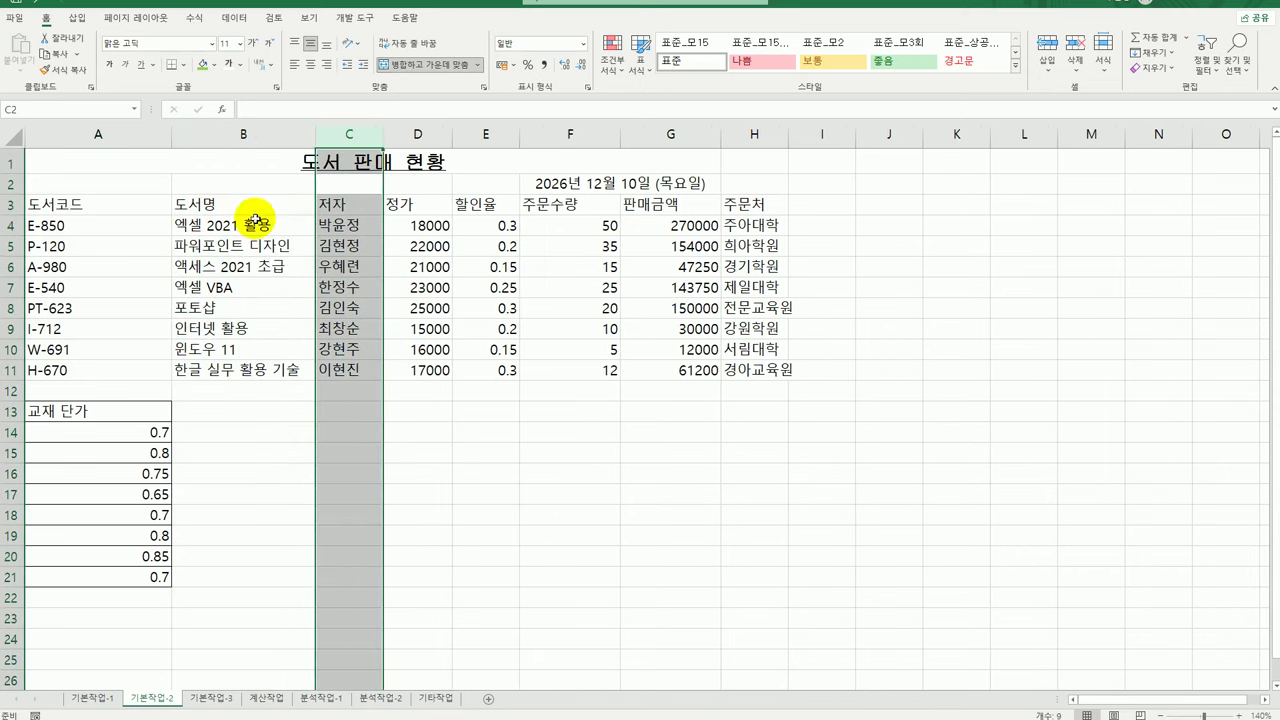
{"action": "left_click", "coordinate": [543, 533]}
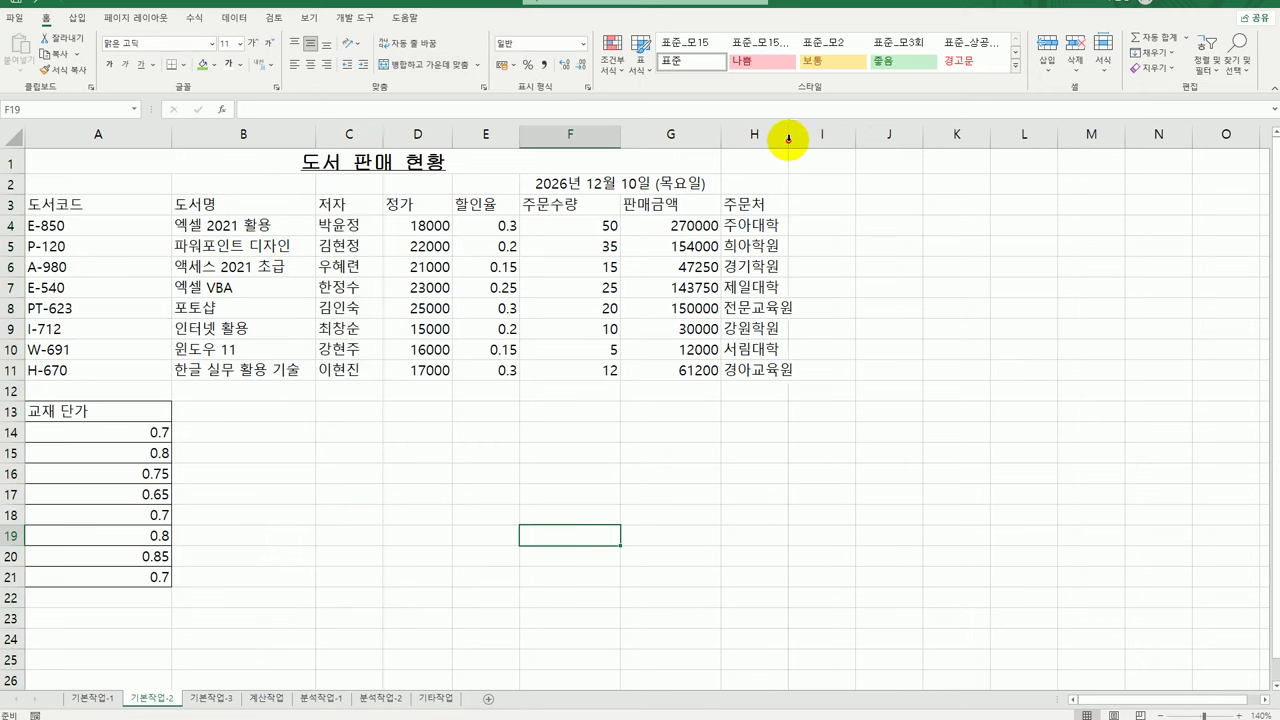
{"action": "double_click", "coordinate": [788, 134]}
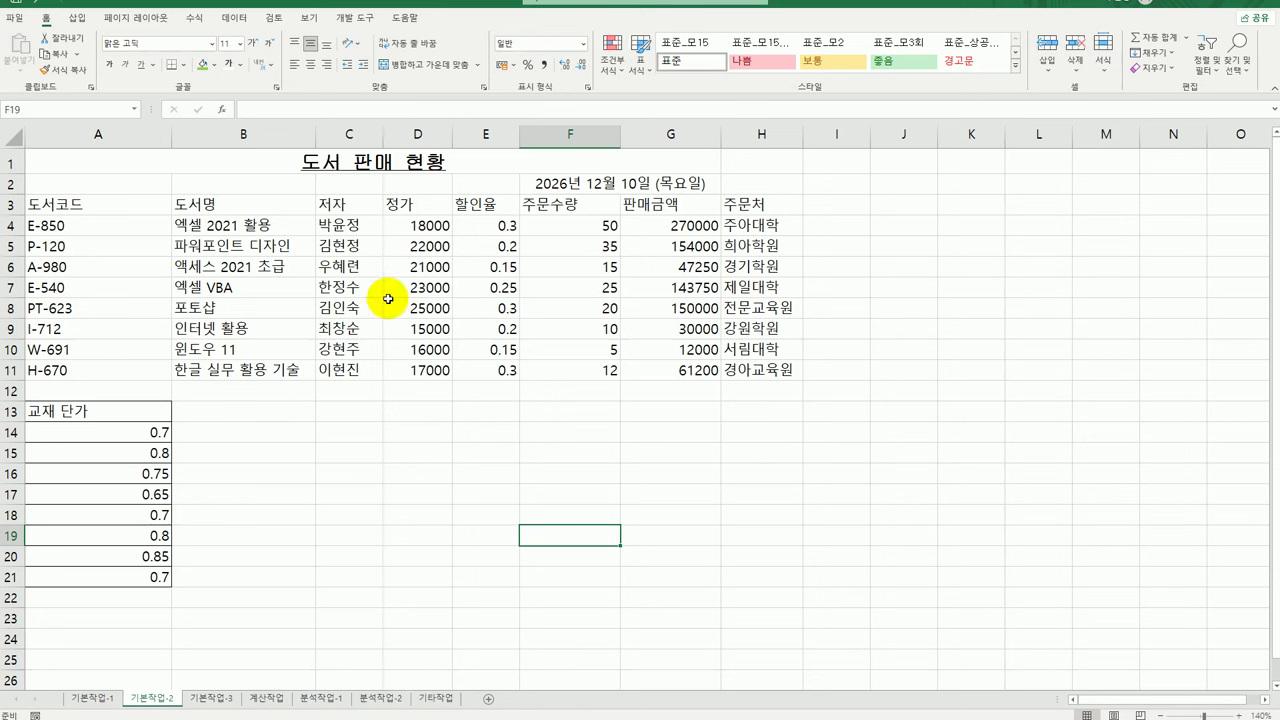
- Copy the 정가 values D4:D11 and paste them onto the 교재 단가 cells A14:A21 as values with the multiply operation
{"action": "left_click_drag", "start_coordinate": [407, 224], "coordinate": [418, 370]}
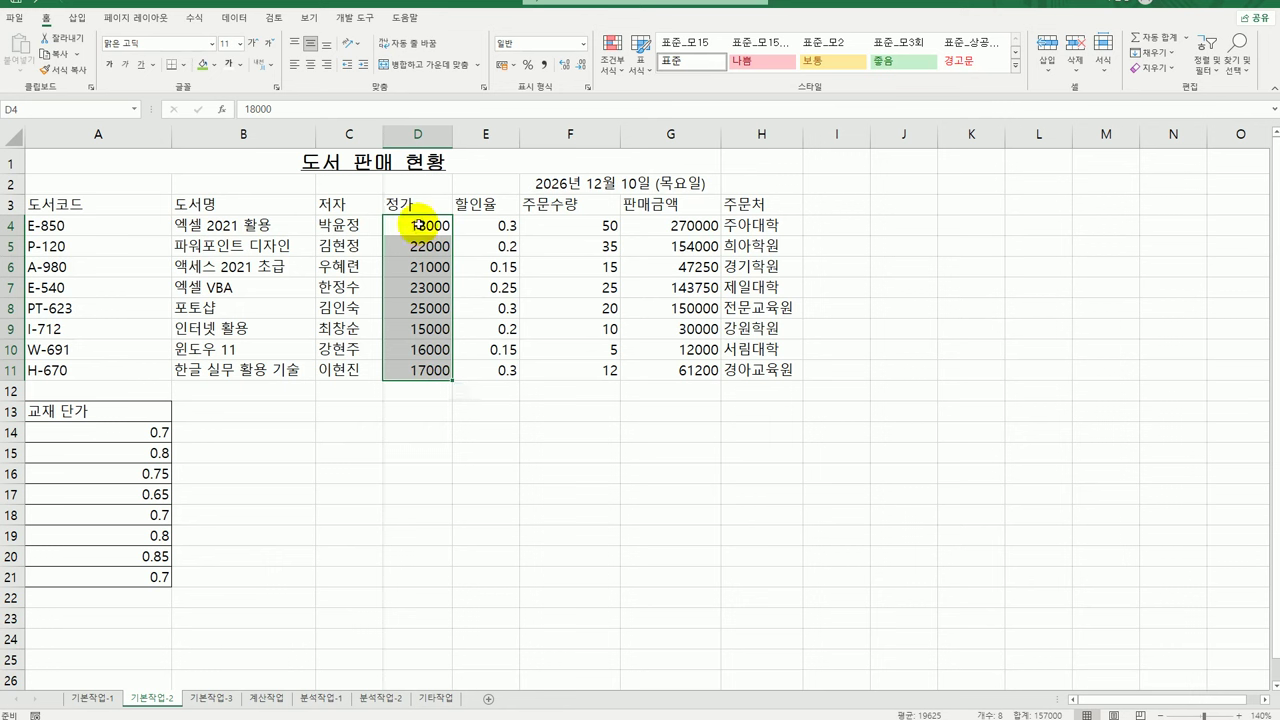
{"action": "right_click", "coordinate": [418, 225]}
{"action": "left_click", "coordinate": [460, 246]}
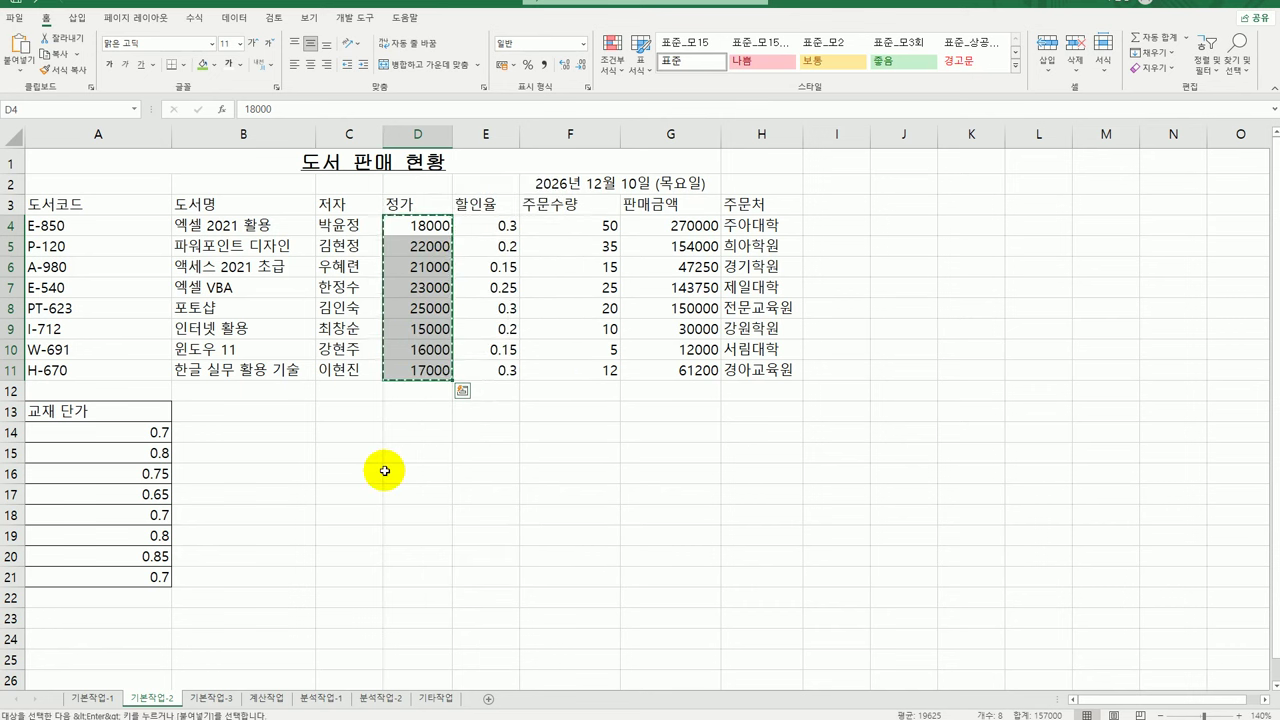
{"action": "left_click_drag", "start_coordinate": [152, 432], "coordinate": [136, 588]}
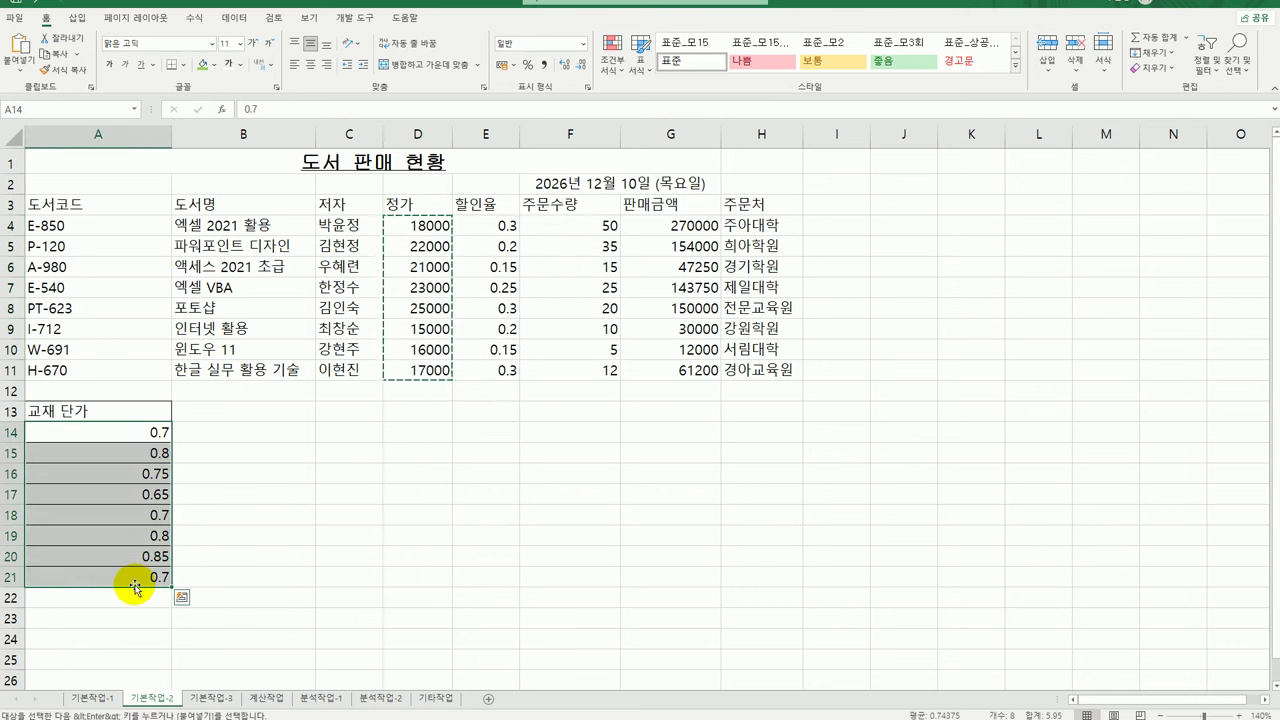
{"action": "right_click", "coordinate": [118, 432]}
{"action": "left_click", "coordinate": [194, 522]}
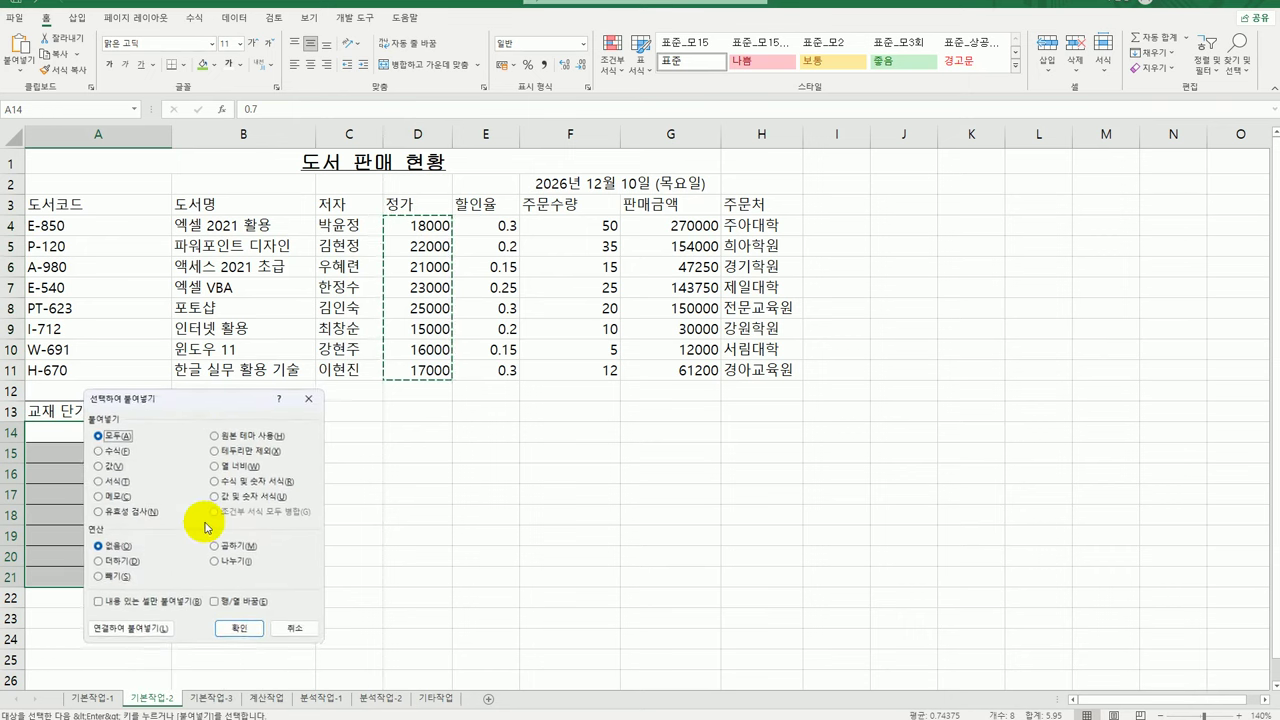
{"action": "left_click_drag", "start_coordinate": [209, 391], "coordinate": [417, 335]}
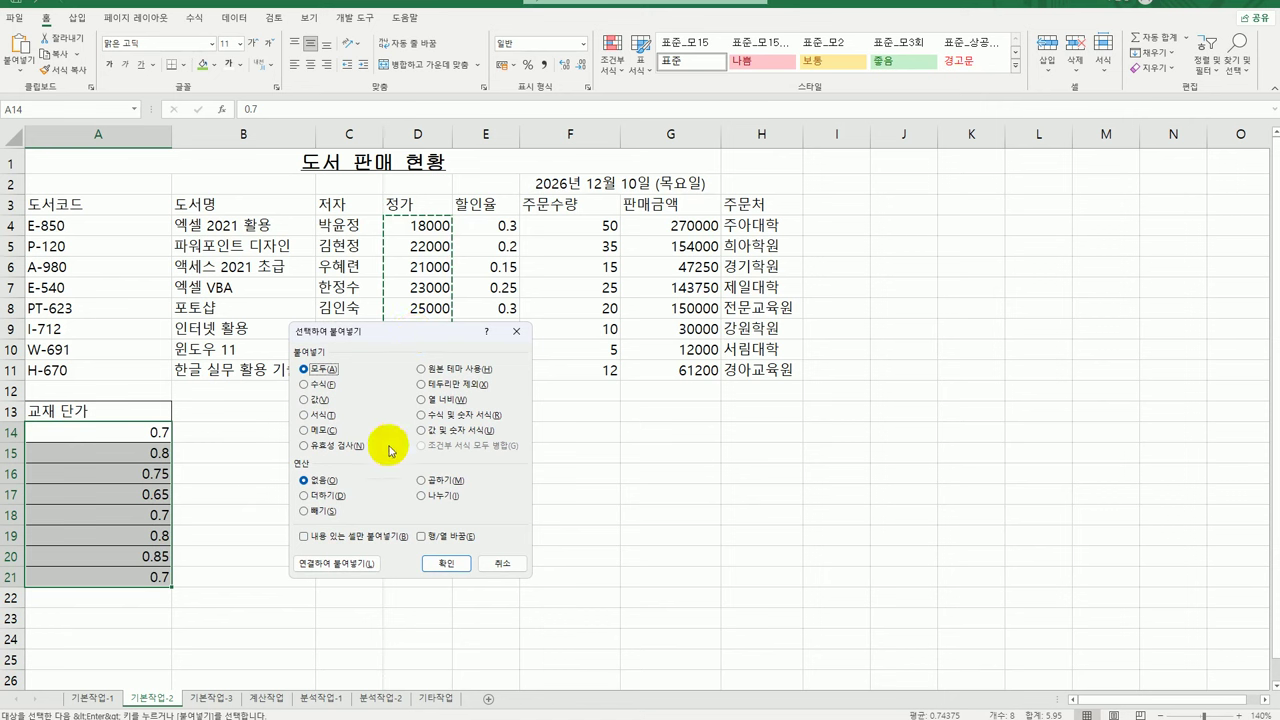
{"action": "left_click", "coordinate": [306, 399]}
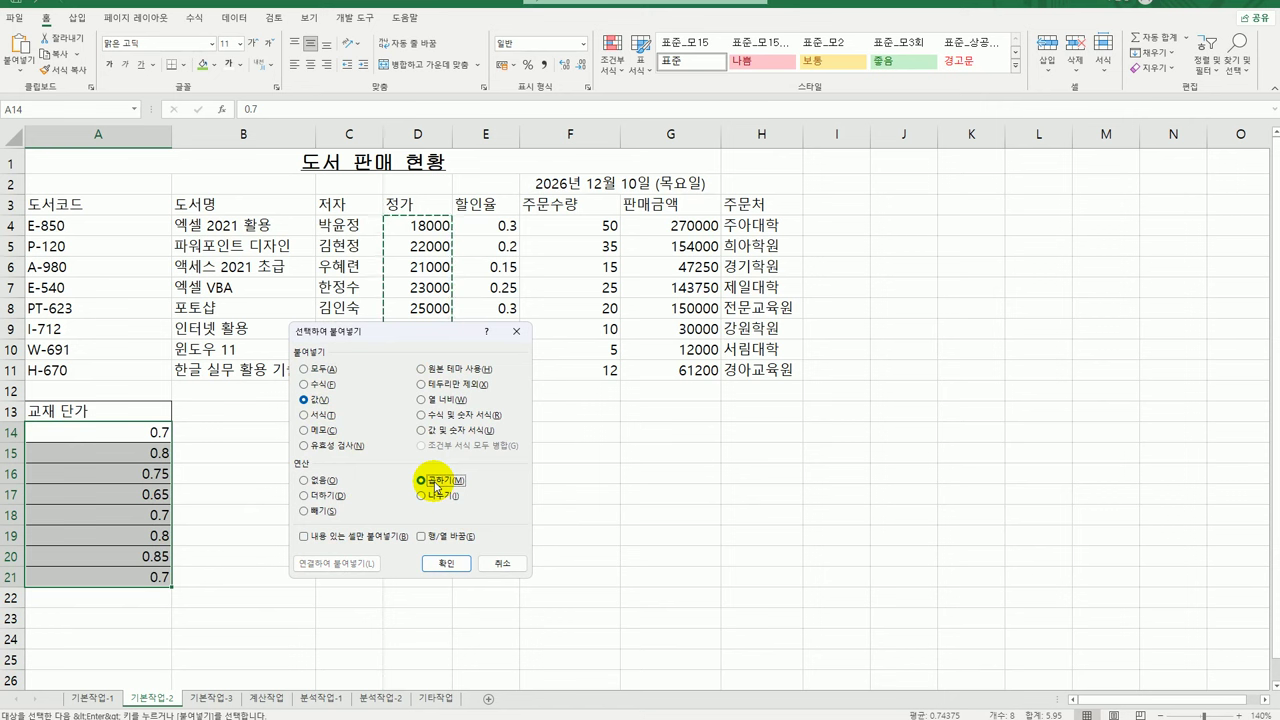
{"action": "left_click", "coordinate": [446, 564]}
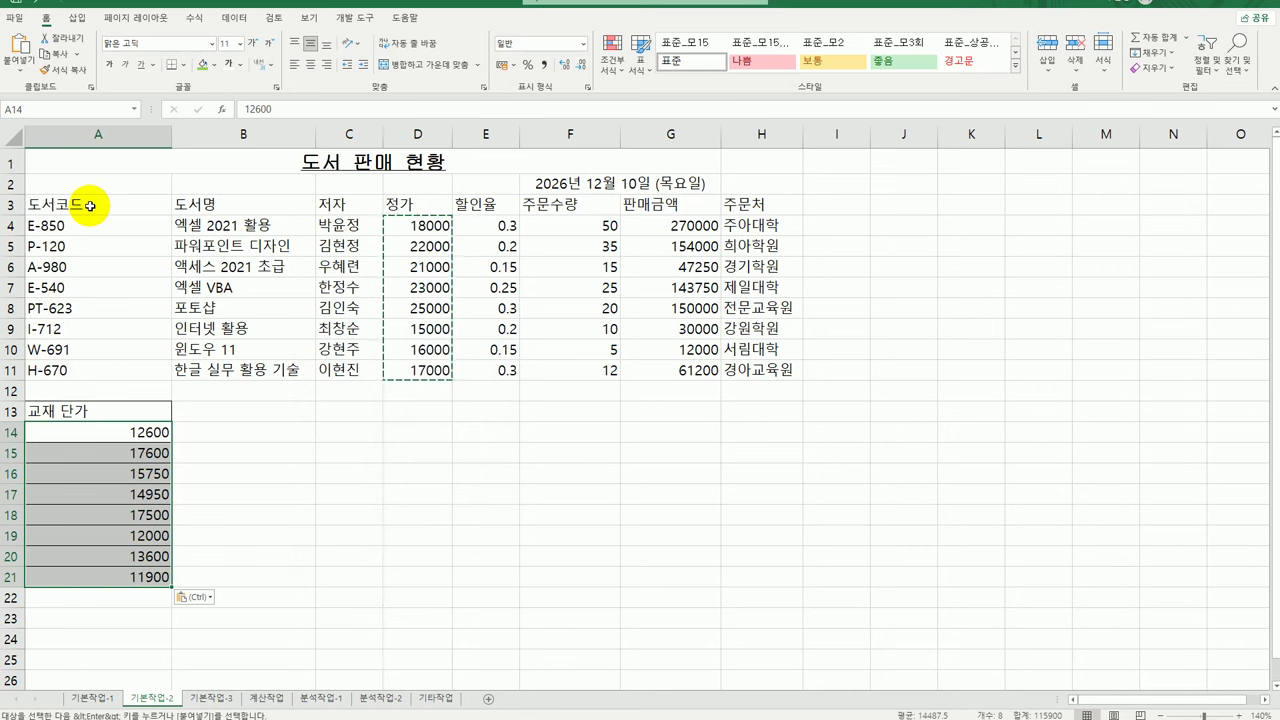
- Apply all borders to the book sales table A3:H11
{"action": "left_click_drag", "start_coordinate": [90, 205], "coordinate": [746, 371]}
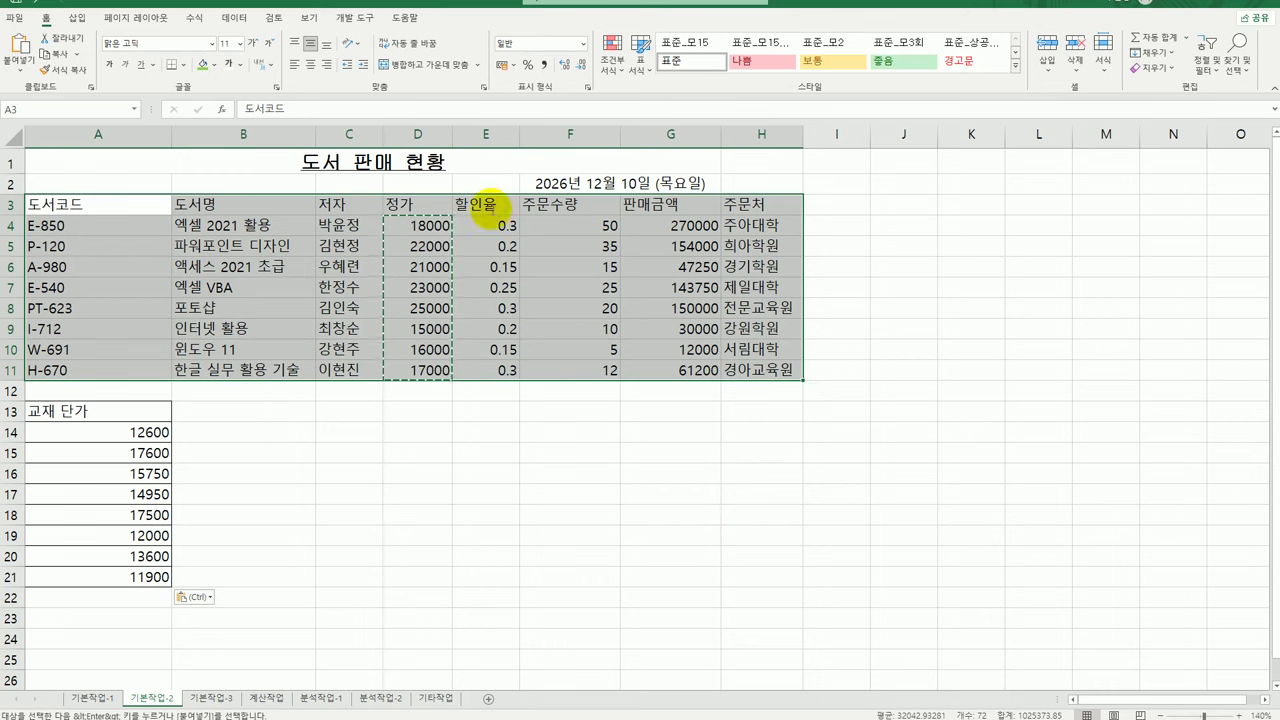
{"action": "left_click", "coordinate": [184, 66]}
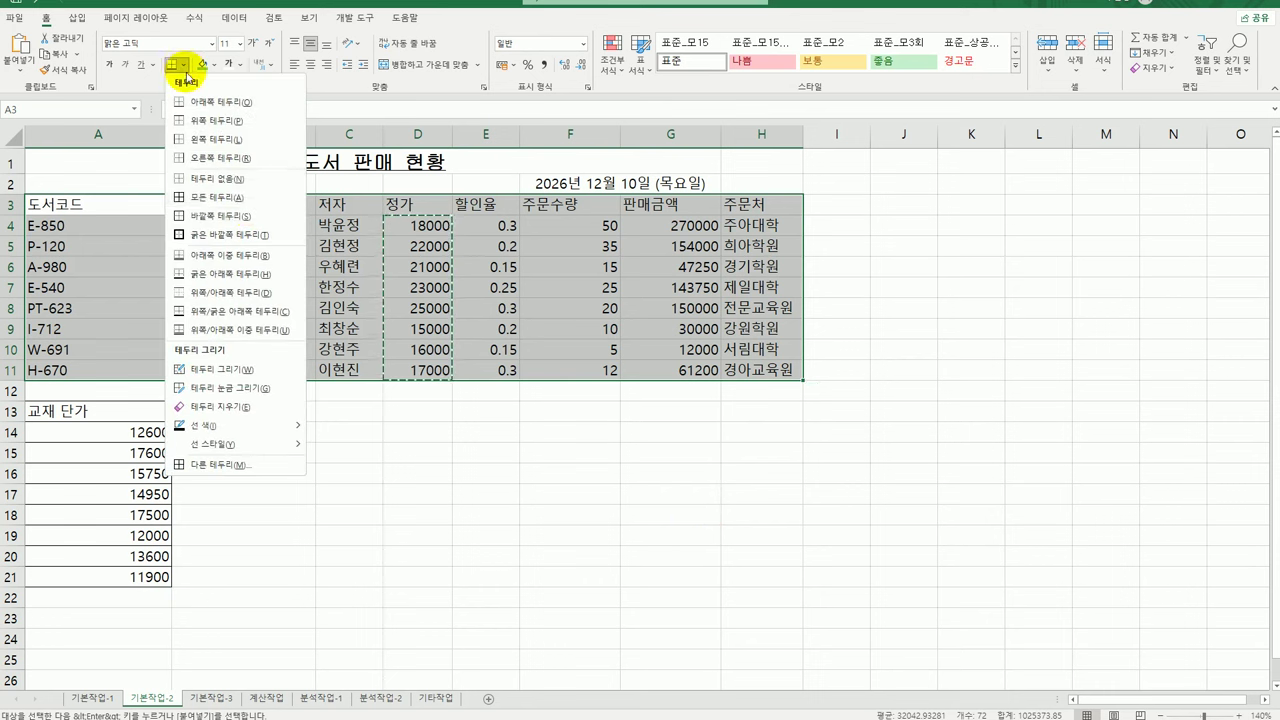
{"action": "left_click", "coordinate": [246, 205]}
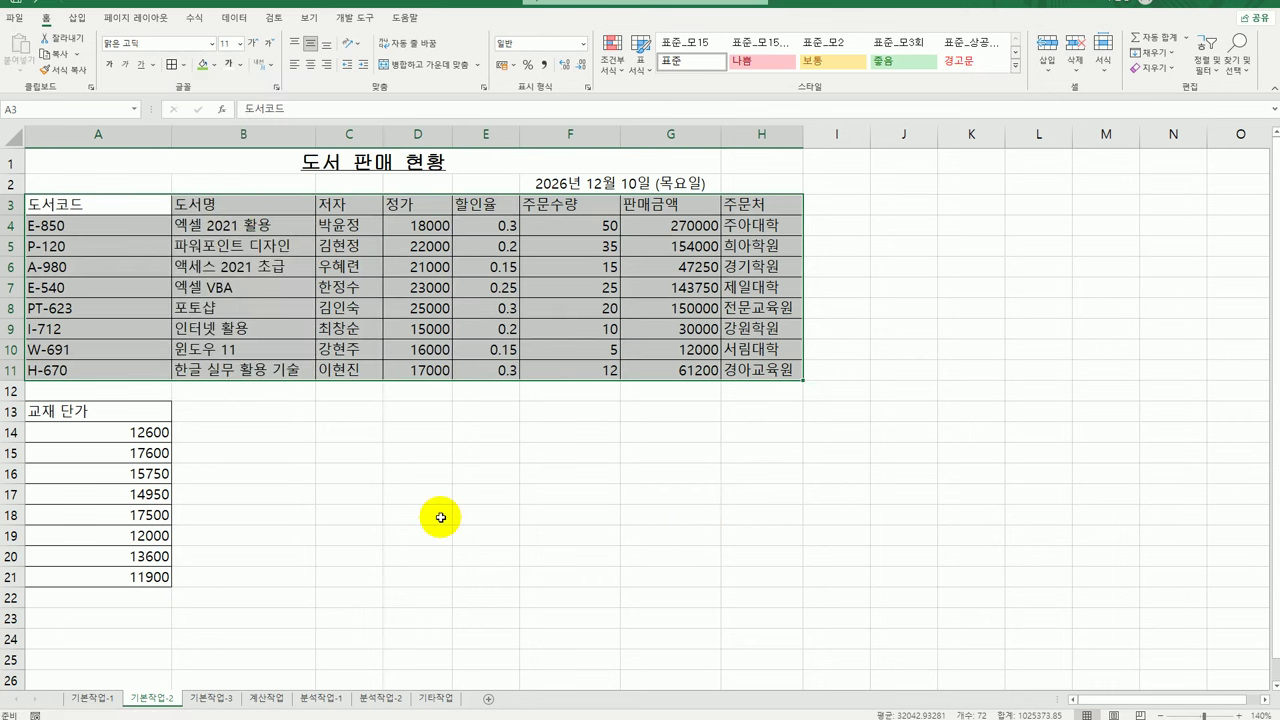
{"action": "left_click", "coordinate": [752, 372]}
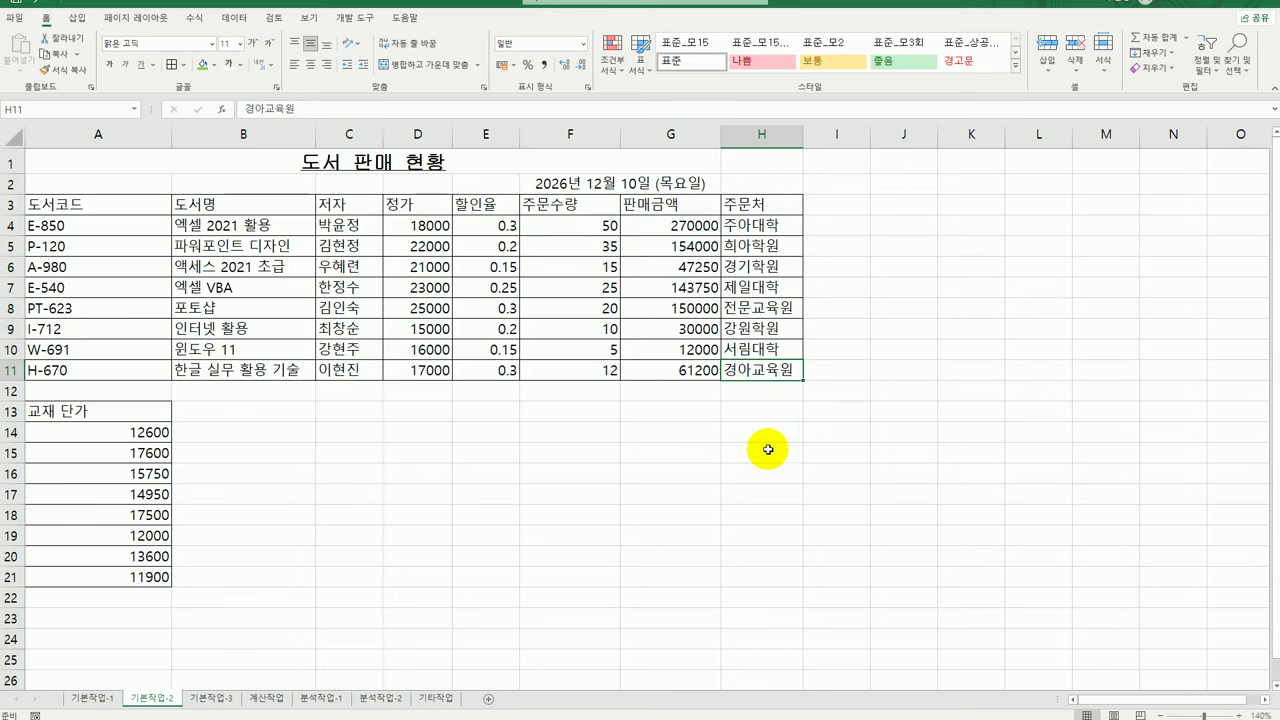
- On sheet 기본작업-3, copy the 부서 heading and 대리점팀 cell (A3:A4) to A17 as the start of a criteria range
{"action": "left_click", "coordinate": [214, 699]}
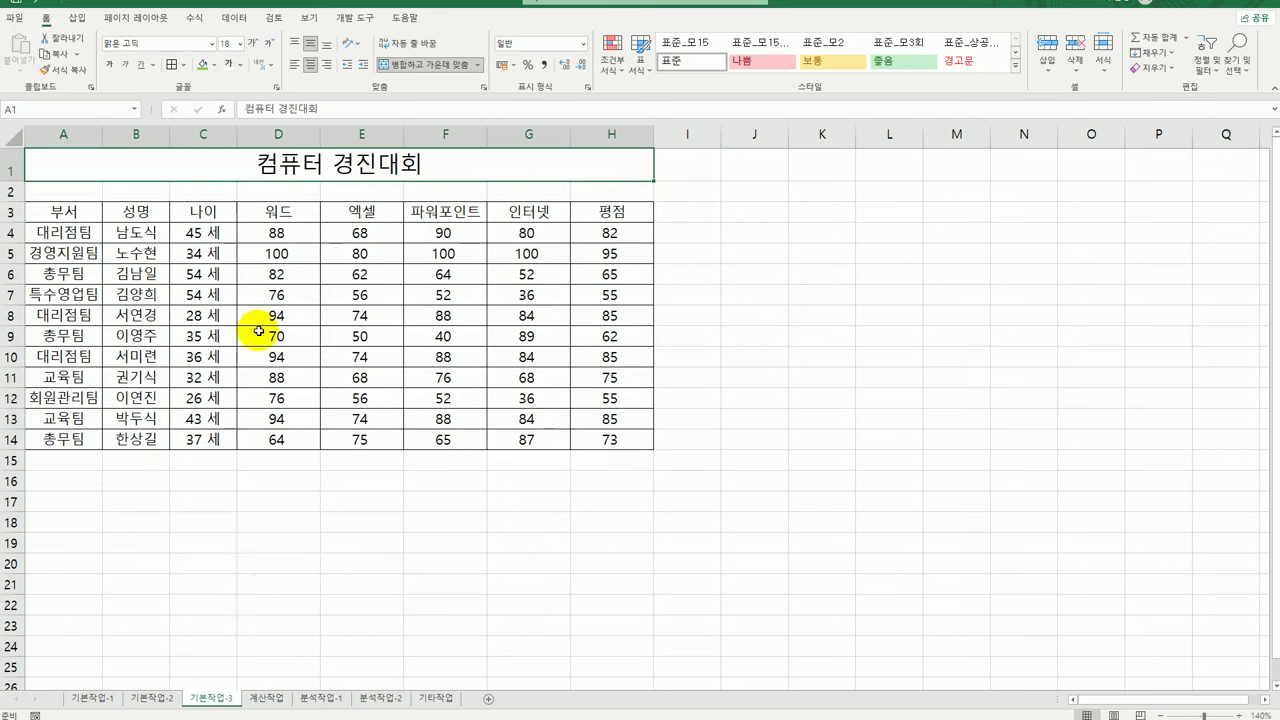
{"action": "left_click", "coordinate": [78, 214]}
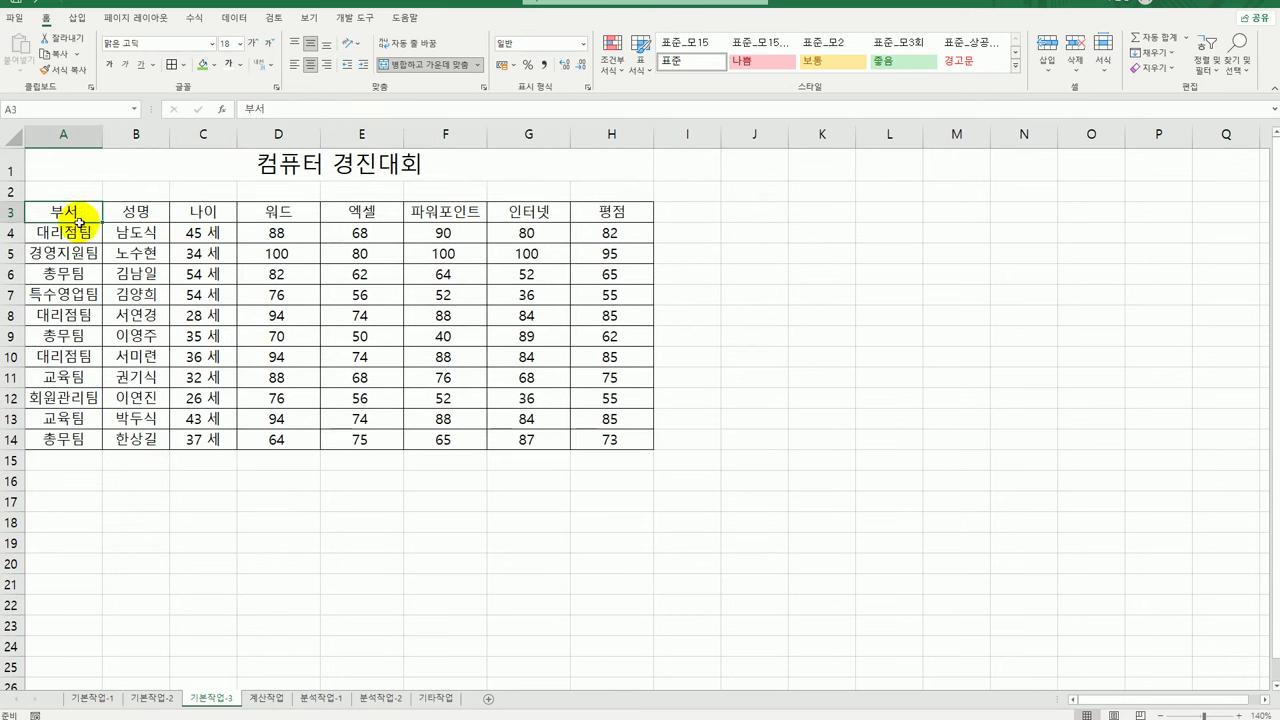
{"action": "left_click_drag", "start_coordinate": [78, 214], "coordinate": [78, 233]}
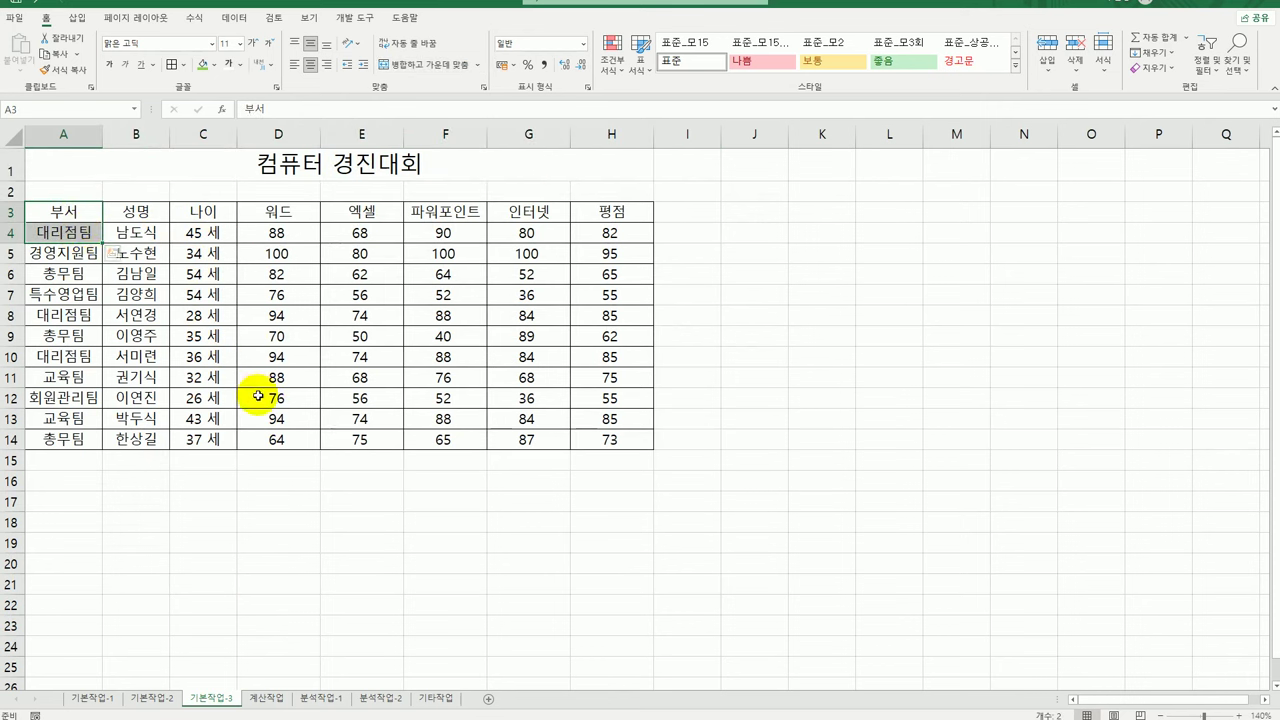
{"action": "key", "text": "ctrl+c"}
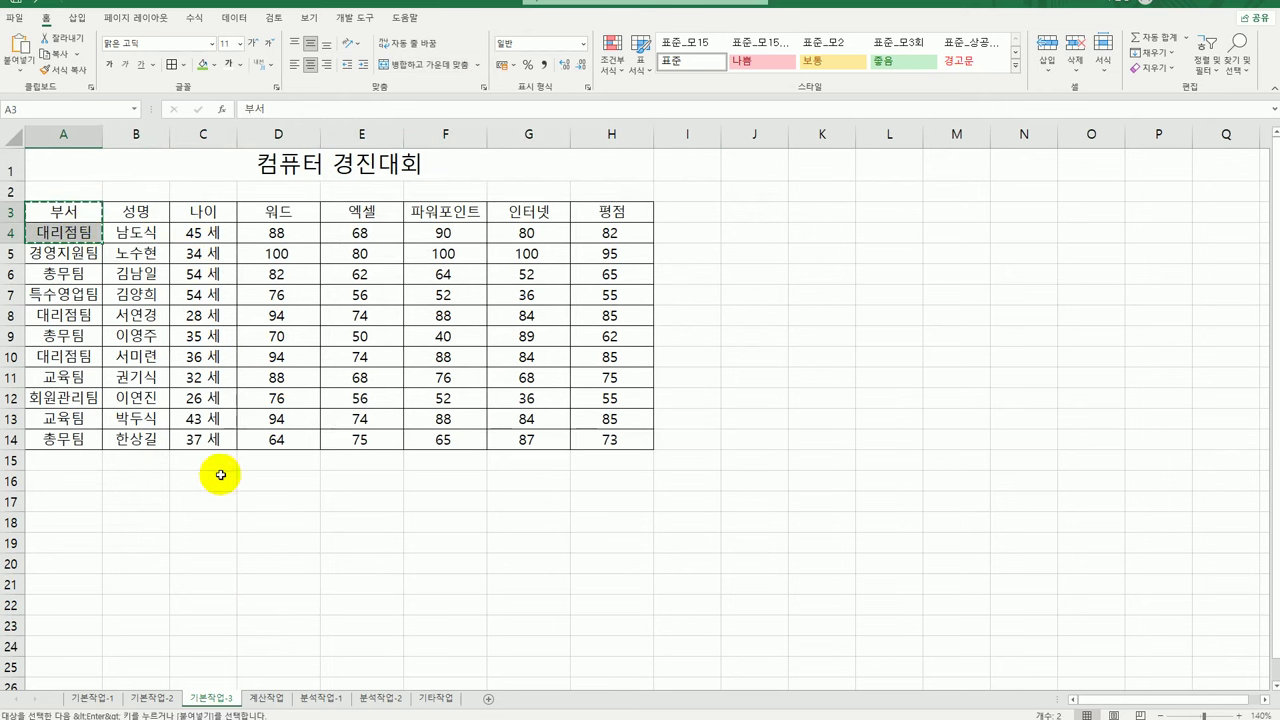
{"action": "left_click", "coordinate": [72, 503]}
{"action": "key", "text": "ctrl+v"}
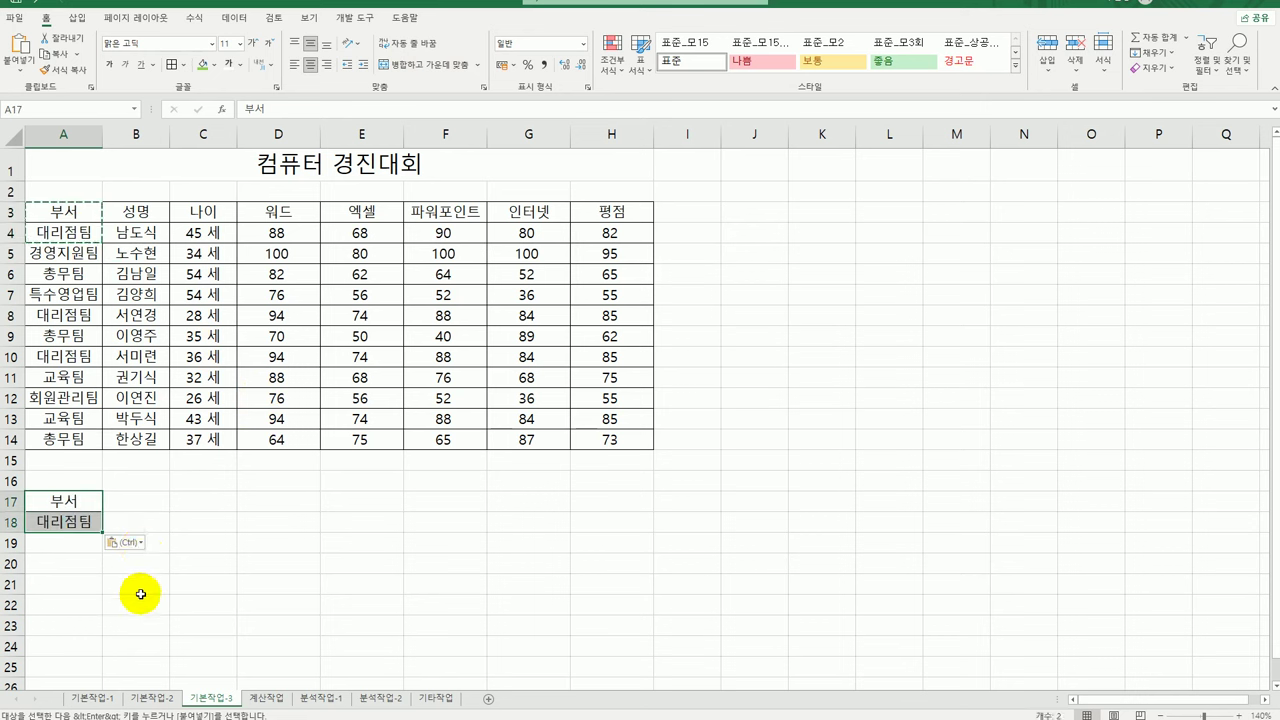
- Copy the 평점 heading from H3 into both B17 and C17 of the criteria range
{"action": "left_click", "coordinate": [606, 218]}
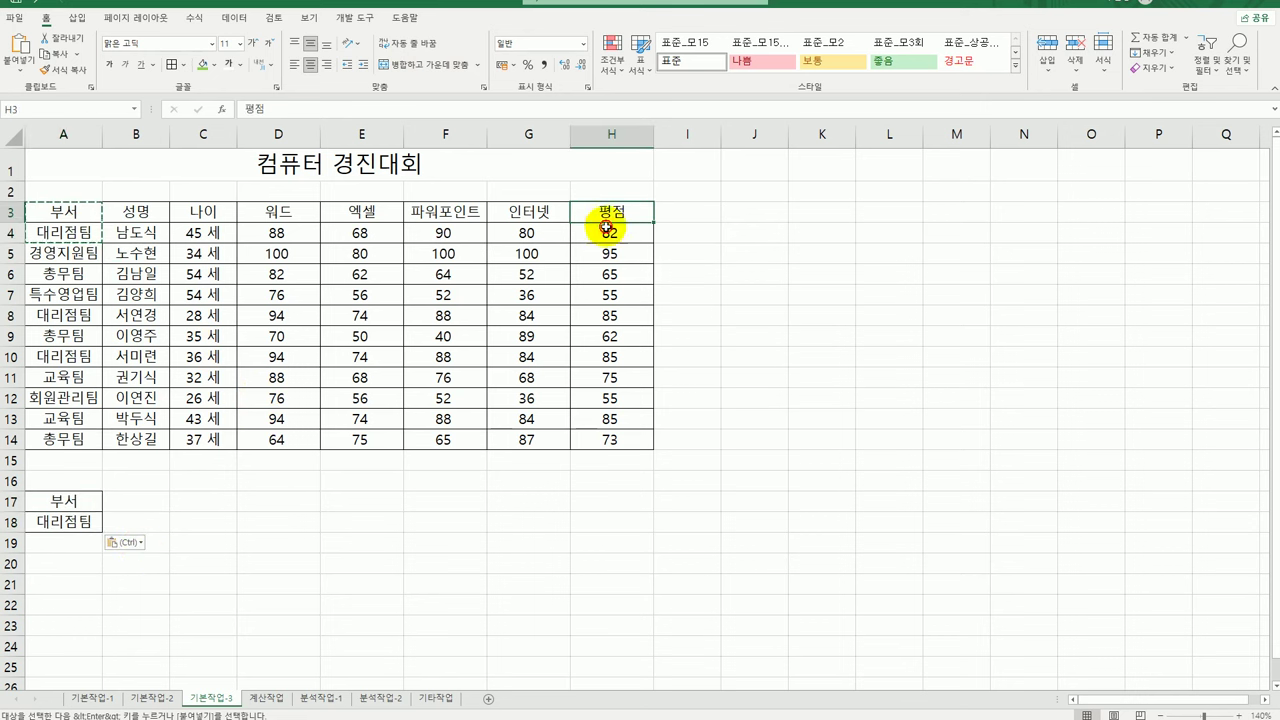
{"action": "key", "text": "ctrl+c"}
{"action": "left_click", "coordinate": [125, 499]}
{"action": "key", "text": "ctrl+v"}
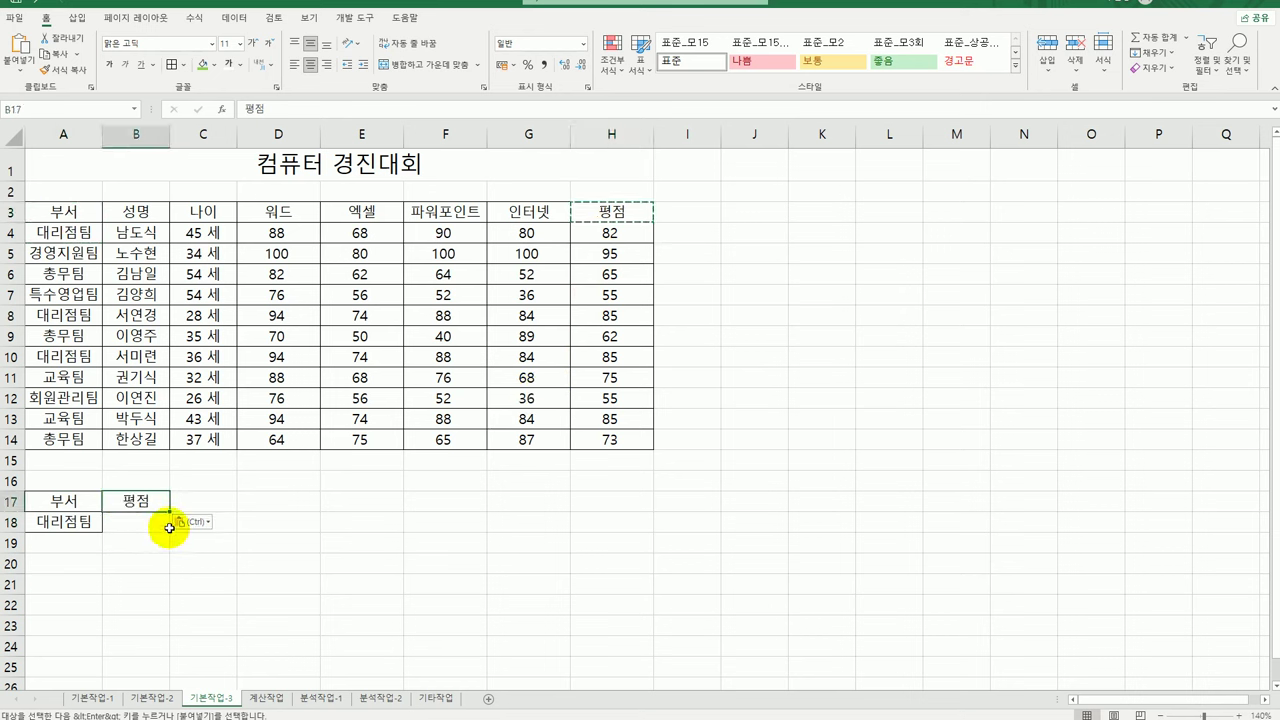
{"action": "left_click", "coordinate": [189, 498]}
{"action": "key", "text": "ctrl+v"}
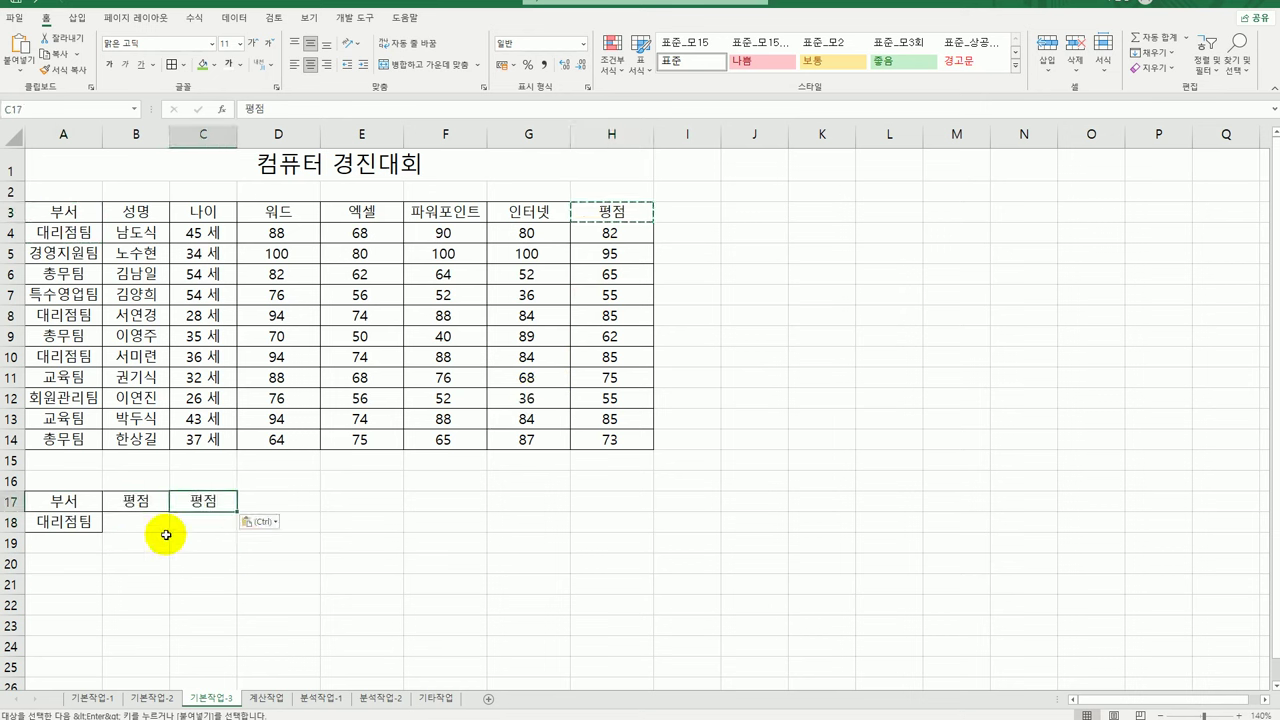
- Enter the 평점 conditions >=80 in B18 and <90 in C18
{"action": "left_click", "coordinate": [155, 528]}
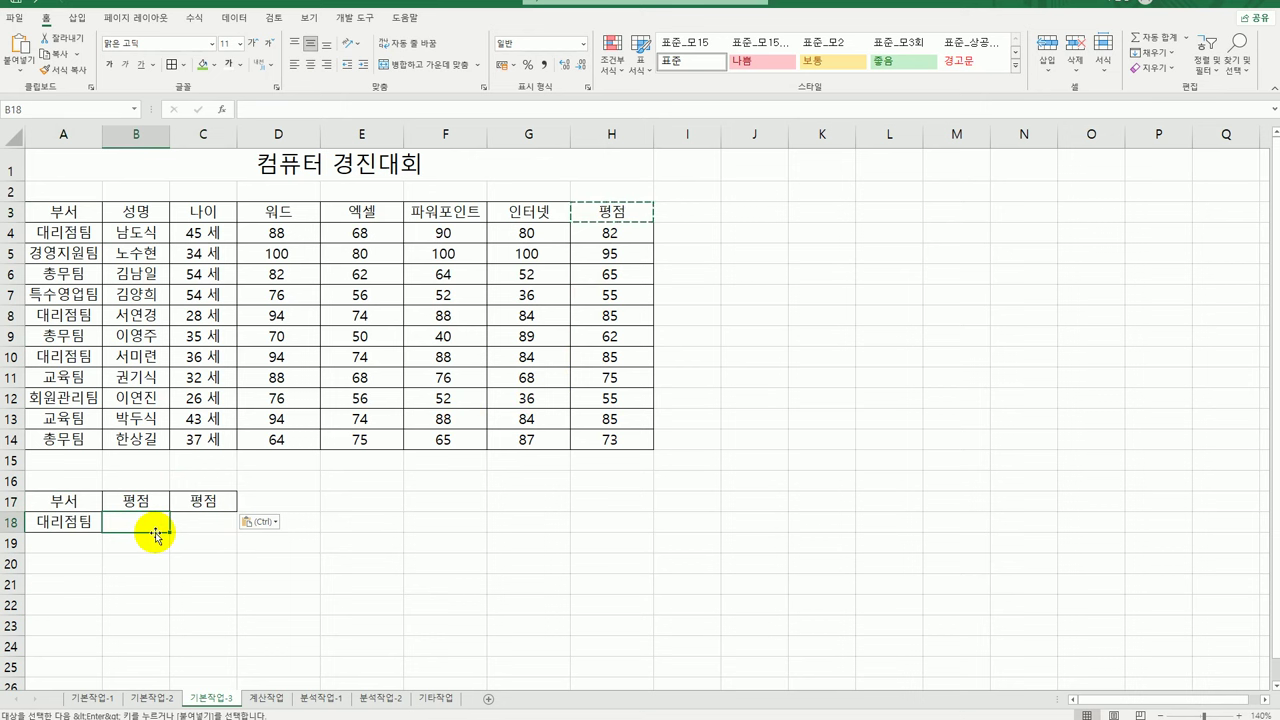
{"action": "type", "text": ">=80"}
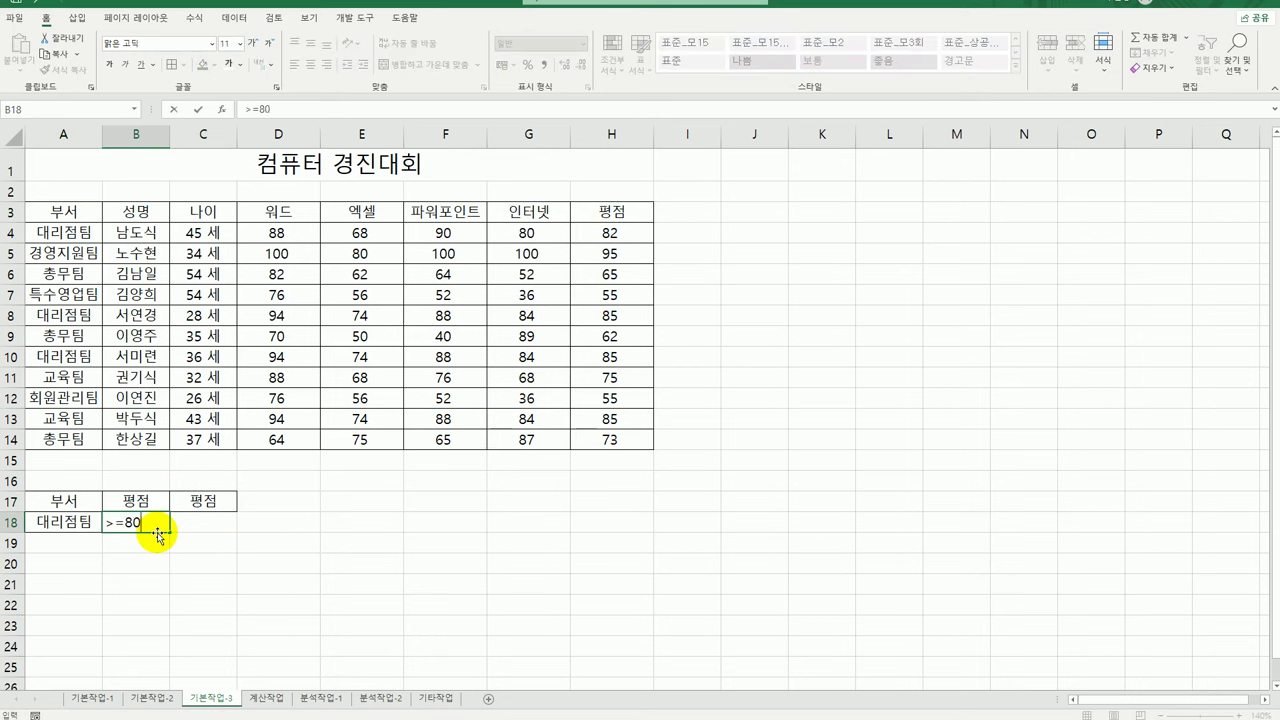
{"action": "key", "text": "Tab"}
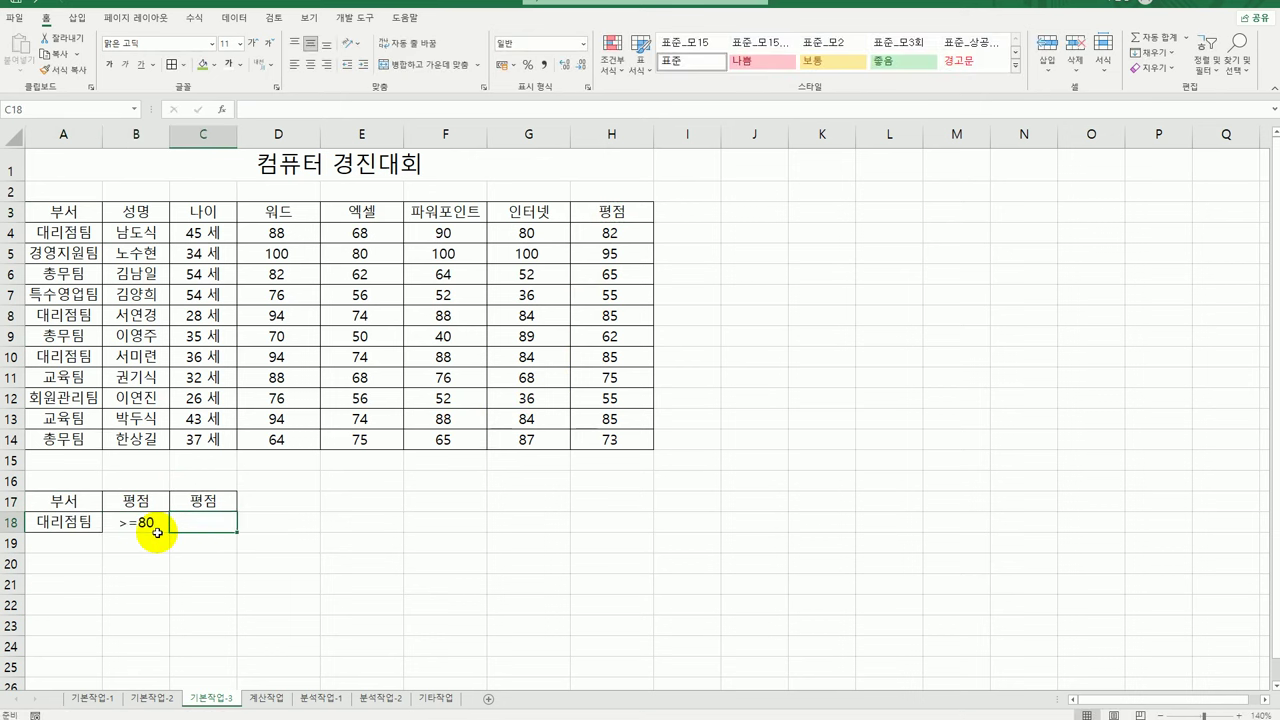
{"action": "type", "text": "<90"}
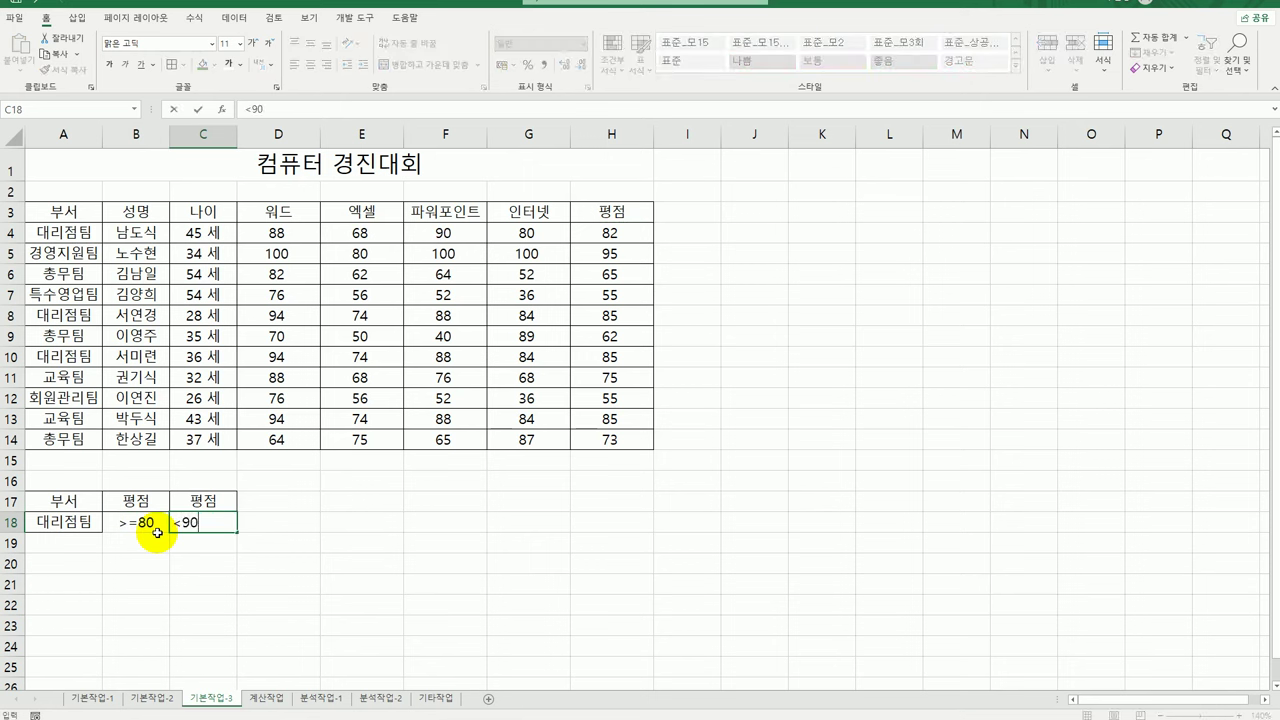
{"action": "key", "text": "Return"}
{"action": "left_click_drag", "start_coordinate": [138, 522], "coordinate": [195, 522]}
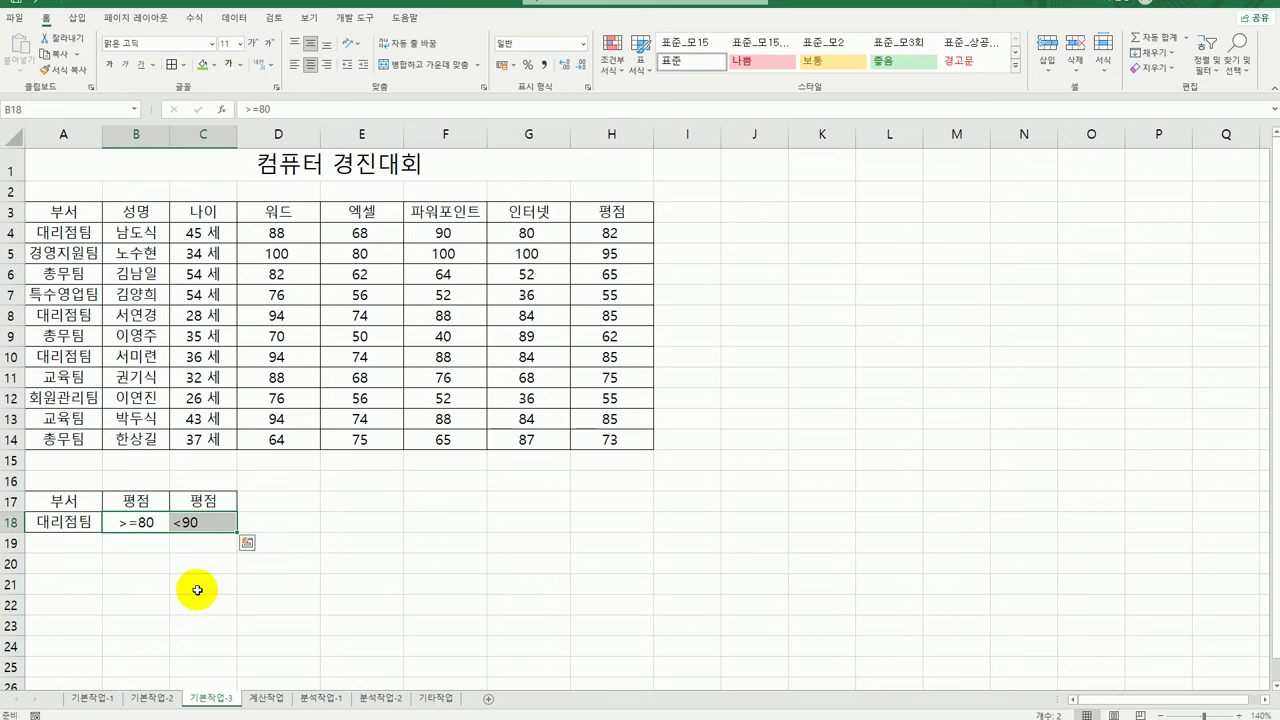
{"action": "left_click", "coordinate": [198, 590]}
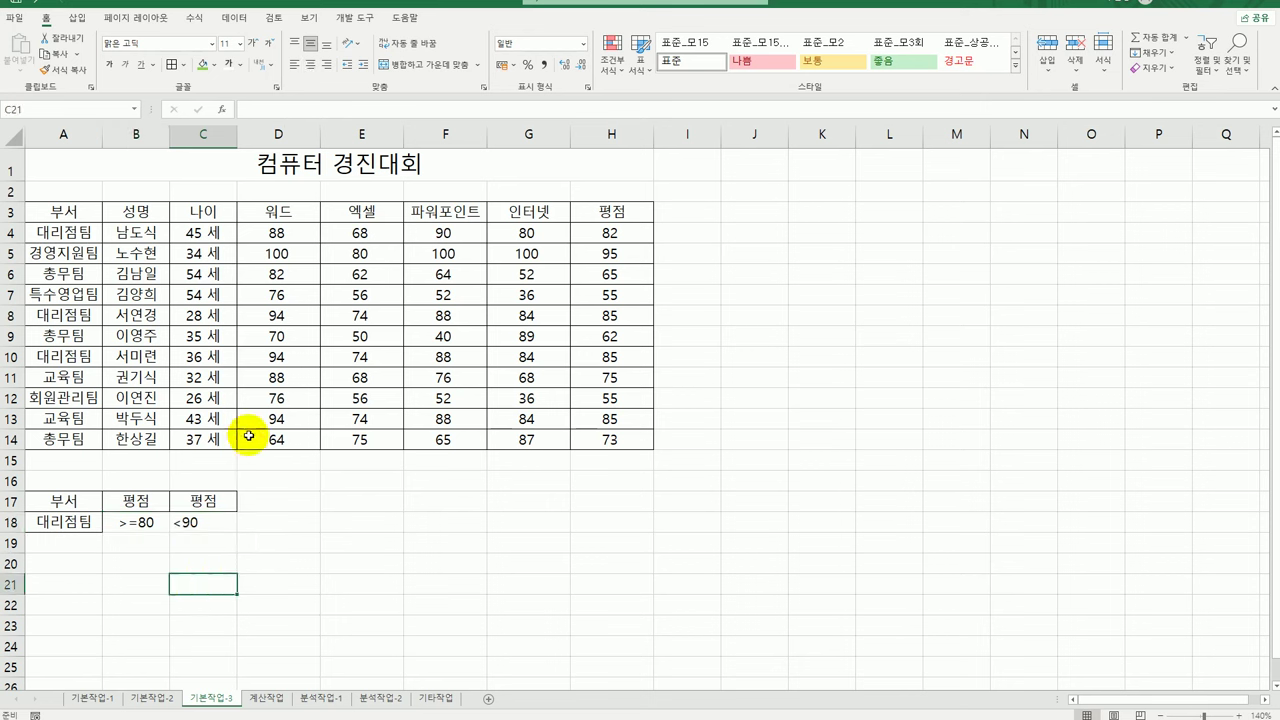
- Run an advanced filter on list A3:H14 with criteria range A17:C18, copying the results to another location at A21
{"action": "left_click", "coordinate": [222, 278]}
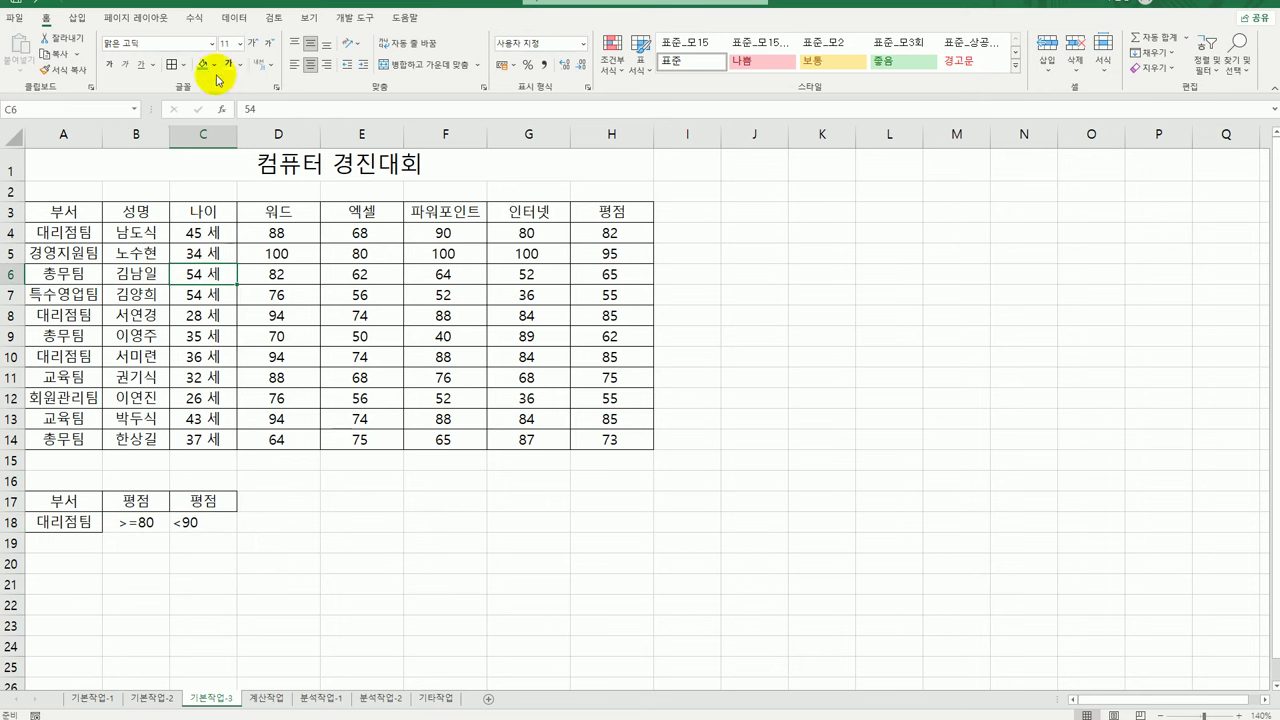
{"action": "left_click", "coordinate": [240, 19]}
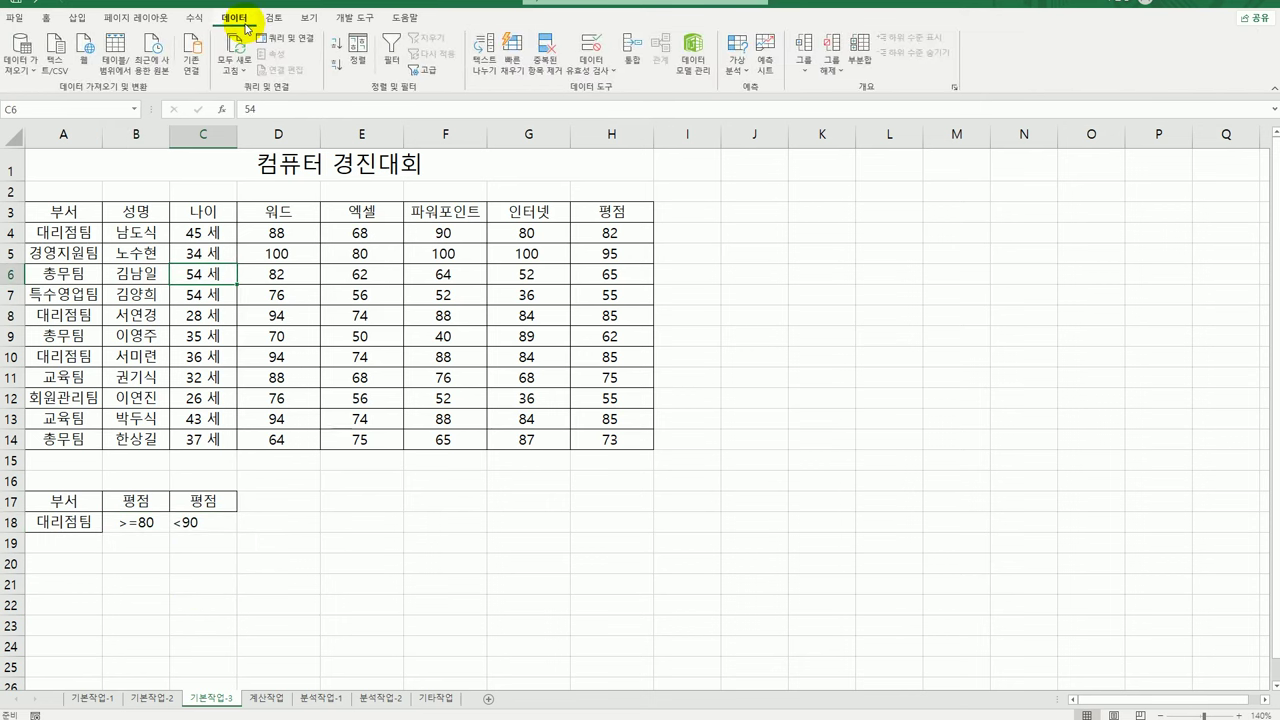
{"action": "left_click", "coordinate": [428, 75]}
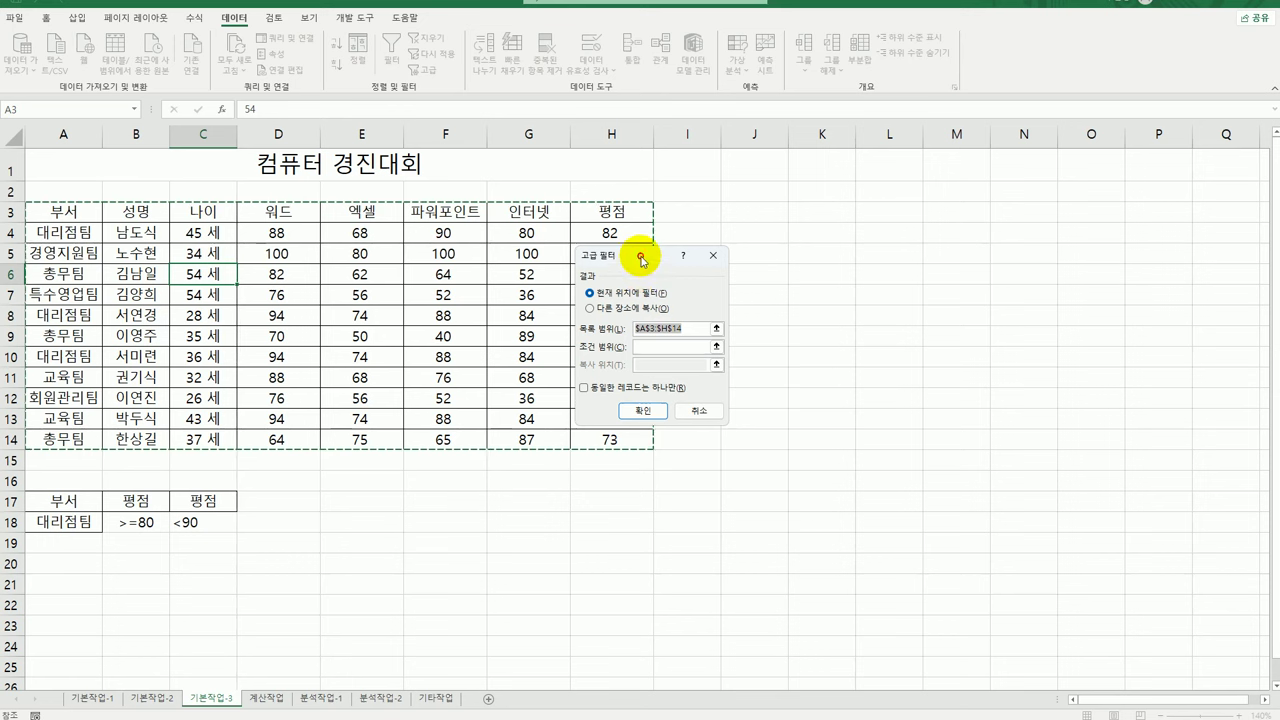
{"action": "left_click_drag", "start_coordinate": [632, 252], "coordinate": [790, 234]}
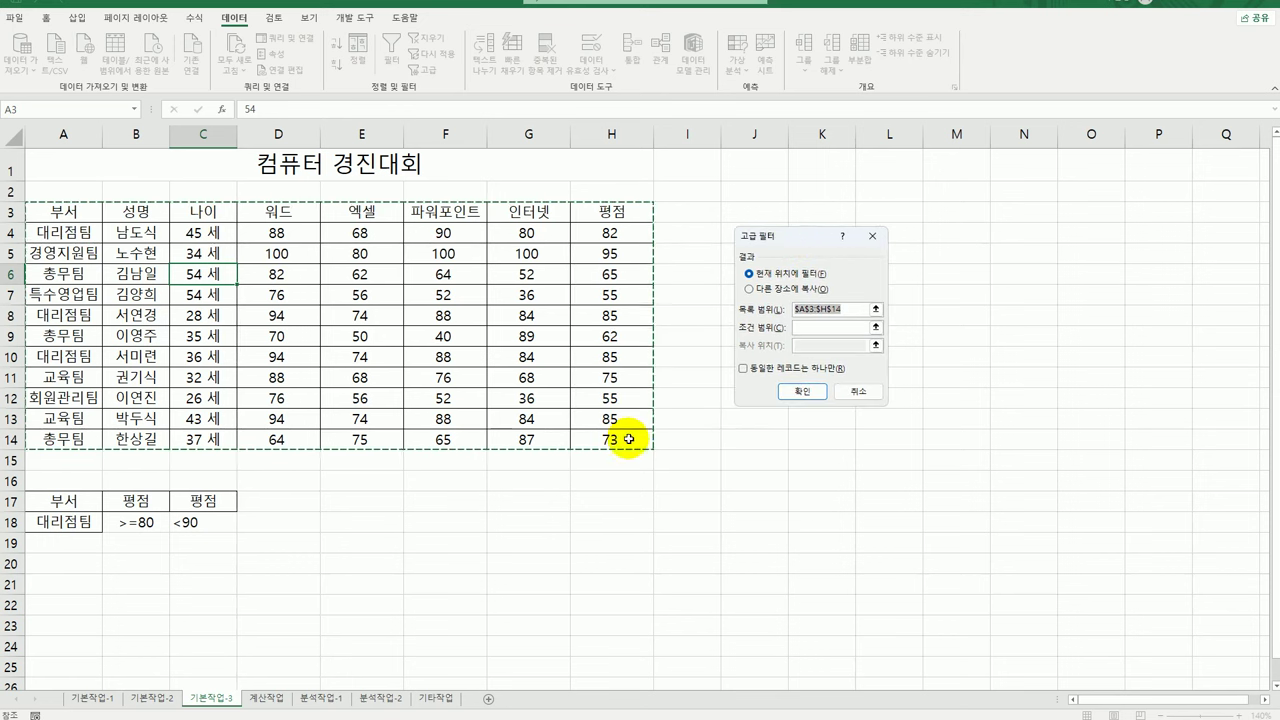
{"action": "left_click", "coordinate": [816, 328]}
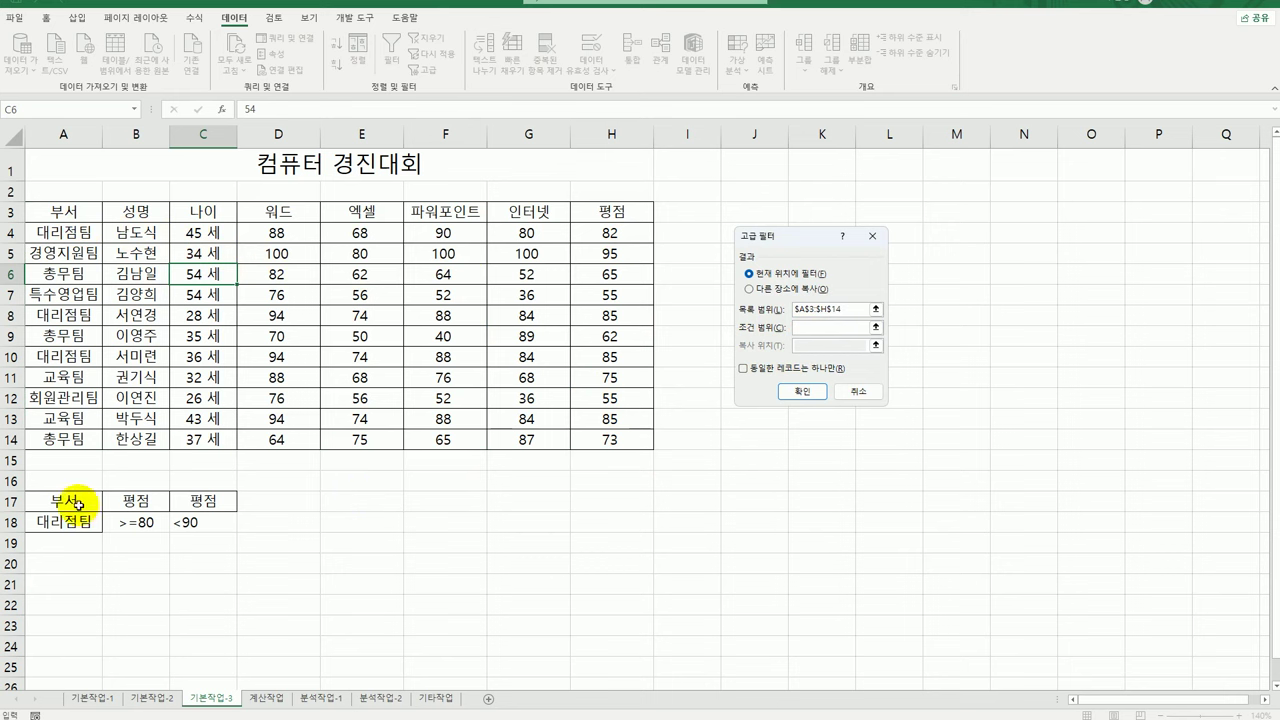
{"action": "left_click_drag", "start_coordinate": [63, 503], "coordinate": [188, 522]}
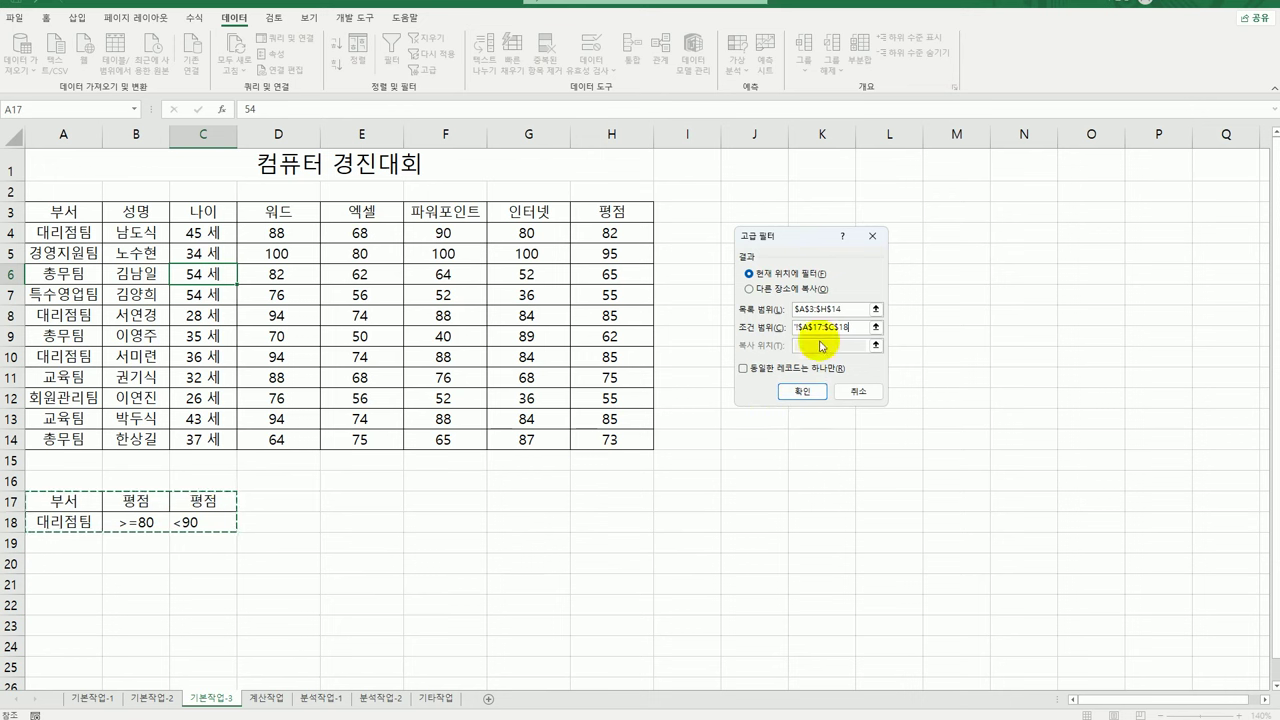
{"action": "left_click", "coordinate": [789, 293]}
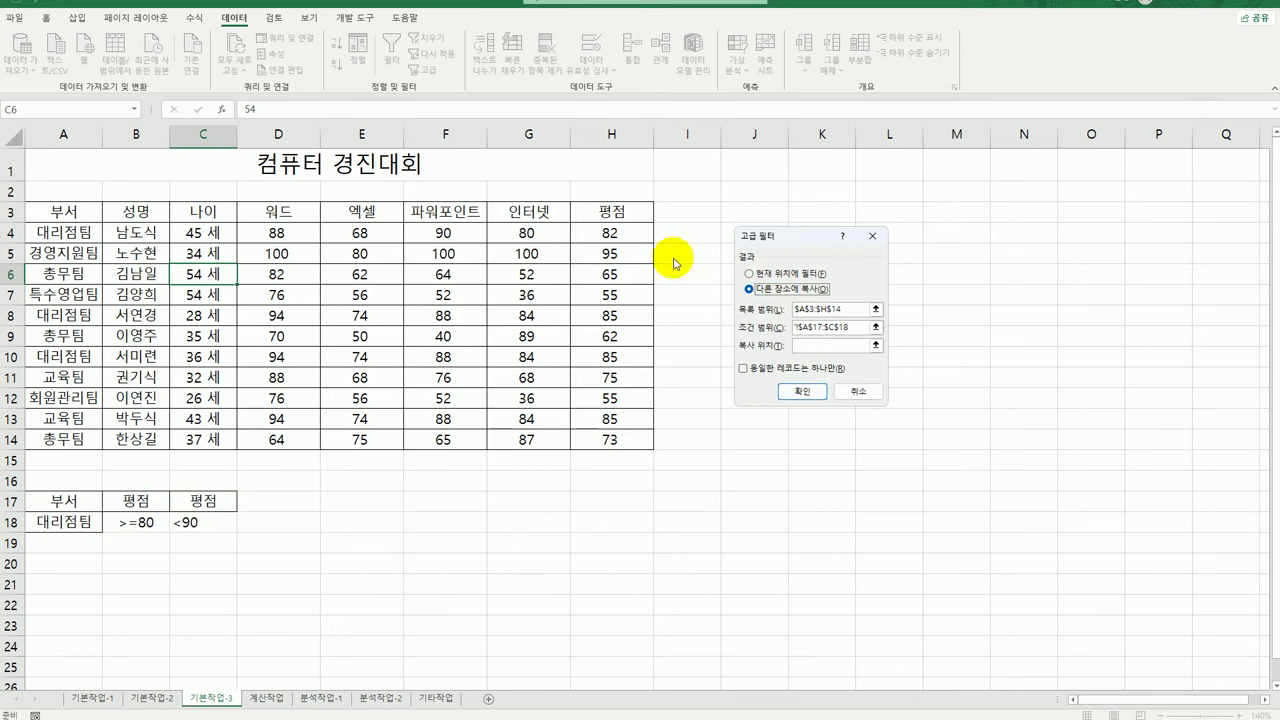
{"action": "left_click", "coordinate": [815, 345]}
{"action": "left_click", "coordinate": [65, 587]}
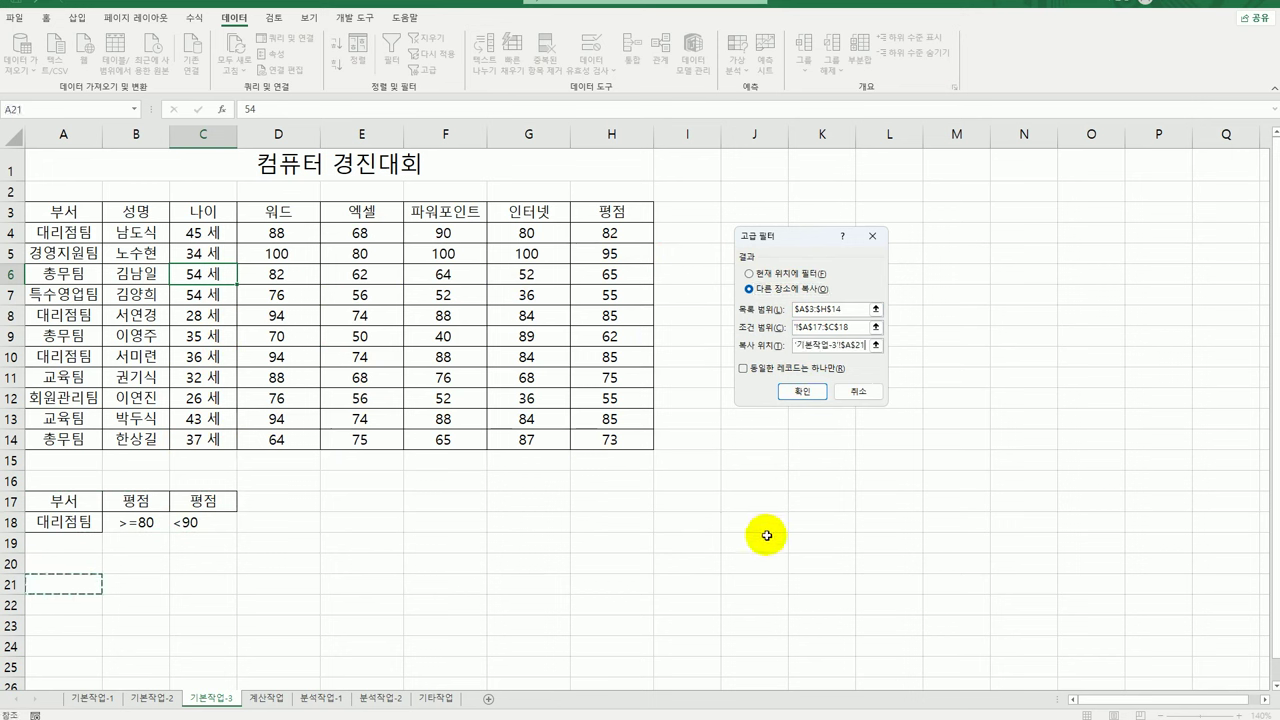
{"action": "left_click", "coordinate": [808, 390]}
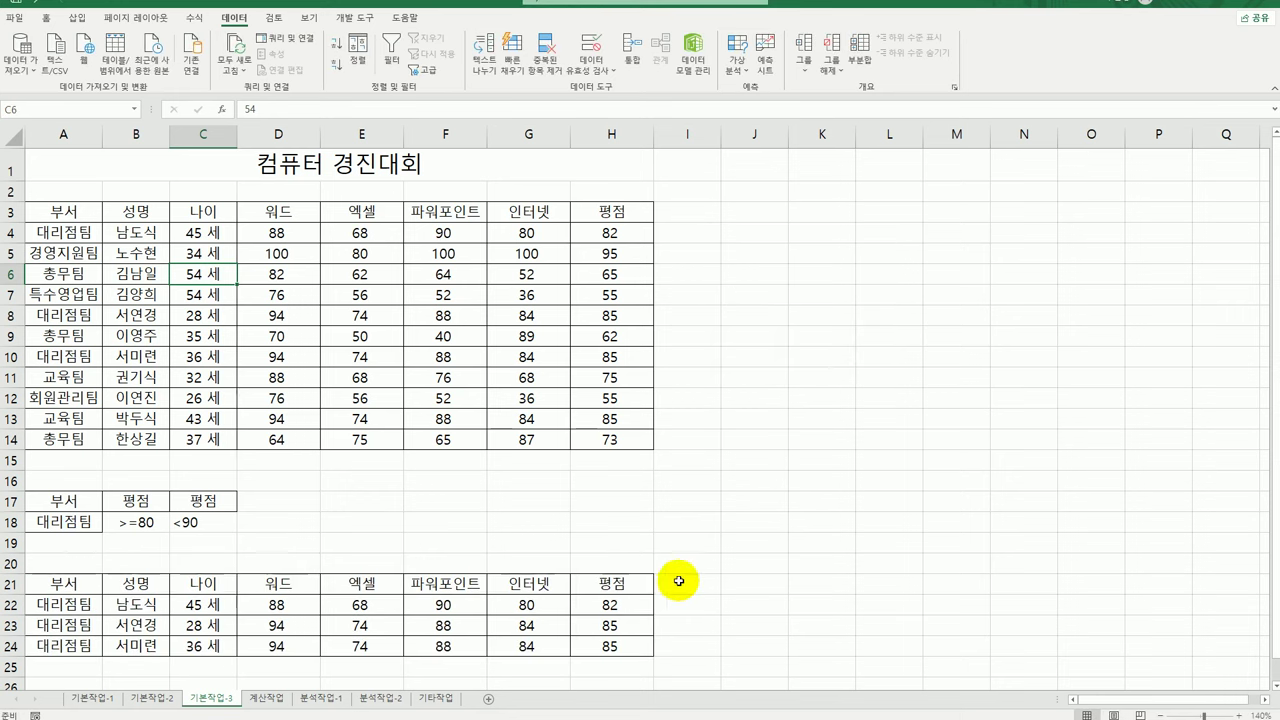
{"action": "left_click", "coordinate": [883, 547]}
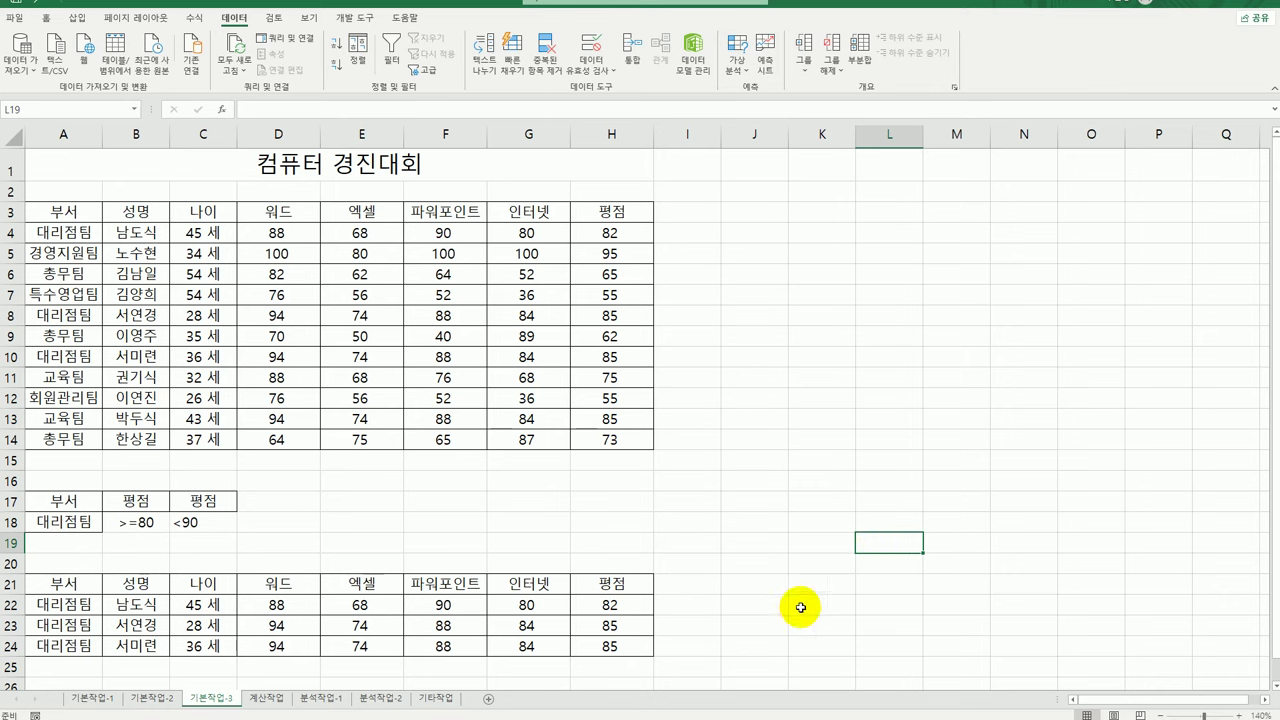
- Go to the 계산작업 sheet and review the 실적 values in C3:C9 of the 팀별 영업 실적 현황 table
{"action": "left_click", "coordinate": [260, 700]}
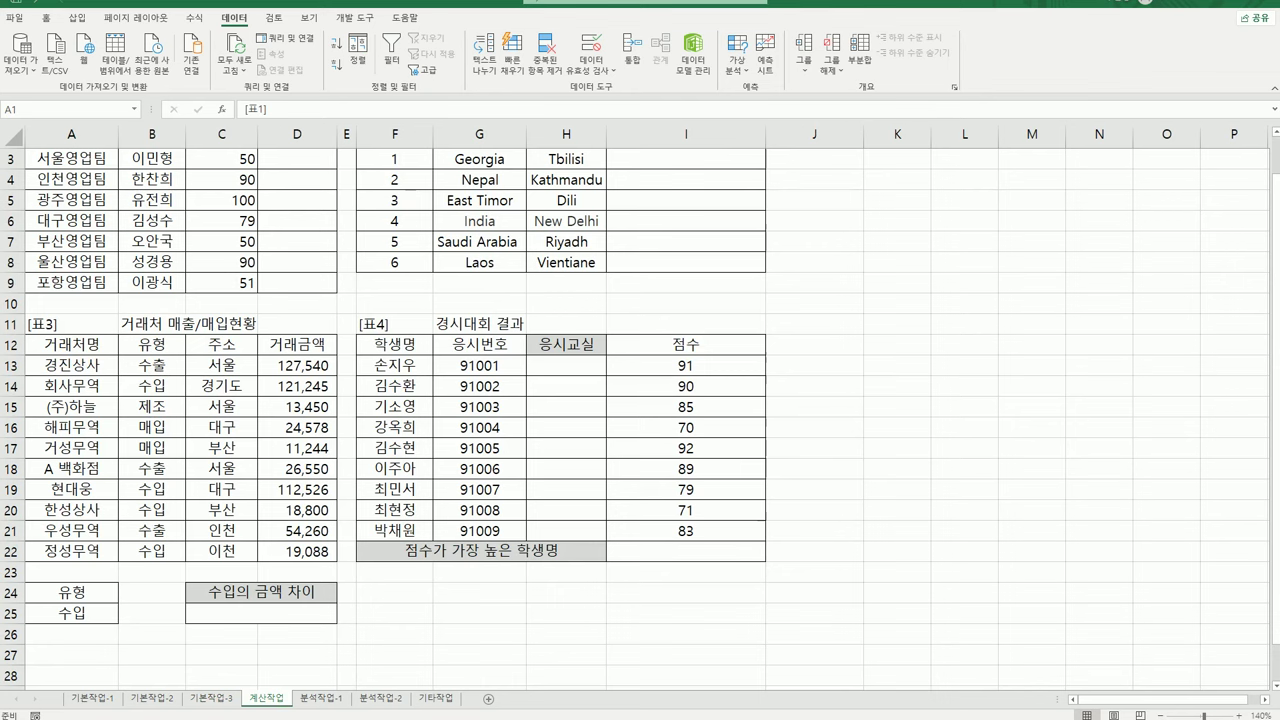
{"action": "scroll", "coordinate": [528, 634], "scroll_direction": "up", "scroll_amount": 1}
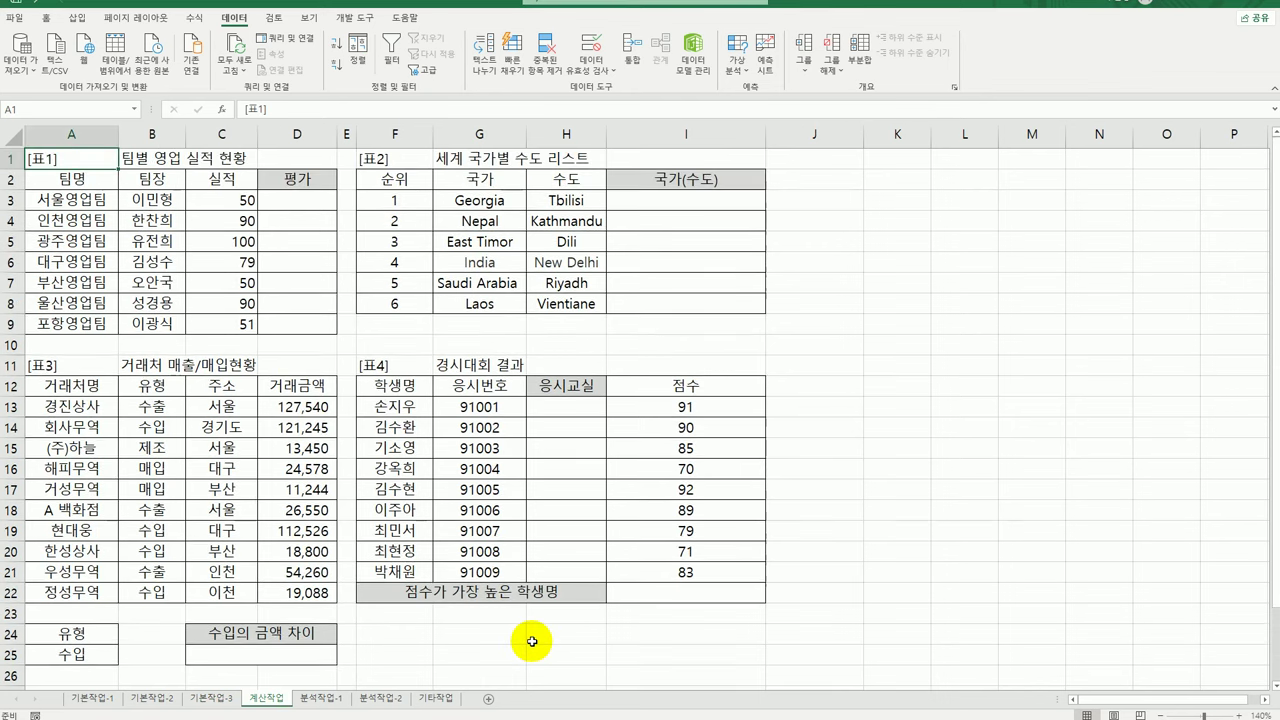
{"action": "left_click", "coordinate": [300, 205]}
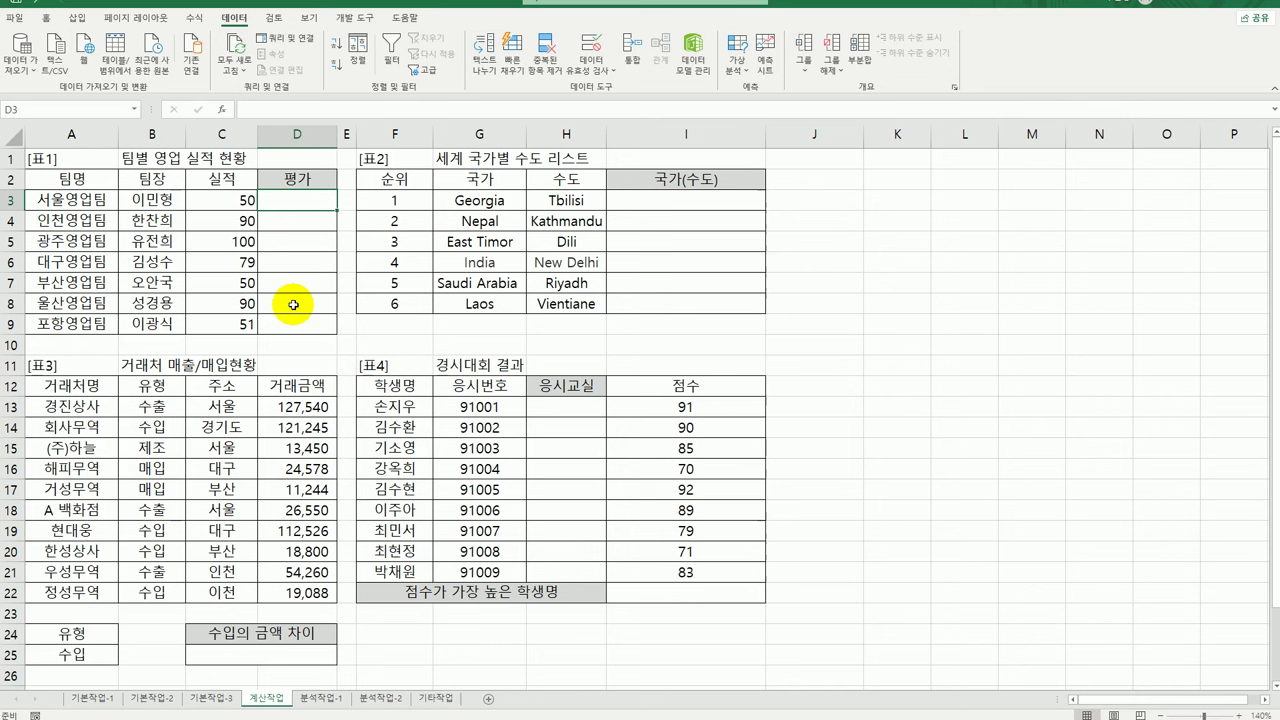
{"action": "left_click", "coordinate": [236, 201]}
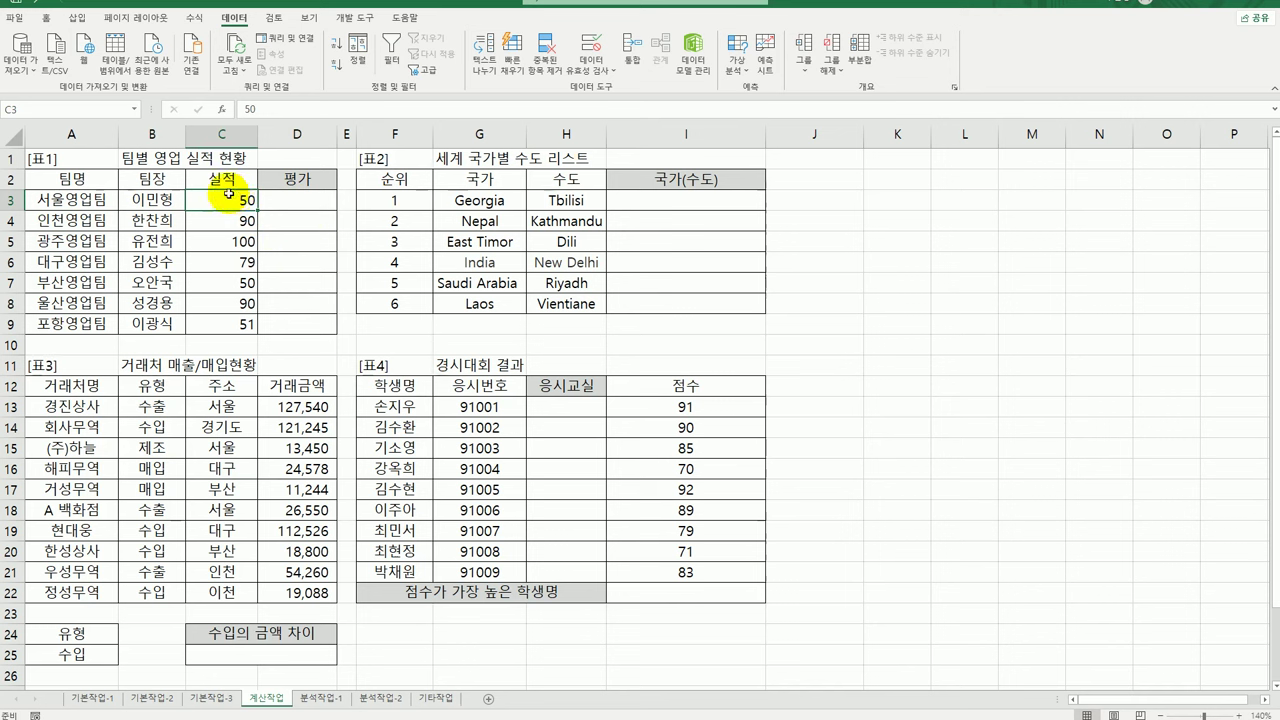
{"action": "left_click_drag", "start_coordinate": [229, 197], "coordinate": [228, 327]}
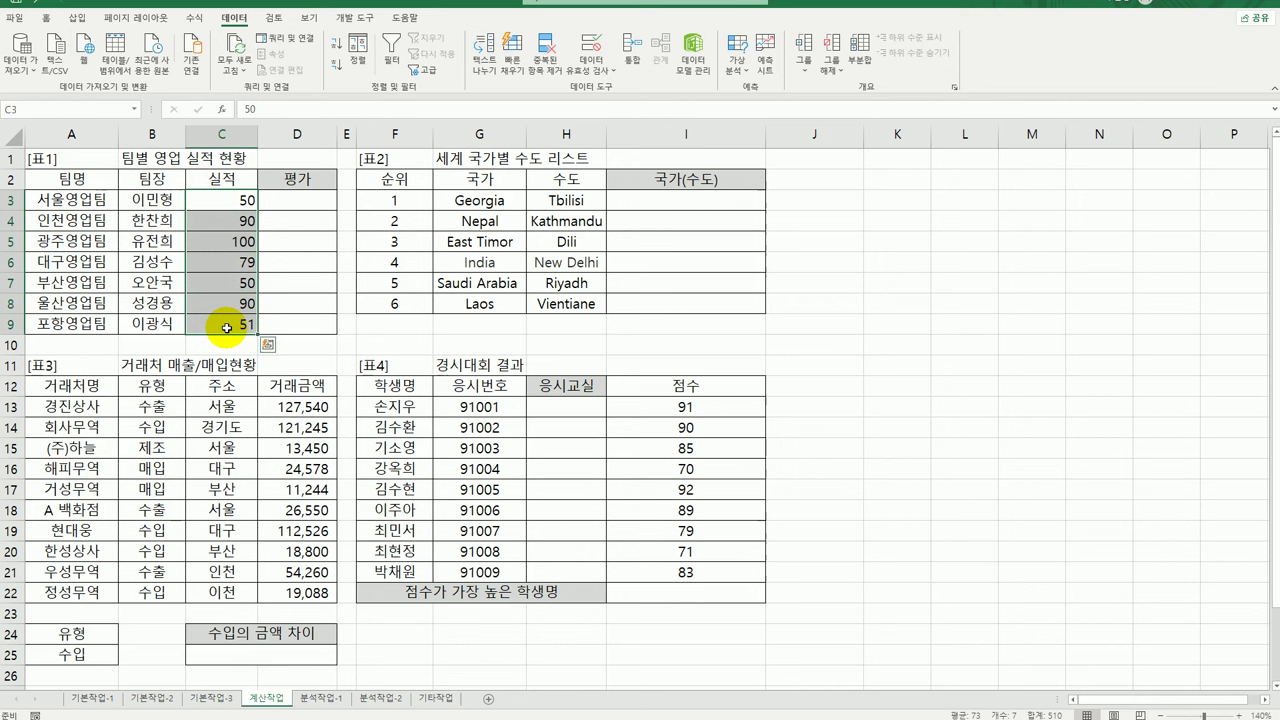
- Enter =AVERAGE($C$3:$C$9) in D3 with an absolute 실적 range and fill it down to D9
{"action": "left_click", "coordinate": [297, 200]}
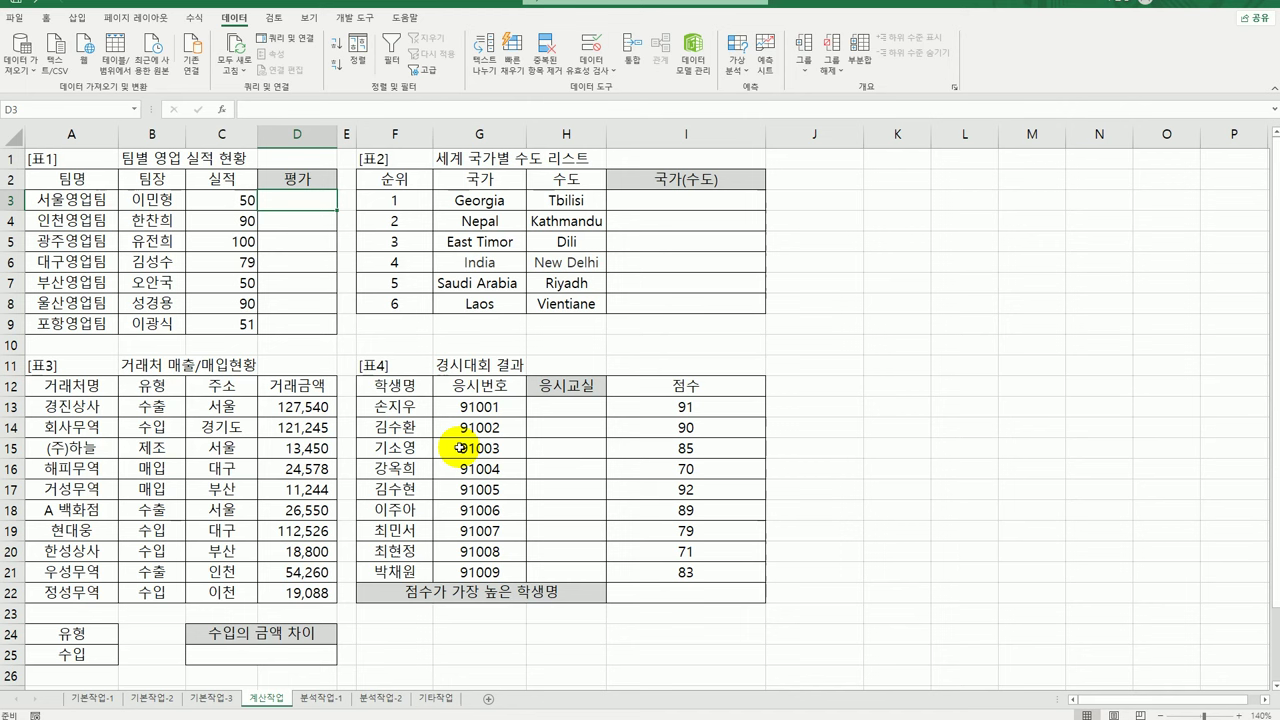
{"action": "type", "text": "="}
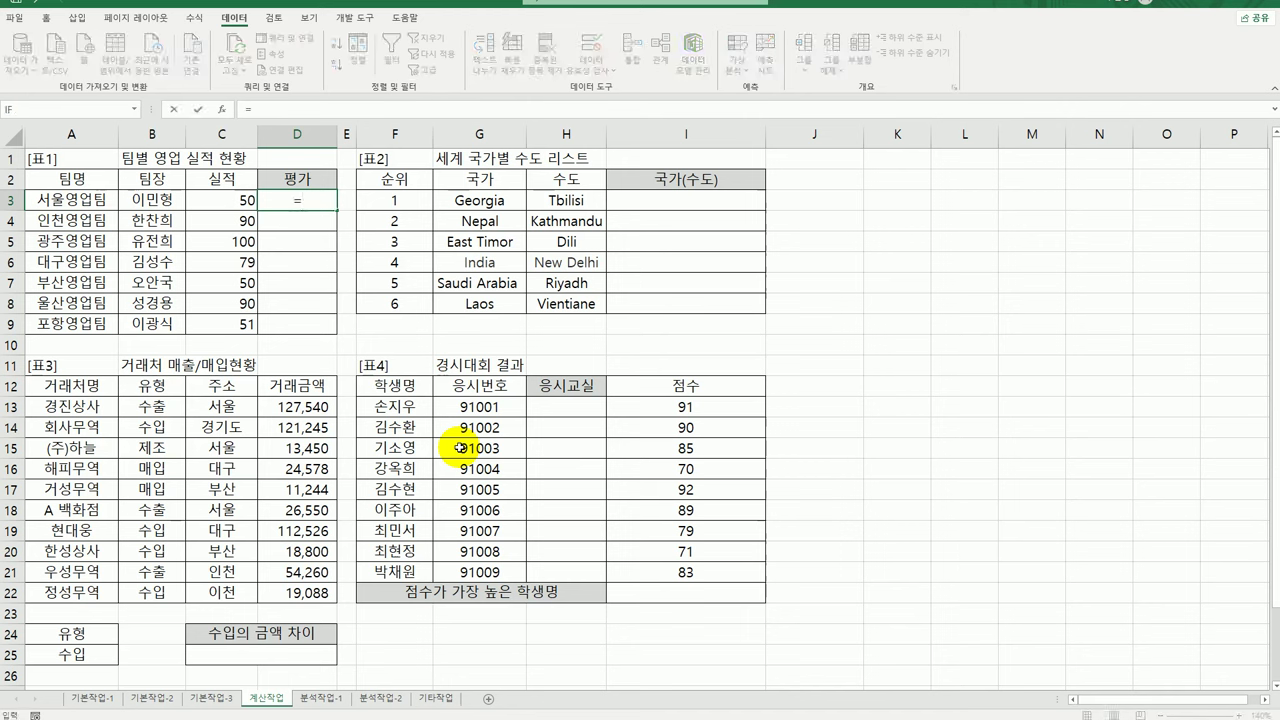
{"action": "type", "text": "av"}
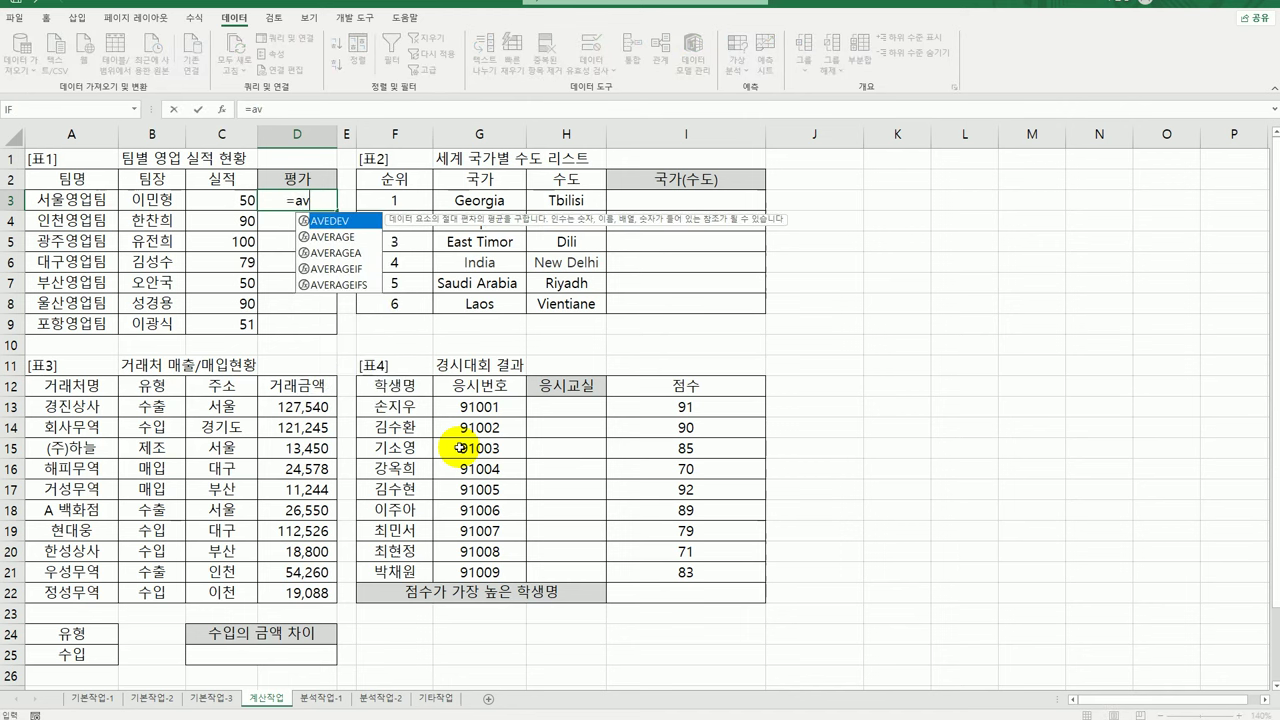
{"action": "double_click", "coordinate": [340, 238]}
{"action": "left_click_drag", "start_coordinate": [202, 197], "coordinate": [210, 318]}
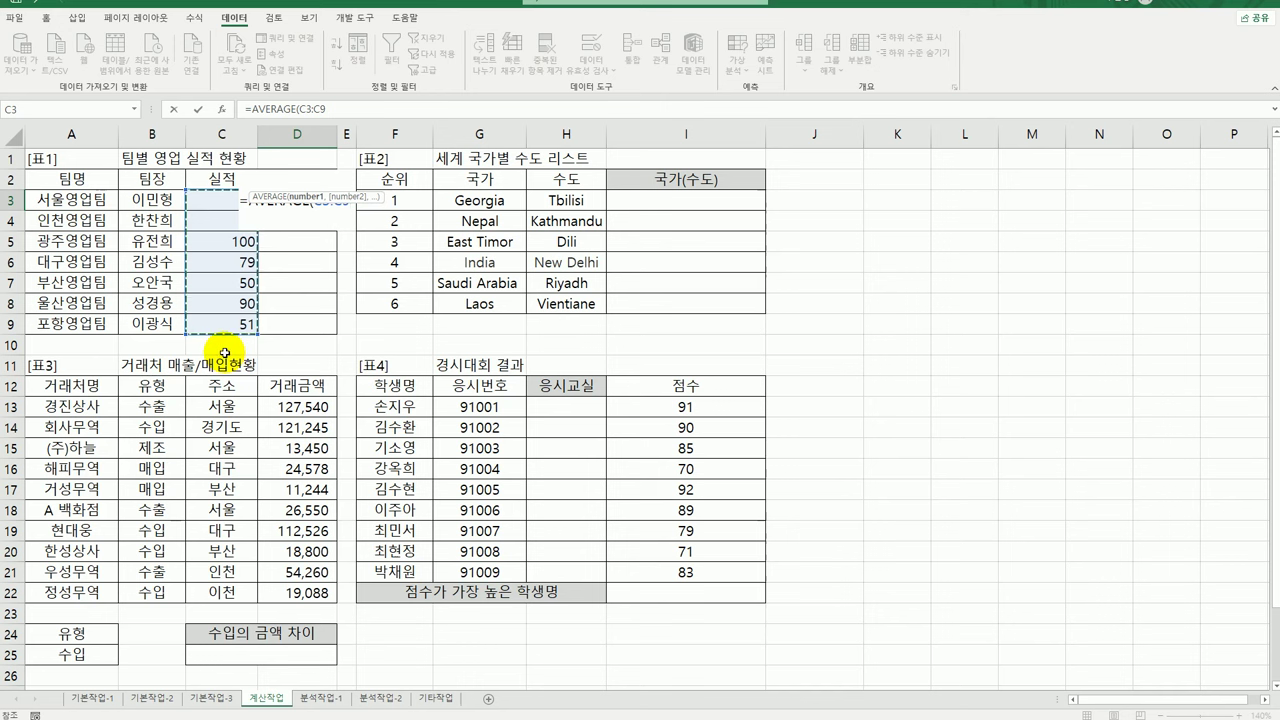
{"action": "key", "text": "F4"}
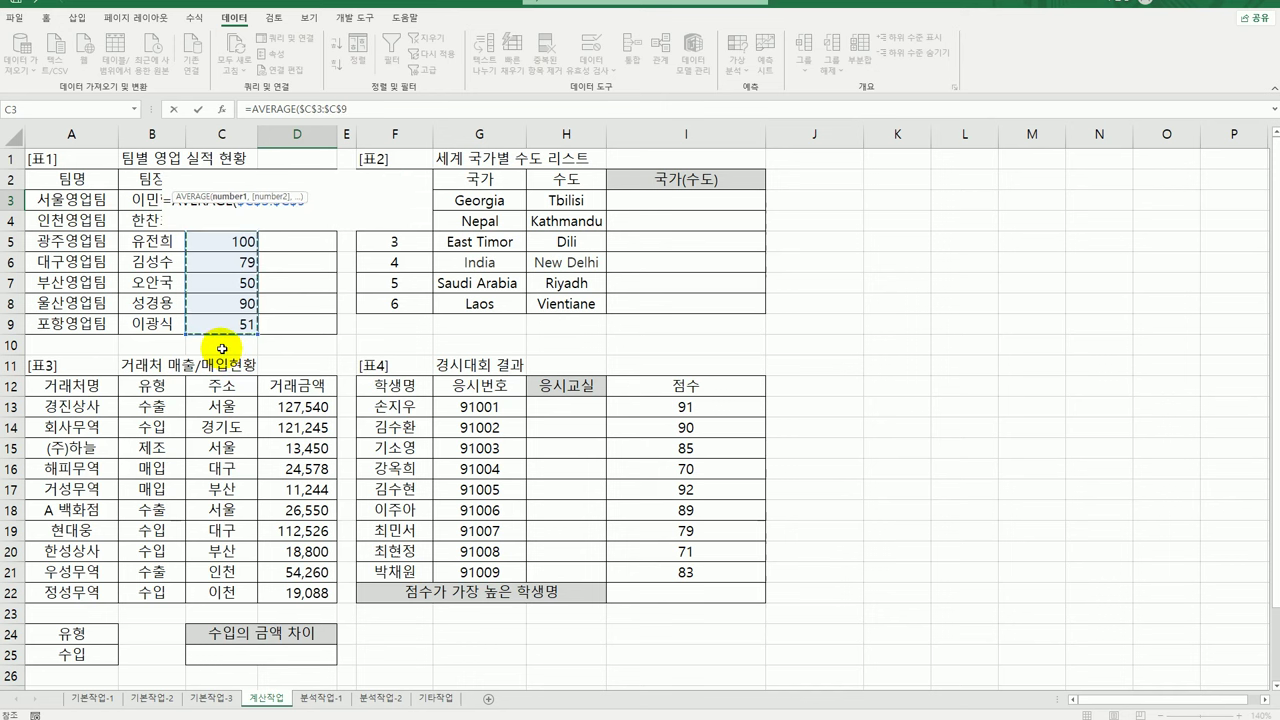
{"action": "type", "text": ")"}
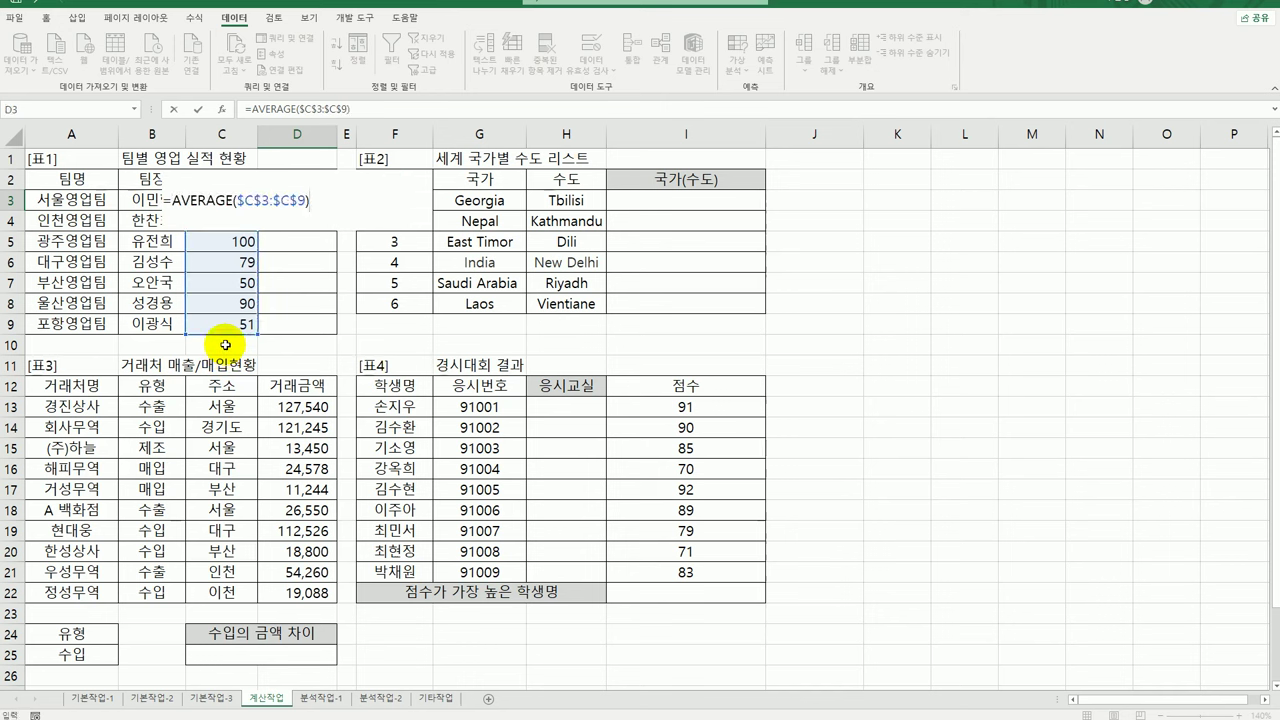
{"action": "key", "text": "Return"}
{"action": "left_click", "coordinate": [322, 198]}
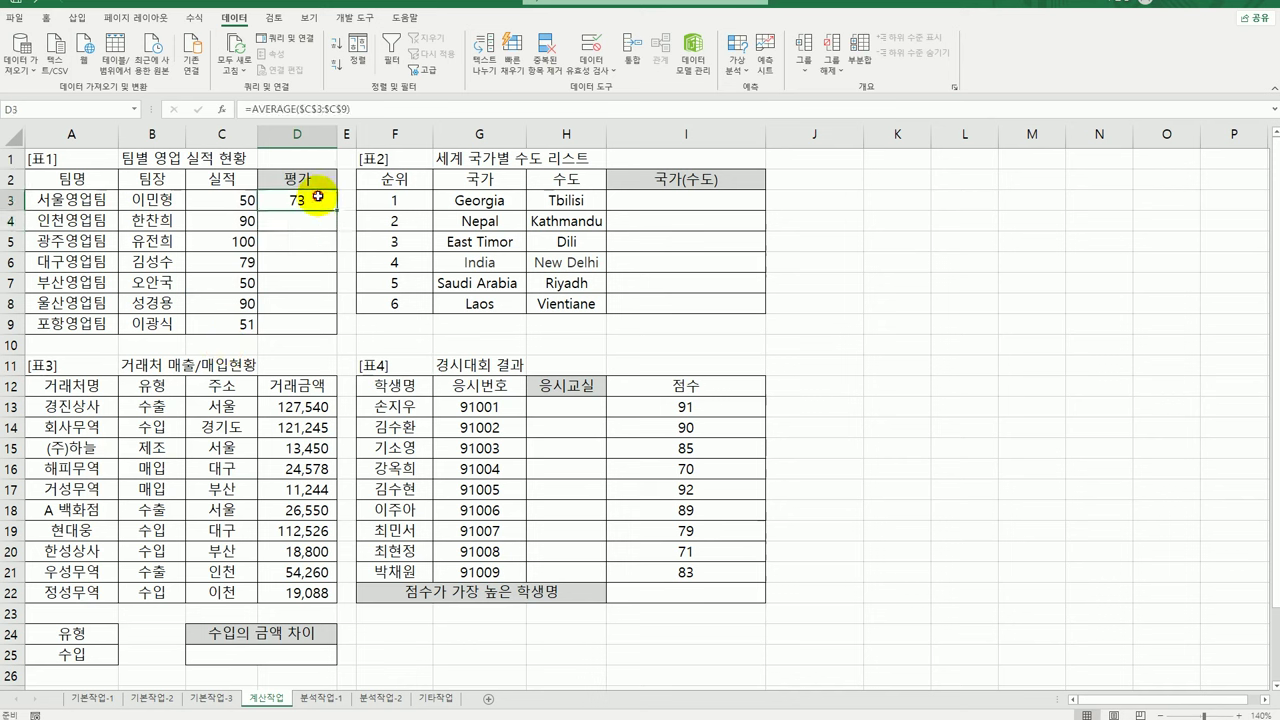
{"action": "left_click_drag", "start_coordinate": [334, 206], "coordinate": [334, 336]}
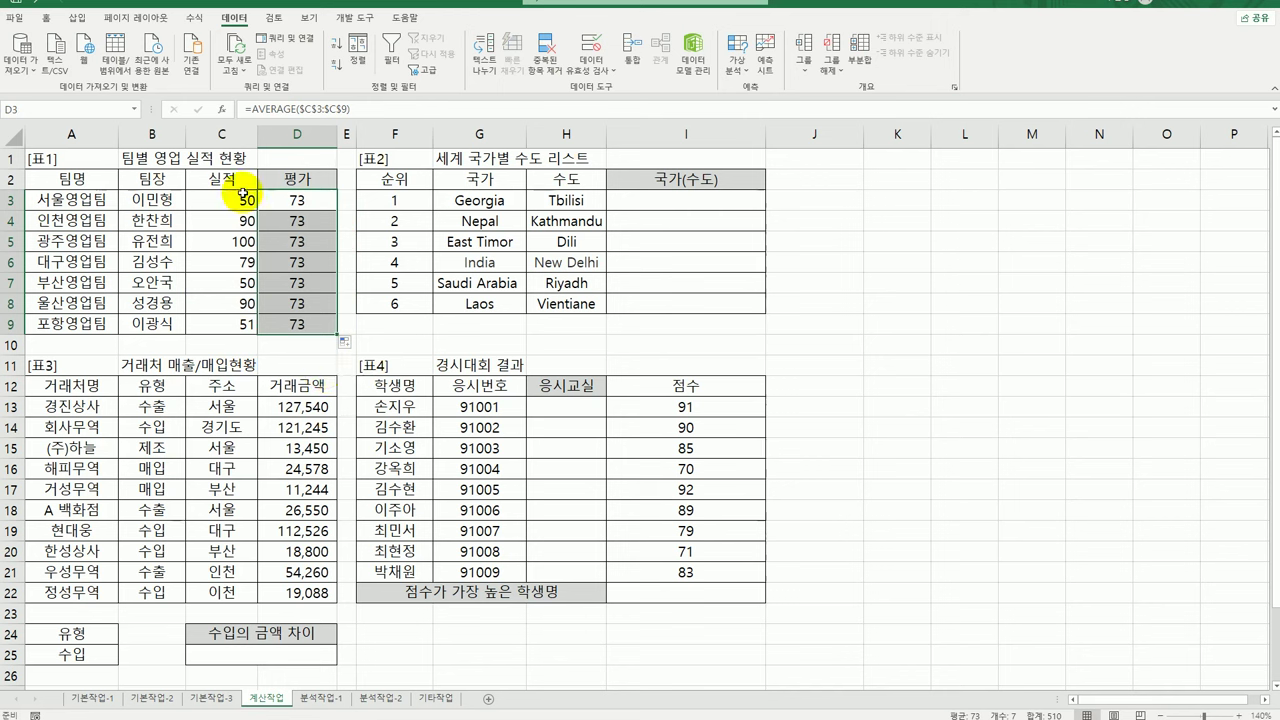
- Wrap the AVERAGE formula in D3 in an IF function and open the function arguments for IF
{"action": "left_click", "coordinate": [230, 202]}
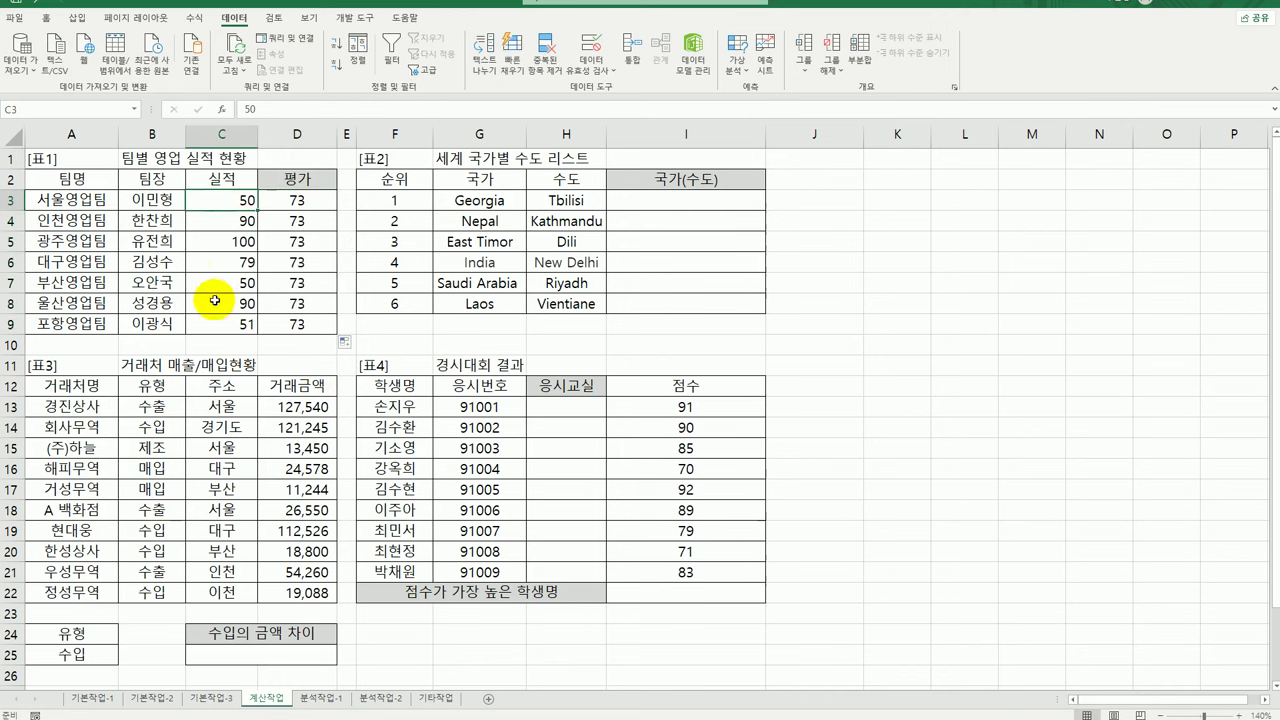
{"action": "left_click", "coordinate": [294, 202]}
{"action": "left_click", "coordinate": [248, 201]}
{"action": "left_click", "coordinate": [290, 201]}
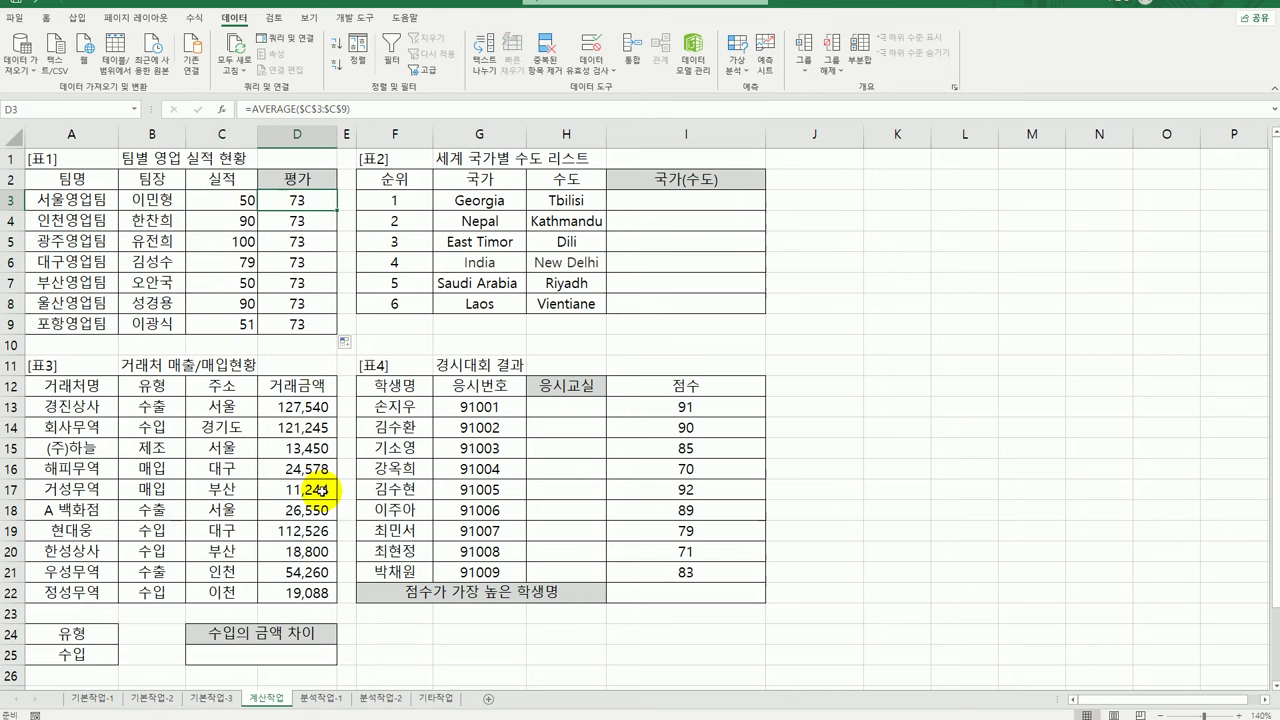
{"action": "double_click", "coordinate": [300, 201]}
{"action": "left_click", "coordinate": [194, 201]}
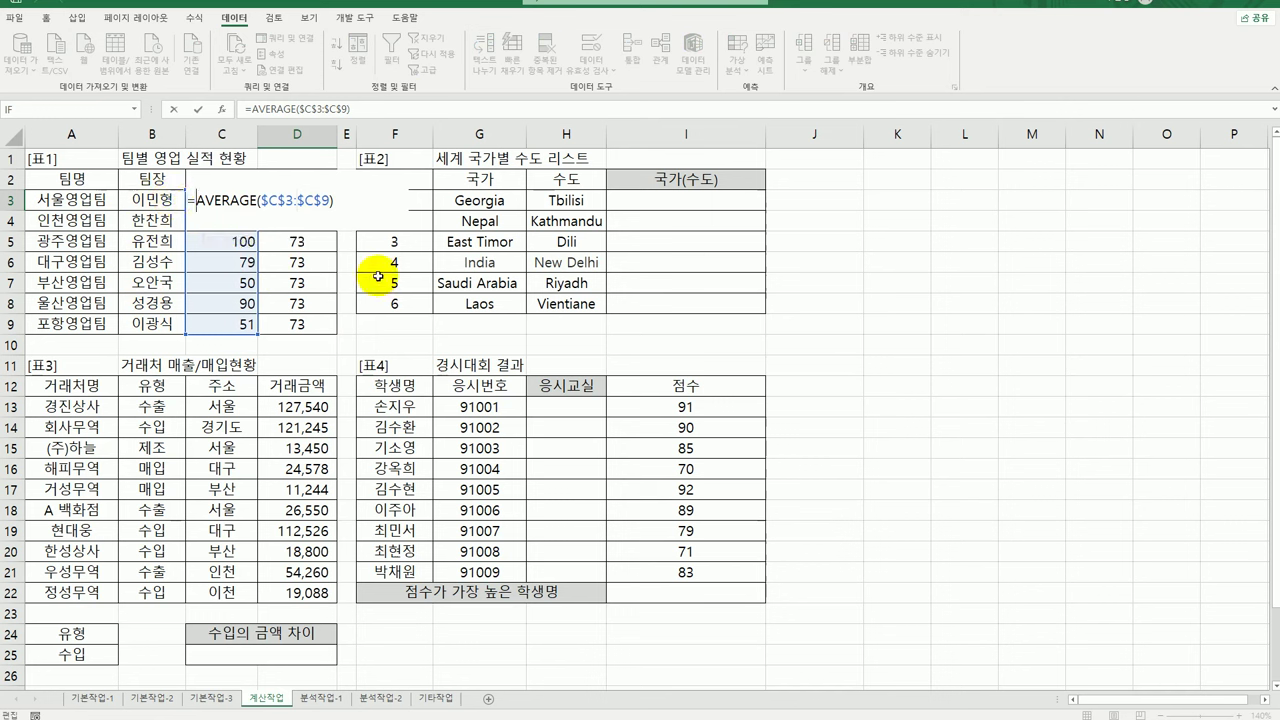
{"action": "type", "text": "i"}
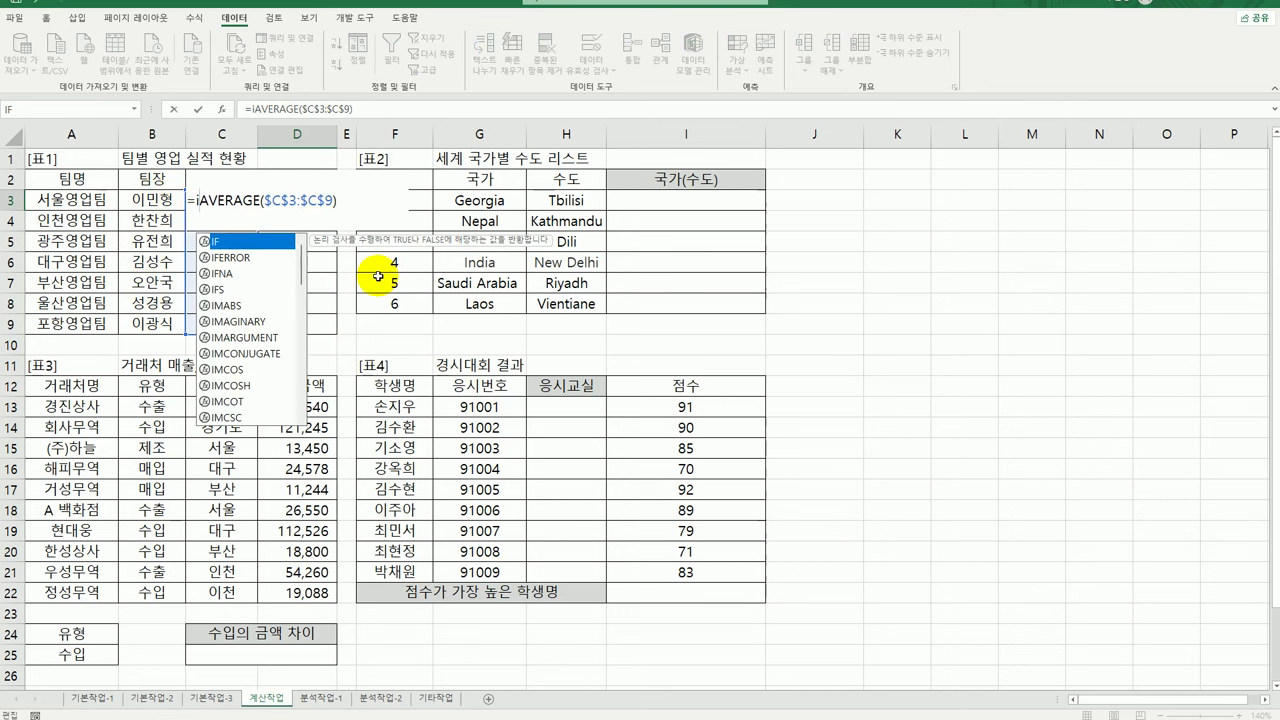
{"action": "type", "text": "f"}
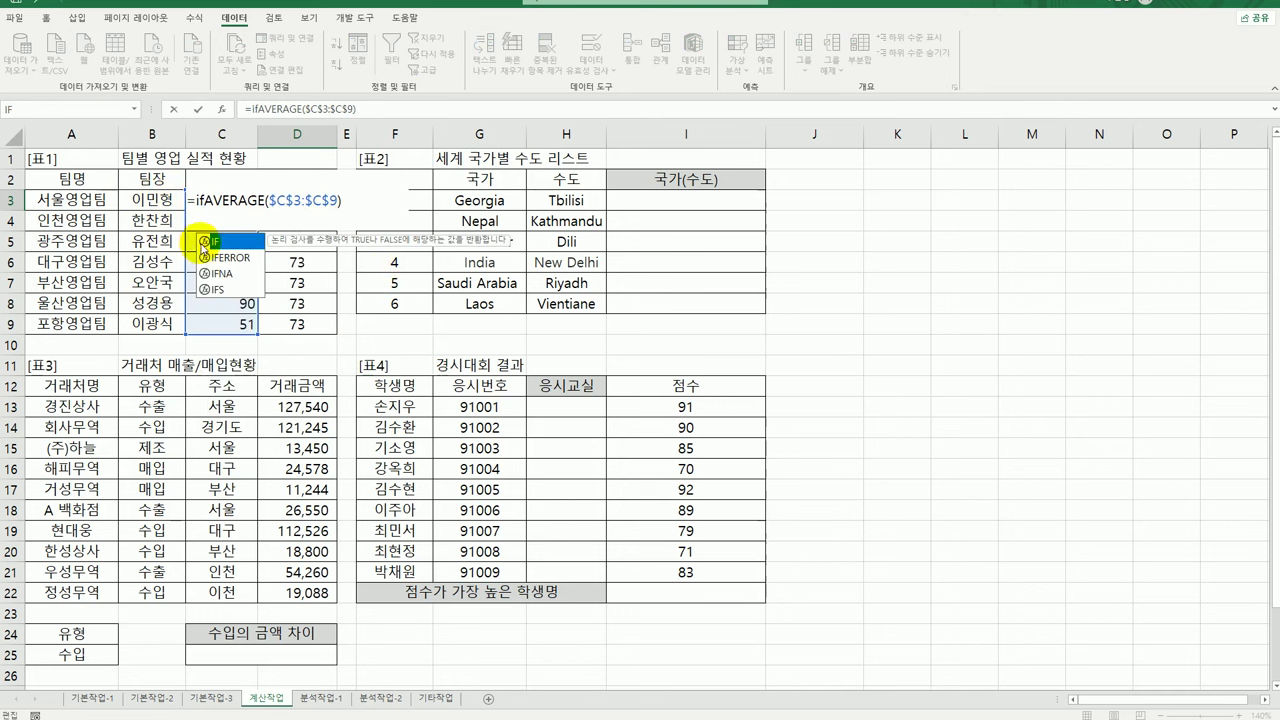
{"action": "double_click", "coordinate": [210, 241]}
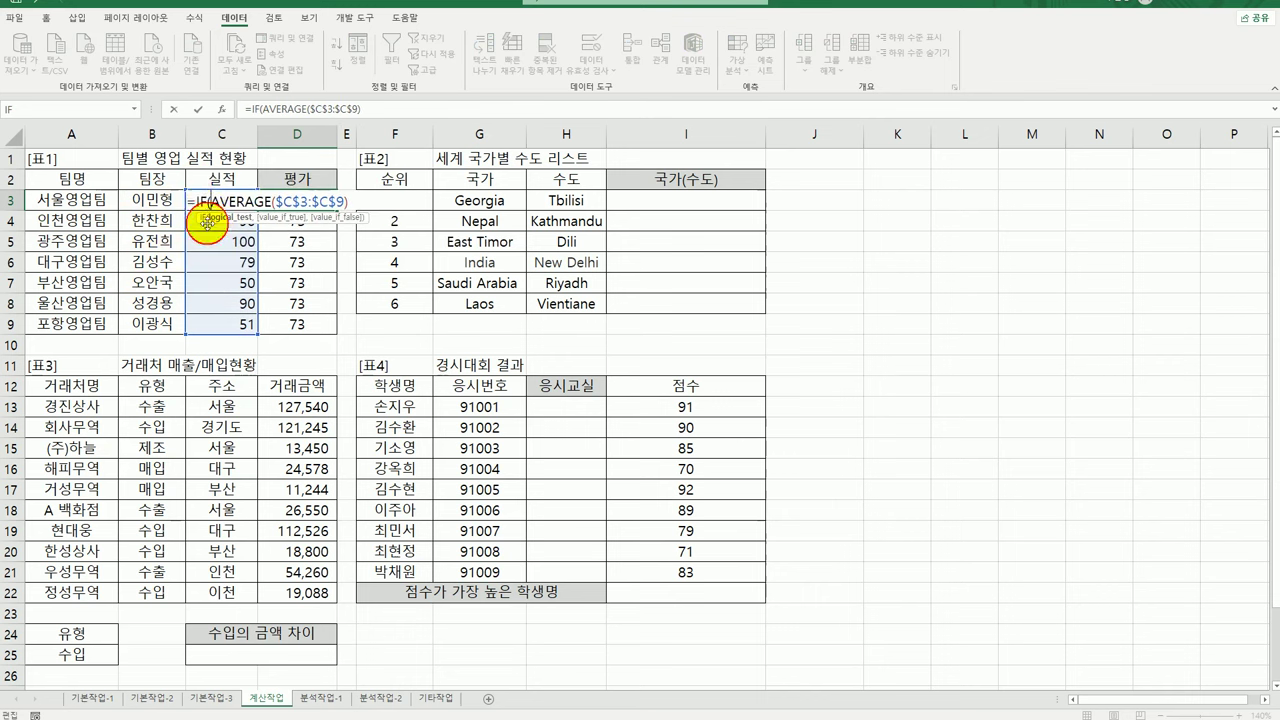
{"action": "left_click", "coordinate": [224, 116]}
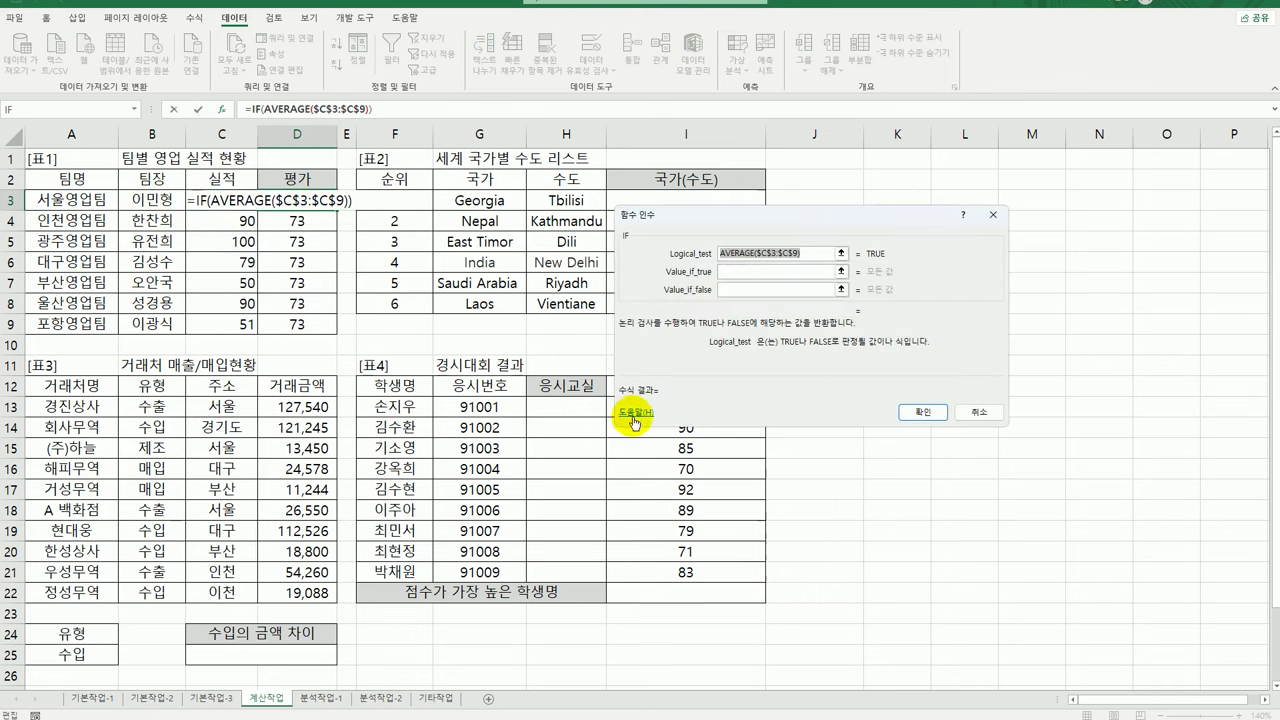
- Complete the IF logical test as C3>=AVERAGE($C$3:$C$9) to compare the 실적 value with the average
{"action": "left_click", "coordinate": [716, 253]}
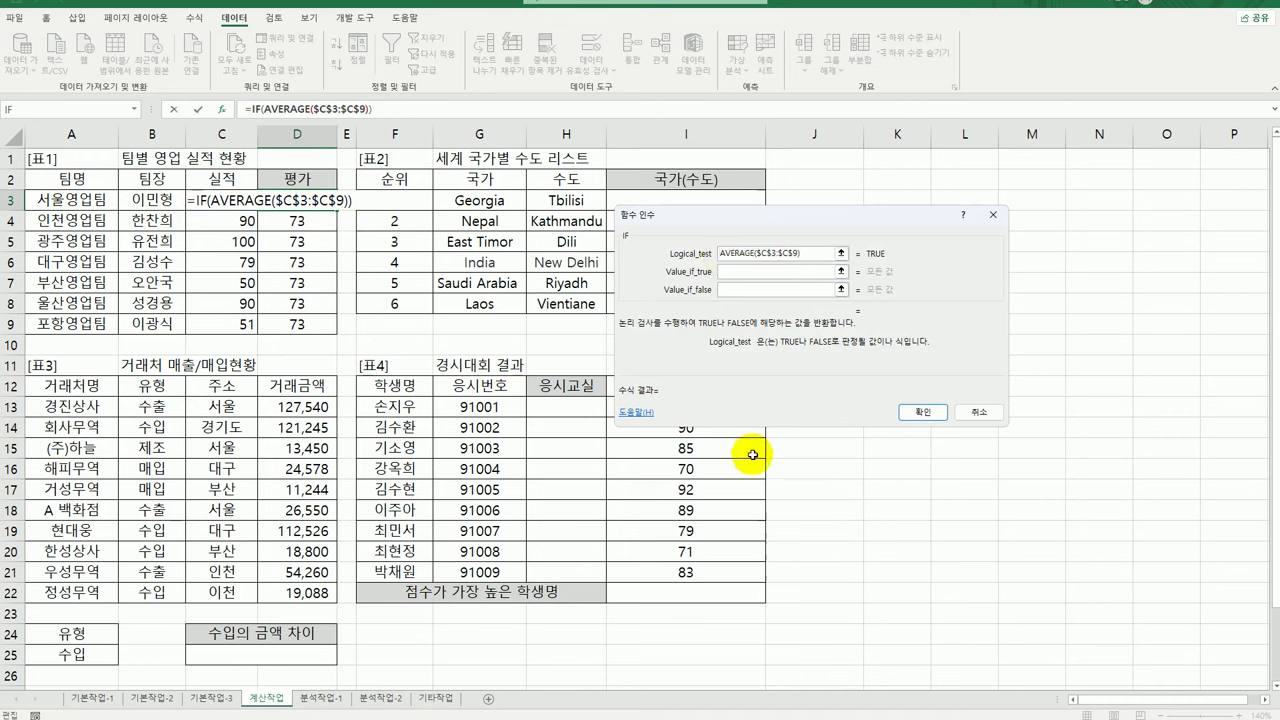
{"action": "left_click", "coordinate": [229, 203]}
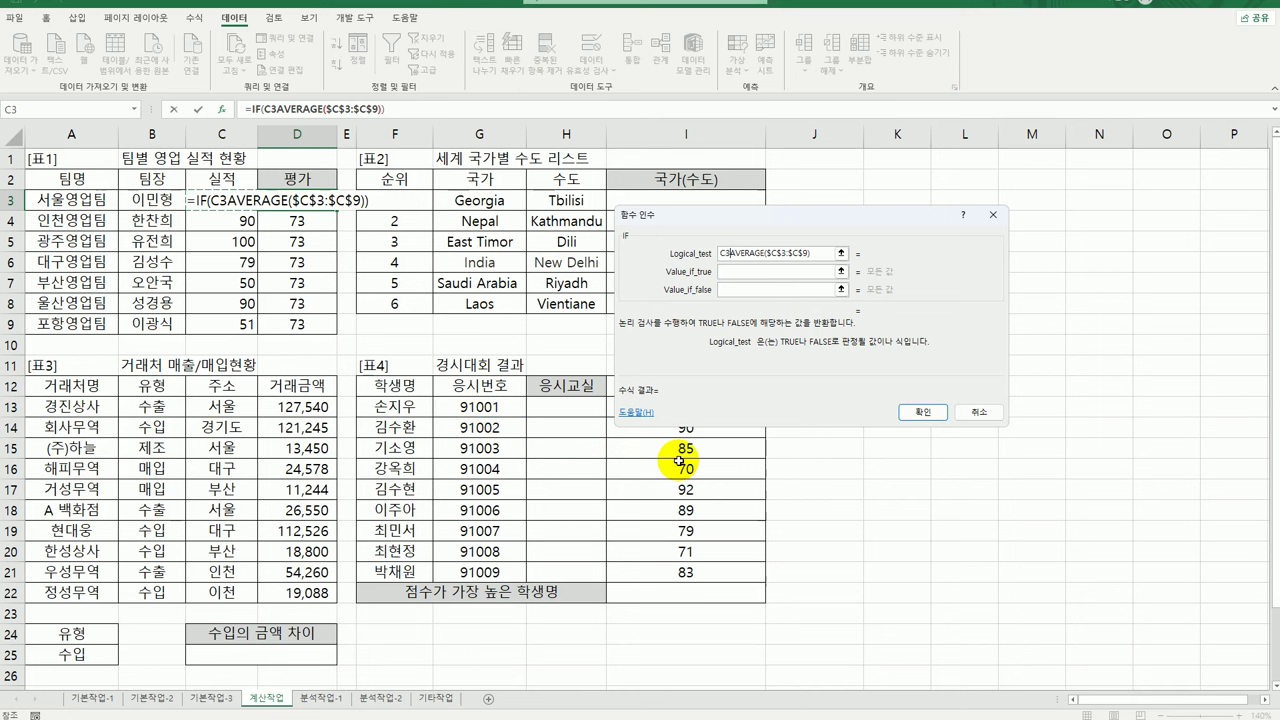
{"action": "type", "text": ">="}
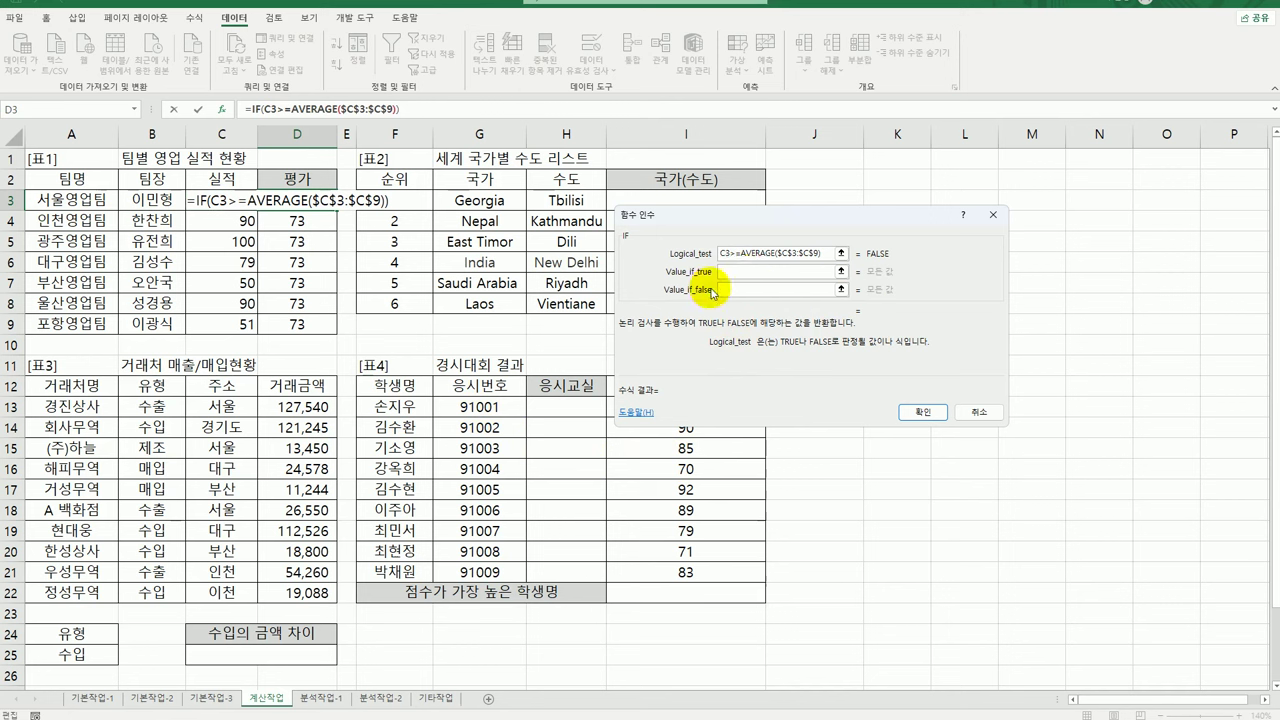
- Make the IF function return "실적우수" when true and "부진" when false, and fill the D3 formula down to D9
{"action": "left_click", "coordinate": [745, 270]}
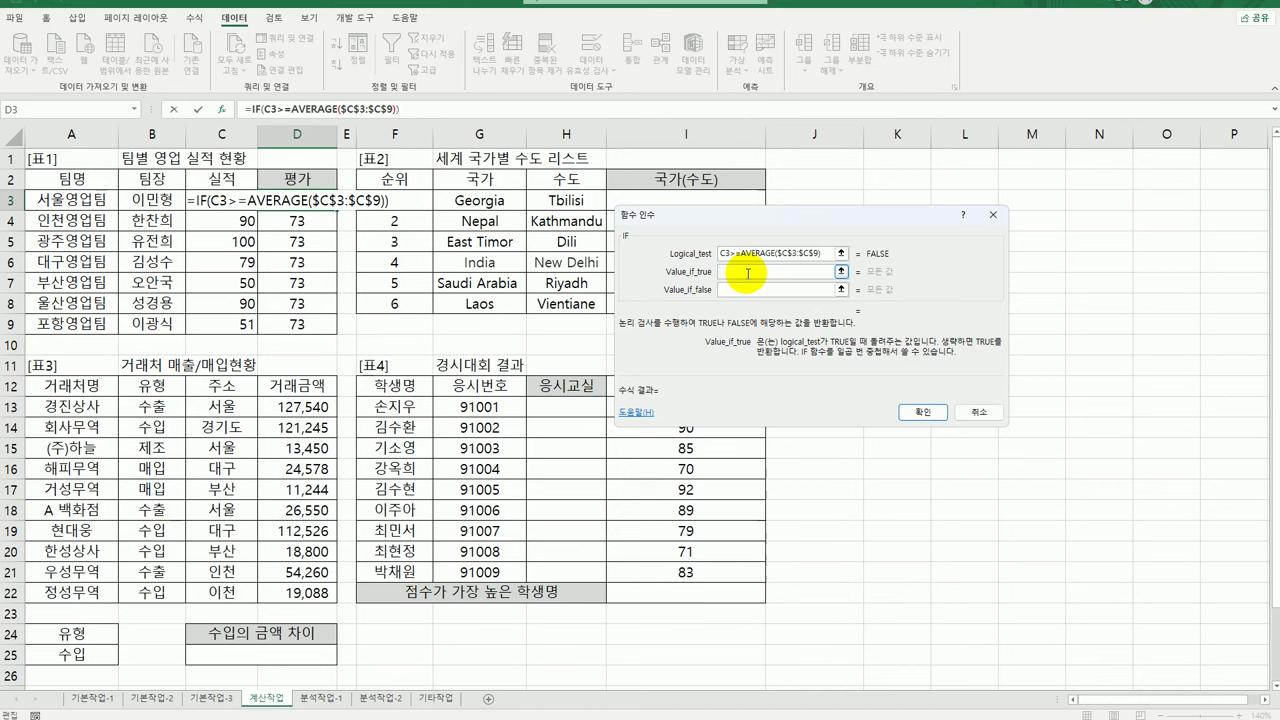
{"action": "type", "text": "실적우수"}
{"action": "key", "text": "Tab"}
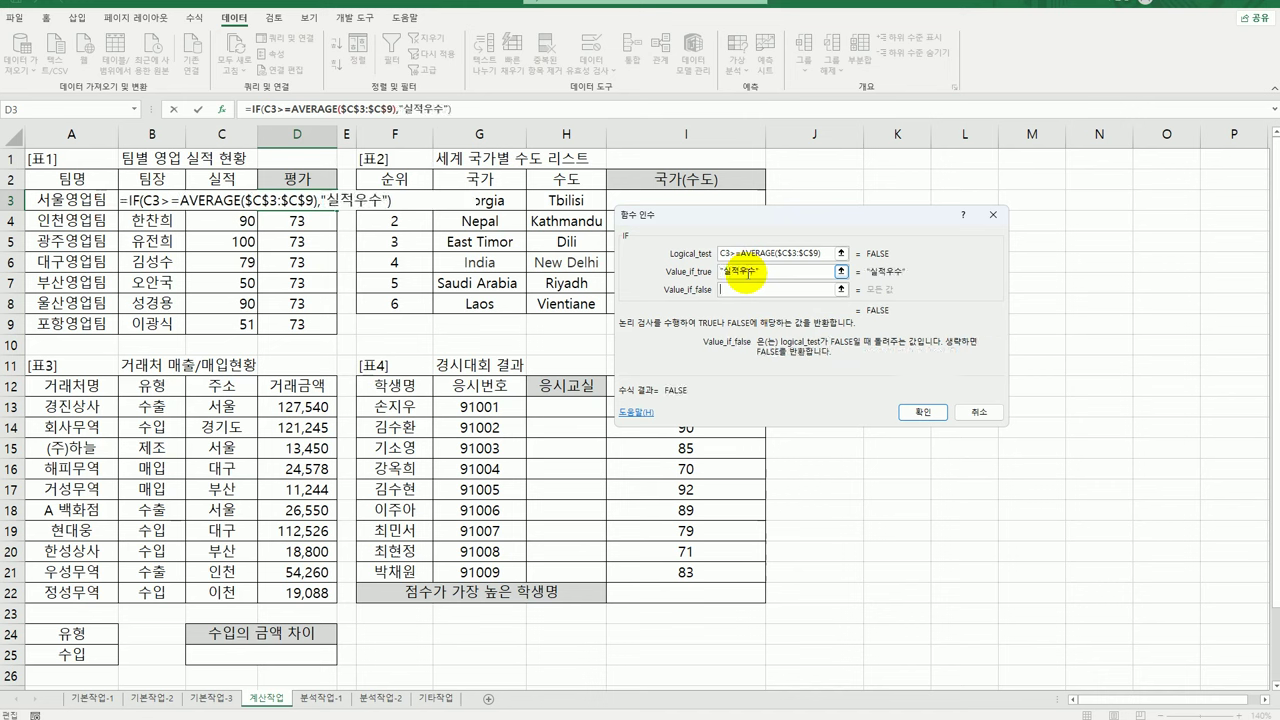
{"action": "type", "text": "부지"}
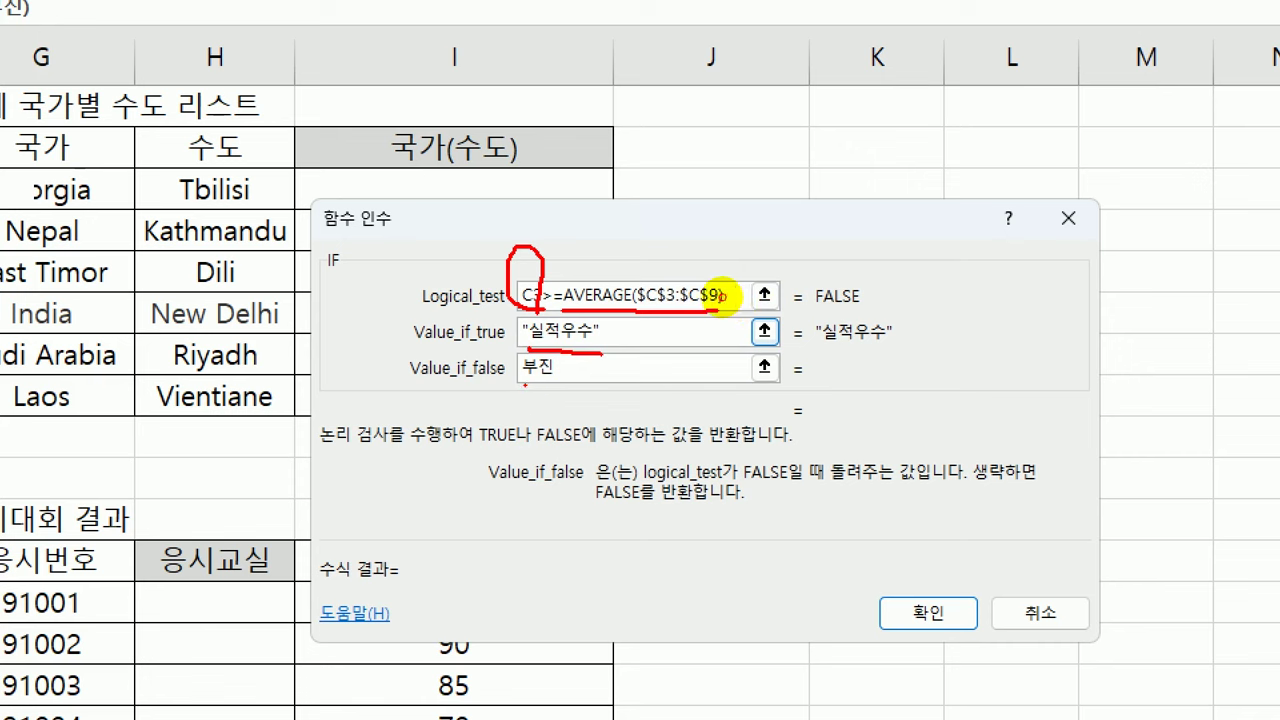
{"action": "left_click_drag", "start_coordinate": [523, 379], "coordinate": [555, 380]}
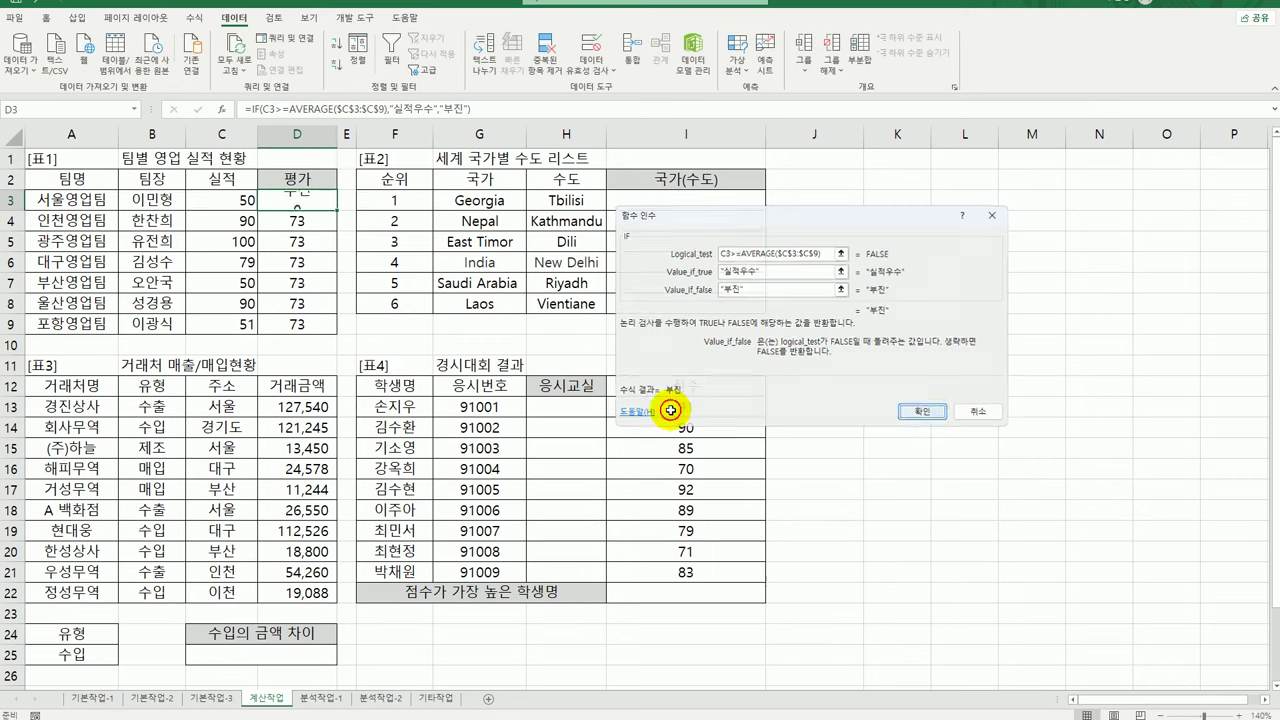
{"action": "left_click", "coordinate": [928, 613]}
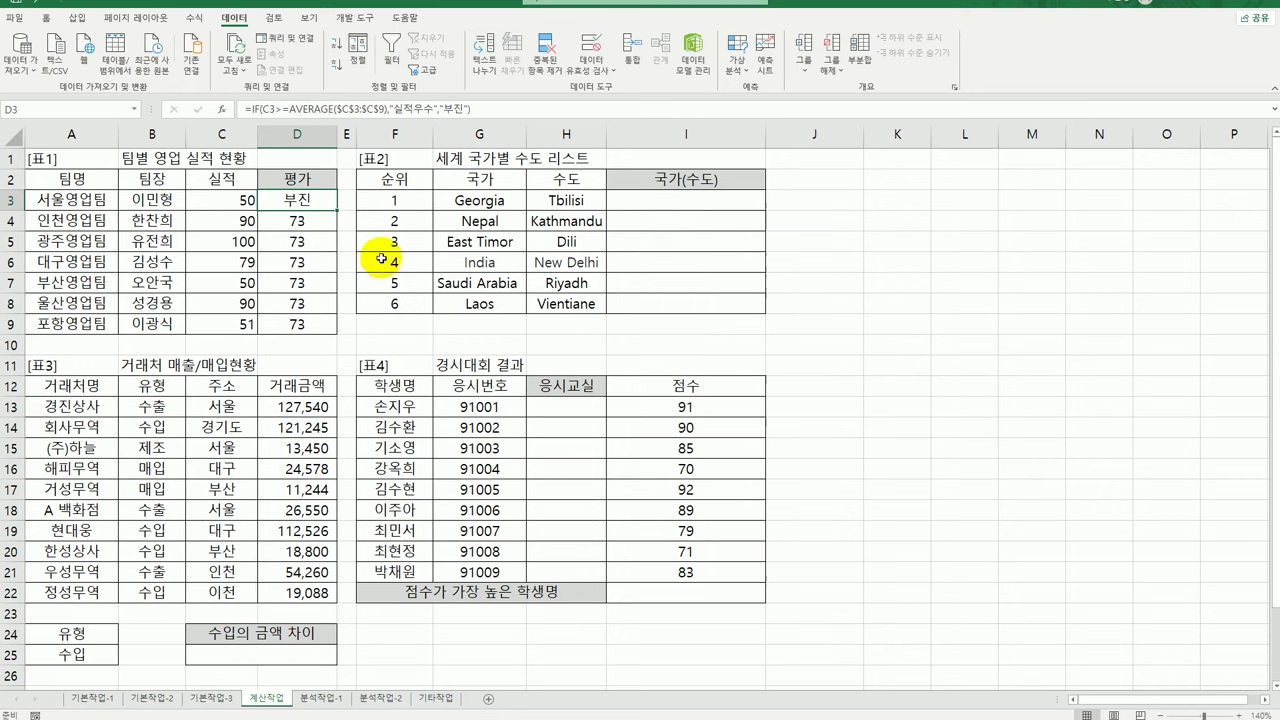
{"action": "left_click_drag", "start_coordinate": [337, 209], "coordinate": [328, 332]}
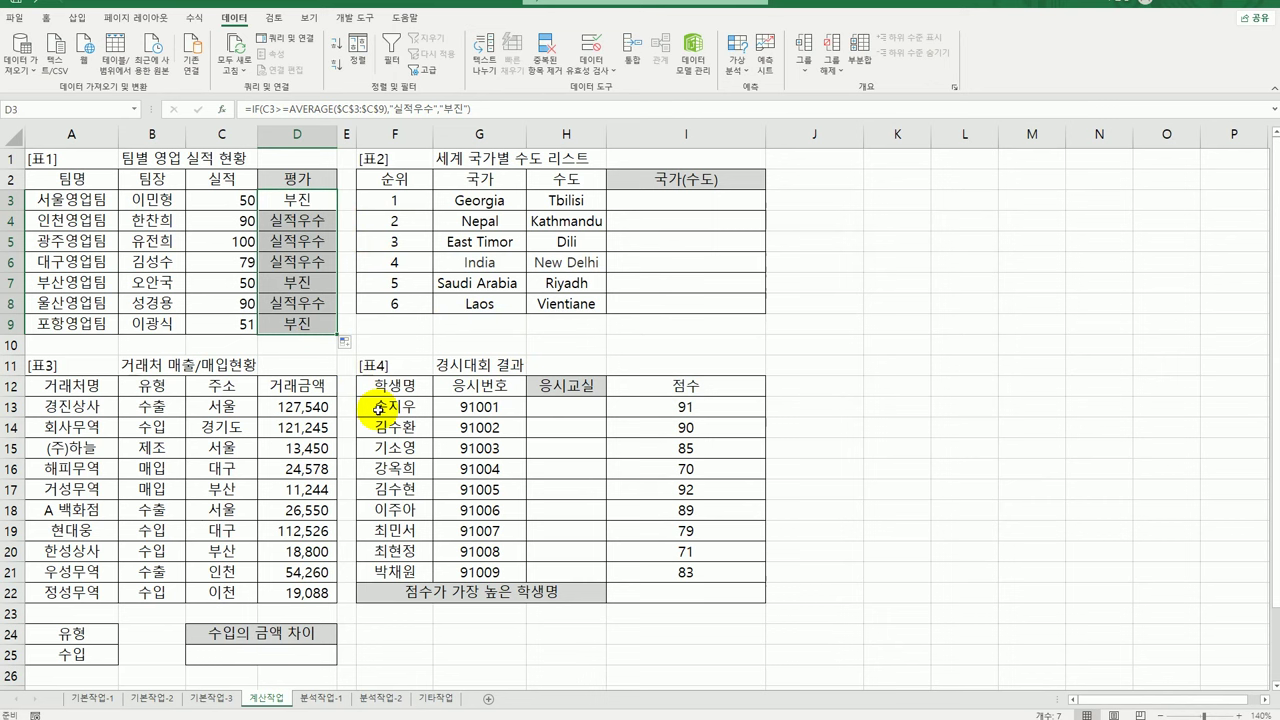
- Enter =UPPER(G3) in I3 under 국가(수도) and fill it down to I8
{"action": "left_click", "coordinate": [471, 204]}
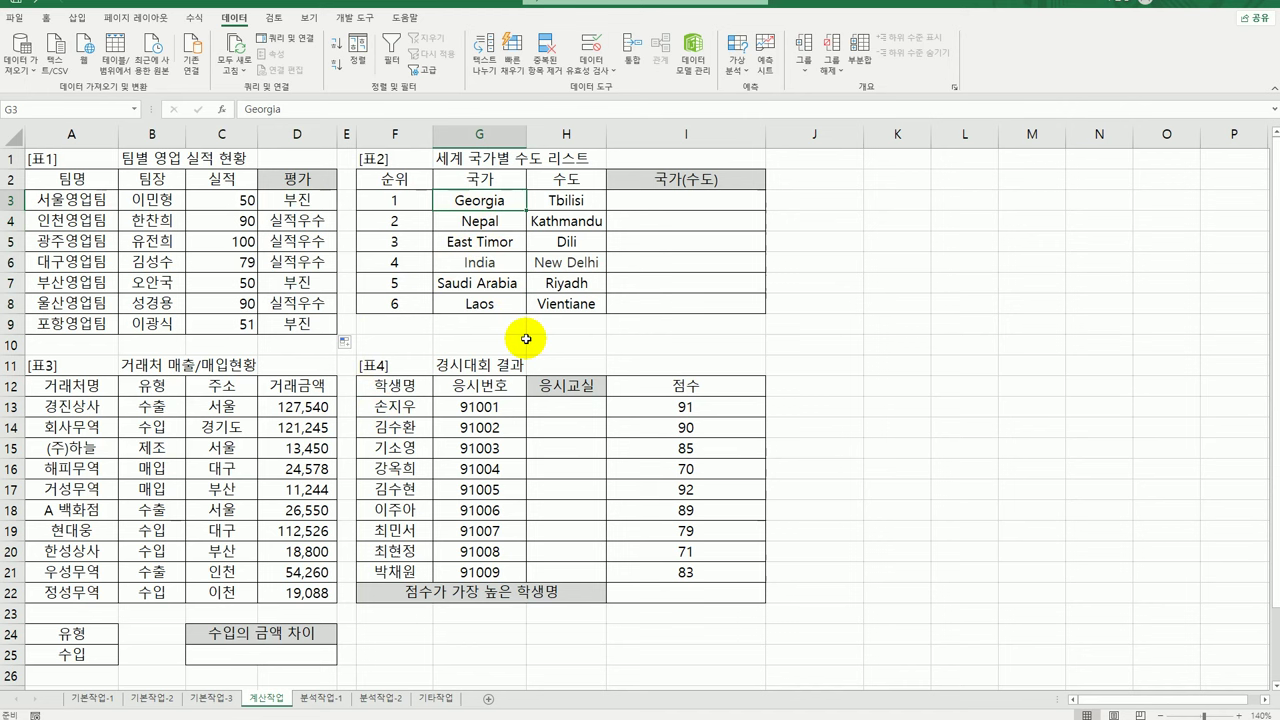
{"action": "left_click", "coordinate": [566, 200]}
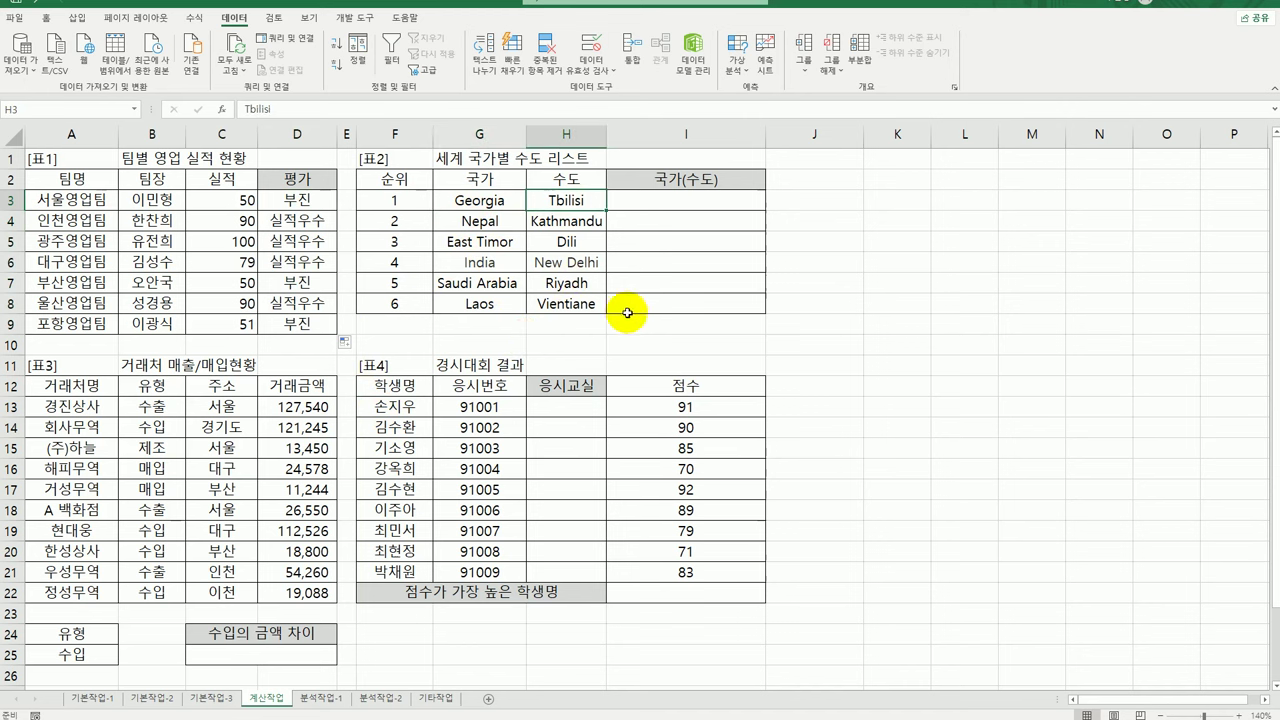
{"action": "left_click", "coordinate": [665, 203]}
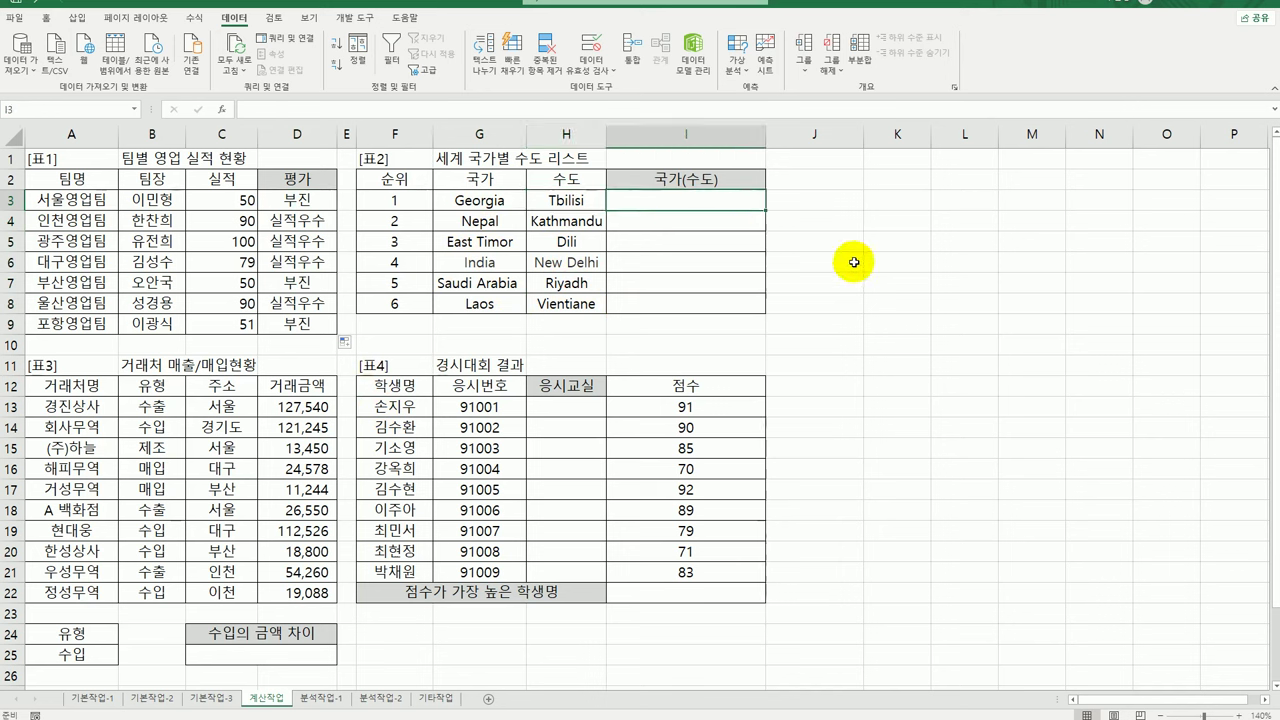
{"action": "type", "text": "="}
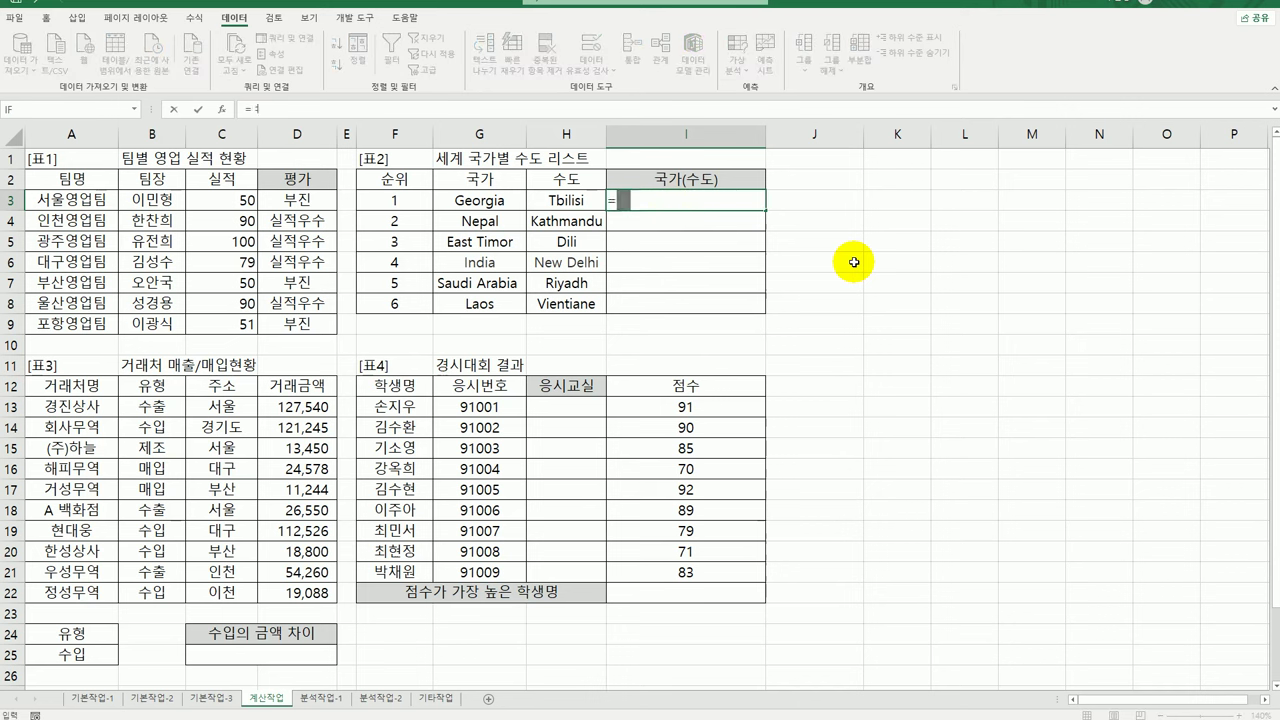
{"action": "type", "text": "u"}
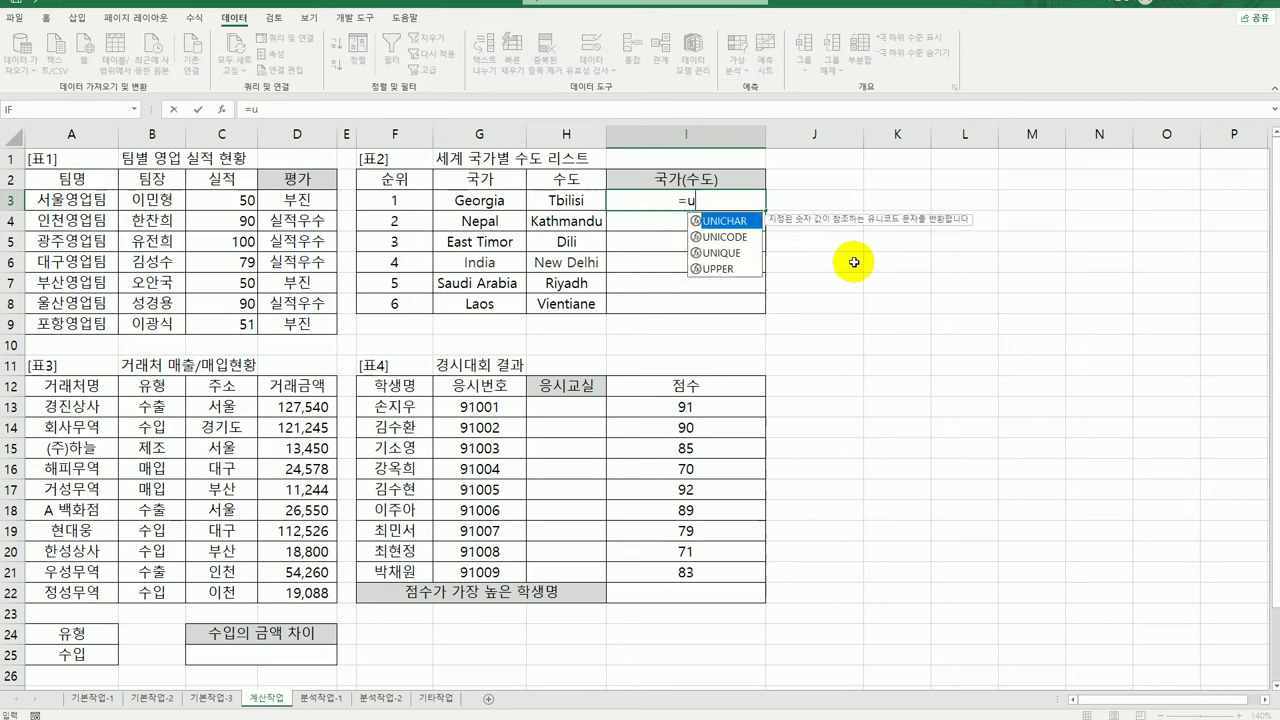
{"action": "double_click", "coordinate": [748, 269]}
{"action": "left_click", "coordinate": [500, 201]}
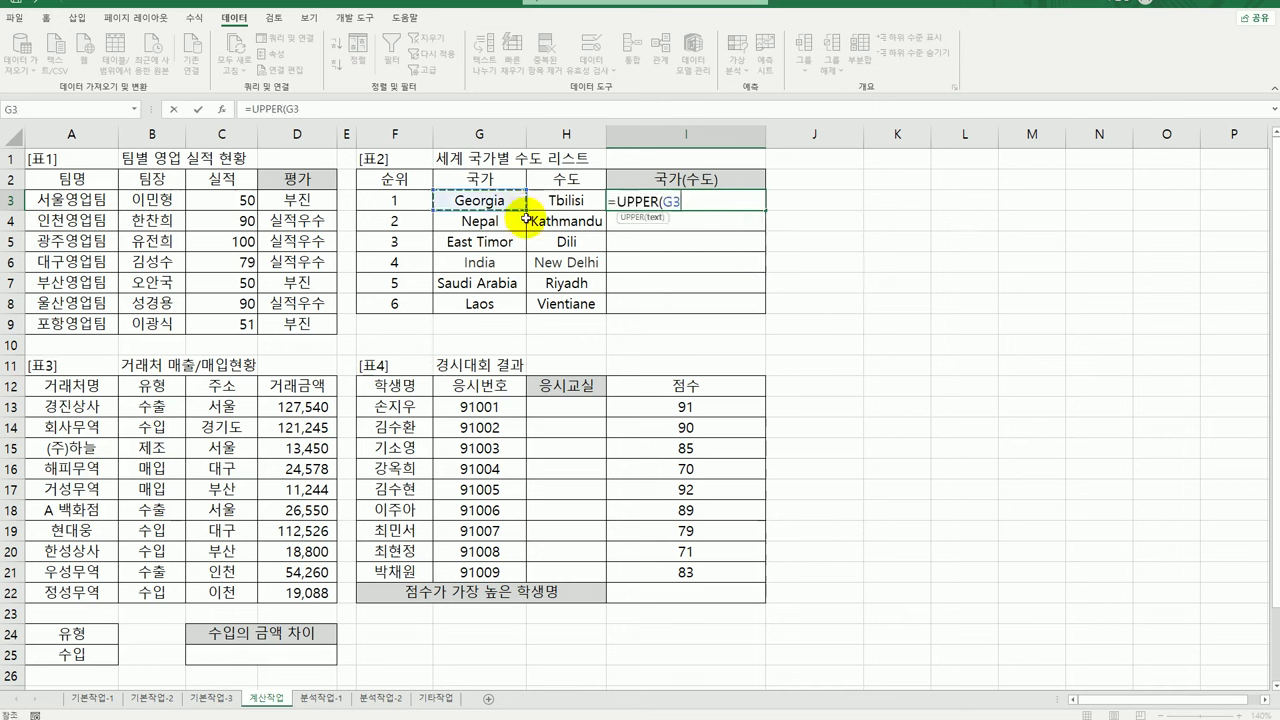
{"action": "type", "text": ")"}
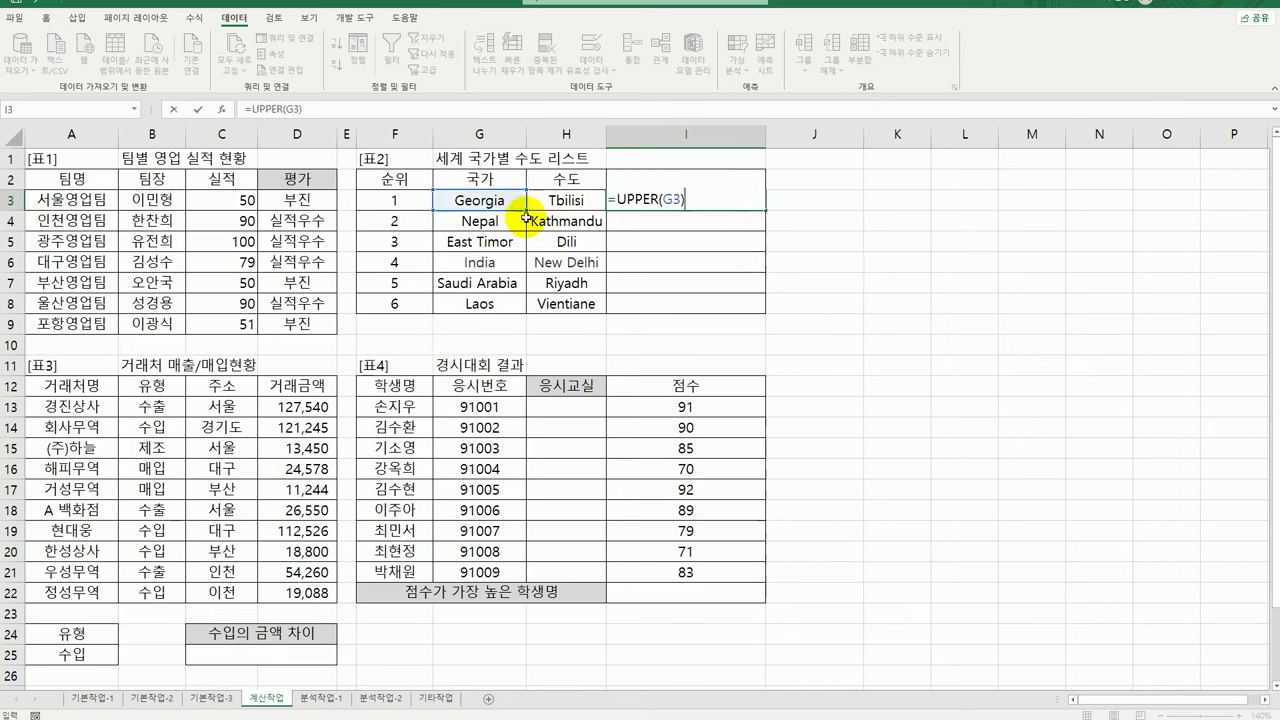
{"action": "key", "text": "Return"}
{"action": "left_click", "coordinate": [660, 201]}
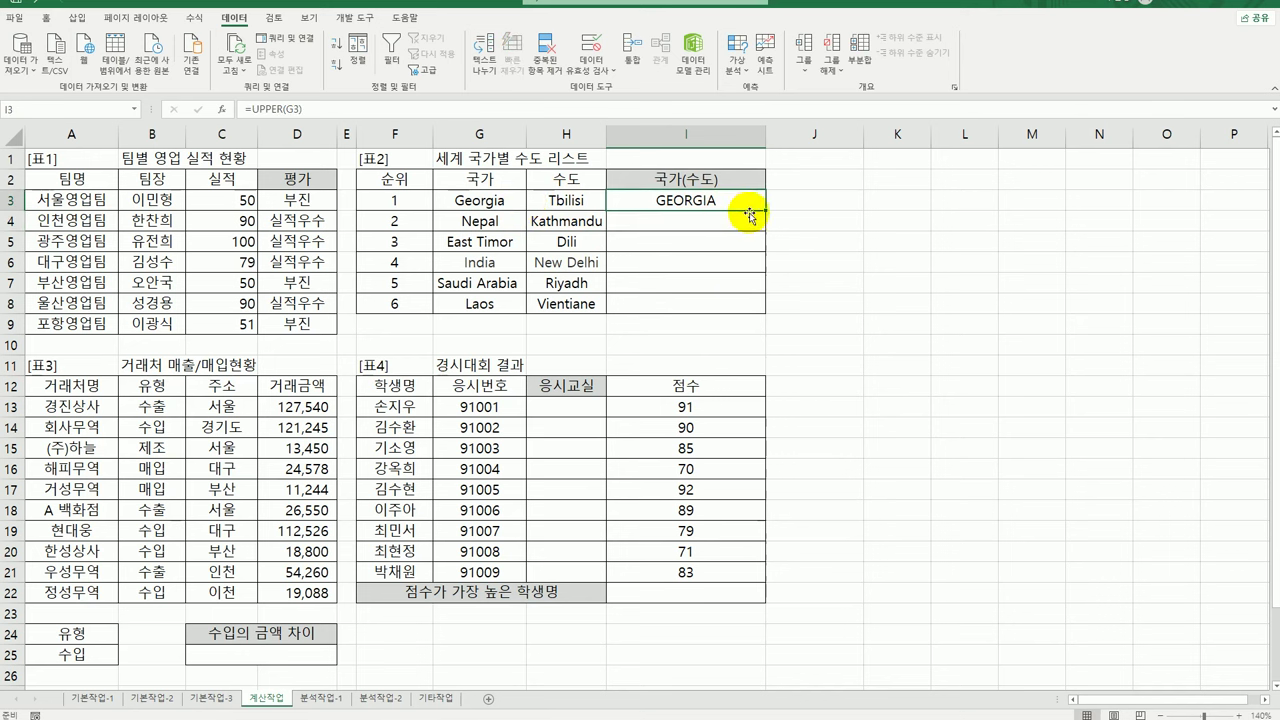
{"action": "left_click_drag", "start_coordinate": [766, 210], "coordinate": [752, 326]}
- Append an opening parenthesis to the I3 formula so it reads =UPPER(G3)&"("
{"action": "left_click", "coordinate": [716, 201]}
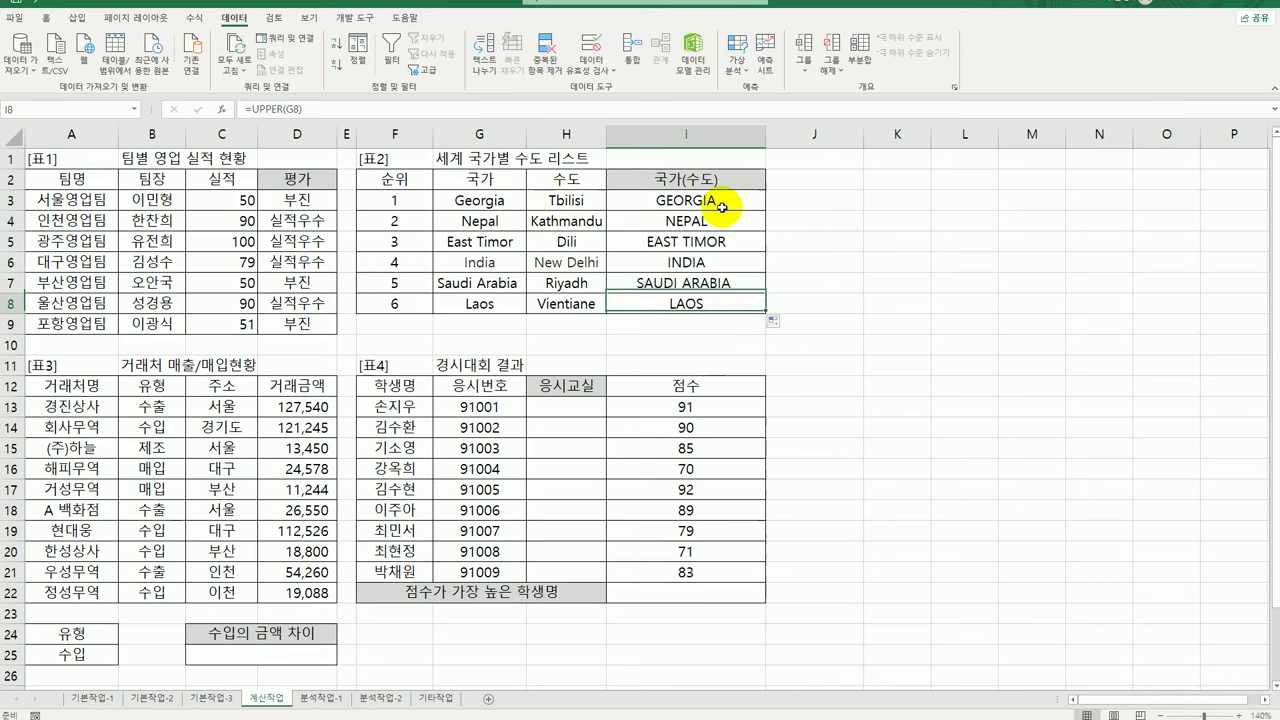
{"action": "double_click", "coordinate": [735, 202]}
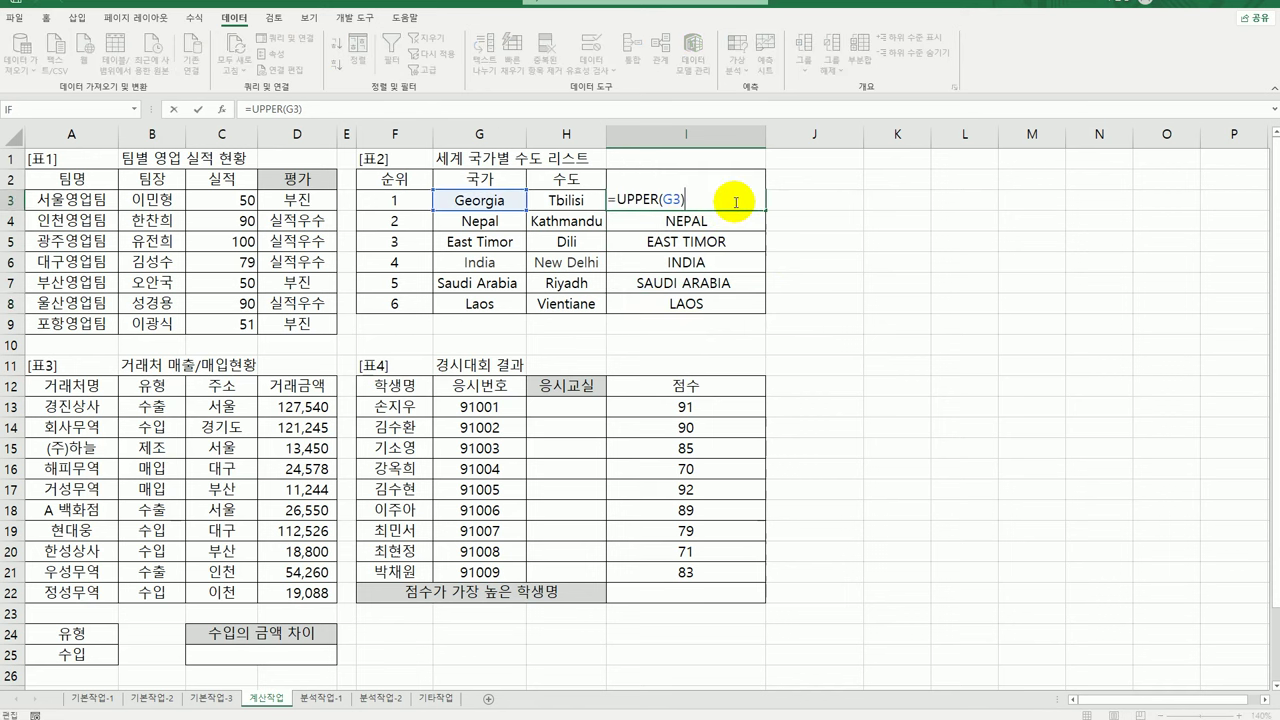
{"action": "type", "text": "&\"("}
{"action": "key", "text": "ctrl+Return"}
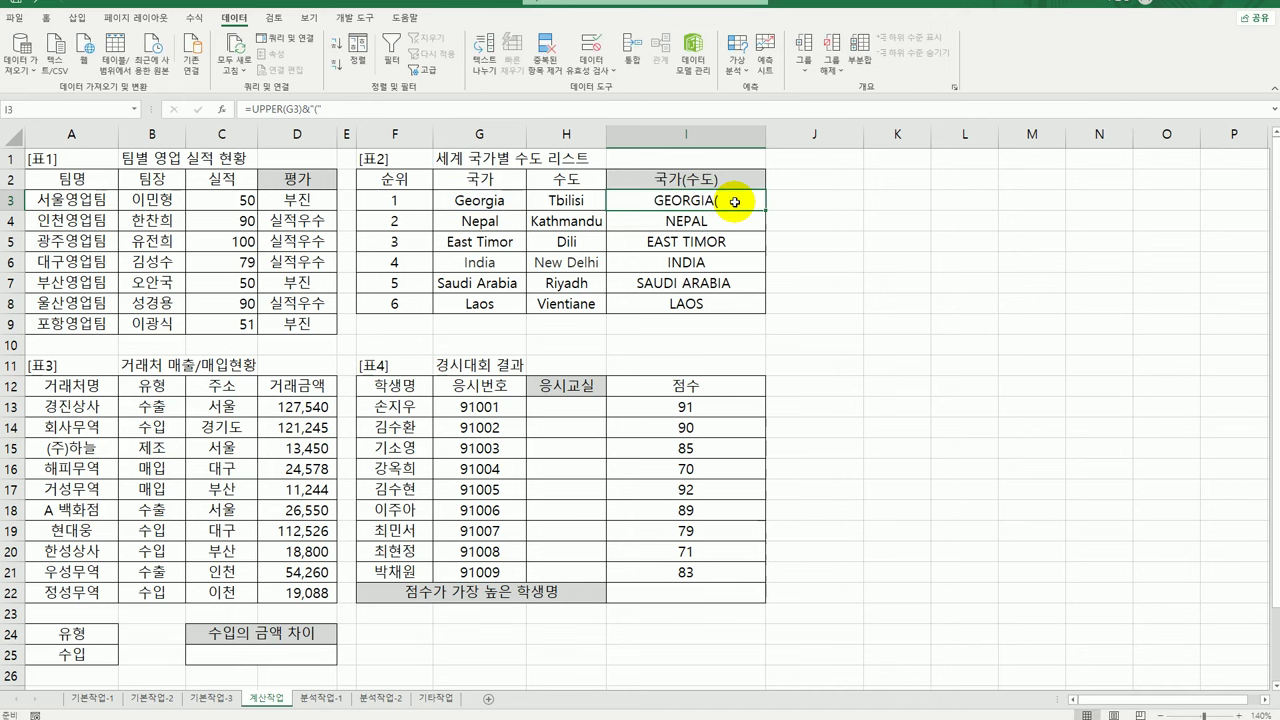
- Extend the I3 formula to =UPPER(G3)&"("&PROPER(H3)&")" and fill it down to I8
{"action": "double_click", "coordinate": [735, 202]}
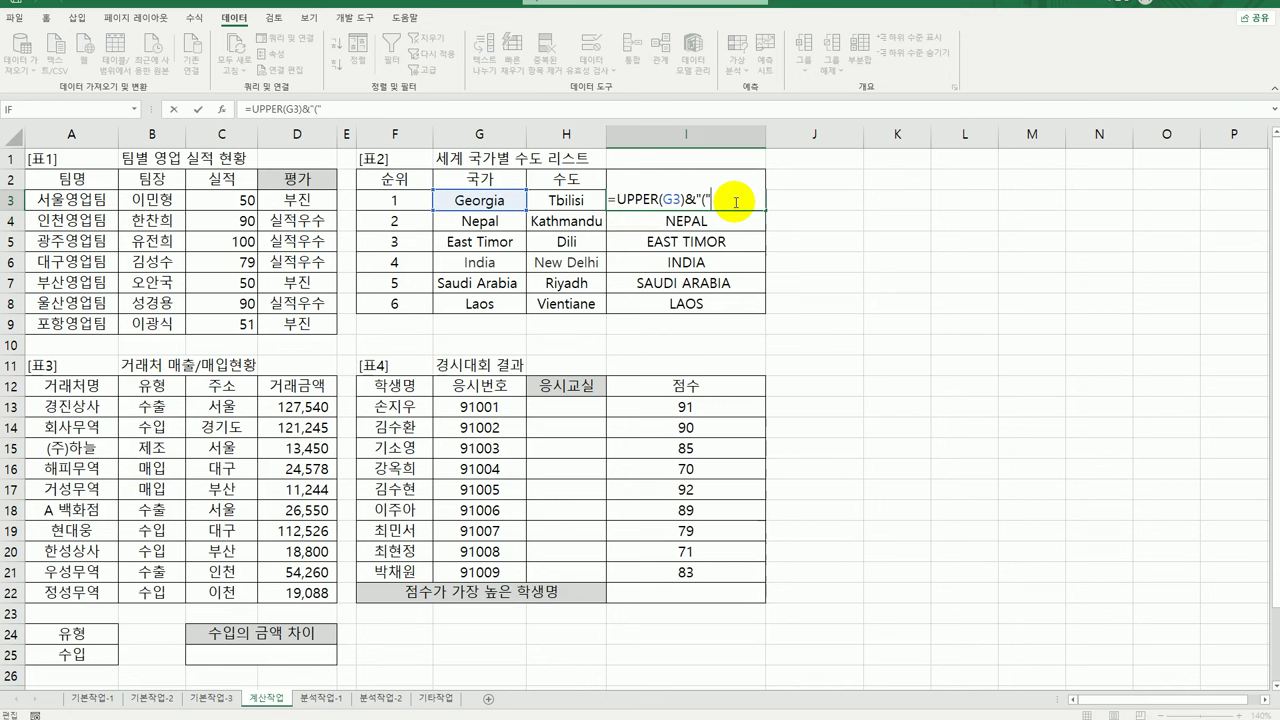
{"action": "type", "text": "&p"}
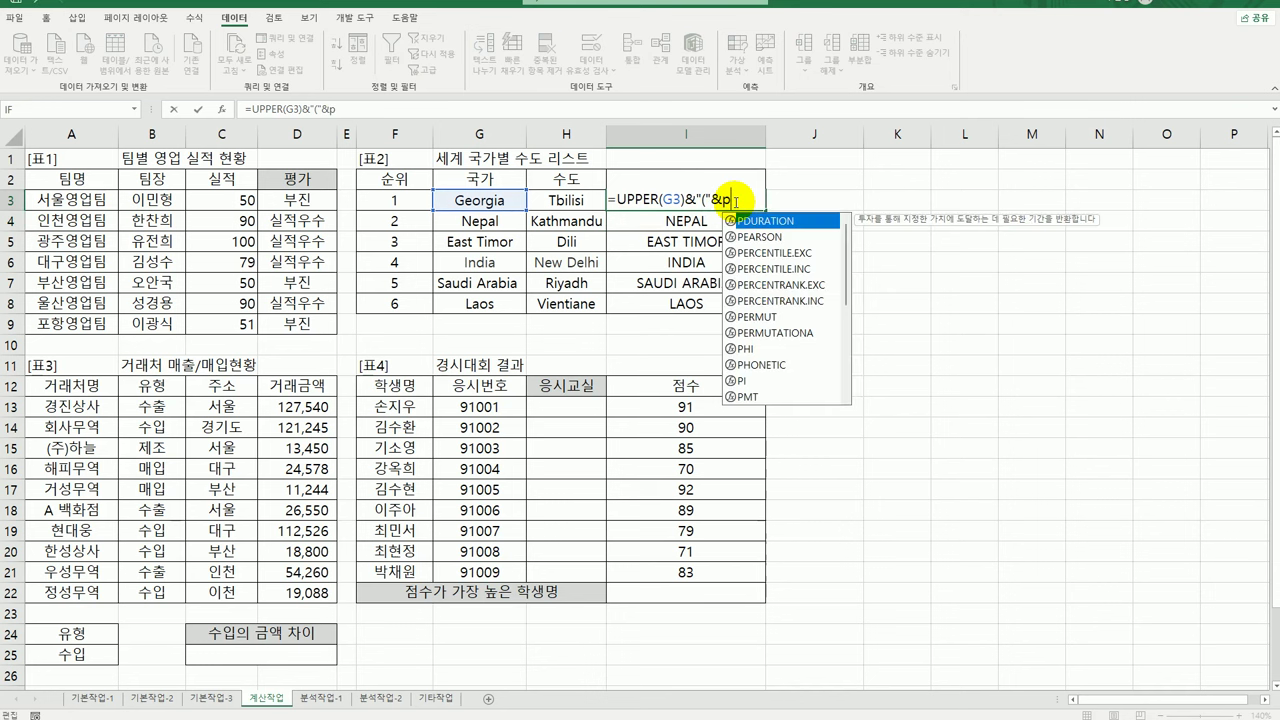
{"action": "type", "text": "r"}
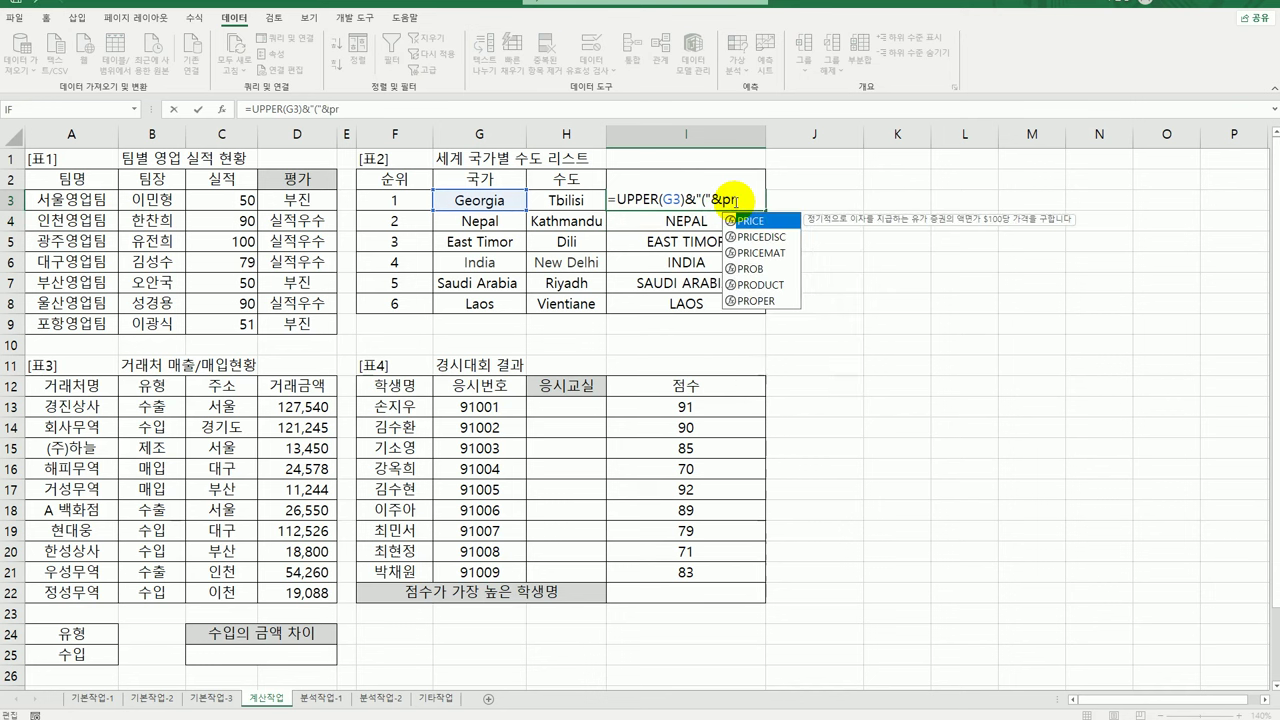
{"action": "double_click", "coordinate": [755, 300]}
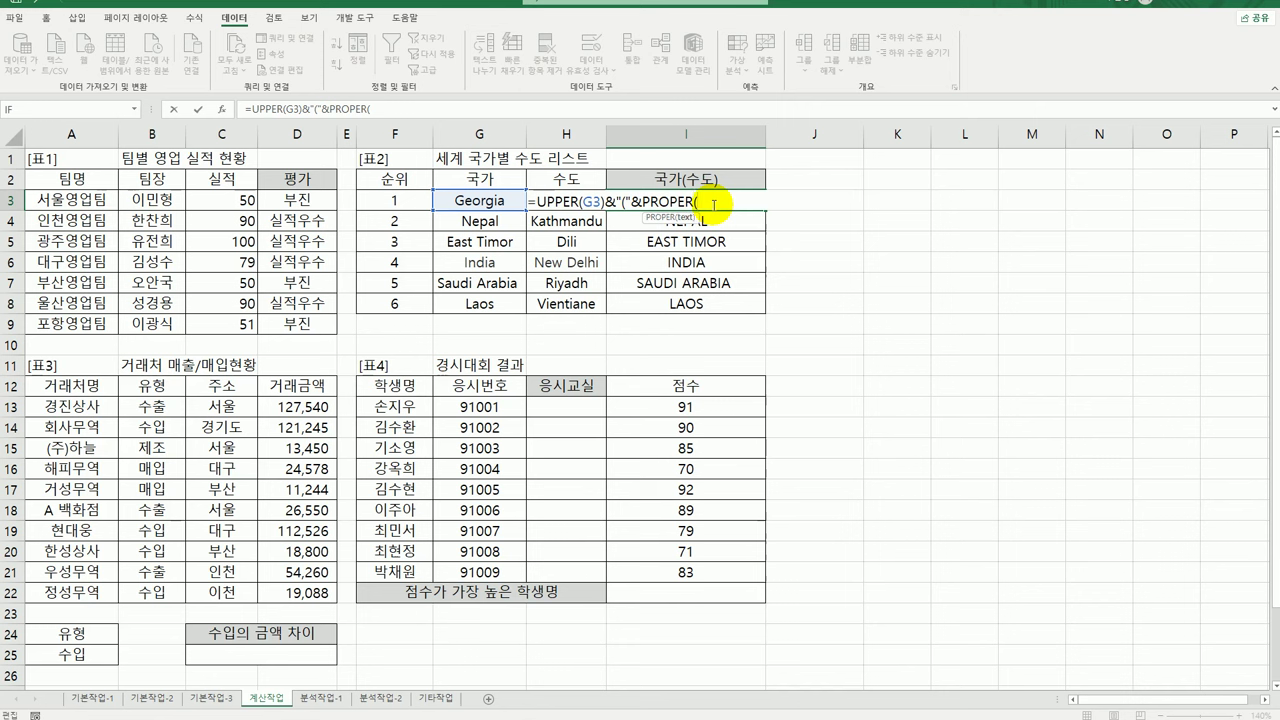
{"action": "type", "text": "h3"}
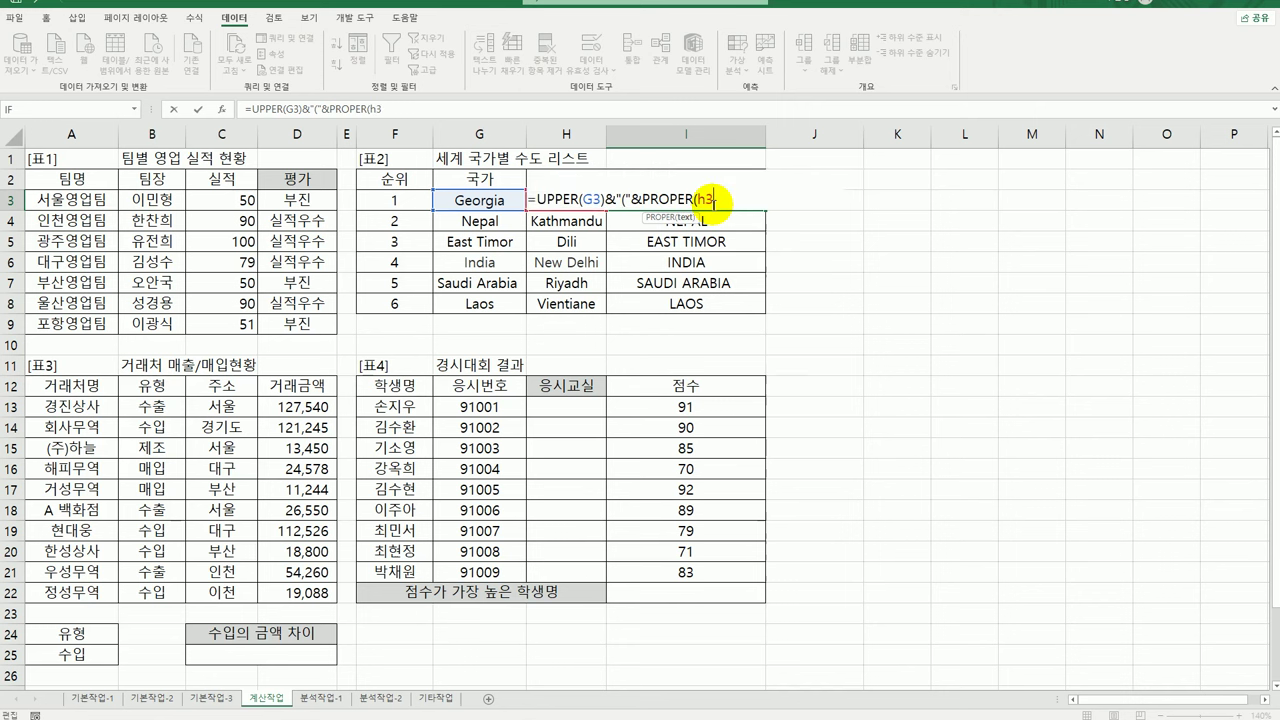
{"action": "type", "text": ")&\""}
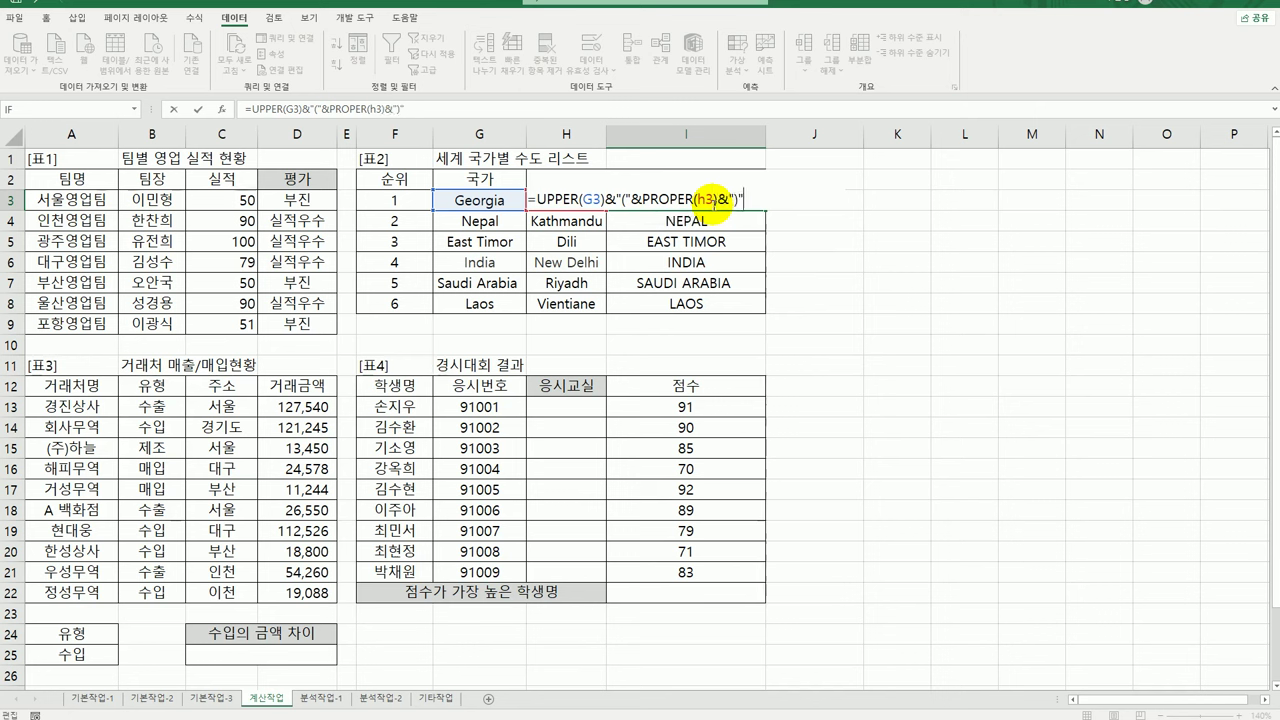
{"action": "key", "text": "Return"}
{"action": "left_click", "coordinate": [728, 203]}
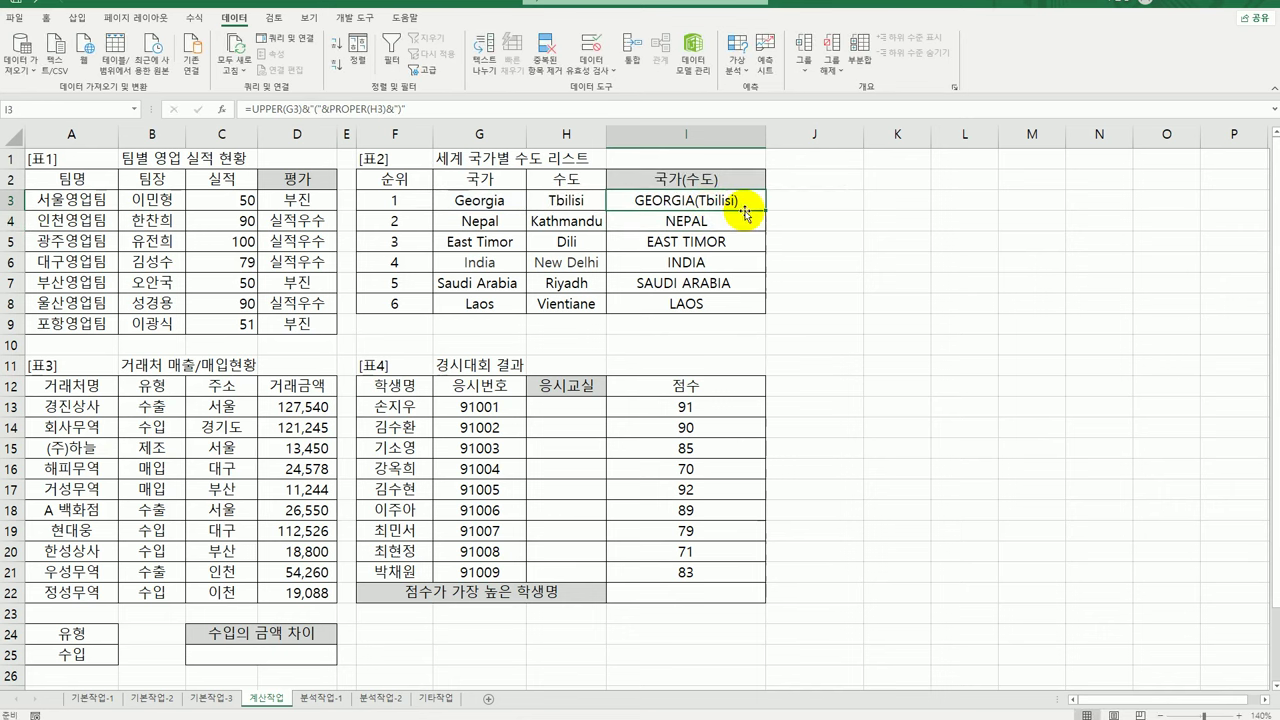
{"action": "left_click_drag", "start_coordinate": [768, 208], "coordinate": [760, 310]}
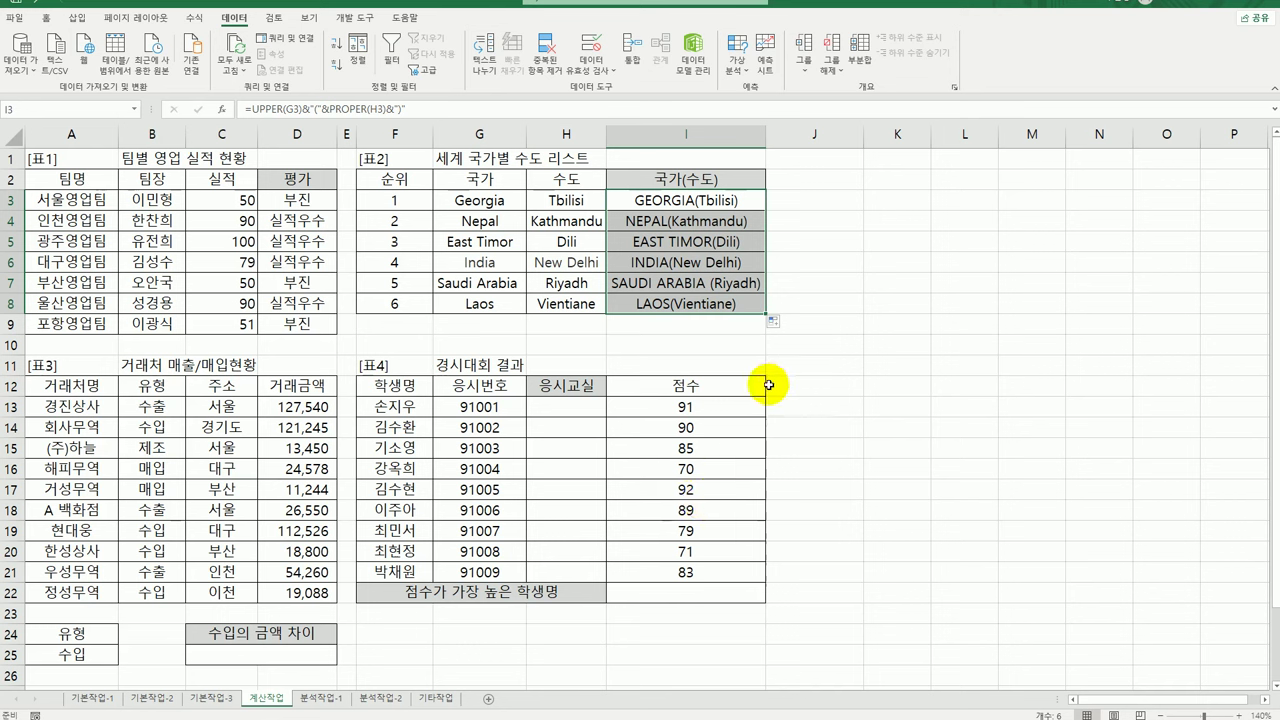
- Start a DMAX formula in C25 under 수입의 금액 차이 and open its function arguments
{"action": "left_click", "coordinate": [240, 655]}
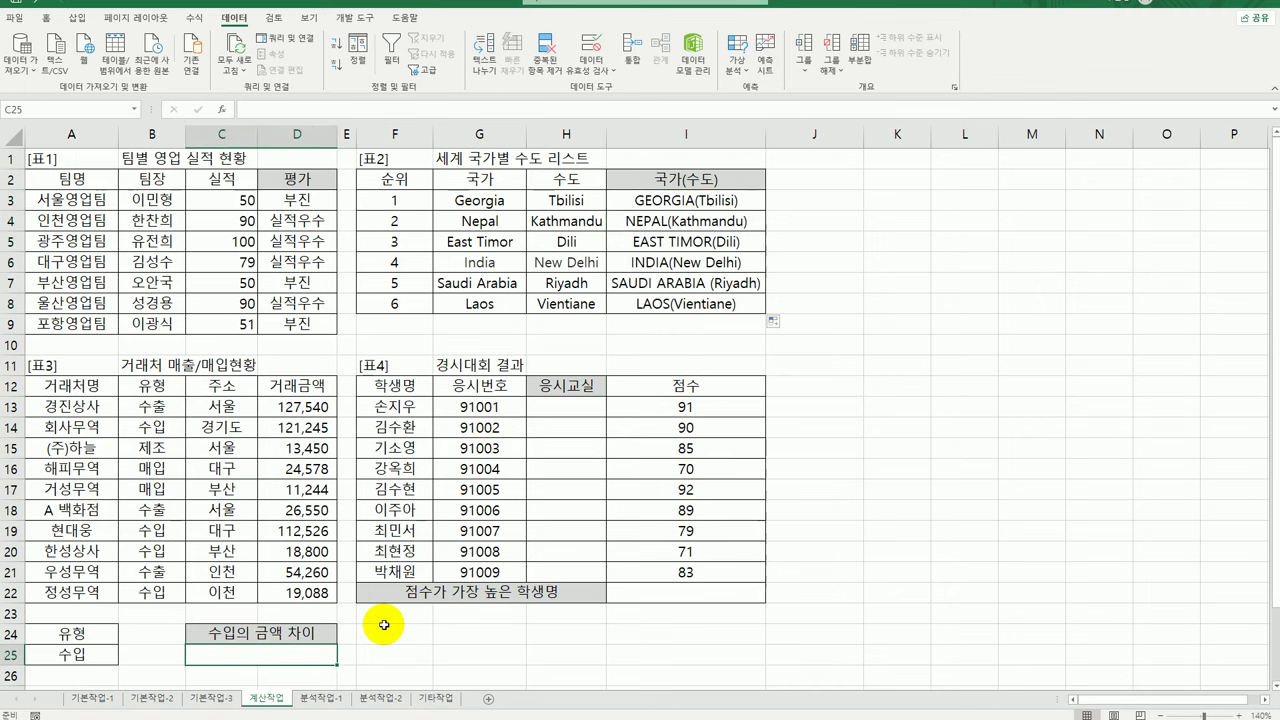
{"action": "scroll", "coordinate": [384, 625], "scroll_direction": "down", "scroll_amount": 2}
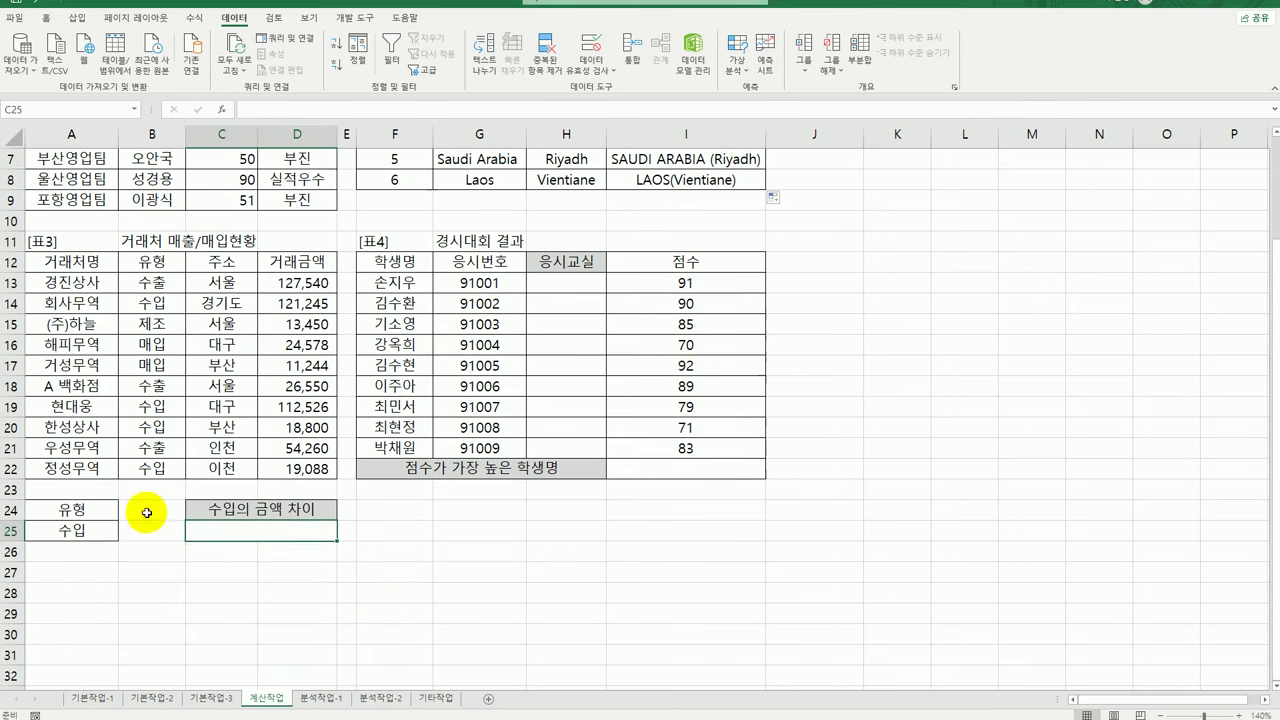
{"action": "left_click_drag", "start_coordinate": [70, 512], "coordinate": [70, 530]}
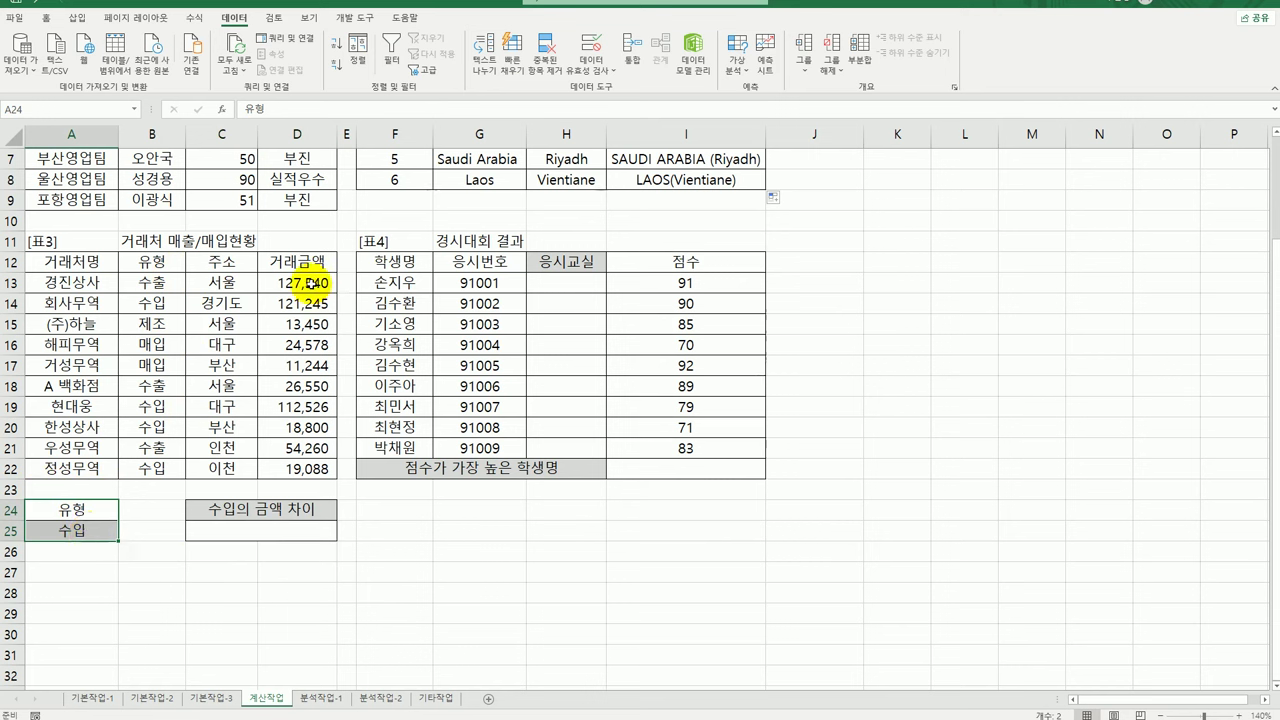
{"action": "left_click", "coordinate": [310, 283]}
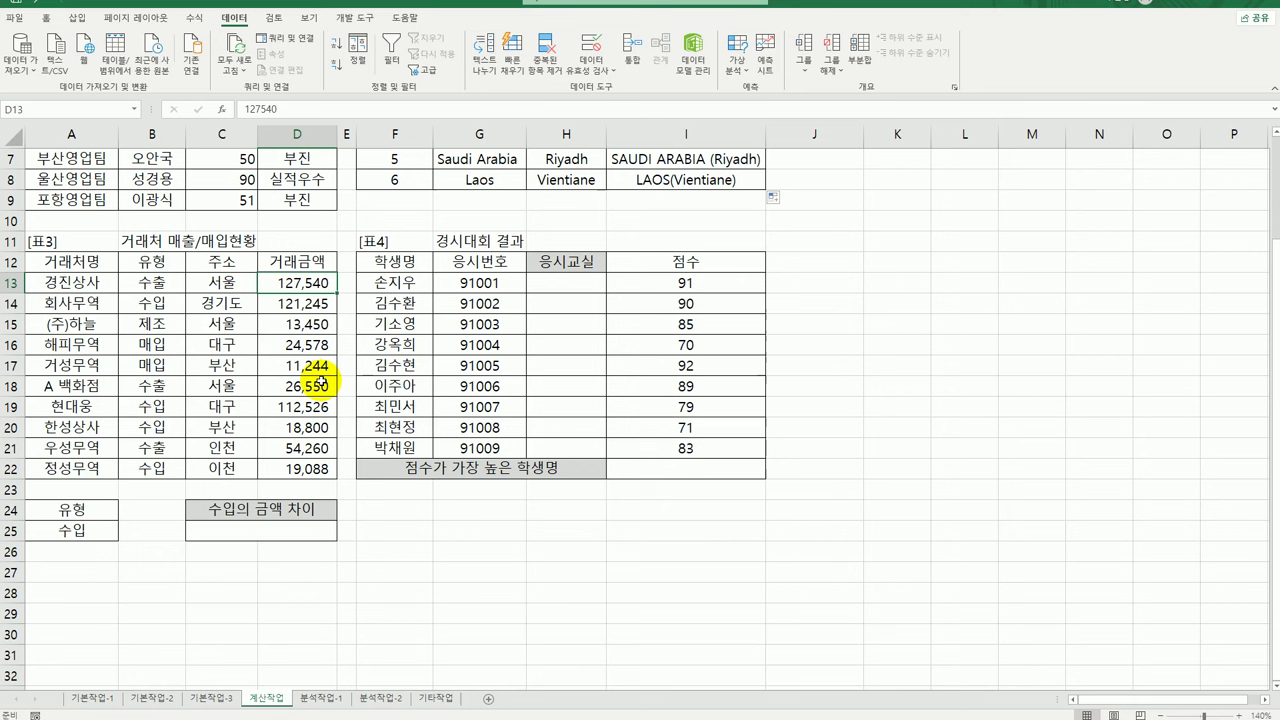
{"action": "left_click", "coordinate": [250, 530]}
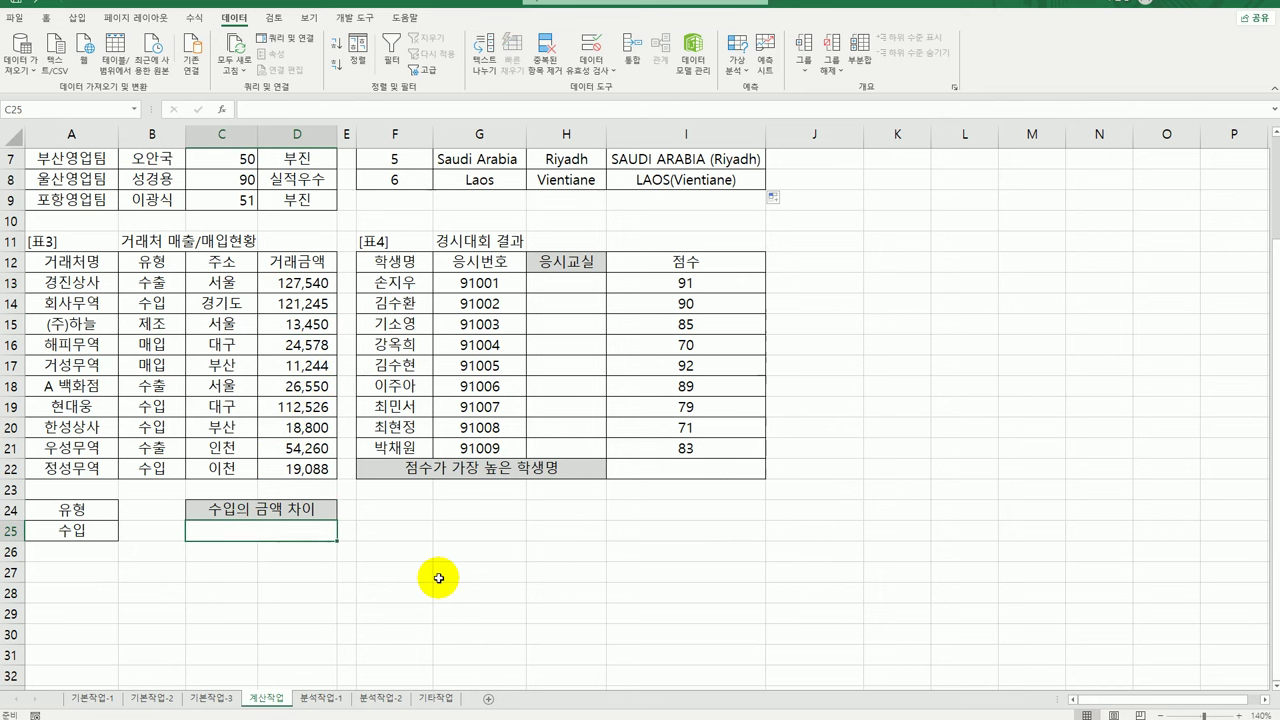
{"action": "type", "text": "="}
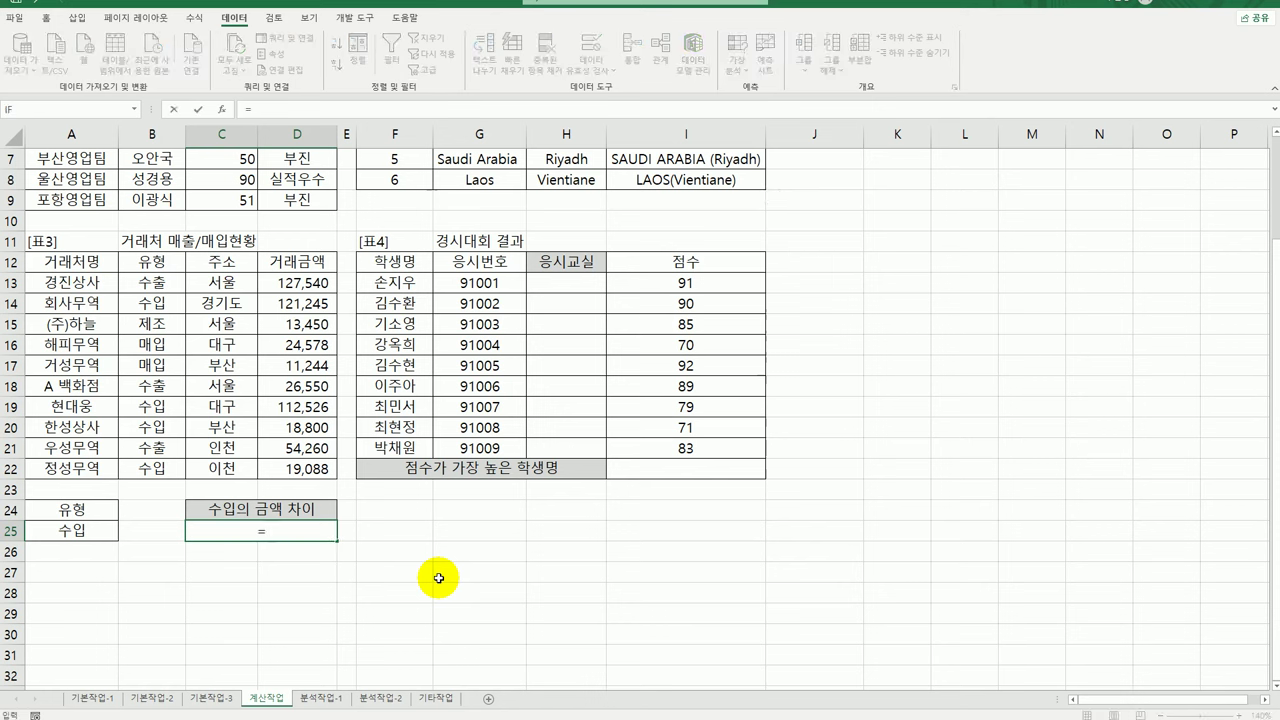
{"action": "type", "text": "d"}
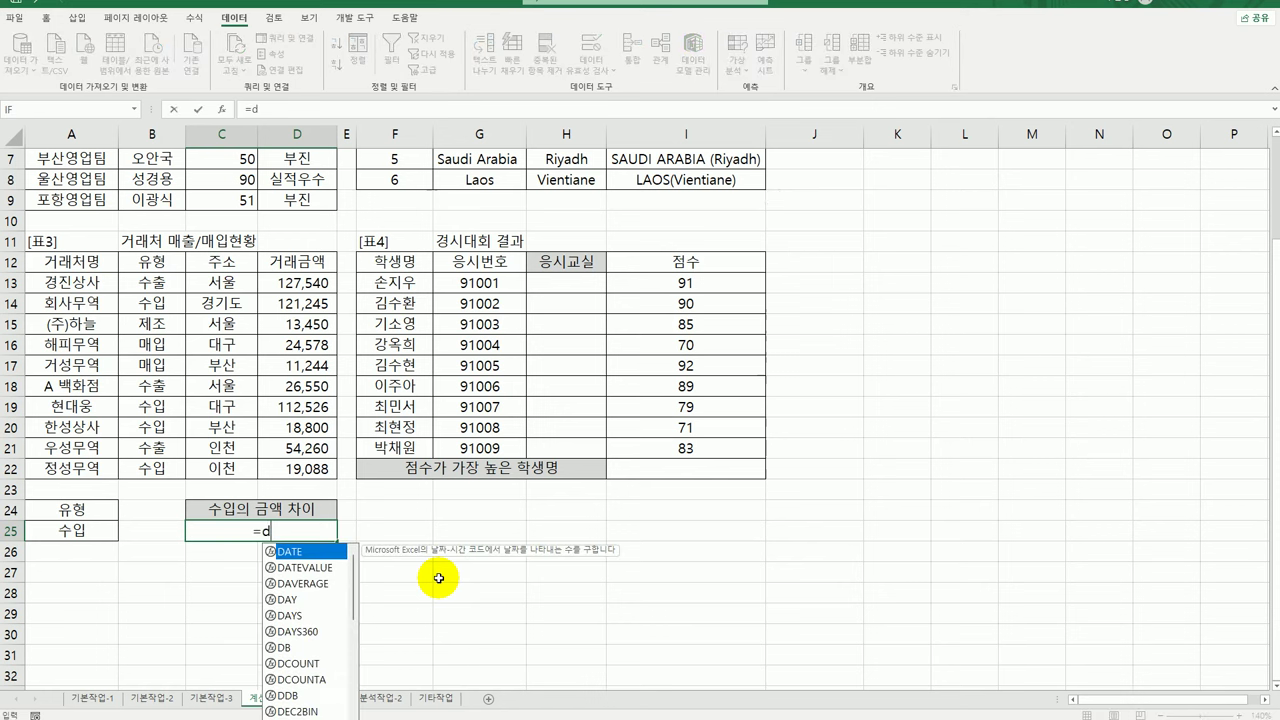
{"action": "type", "text": "m"}
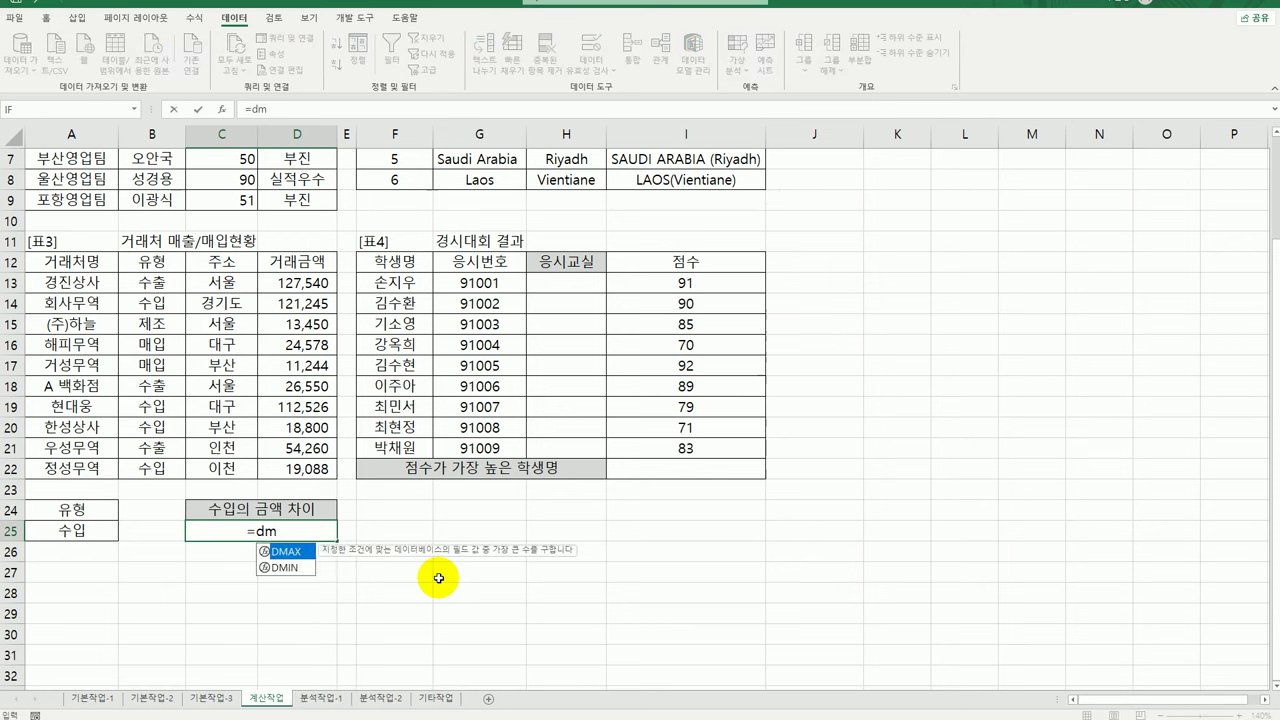
{"action": "double_click", "coordinate": [290, 551]}
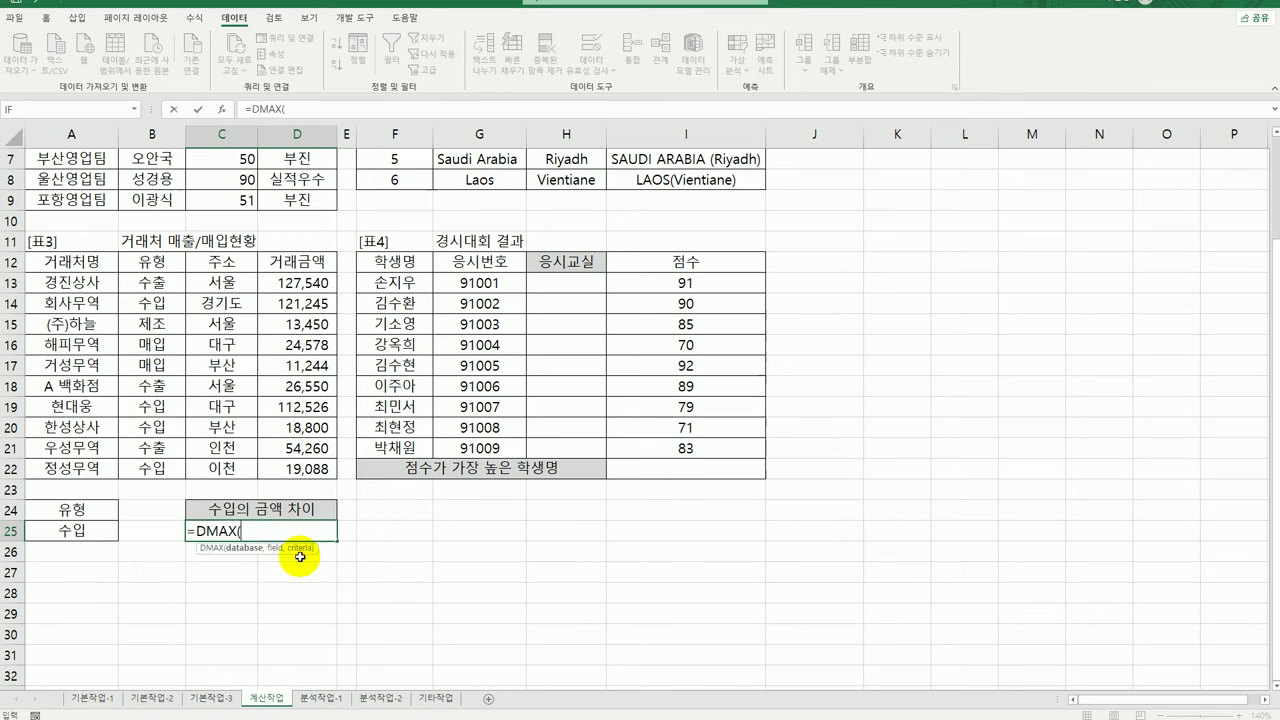
{"action": "left_click", "coordinate": [222, 109]}
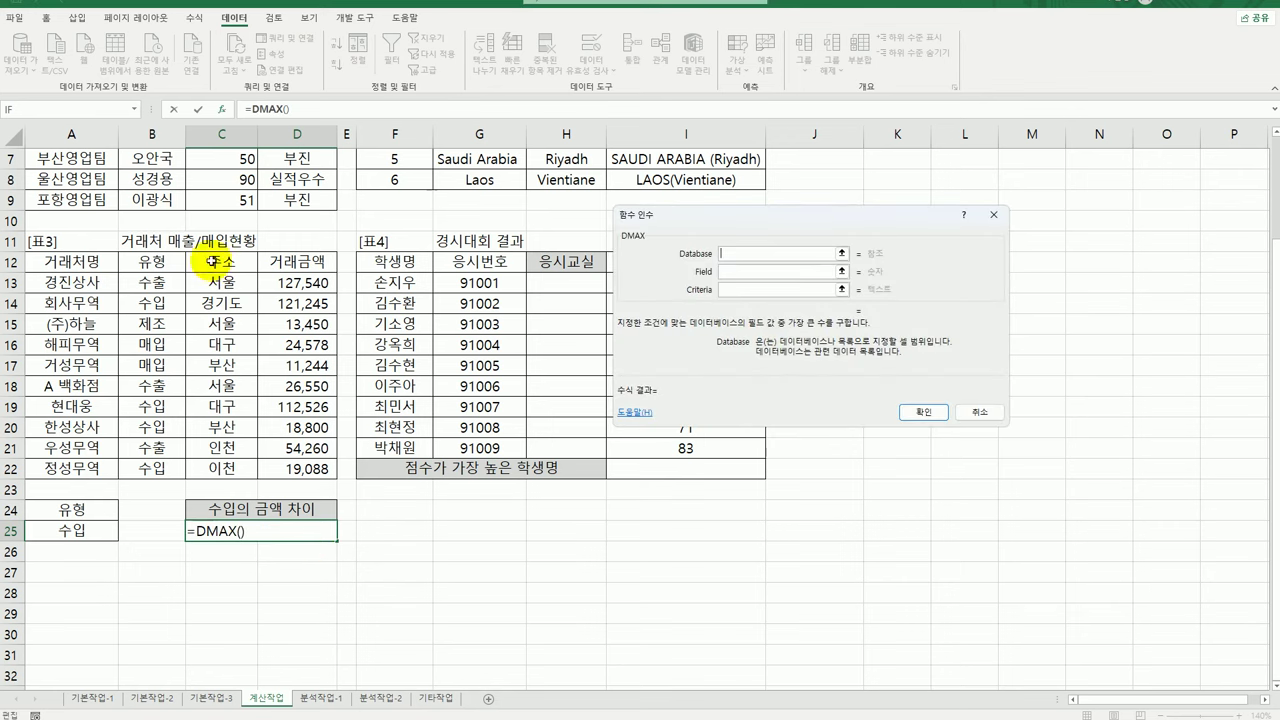
- Complete the DMAX formula in C25 with database A12:D22, field D12 and criteria A24:A25
{"action": "left_click_drag", "start_coordinate": [110, 262], "coordinate": [283, 468]}
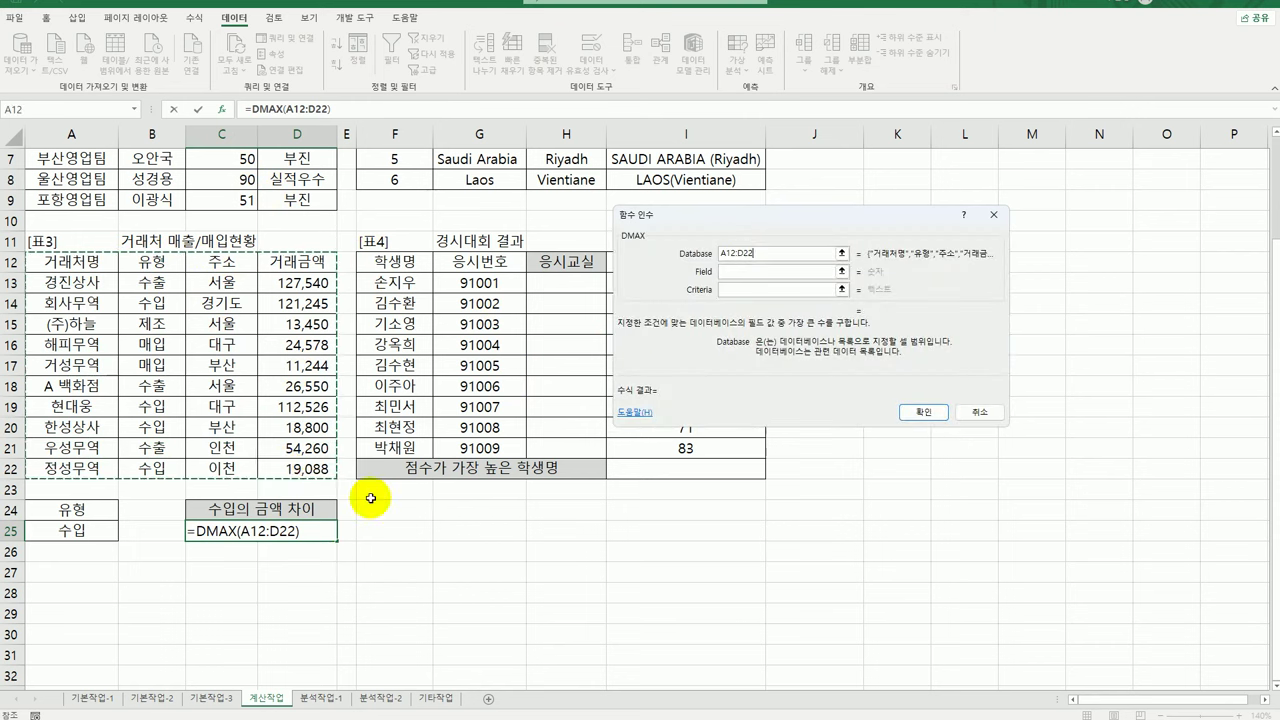
{"action": "left_click", "coordinate": [747, 272]}
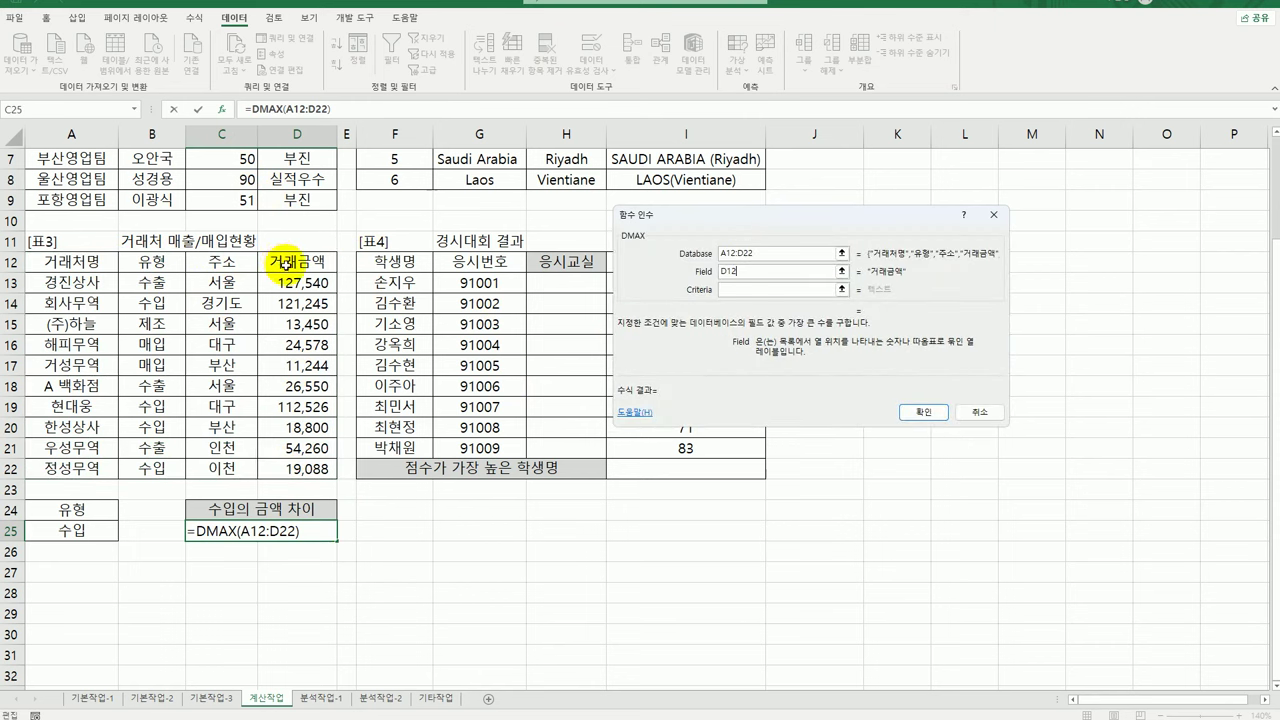
{"action": "left_click", "coordinate": [288, 261]}
{"action": "left_click", "coordinate": [745, 289]}
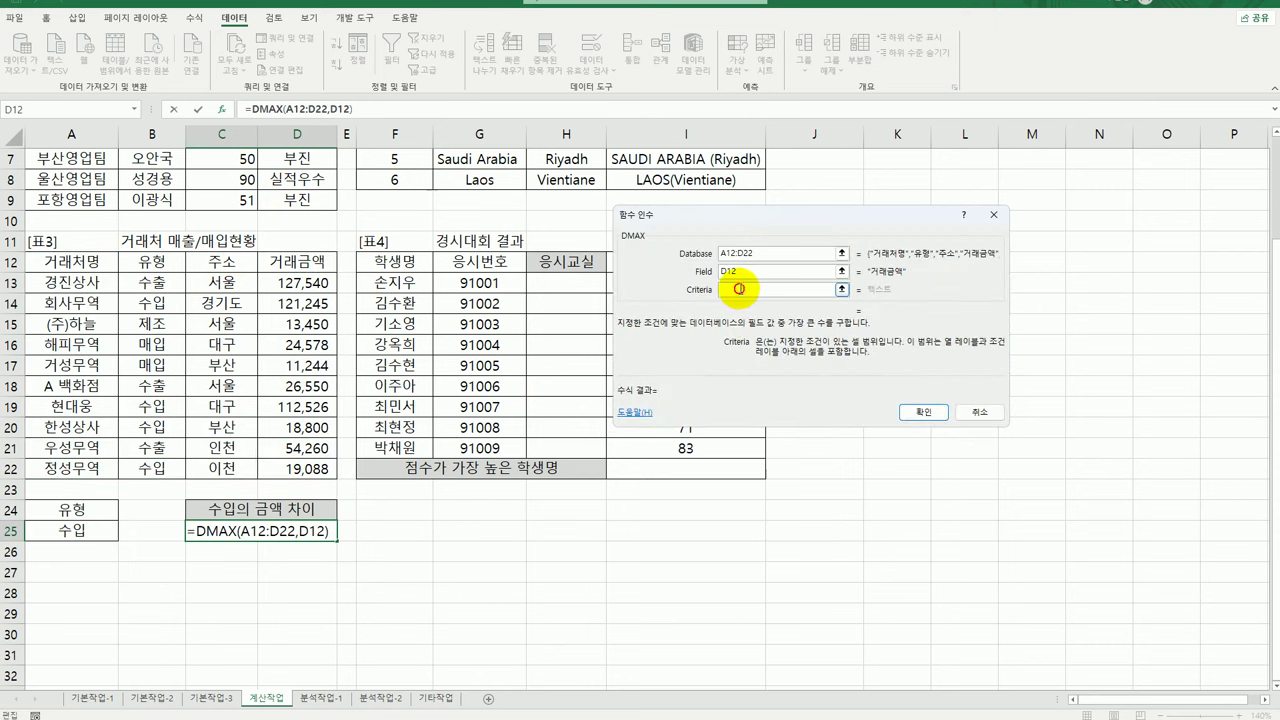
{"action": "left_click_drag", "start_coordinate": [72, 505], "coordinate": [64, 531]}
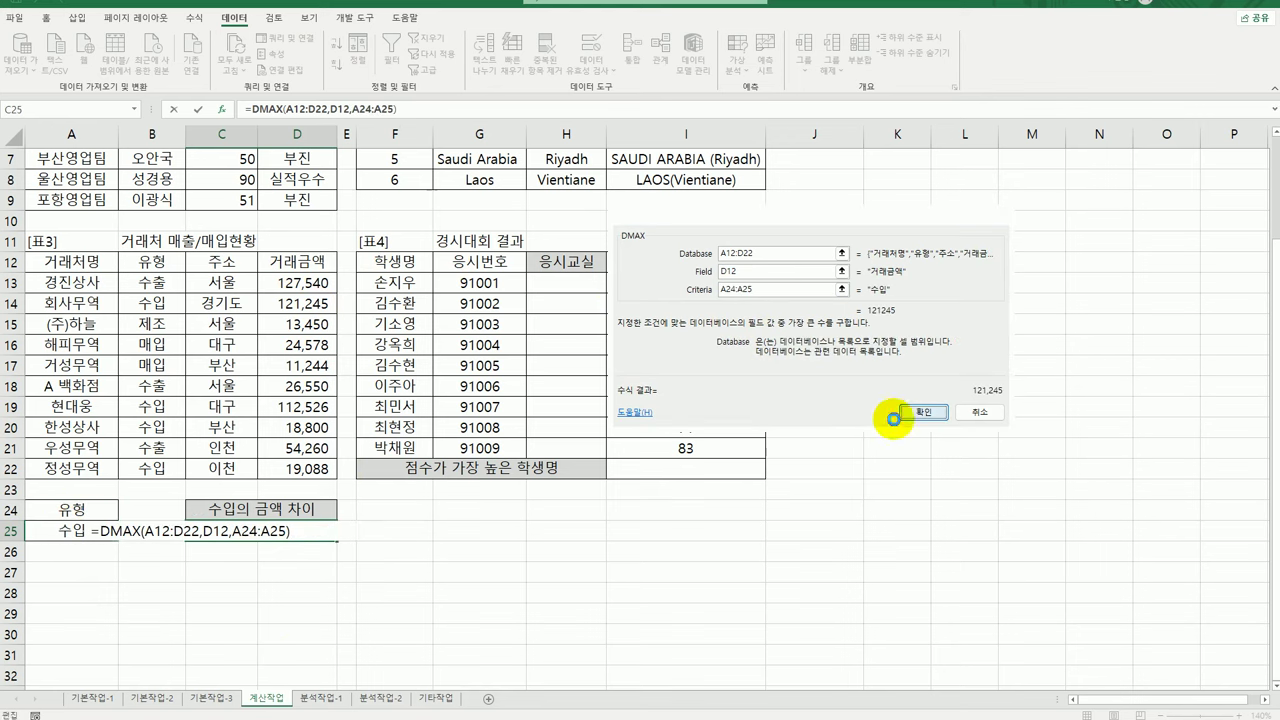
{"action": "left_click", "coordinate": [912, 413]}
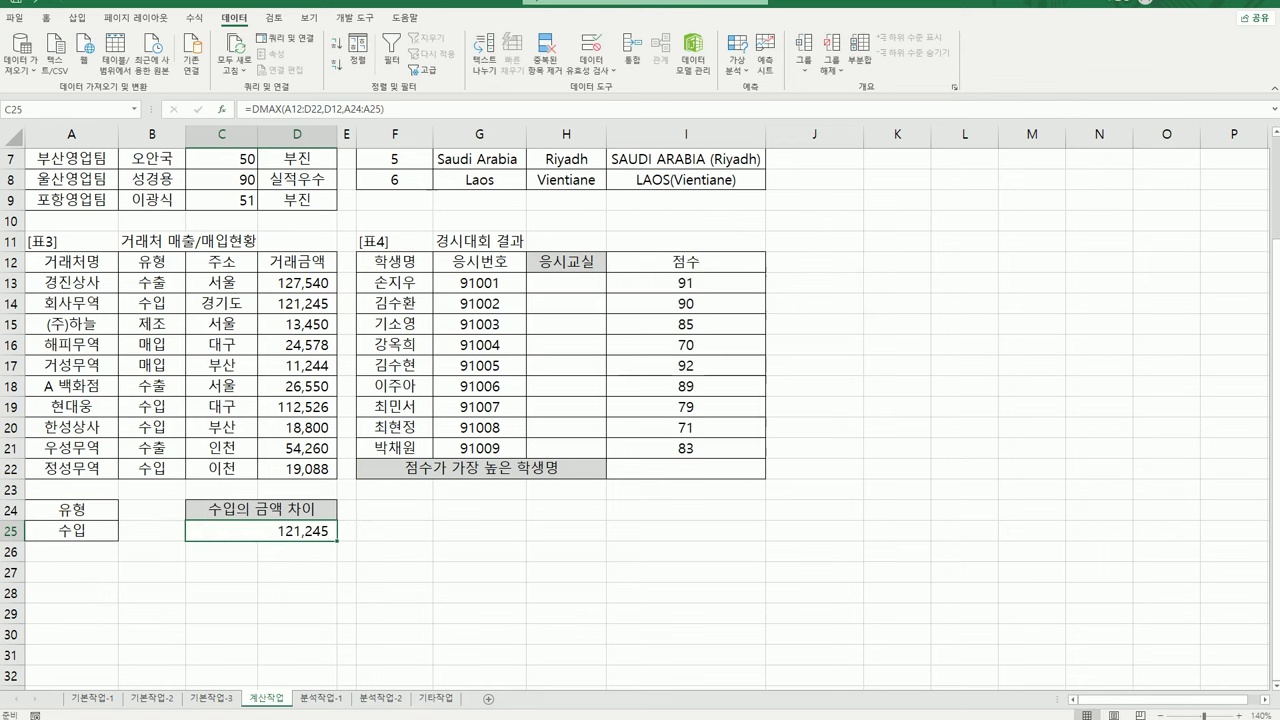
- Subtract a DMIN from the DMAX formula in C25, using database A12:D22, field D12 and criteria A24:A25
{"action": "double_click", "coordinate": [288, 535]}
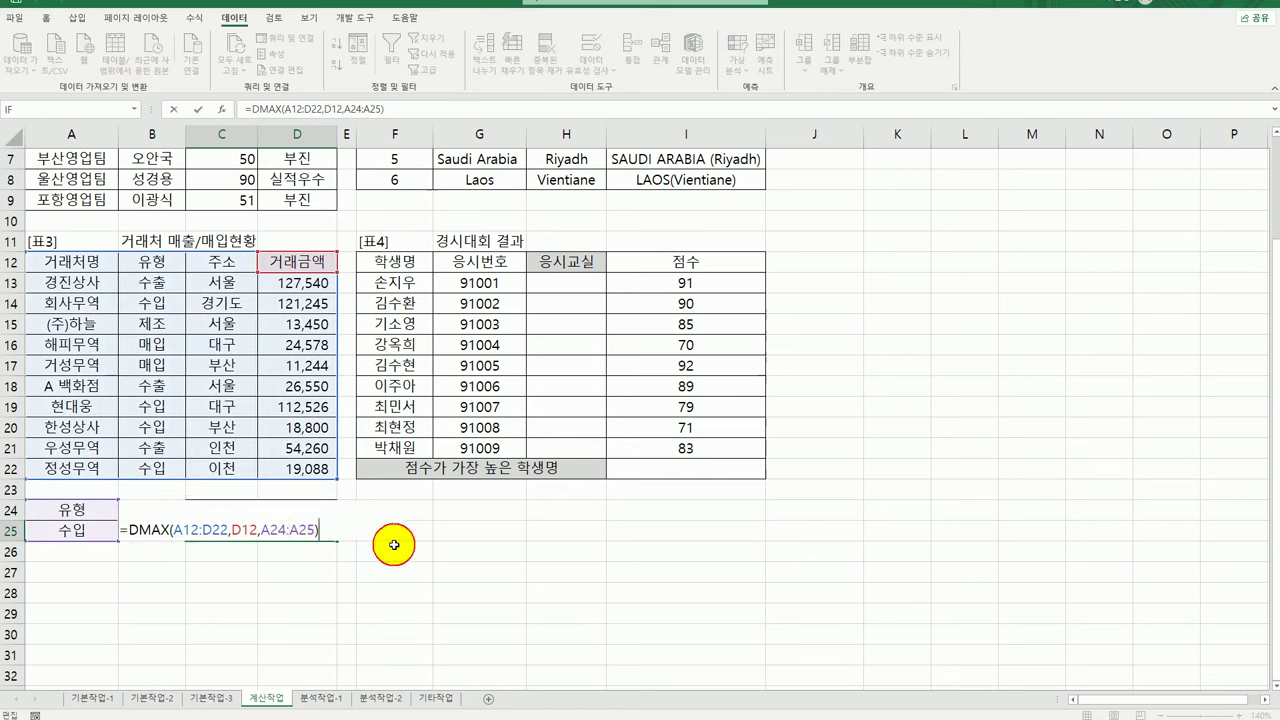
{"action": "type", "text": "-dm"}
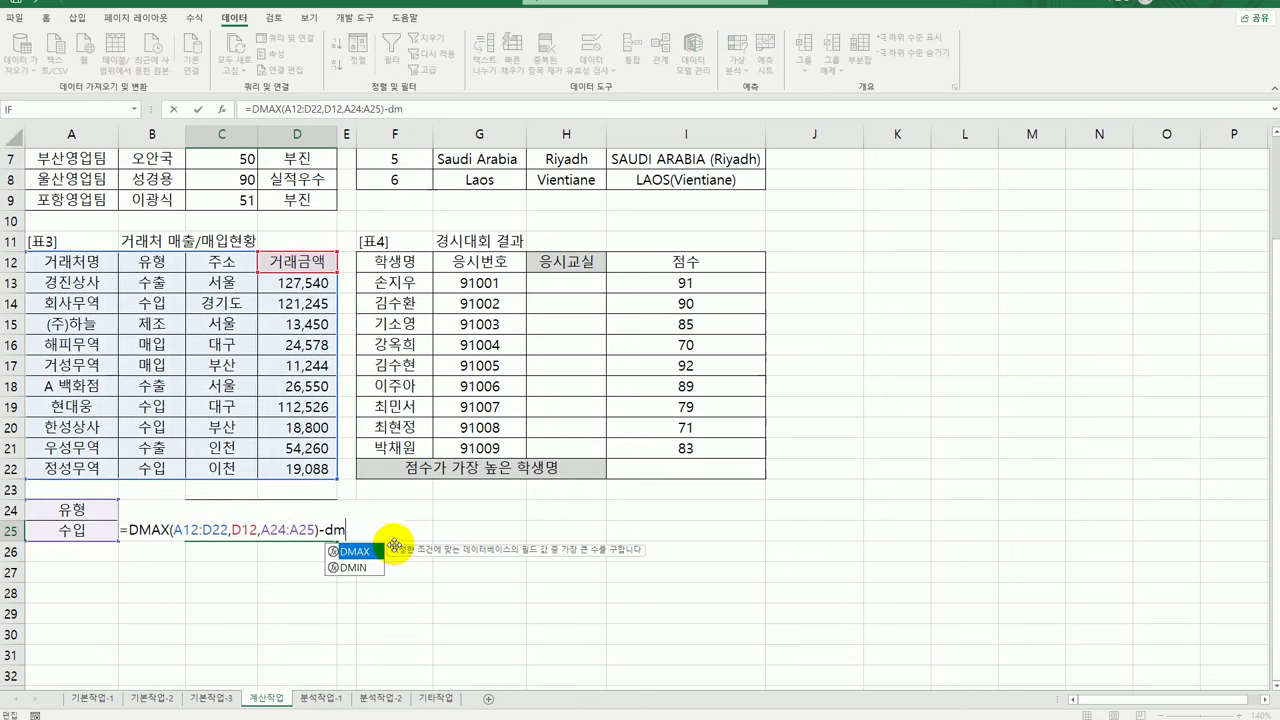
{"action": "double_click", "coordinate": [350, 568]}
{"action": "left_click", "coordinate": [219, 109]}
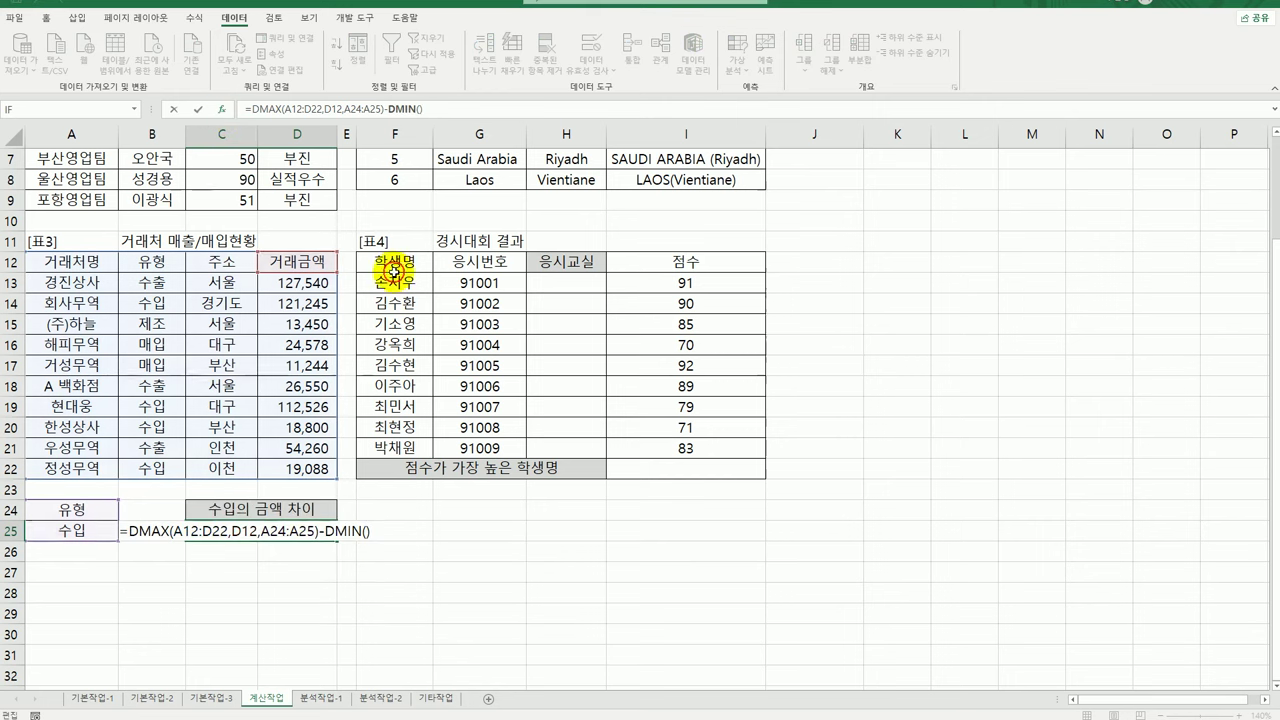
{"action": "left_click_drag", "start_coordinate": [80, 258], "coordinate": [300, 468]}
{"action": "left_click", "coordinate": [745, 271]}
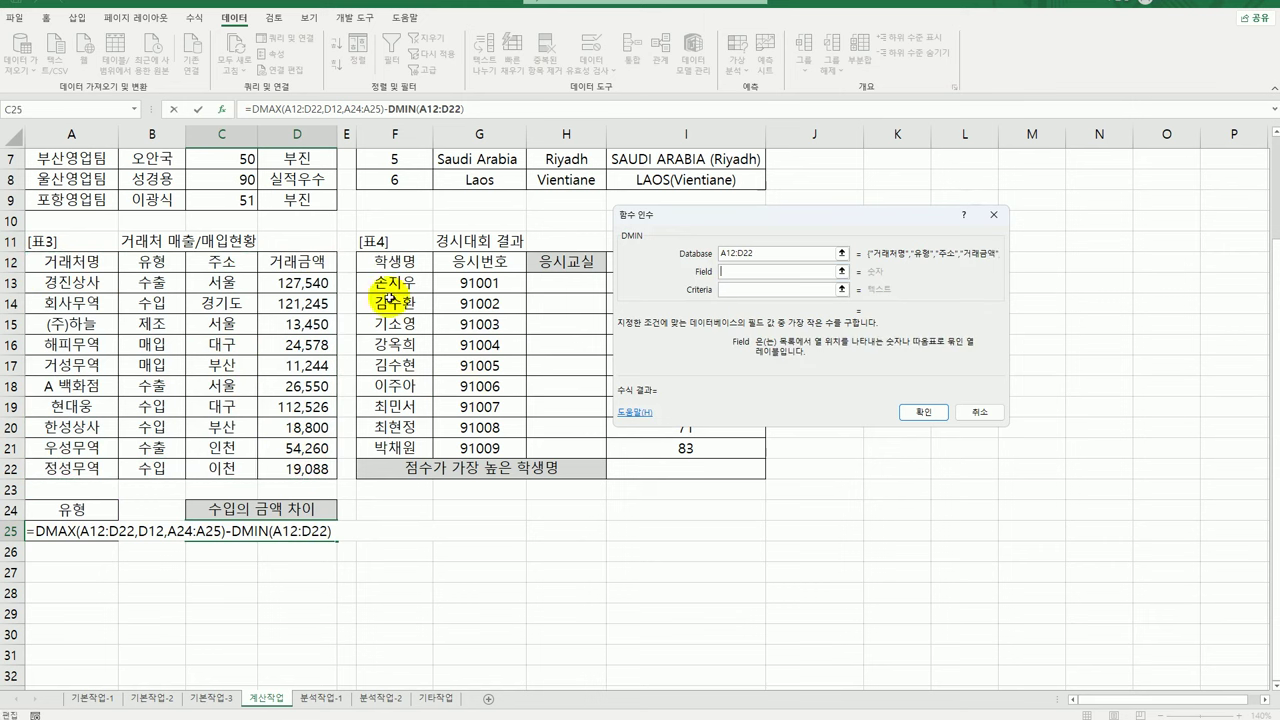
{"action": "left_click", "coordinate": [300, 261]}
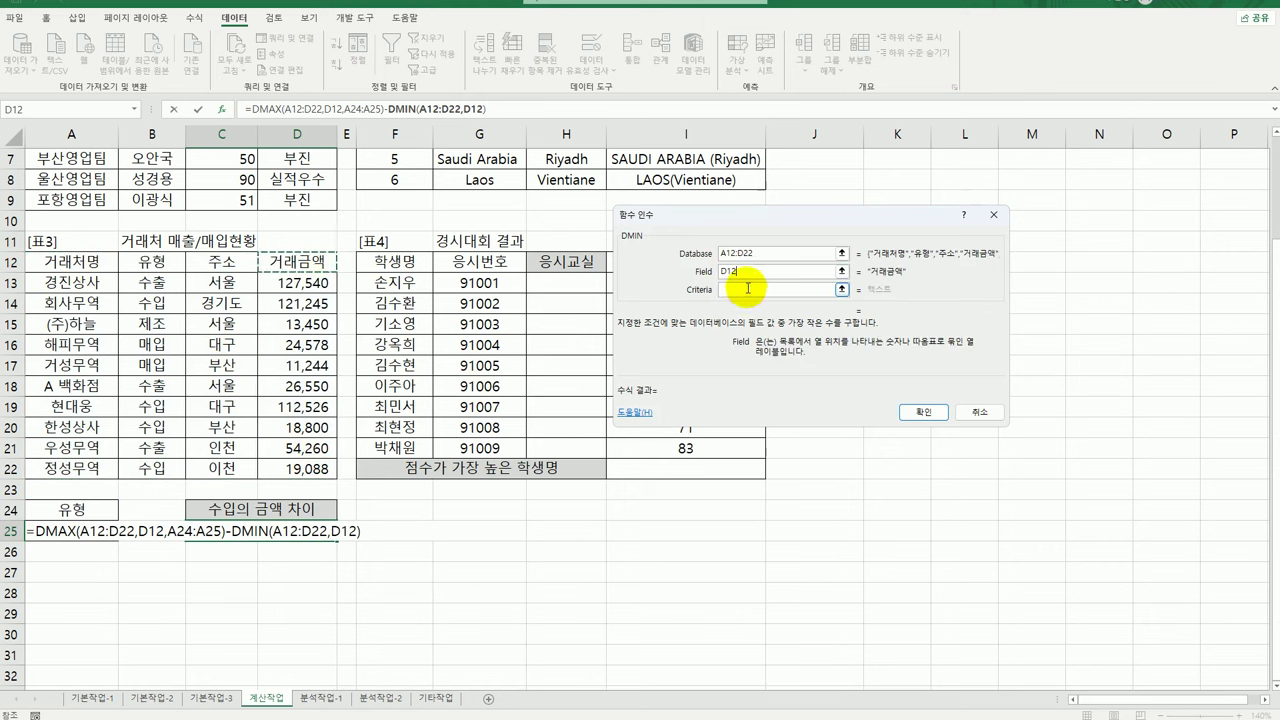
{"action": "left_click", "coordinate": [740, 290]}
{"action": "left_click_drag", "start_coordinate": [95, 507], "coordinate": [100, 535]}
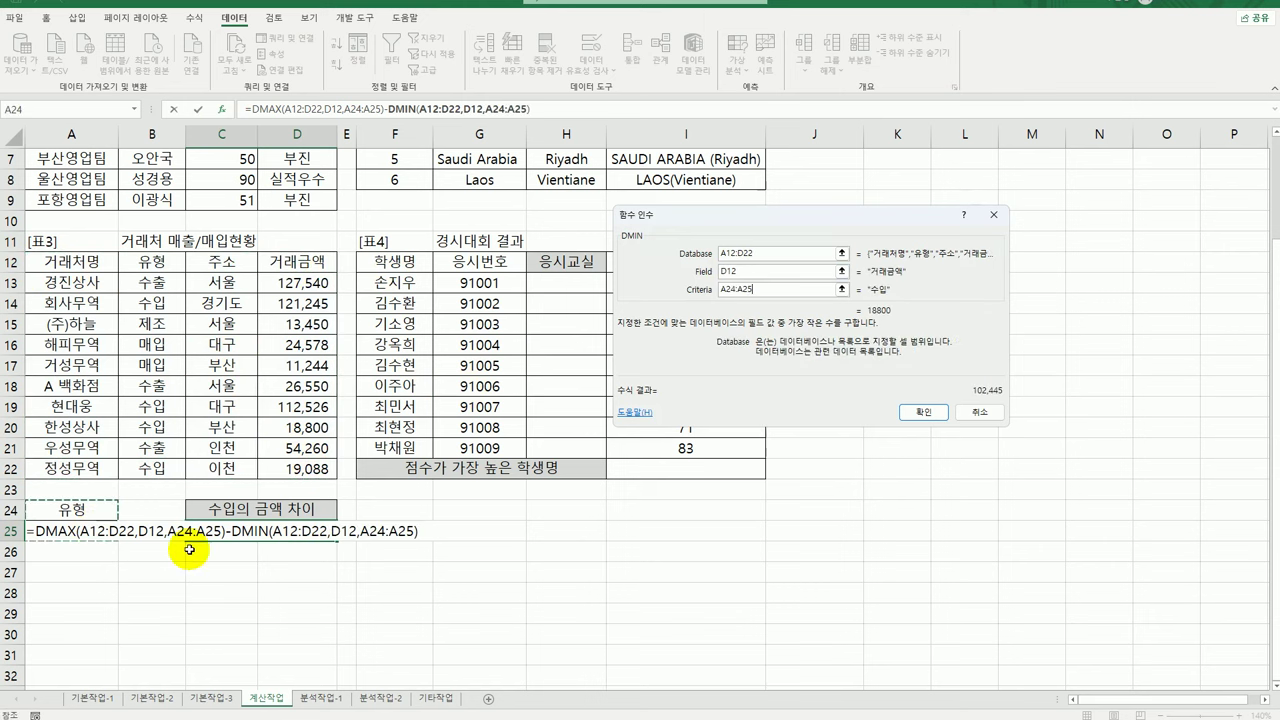
{"action": "left_click", "coordinate": [915, 411]}
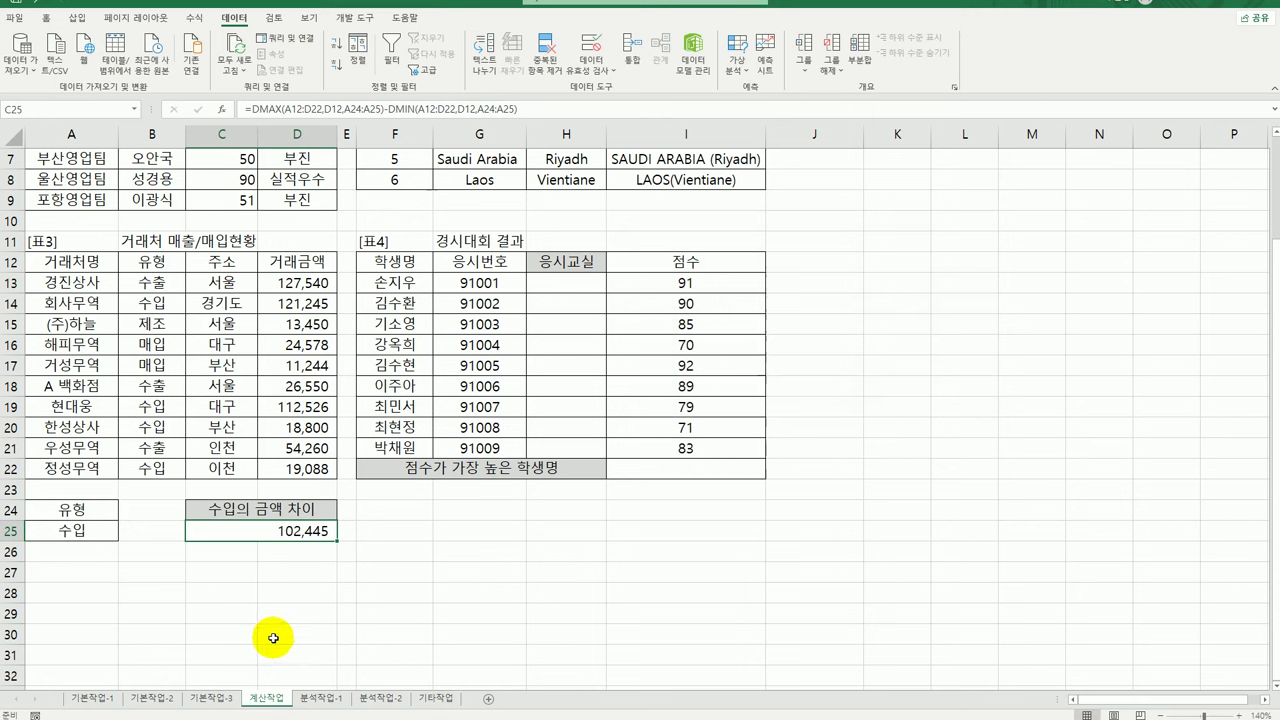
- Wrap the DMAX-minus-DMIN formula in C25 in ROUNDDOWN with Num_digits -2
{"action": "double_click", "coordinate": [272, 531]}
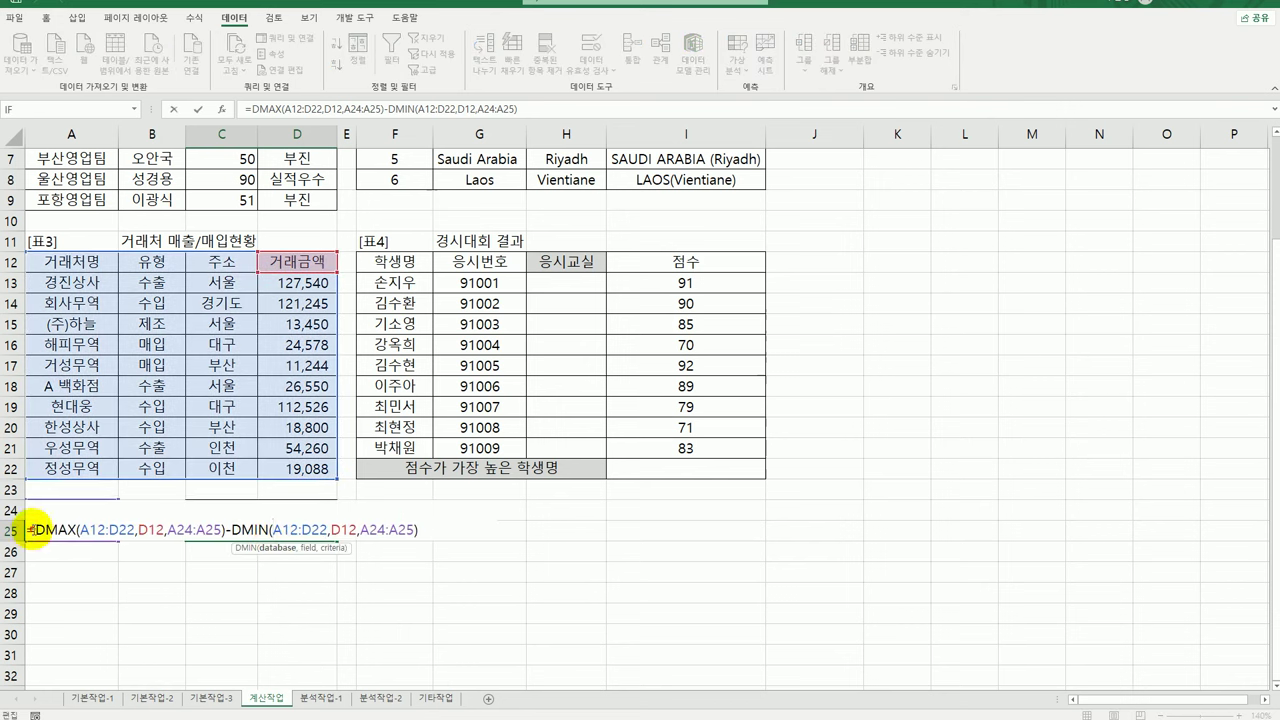
{"action": "left_click", "coordinate": [31, 530]}
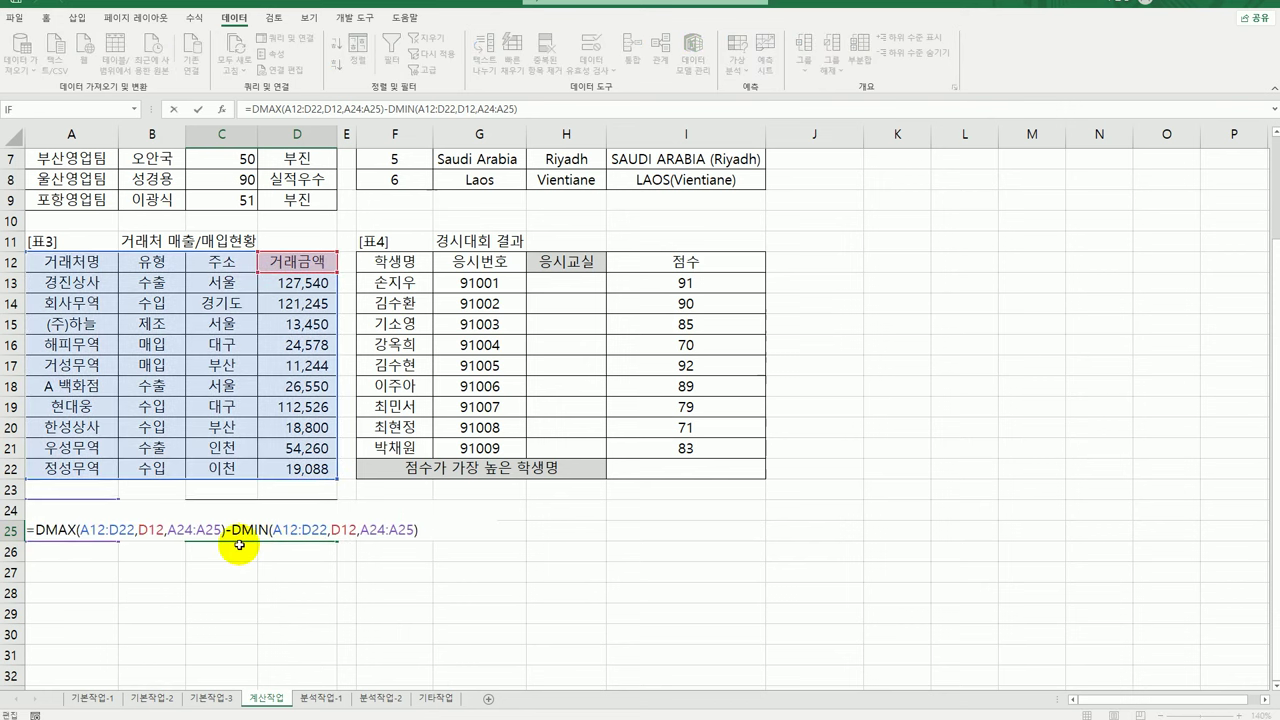
{"action": "type", "text": "roun"}
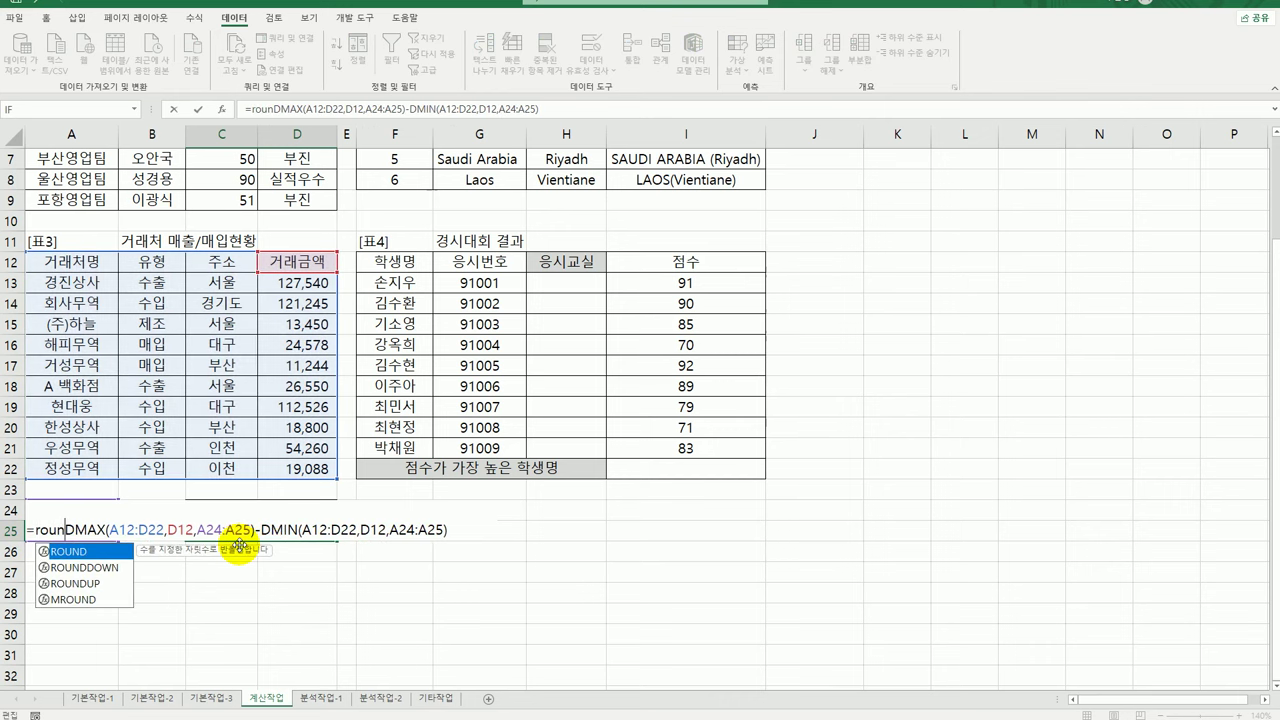
{"action": "double_click", "coordinate": [88, 567]}
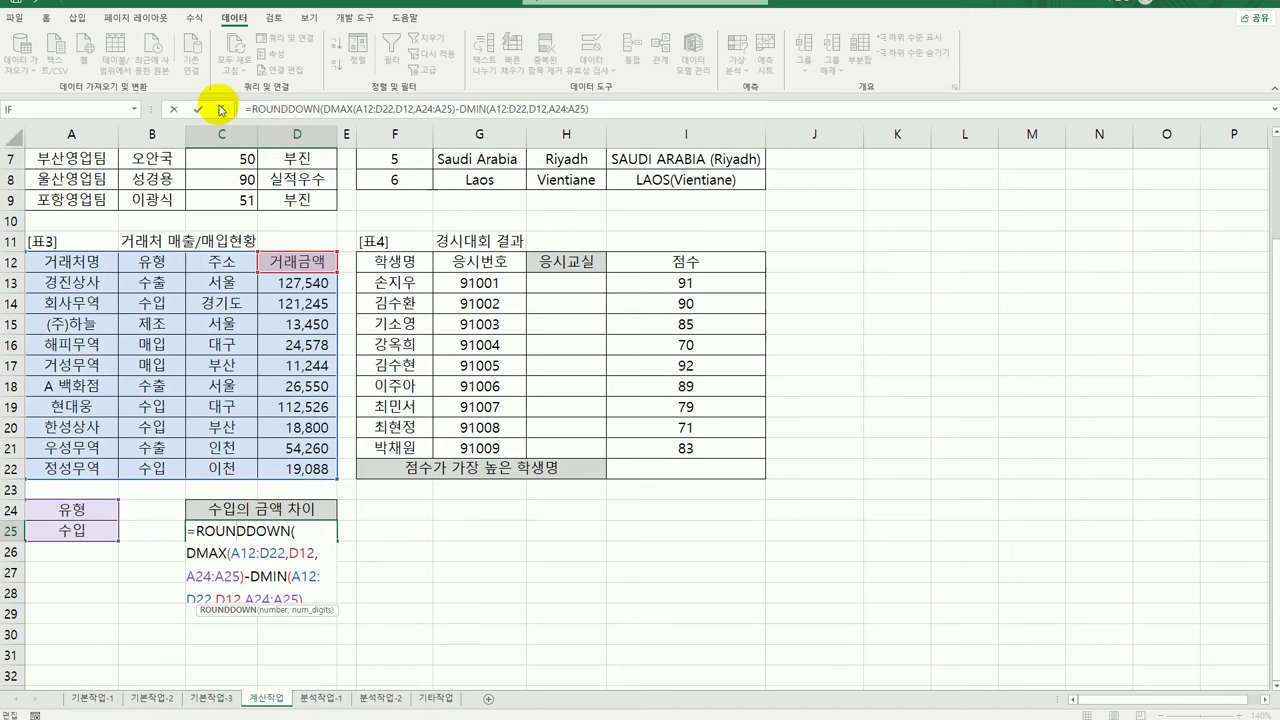
{"action": "type", "text": ")"}
{"action": "key", "text": "shift+F3"}
{"action": "left_click", "coordinate": [740, 281]}
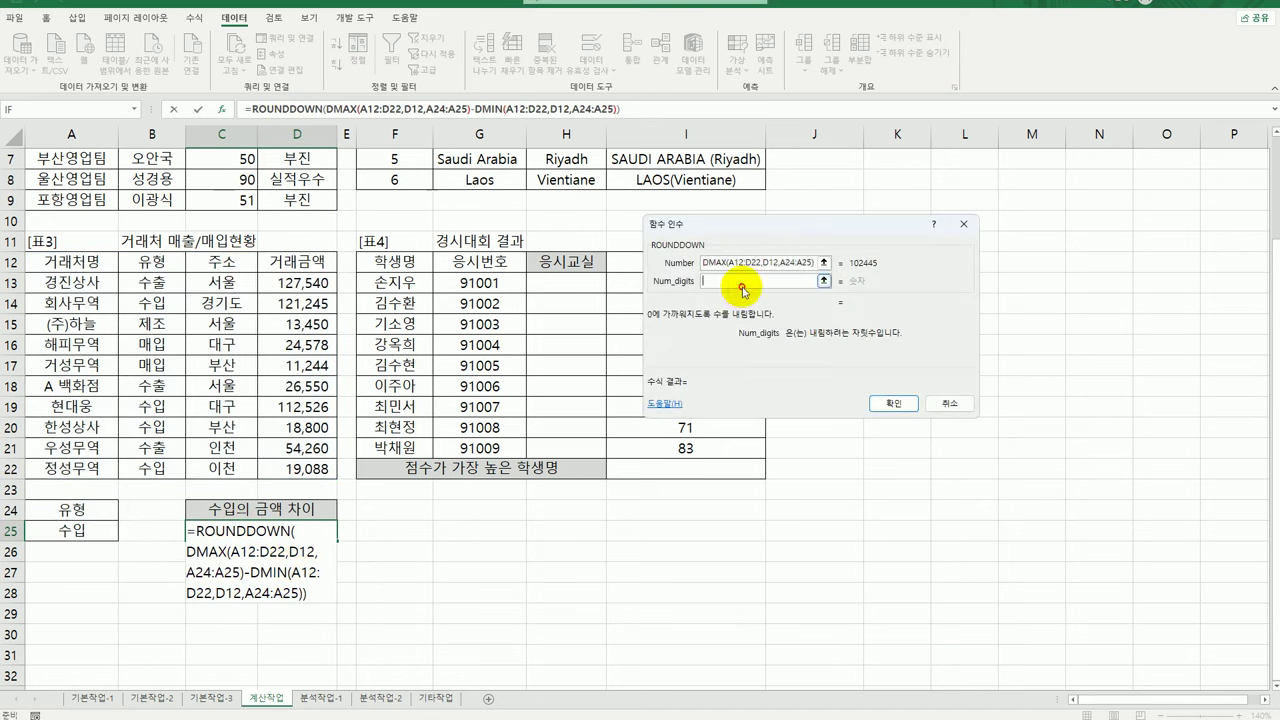
{"action": "type", "text": "-2"}
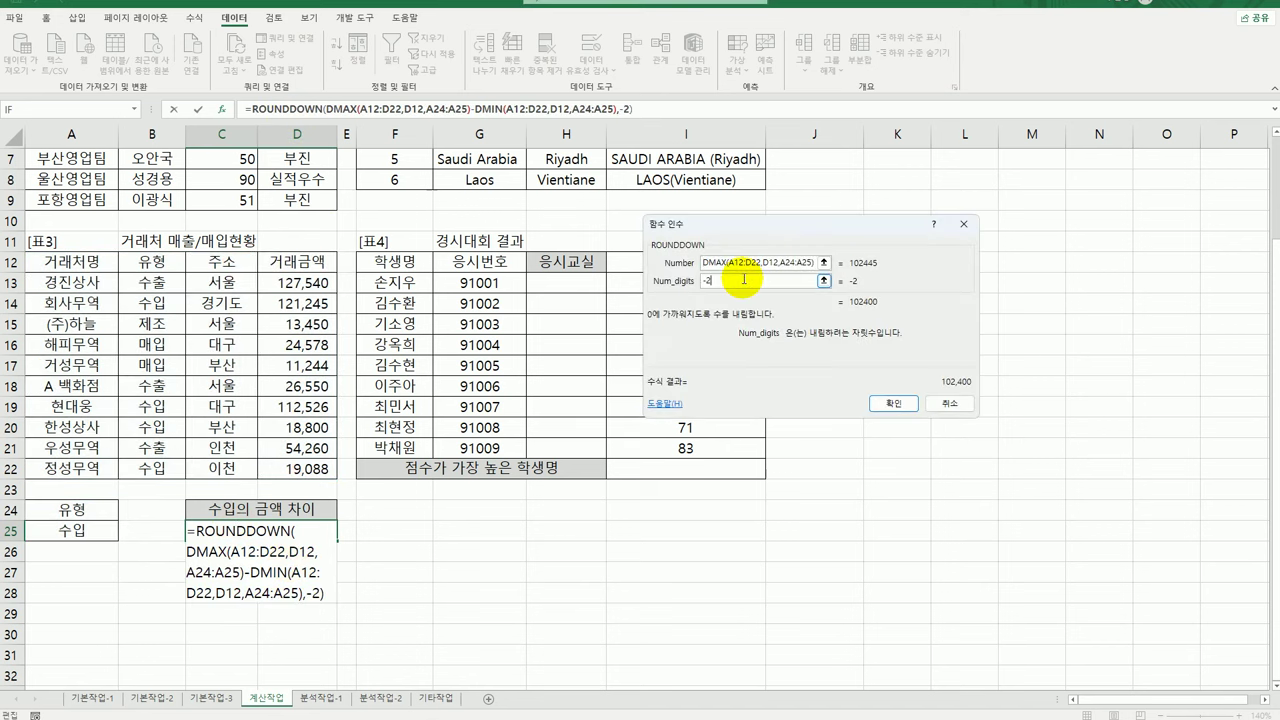
{"action": "left_click", "coordinate": [900, 403]}
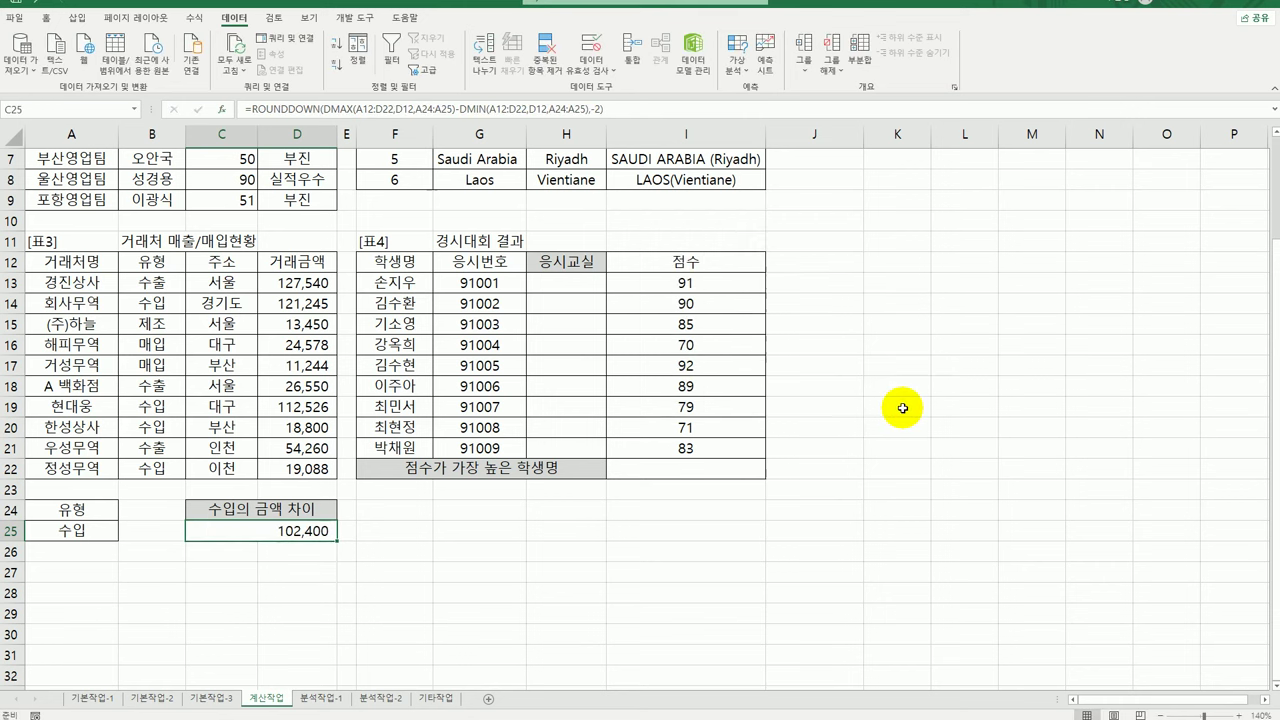
- Enter =MOD(G13,3) in H13 under 응시교실
{"action": "left_click", "coordinate": [576, 289]}
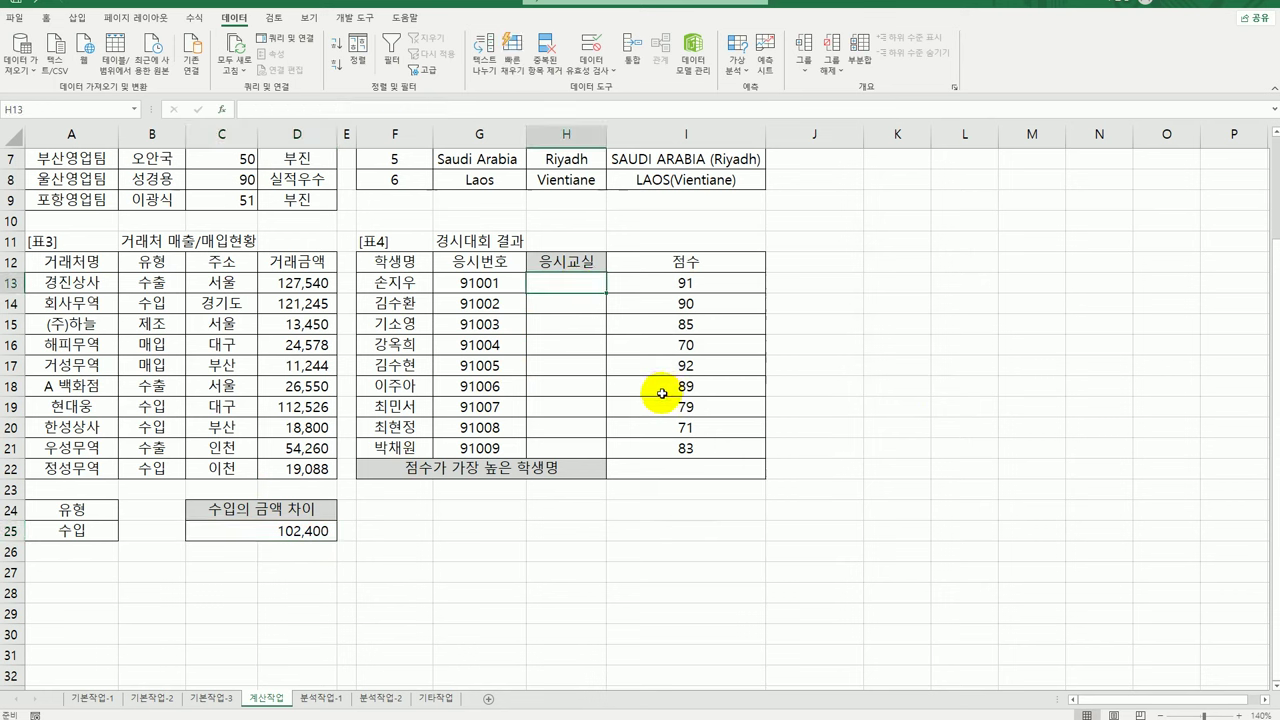
{"action": "left_click", "coordinate": [465, 282]}
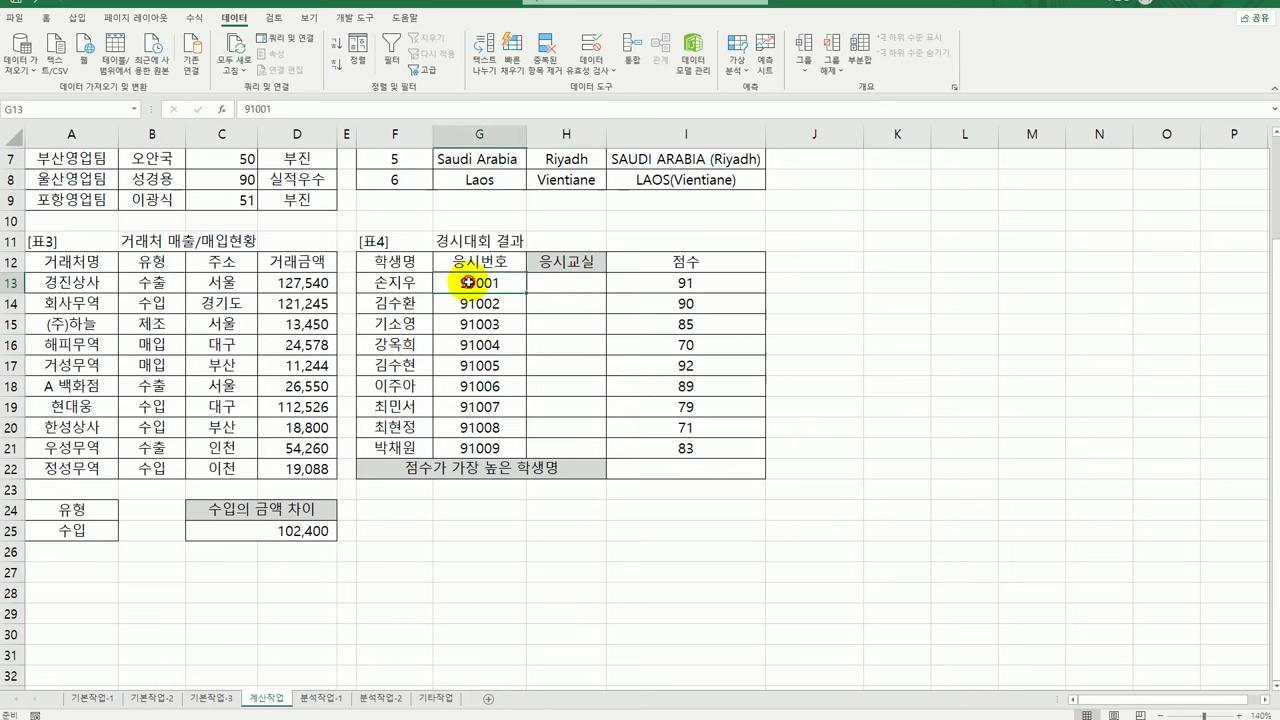
{"action": "left_click", "coordinate": [572, 278]}
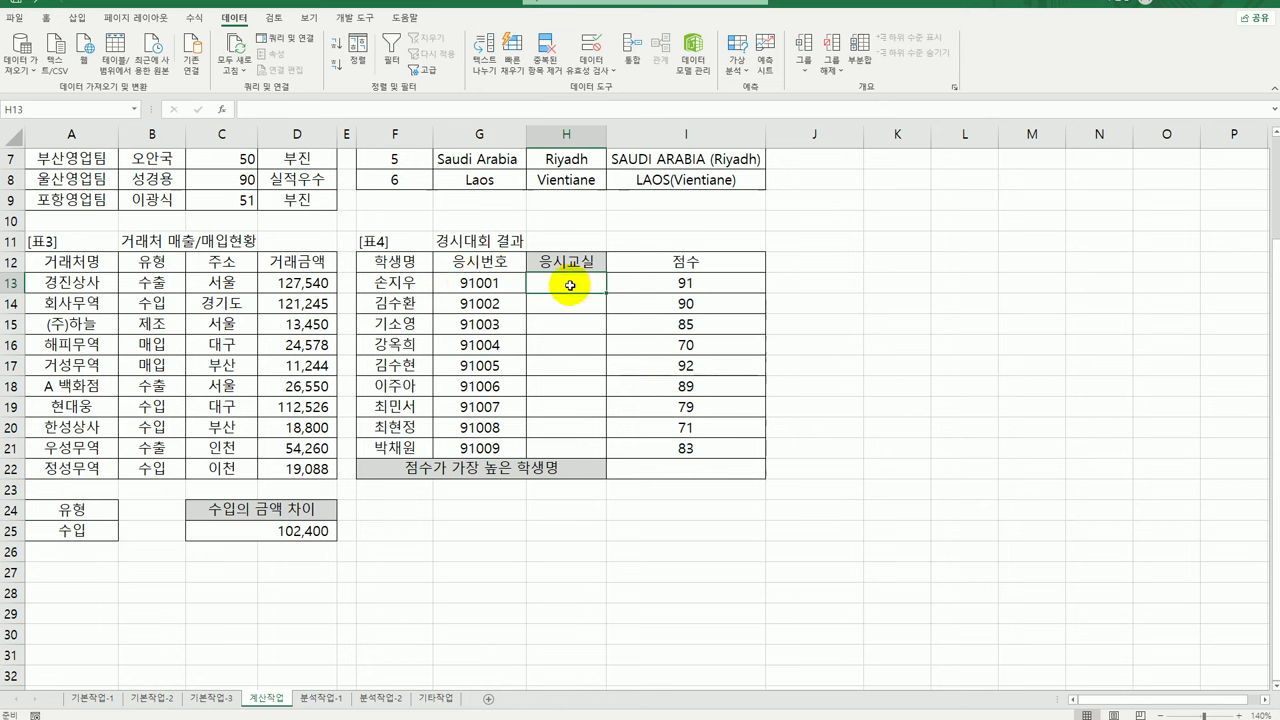
{"action": "type", "text": "=m"}
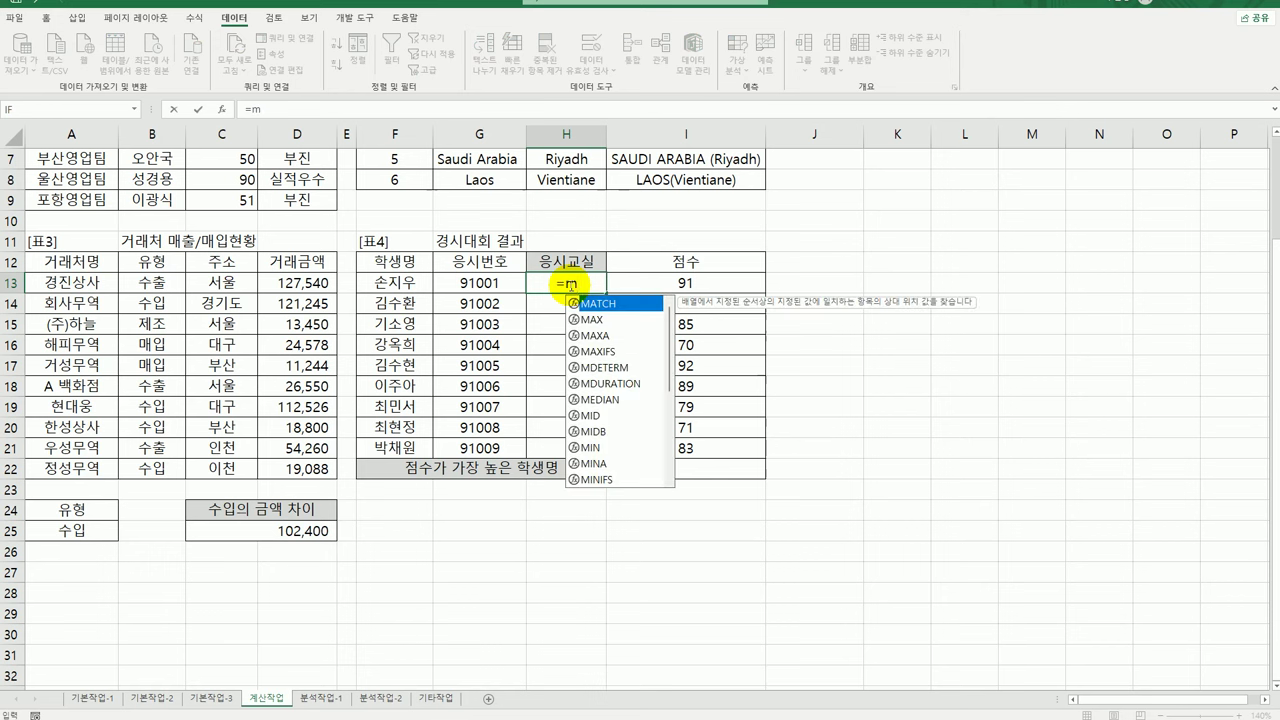
{"action": "type", "text": "o"}
{"action": "double_click", "coordinate": [591, 305]}
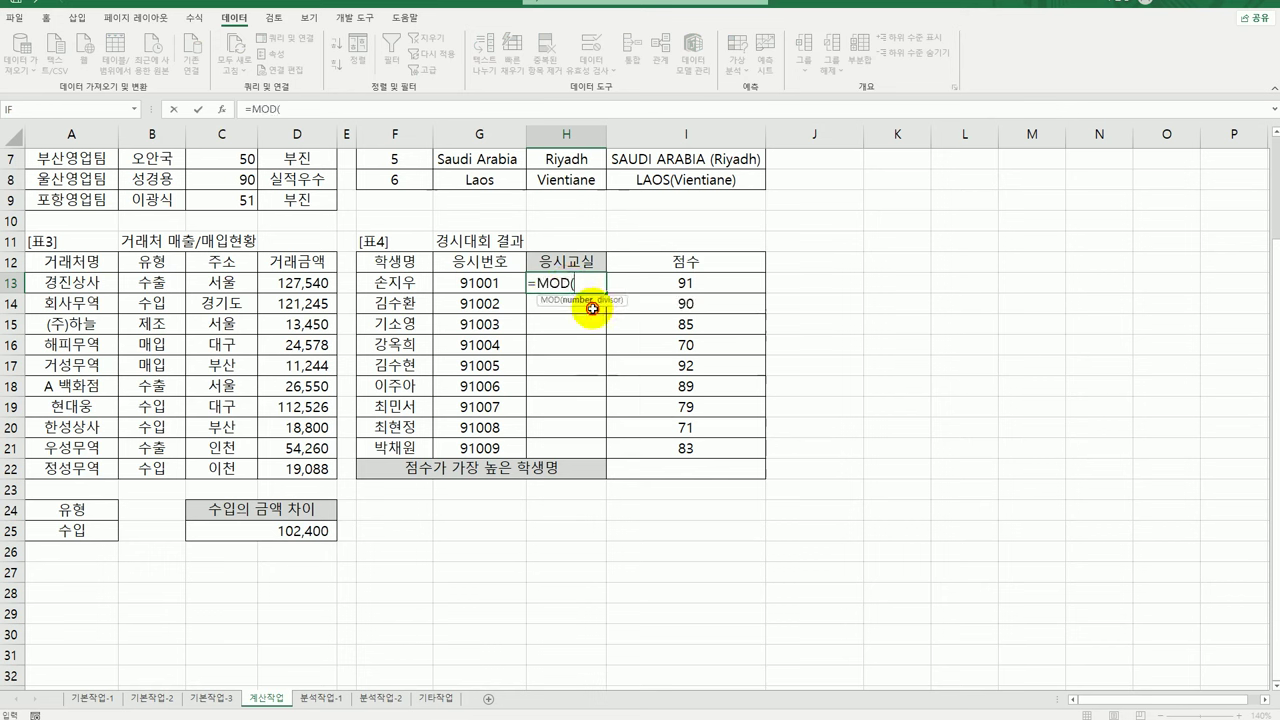
{"action": "left_click", "coordinate": [501, 290]}
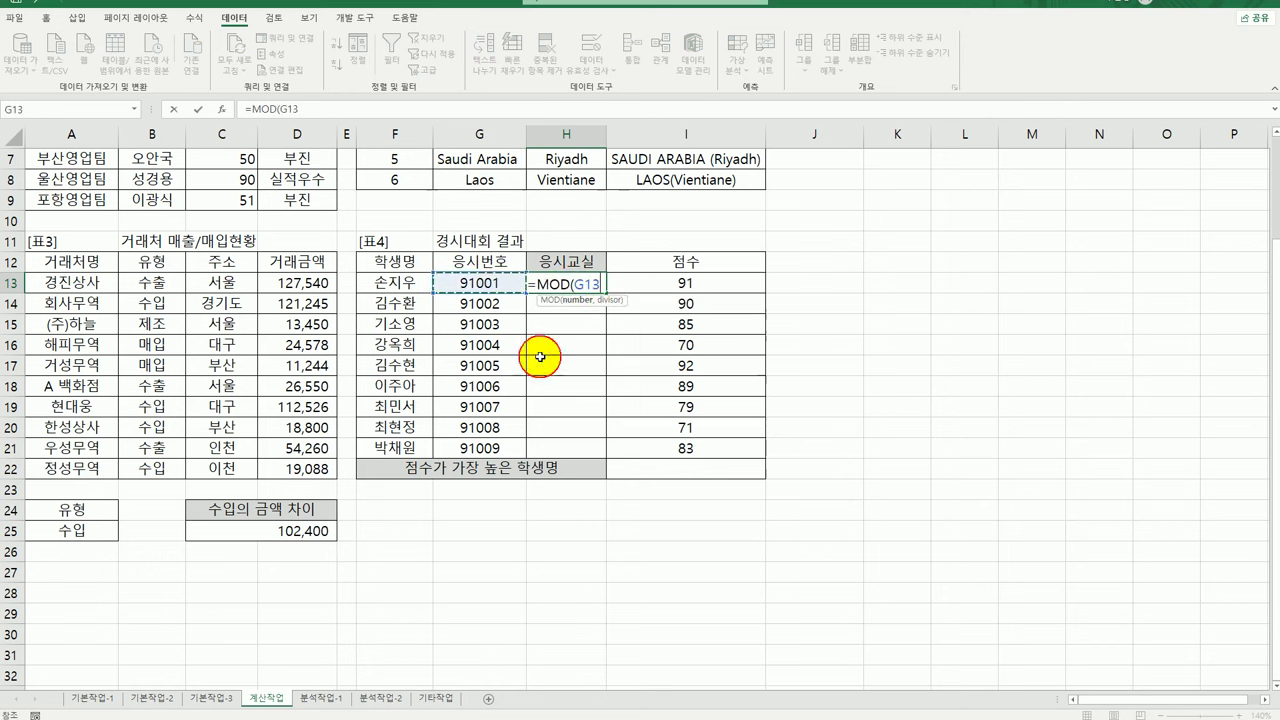
{"action": "type", "text": ","}
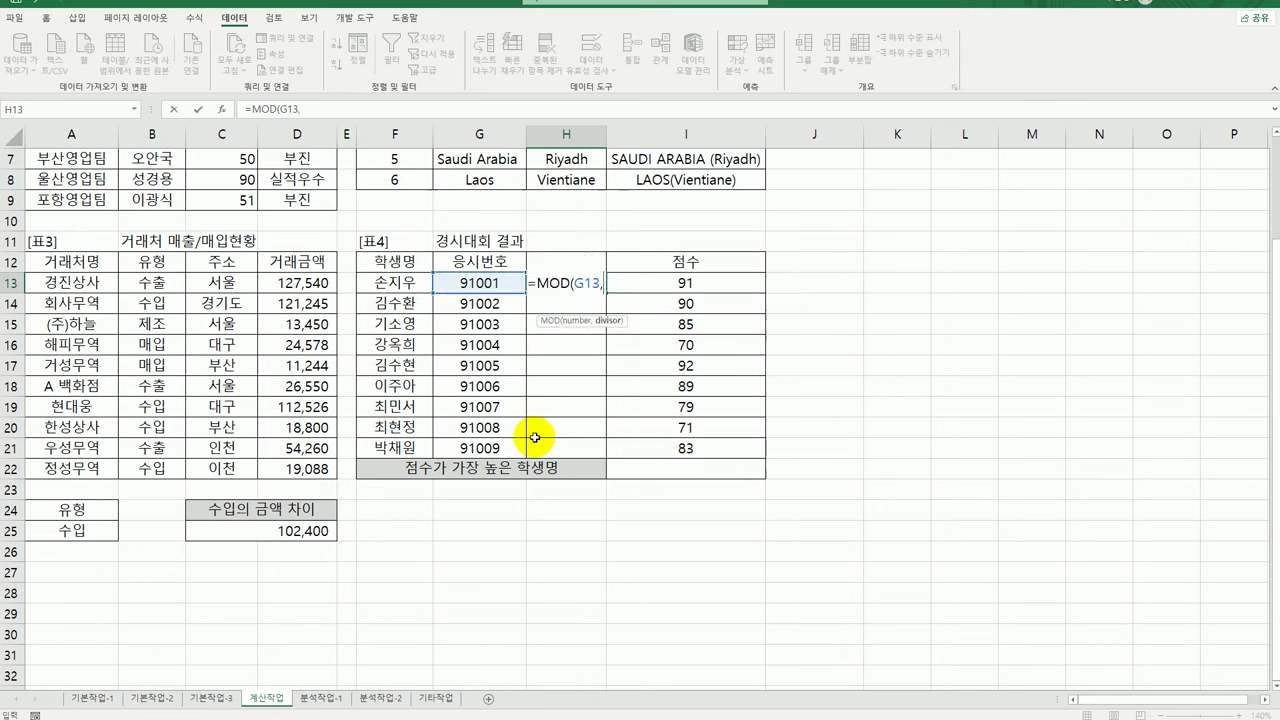
{"action": "type", "text": "3)"}
{"action": "key", "text": "Return"}
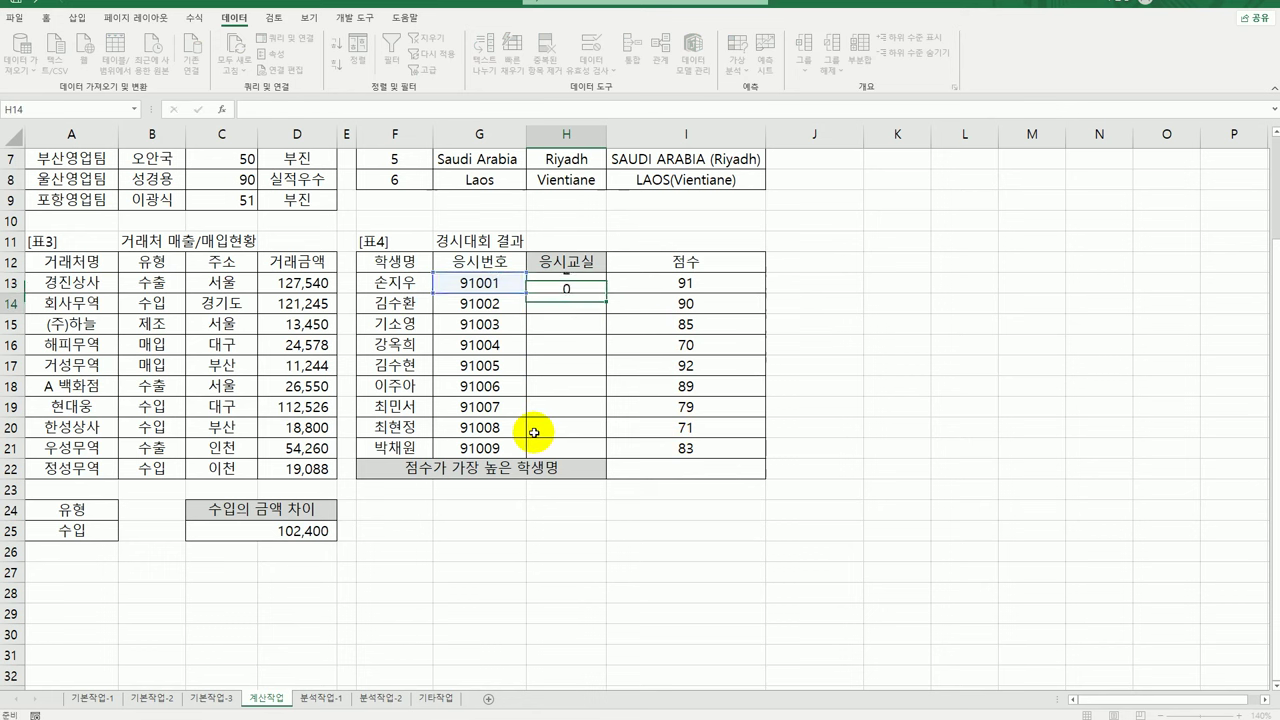
- Fill the MOD formula from H13 down to H21
{"action": "left_click", "coordinate": [569, 284]}
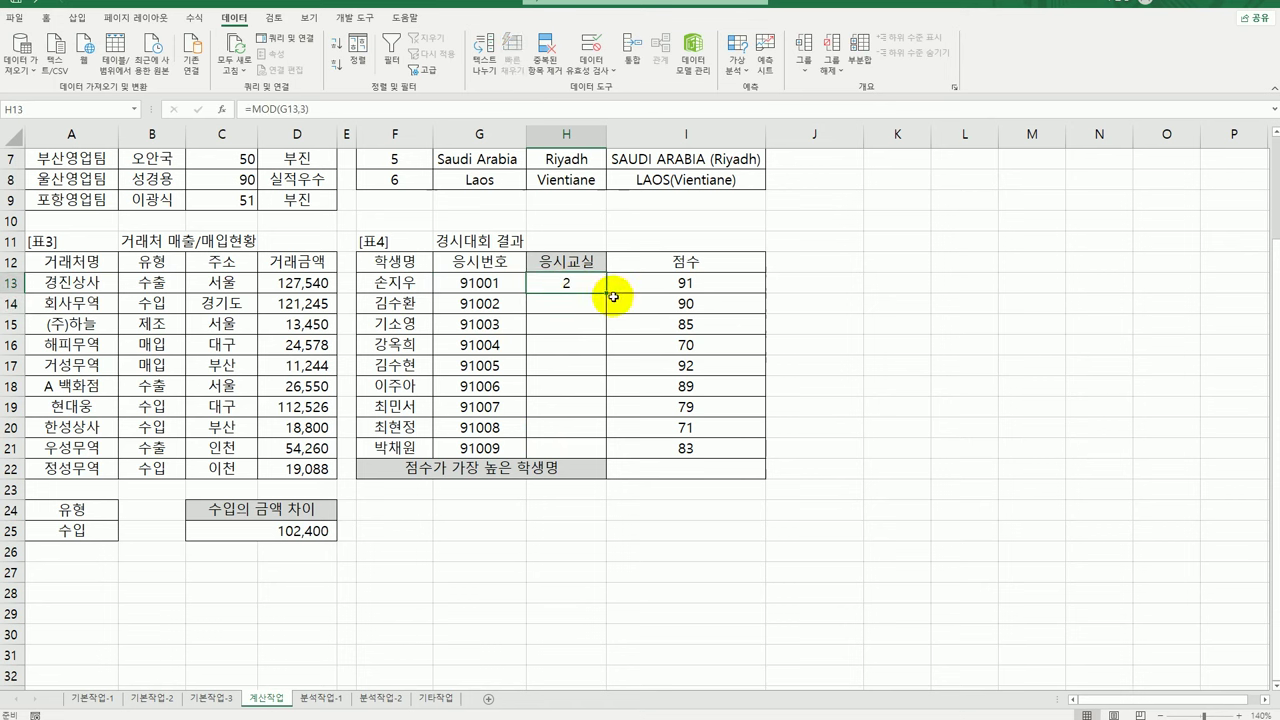
{"action": "left_click_drag", "start_coordinate": [605, 293], "coordinate": [601, 462]}
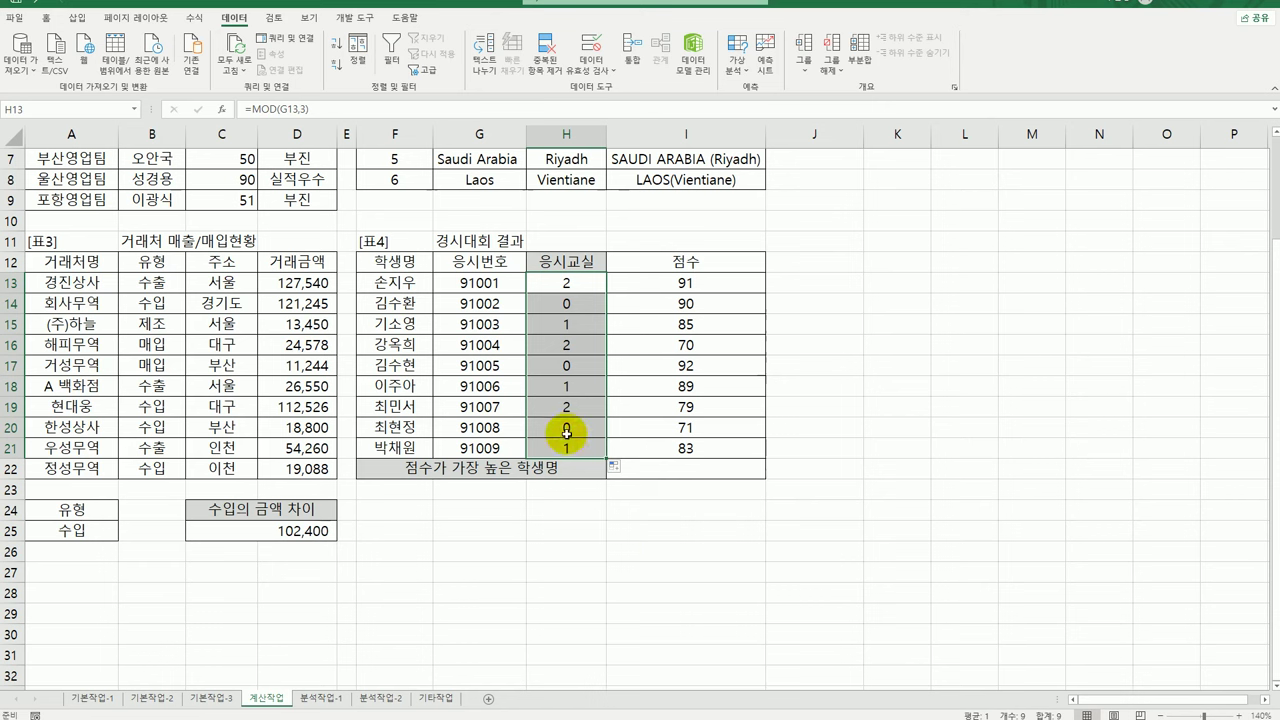
{"action": "left_click", "coordinate": [566, 426]}
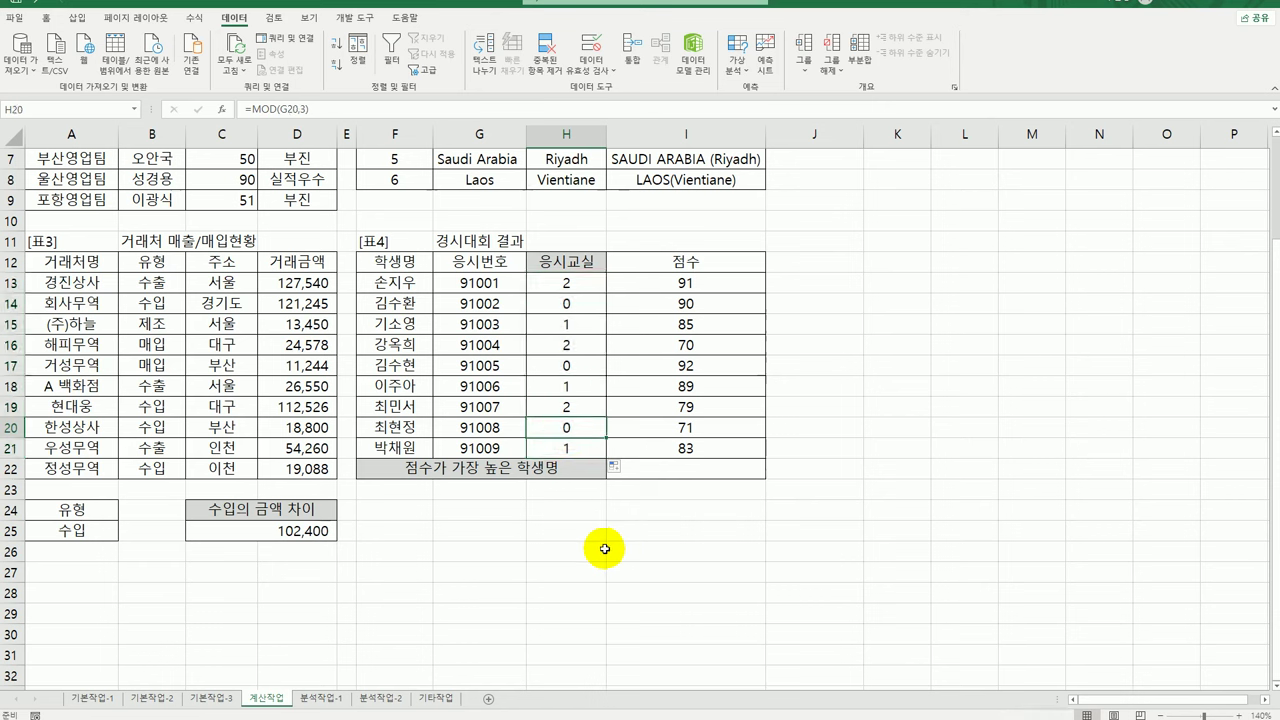
- Wrap the MOD formula in H13 in a CHOOSE function with MOD(G13,3)+1 as its Index_num
{"action": "left_click", "coordinate": [574, 282]}
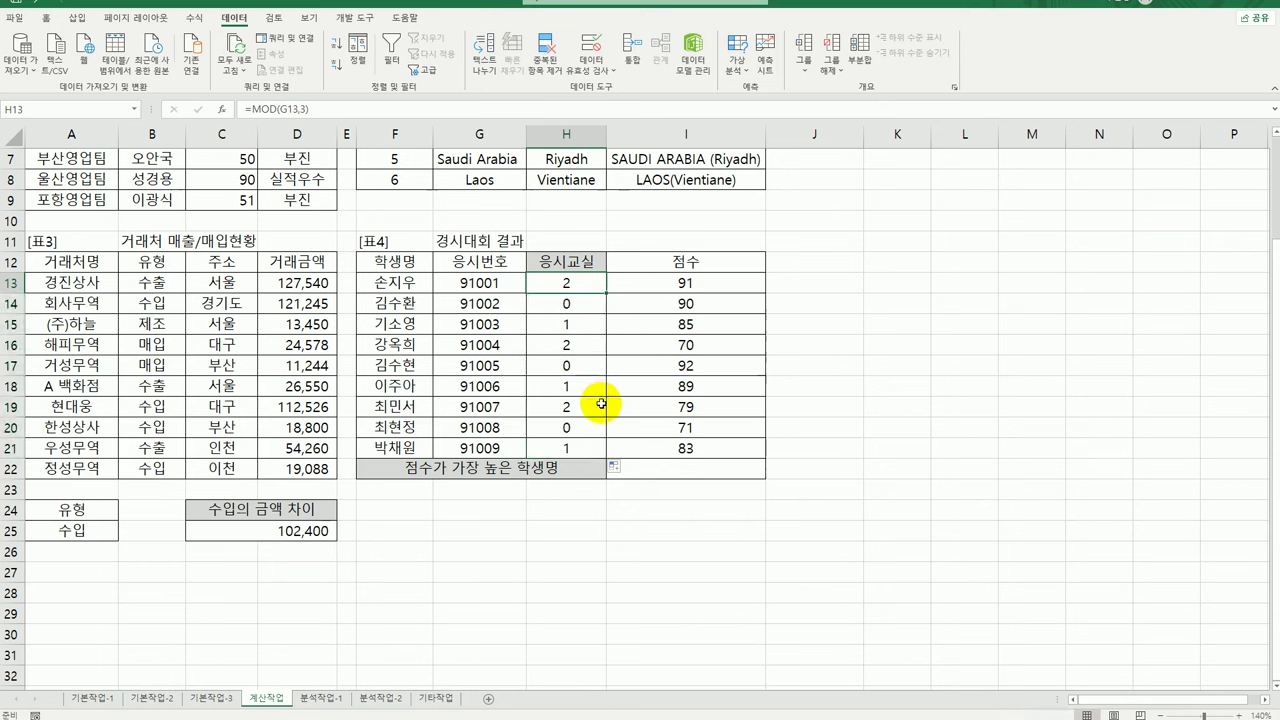
{"action": "double_click", "coordinate": [565, 289]}
{"action": "left_click", "coordinate": [444, 283]}
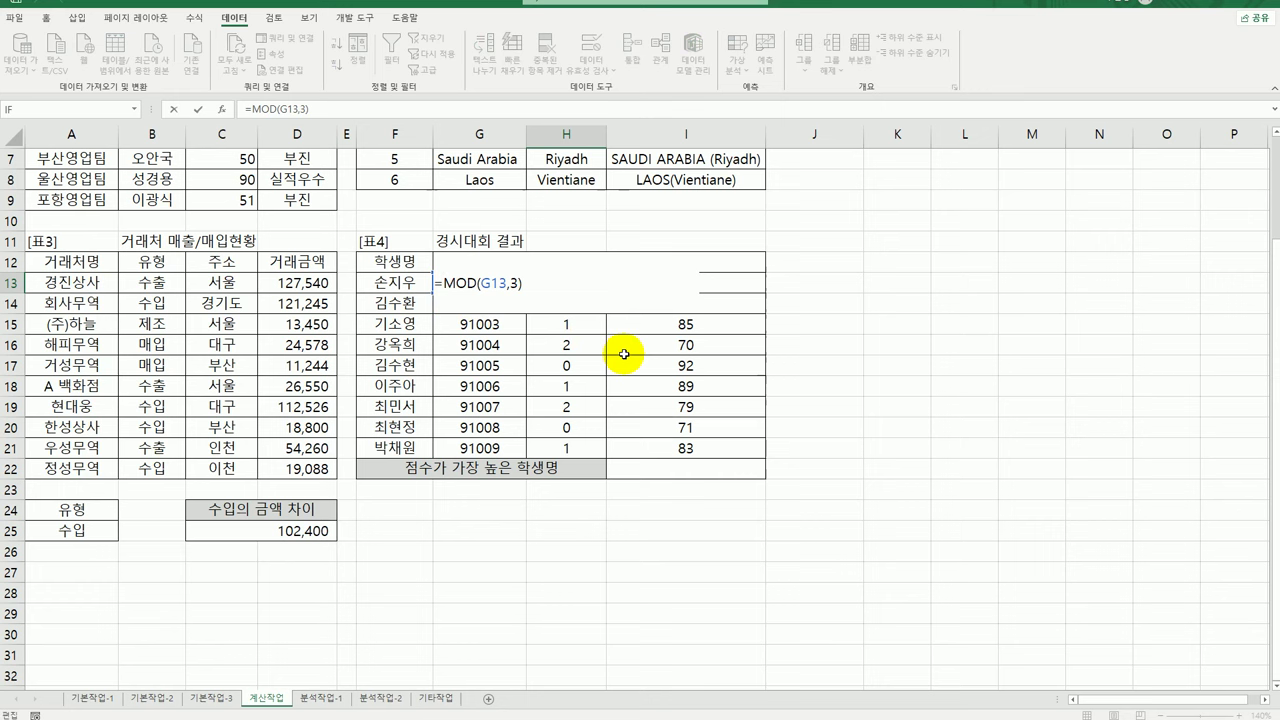
{"action": "type", "text": "choo"}
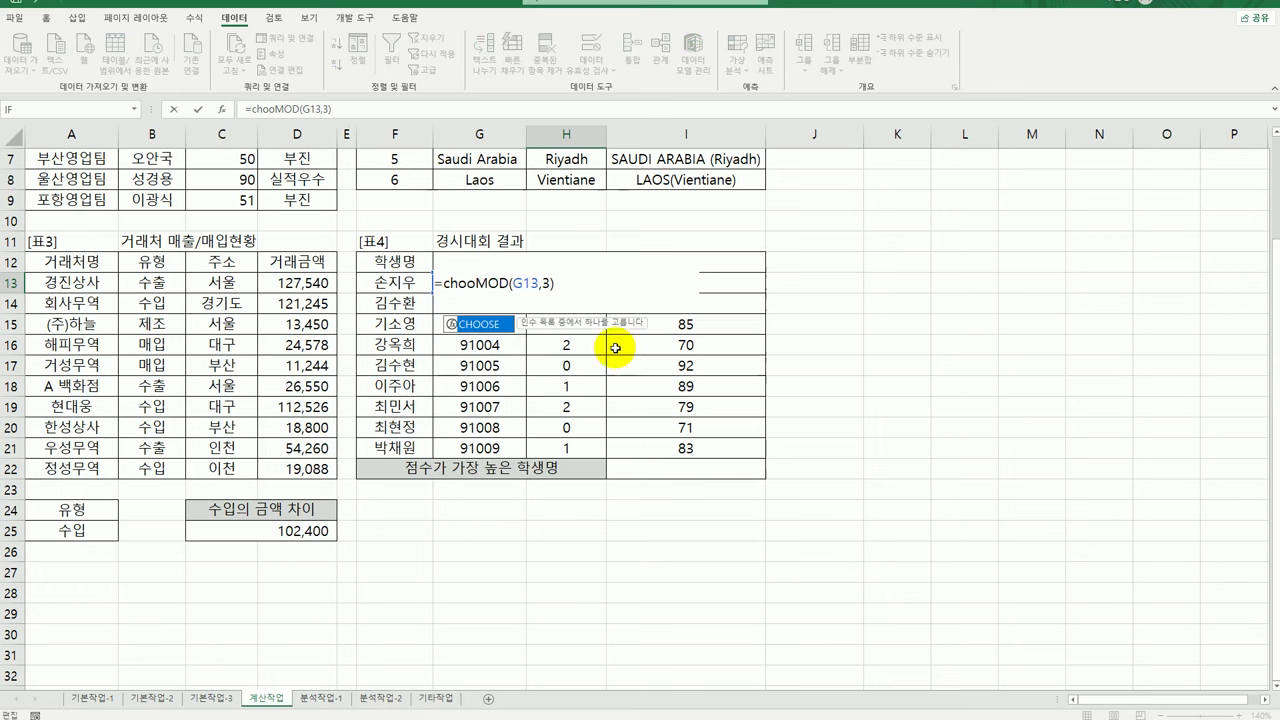
{"action": "double_click", "coordinate": [480, 325]}
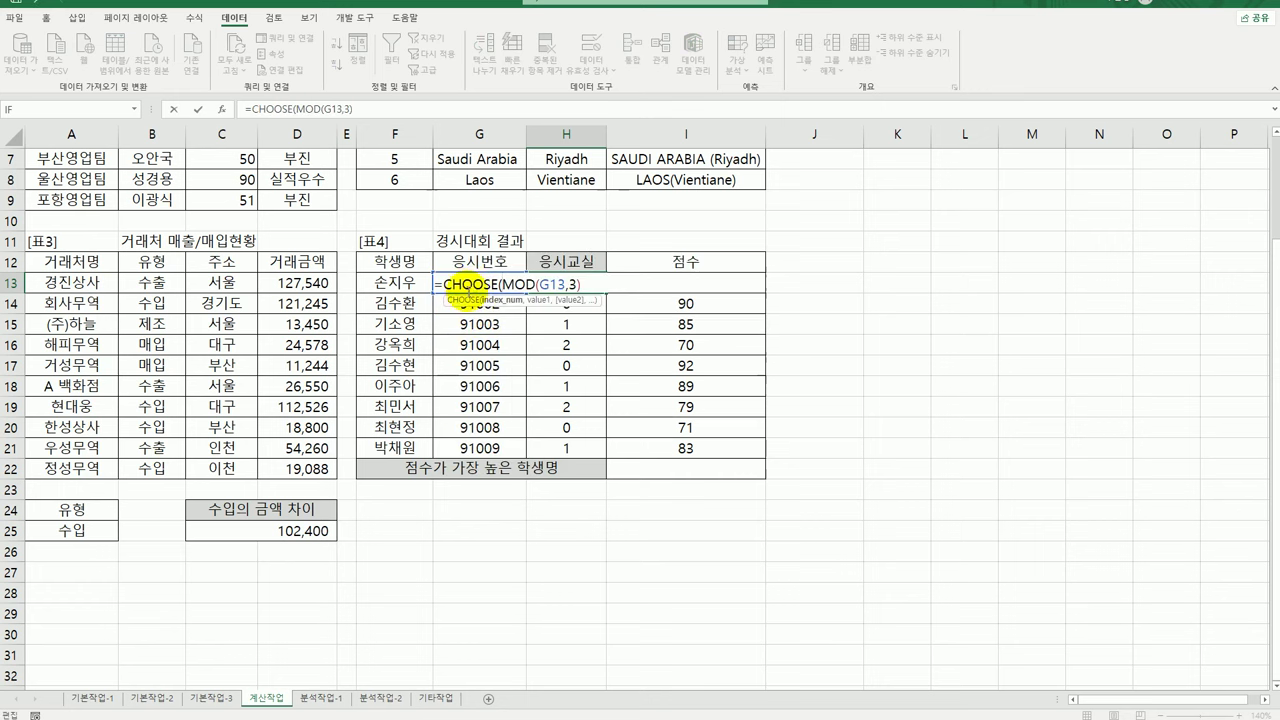
{"action": "left_click", "coordinate": [224, 108]}
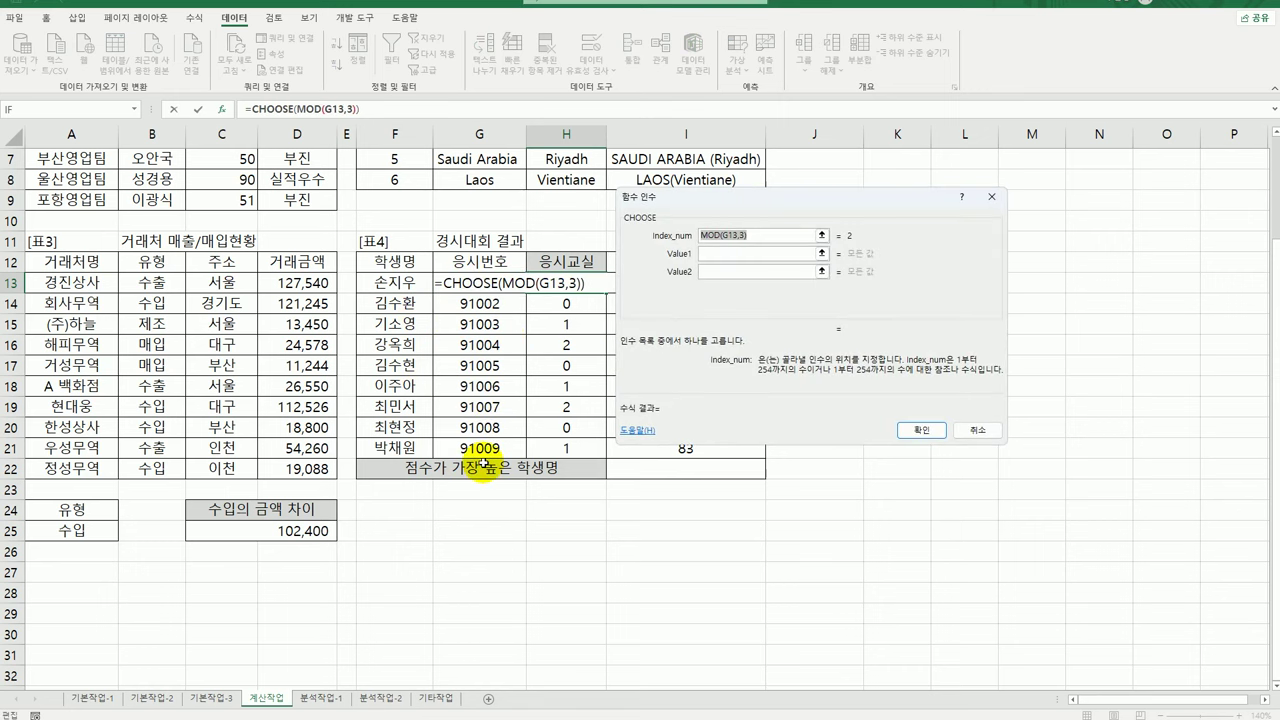
{"action": "left_click", "coordinate": [727, 255]}
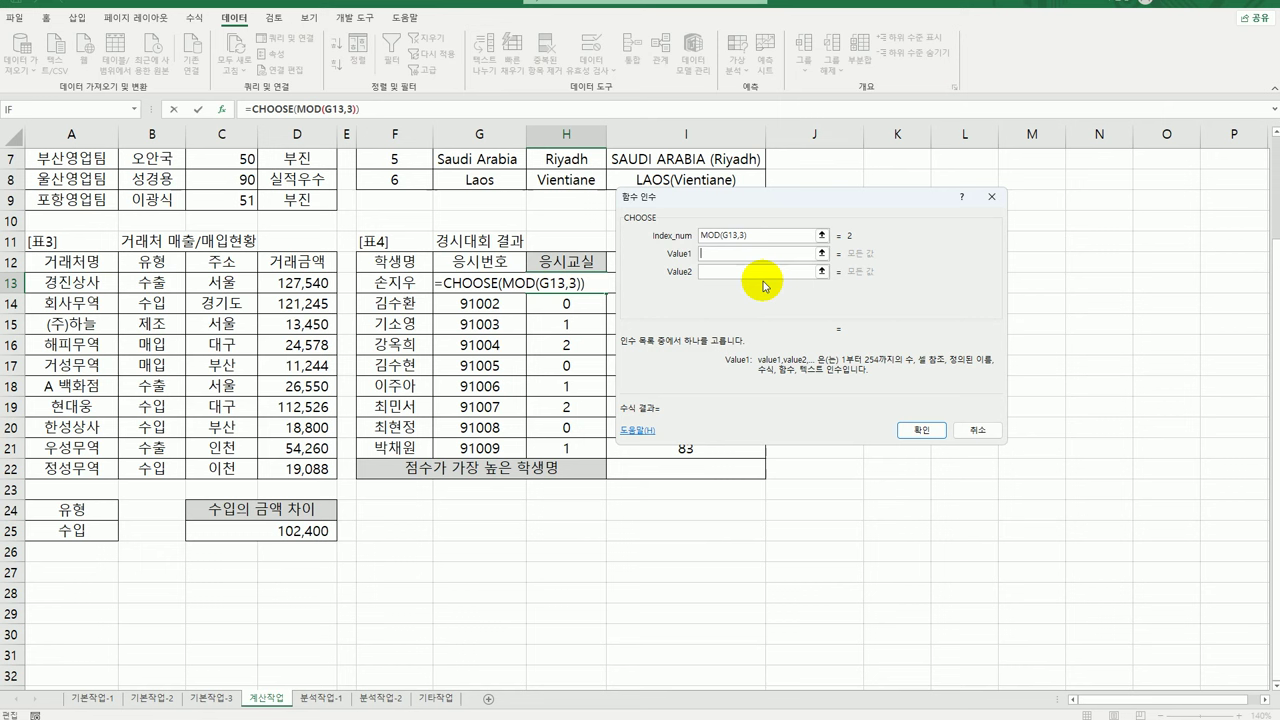
{"action": "left_click", "coordinate": [748, 235]}
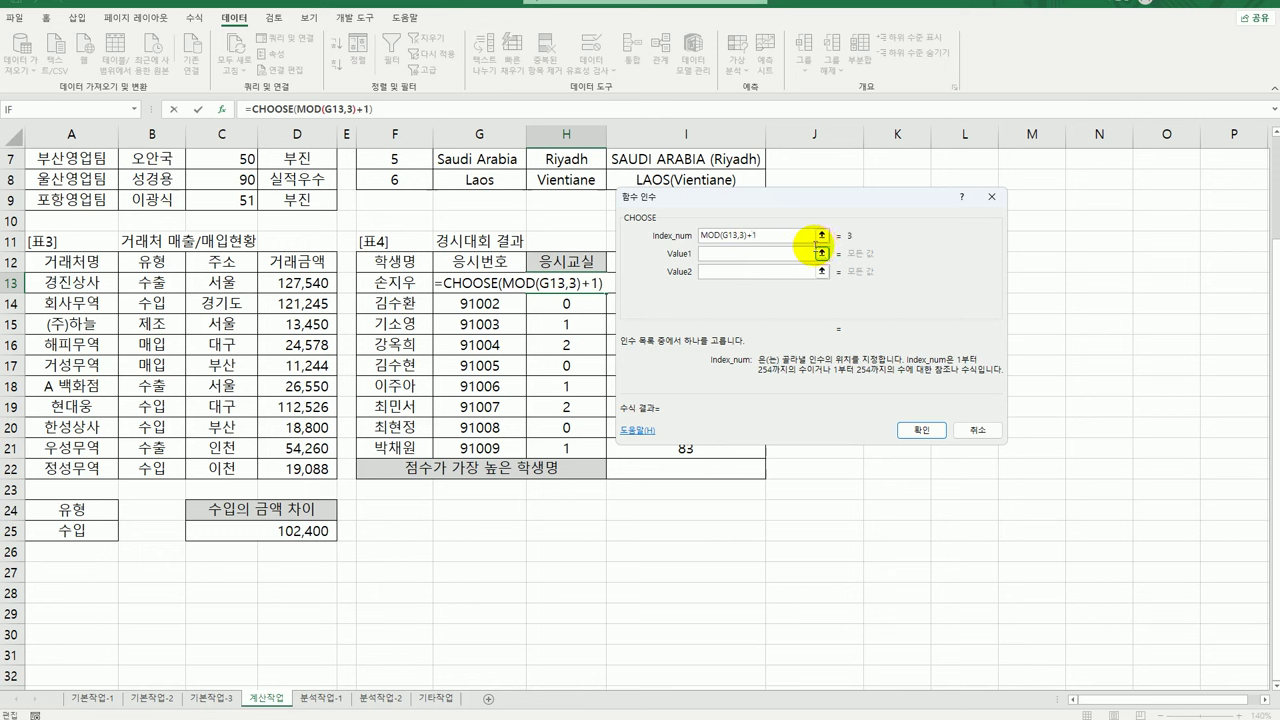
- Set the CHOOSE function's Value1 to "A반", Value2 to "B반" and Value3 to "C반" for H13
{"action": "left_click", "coordinate": [752, 255]}
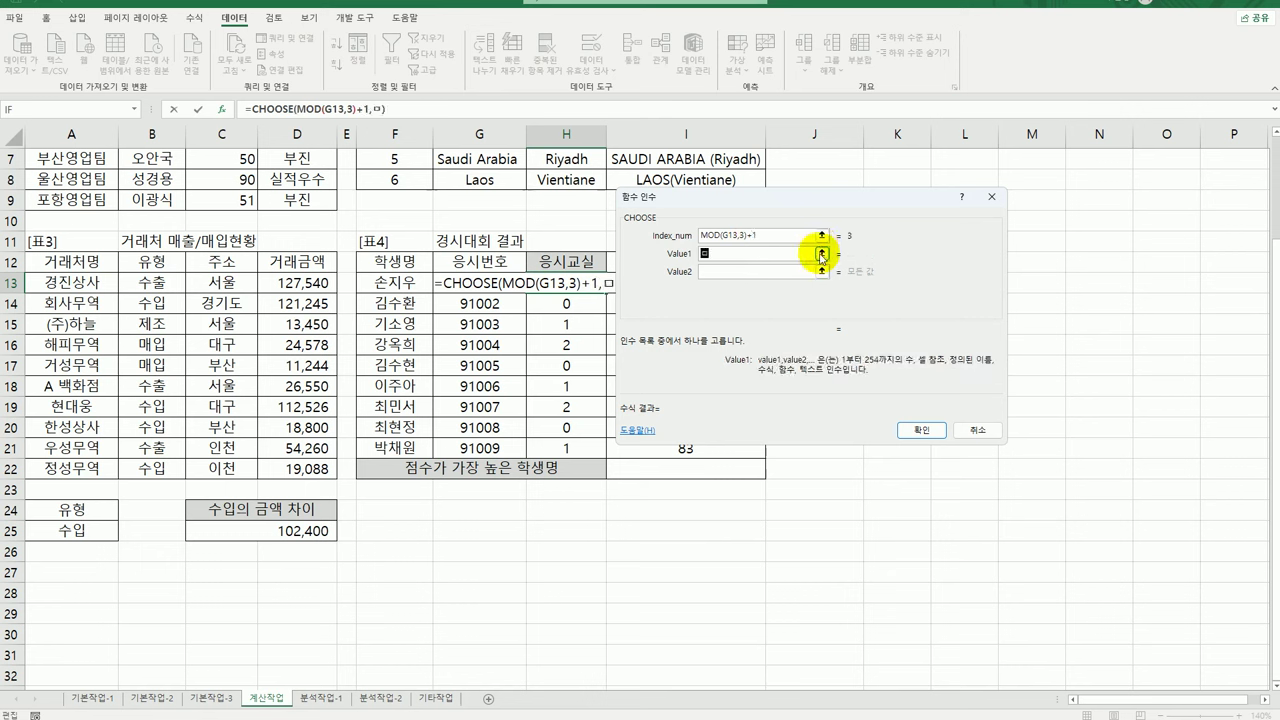
{"action": "type", "text": "A반"}
{"action": "key", "text": "Tab"}
{"action": "type", "text": "ㅠ"}
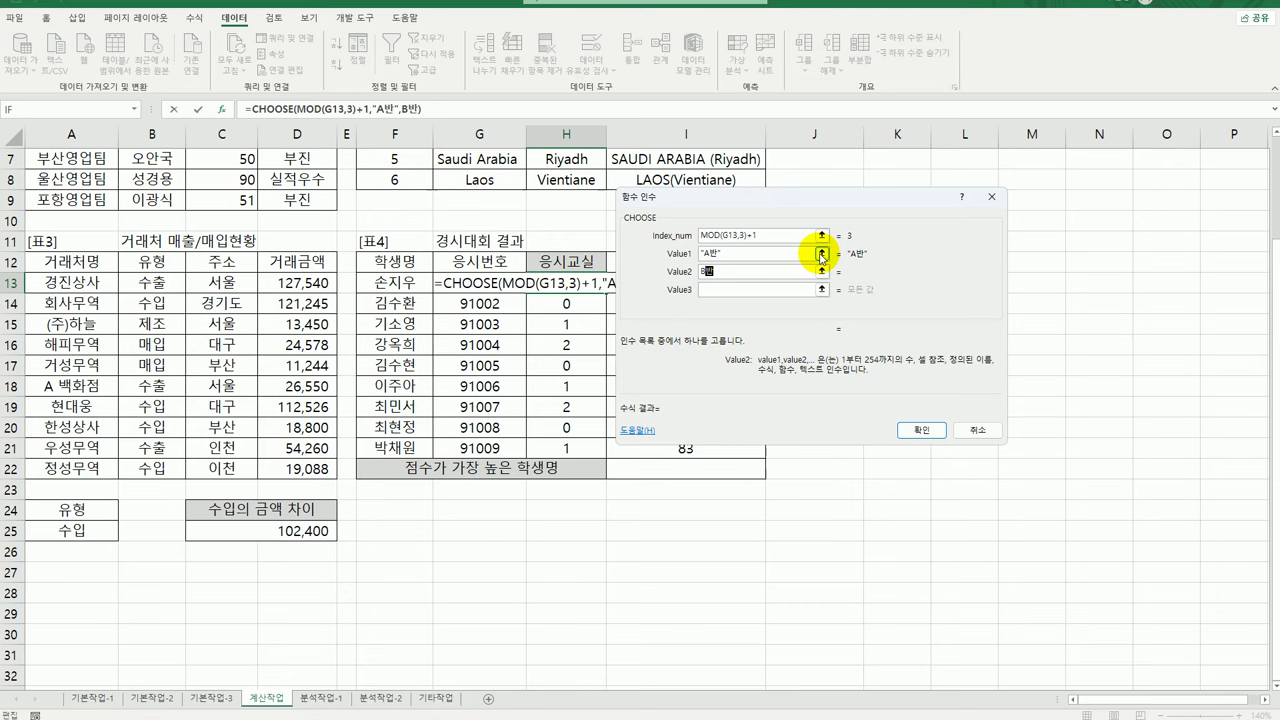
{"action": "key", "text": "Tab"}
{"action": "type", "text": "C"}
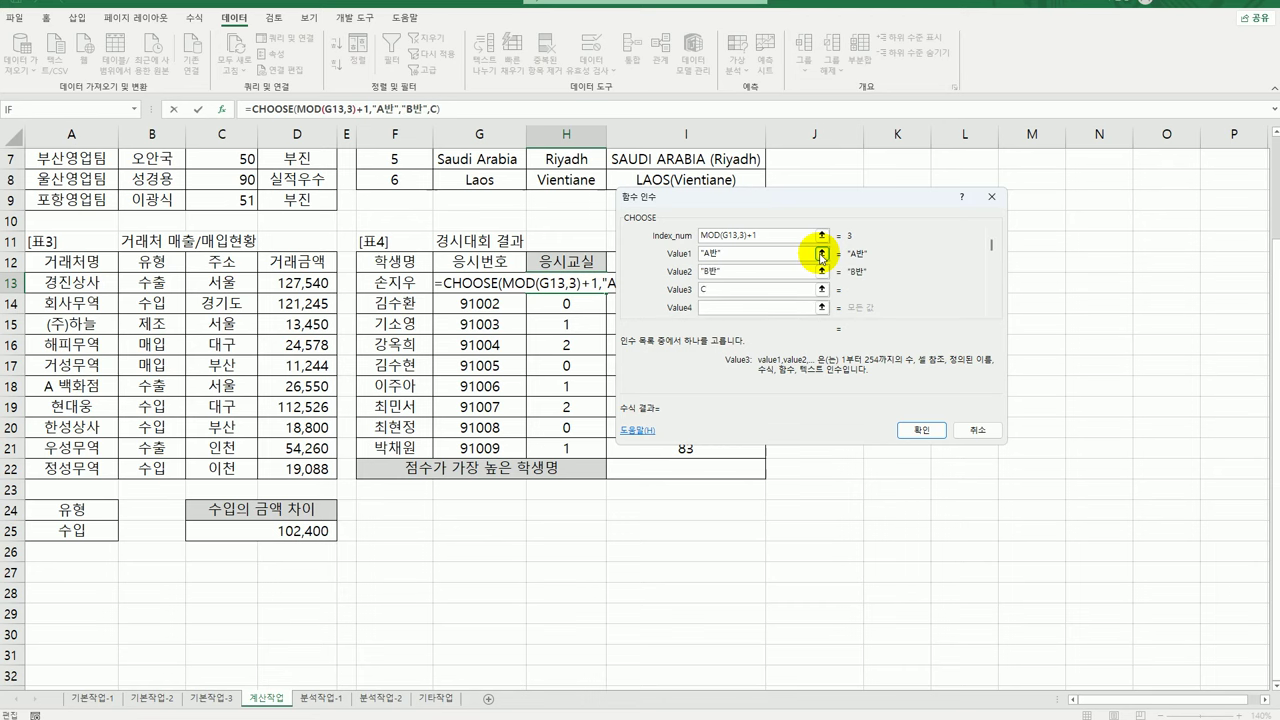
{"action": "type", "text": "반"}
{"action": "key", "text": "Tab"}
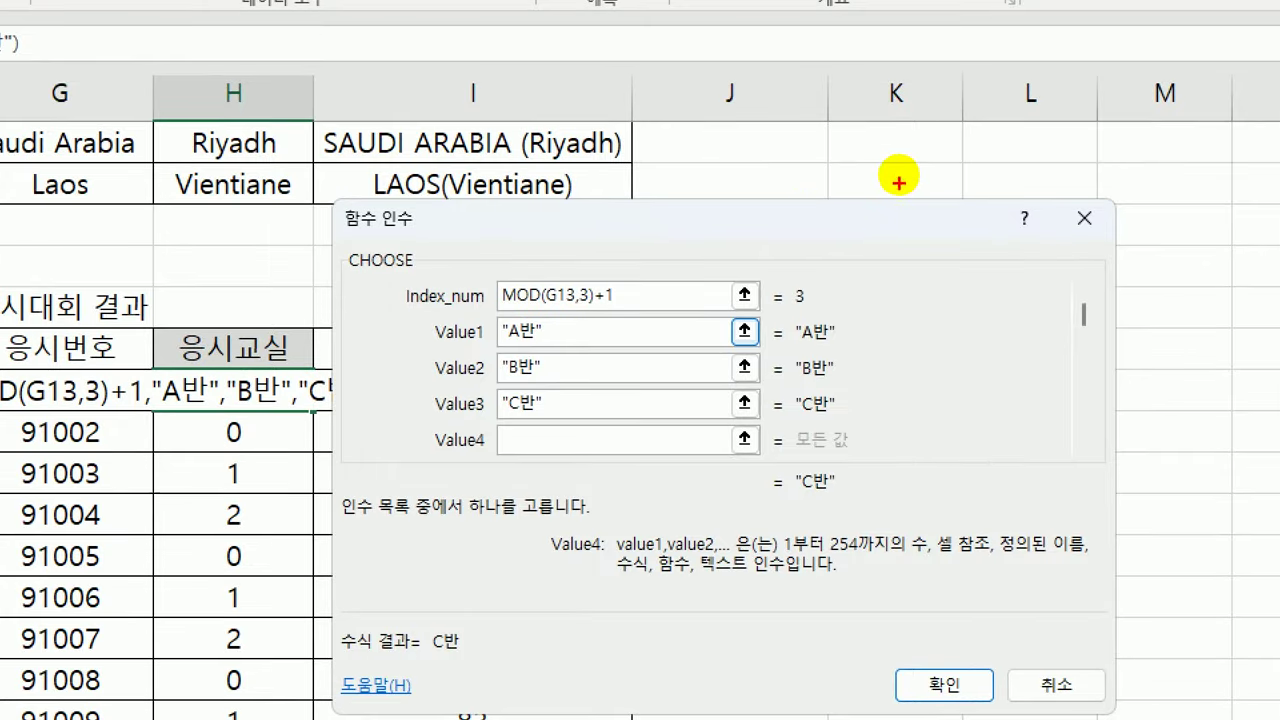
{"action": "left_click_drag", "start_coordinate": [503, 300], "coordinate": [578, 307]}
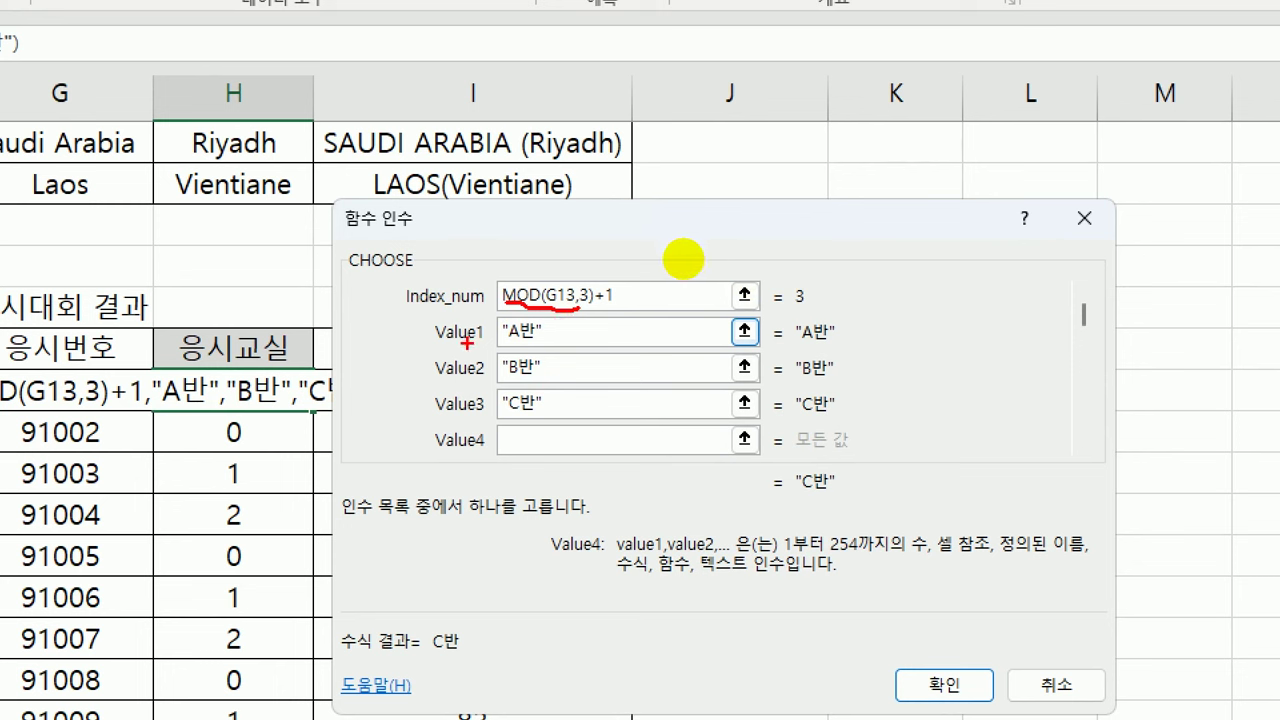
{"action": "mouse_move", "coordinate": [430, 341]}
{"action": "left_mouse_down"}
{"action": "mouse_move", "coordinate": [482, 316]}
{"action": "mouse_move", "coordinate": [427, 323]}
{"action": "left_mouse_up"}
{"action": "left_click_drag", "start_coordinate": [590, 310], "coordinate": [628, 309]}
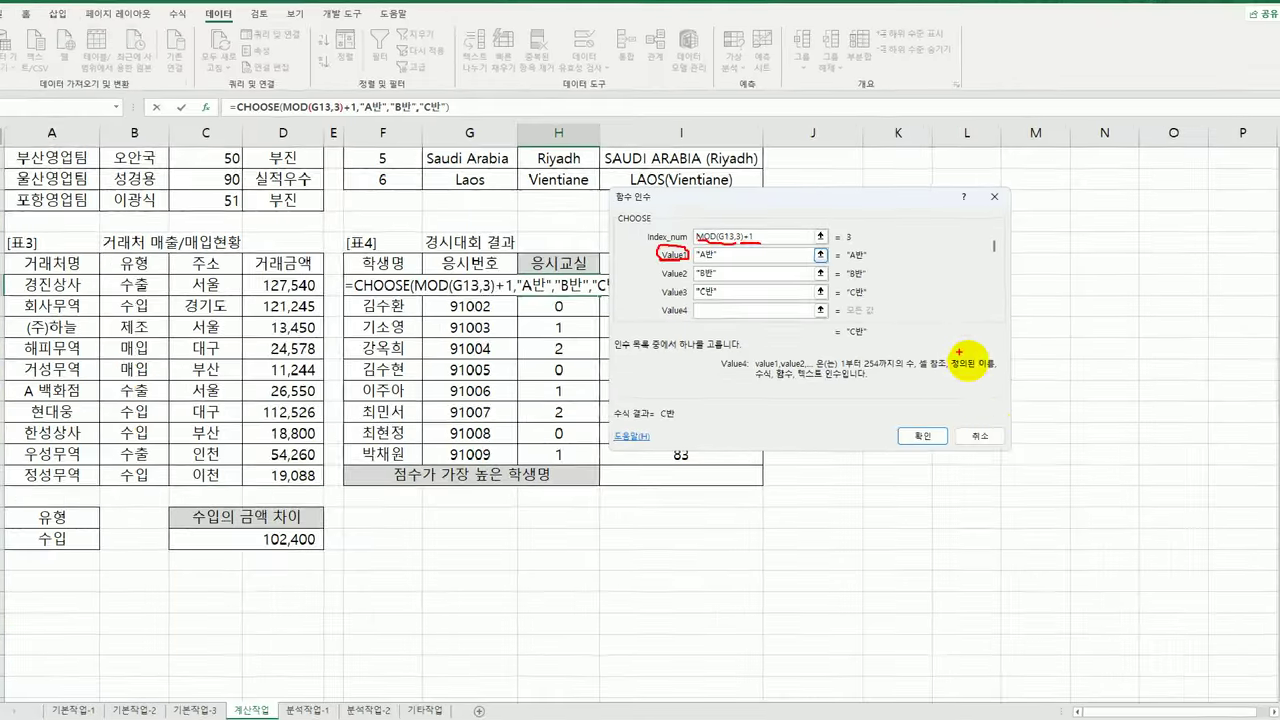
- Confirm the CHOOSE formula in H13 and fill it down the 응시교실 column to H21
{"action": "left_click", "coordinate": [922, 436]}
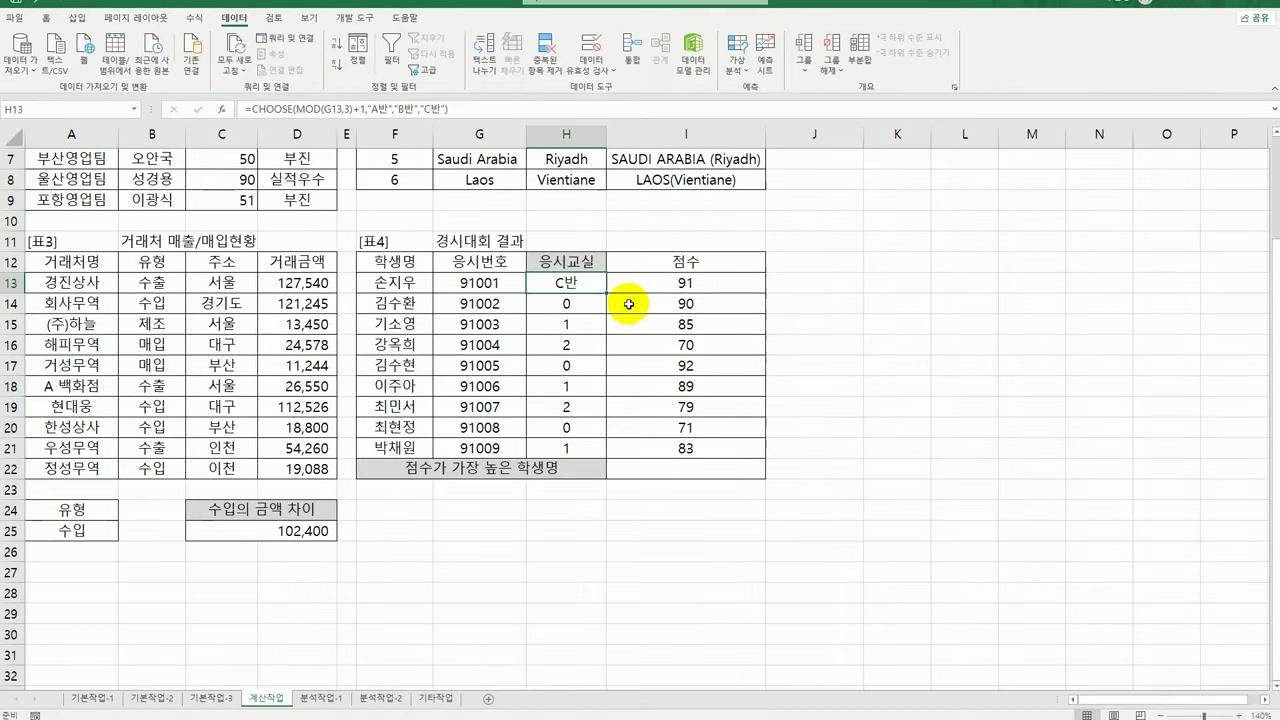
{"action": "left_click_drag", "start_coordinate": [606, 292], "coordinate": [595, 450]}
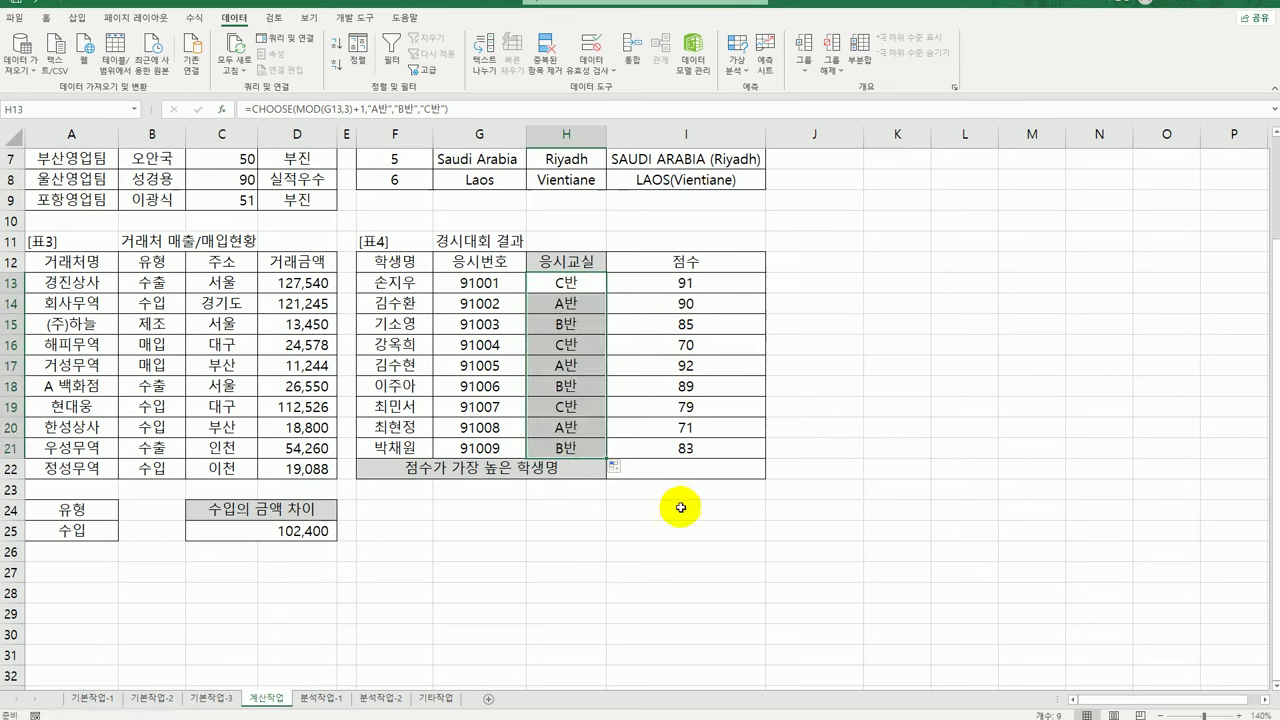
- Enter =MAX(I13:I21) in I22 beside 점수가 가장 높은 학생명
{"action": "left_click", "coordinate": [645, 470]}
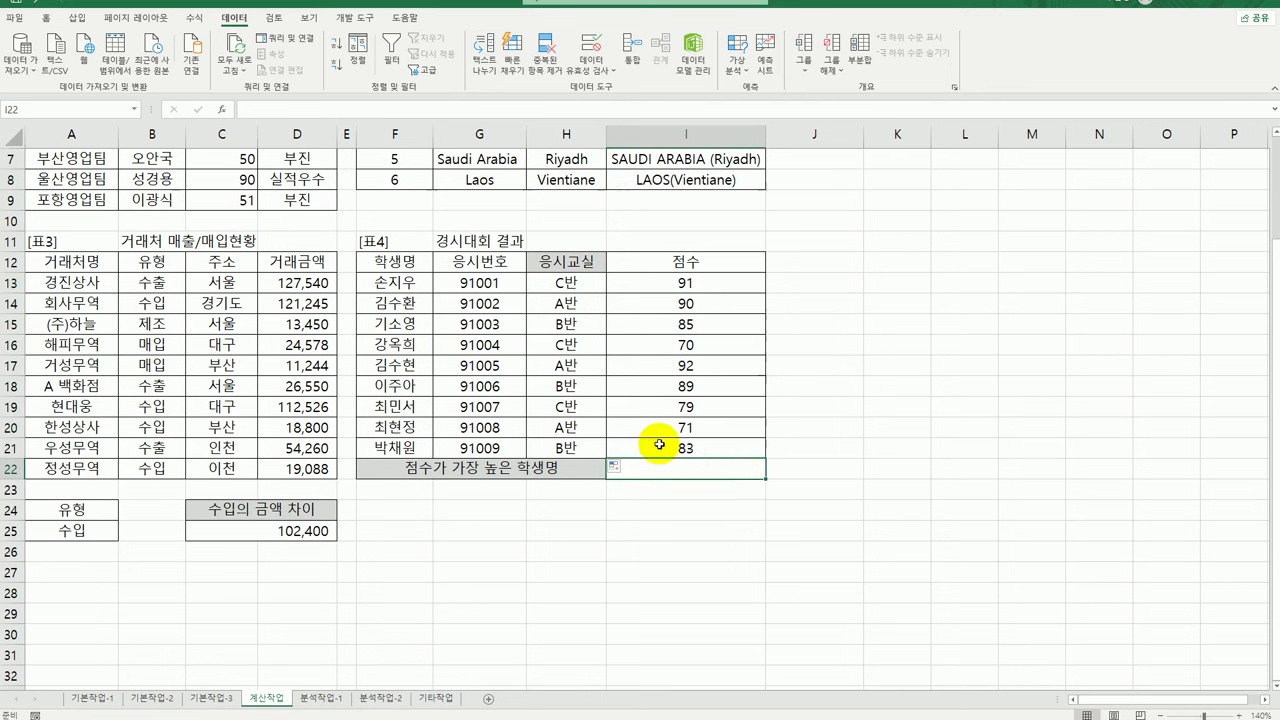
{"action": "left_click_drag", "start_coordinate": [685, 281], "coordinate": [676, 450]}
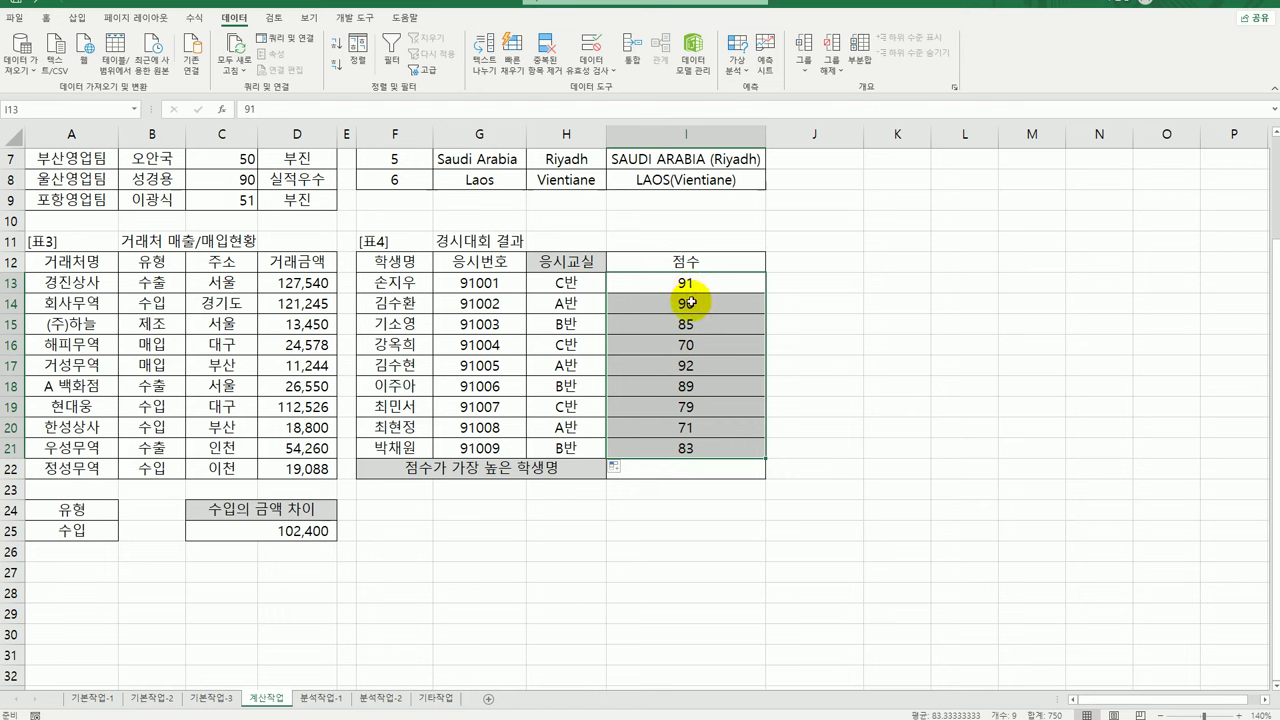
{"action": "left_click", "coordinate": [664, 468]}
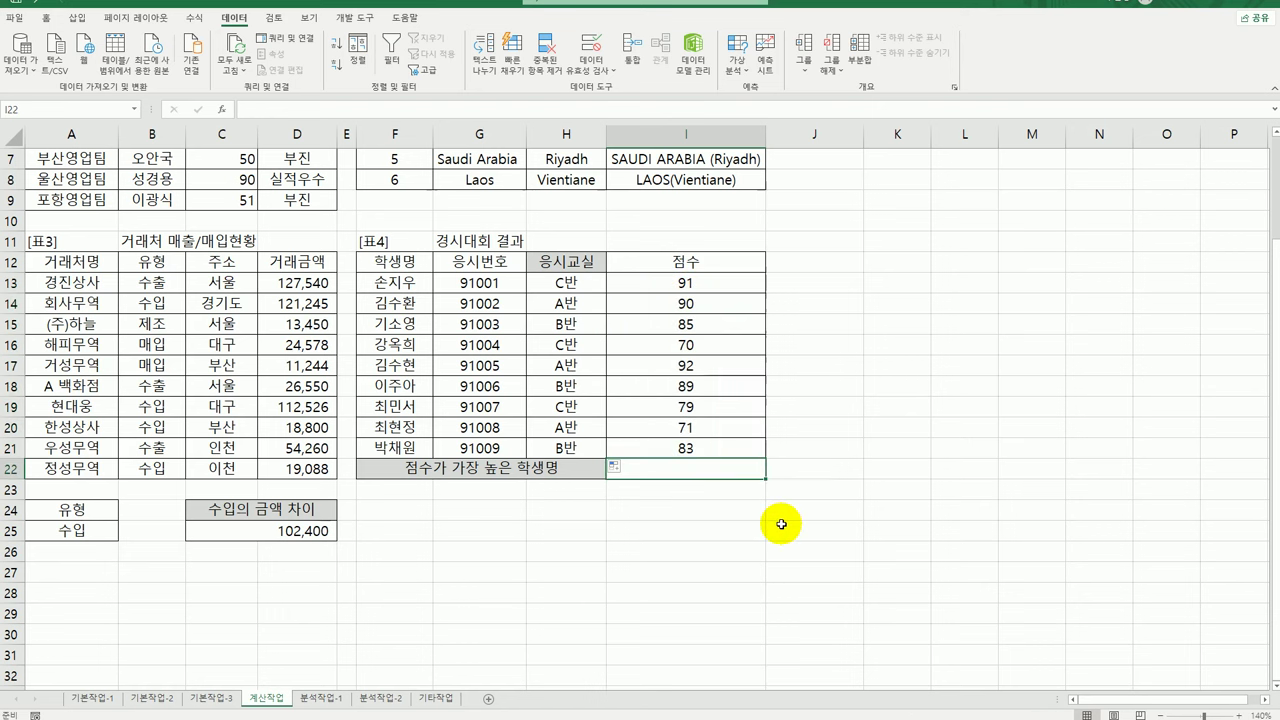
{"action": "type", "text": "="}
{"action": "key", "text": "BackSpace"}
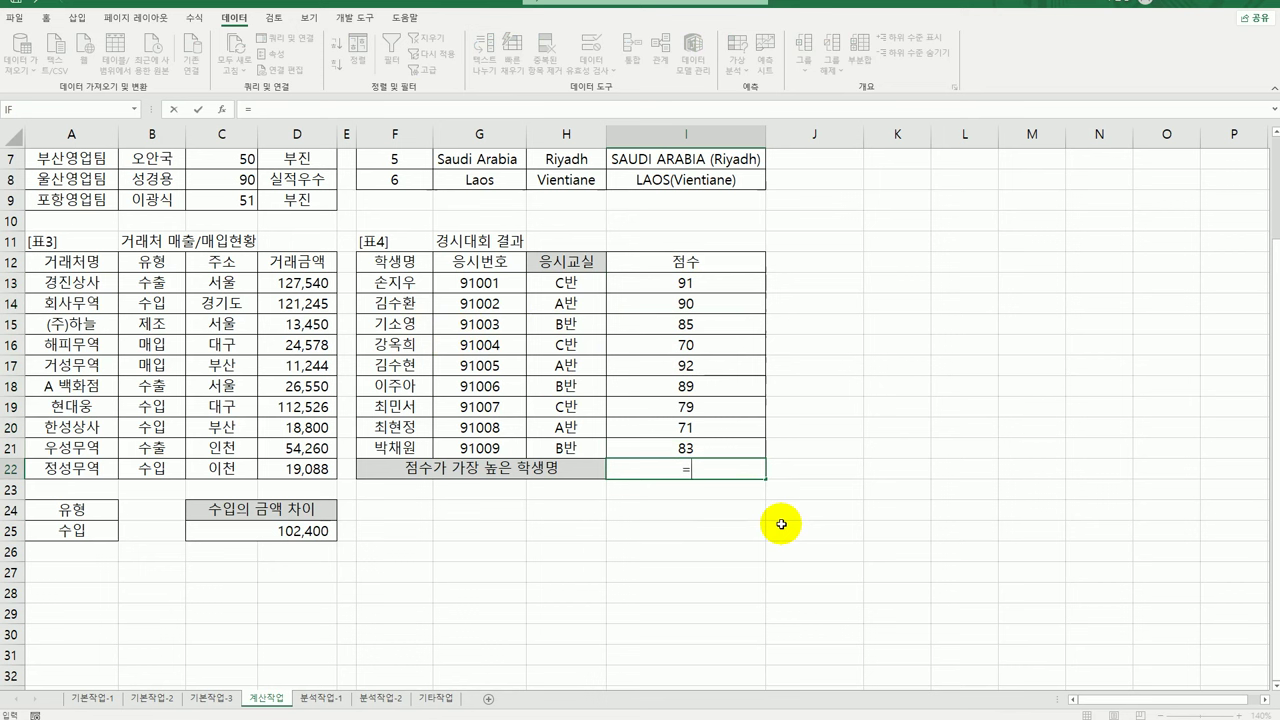
{"action": "type", "text": "m"}
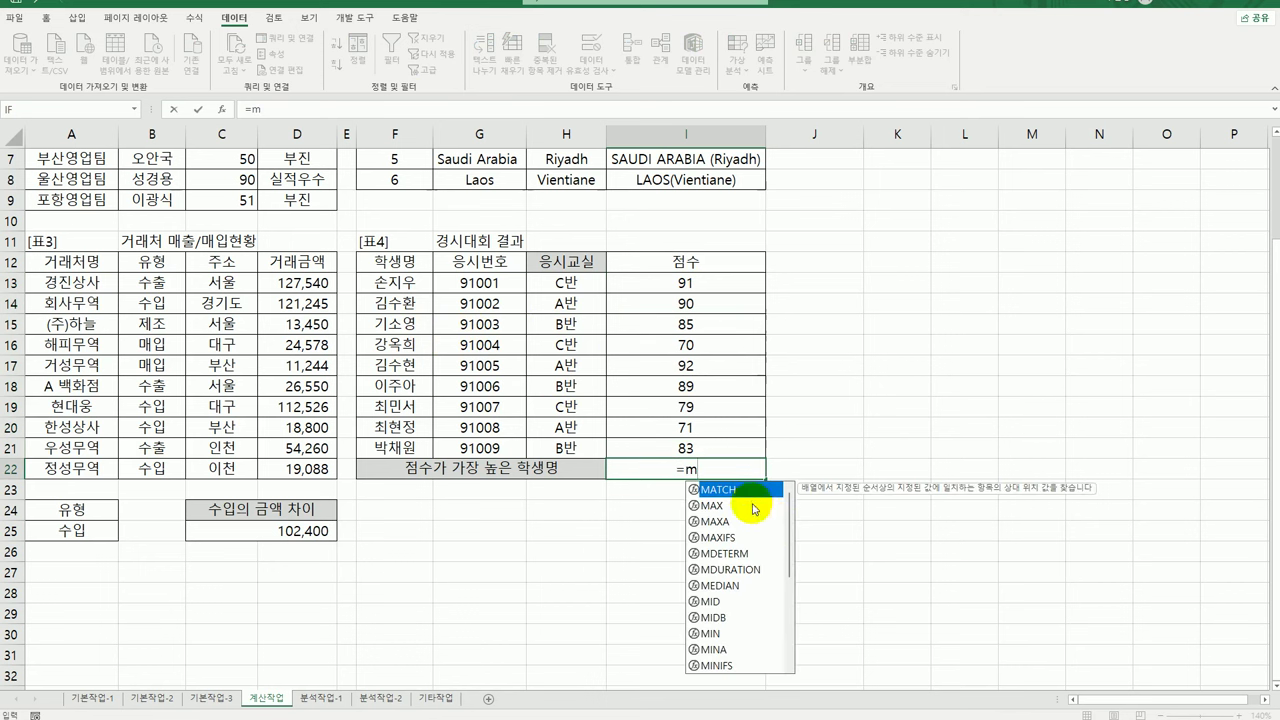
{"action": "double_click", "coordinate": [749, 503]}
{"action": "left_click_drag", "start_coordinate": [705, 283], "coordinate": [703, 446]}
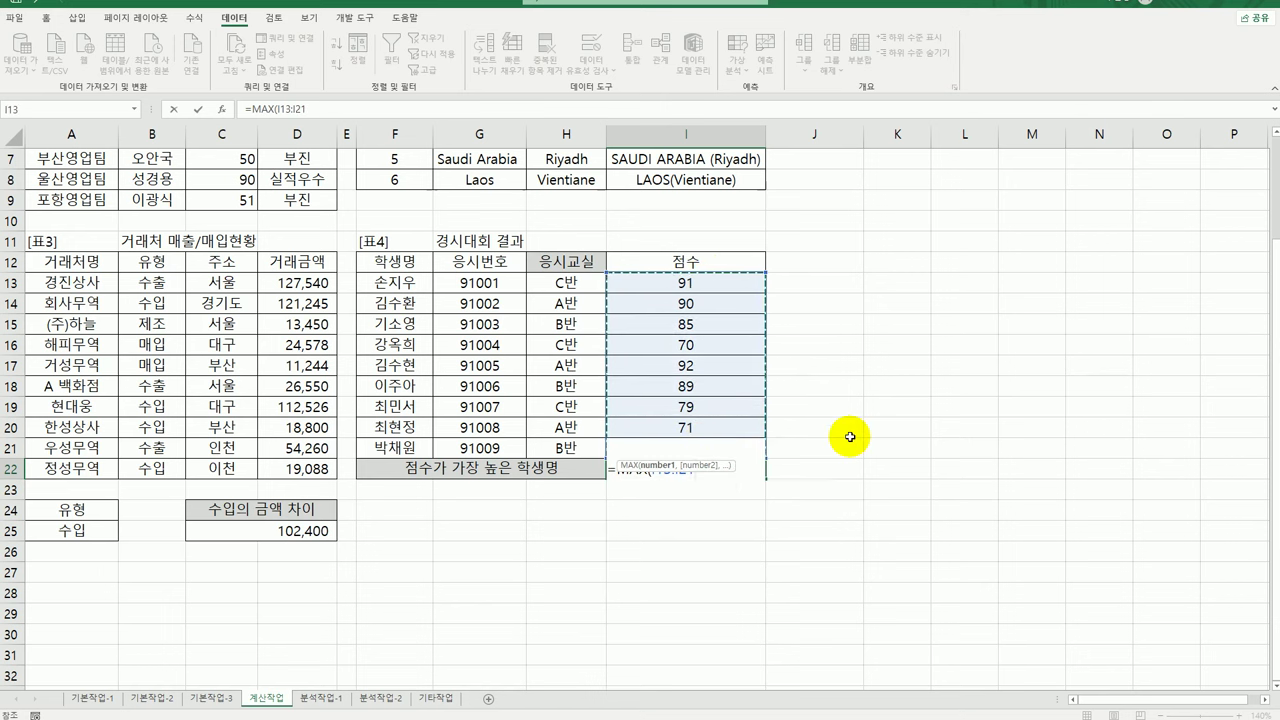
{"action": "type", "text": ")"}
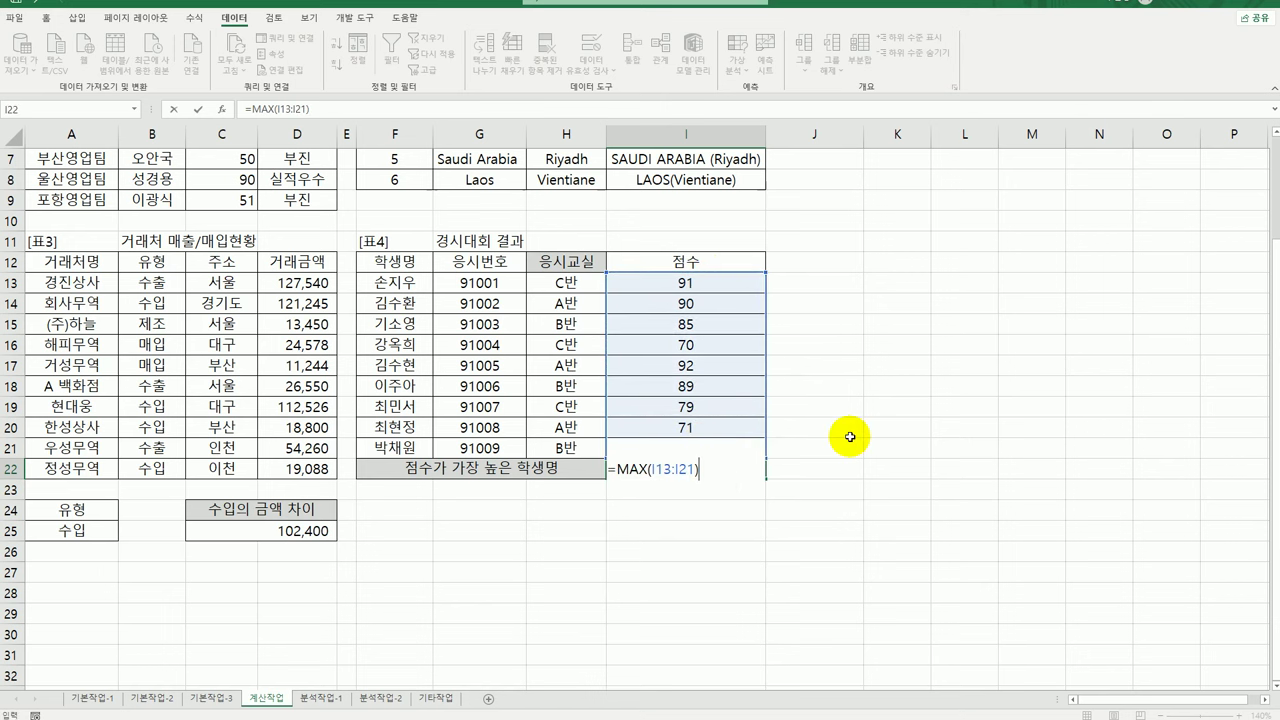
{"action": "key", "text": "Return"}
{"action": "left_click", "coordinate": [750, 470]}
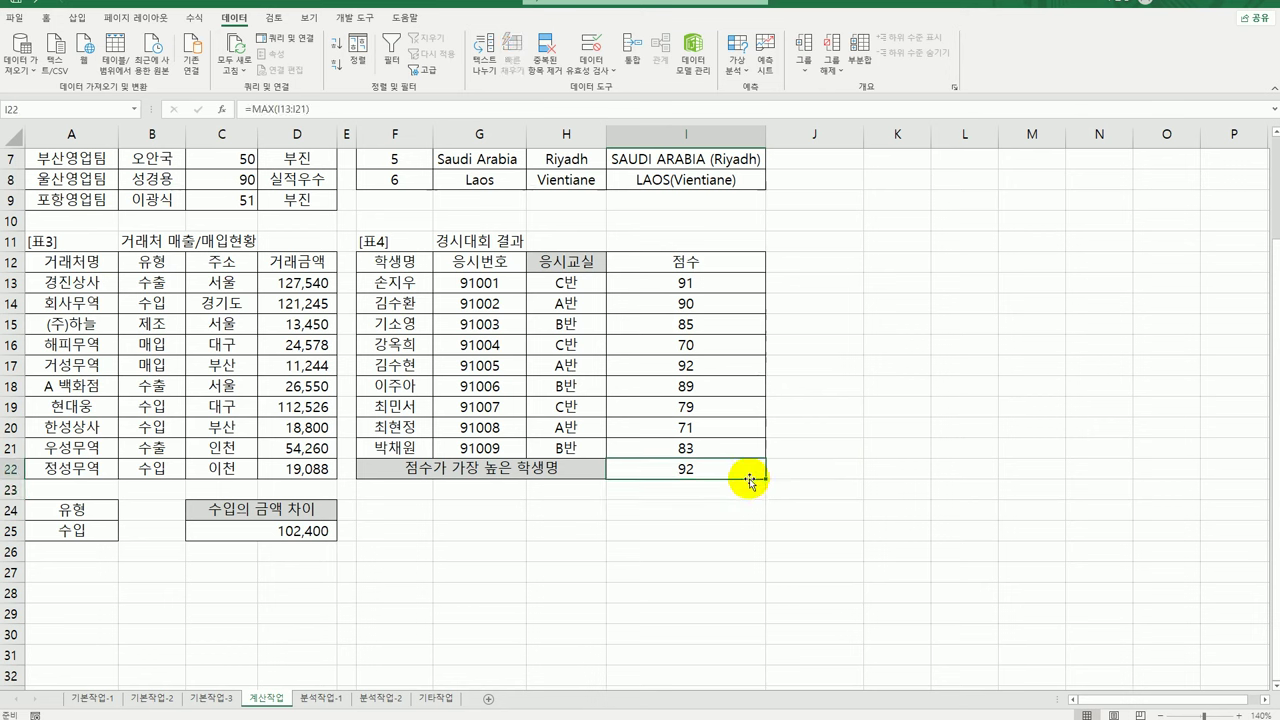
- Insert a MATCH function around the MAX formula in I22, using MAX(I13:I21) as its lookup value
{"action": "left_click", "coordinate": [703, 364]}
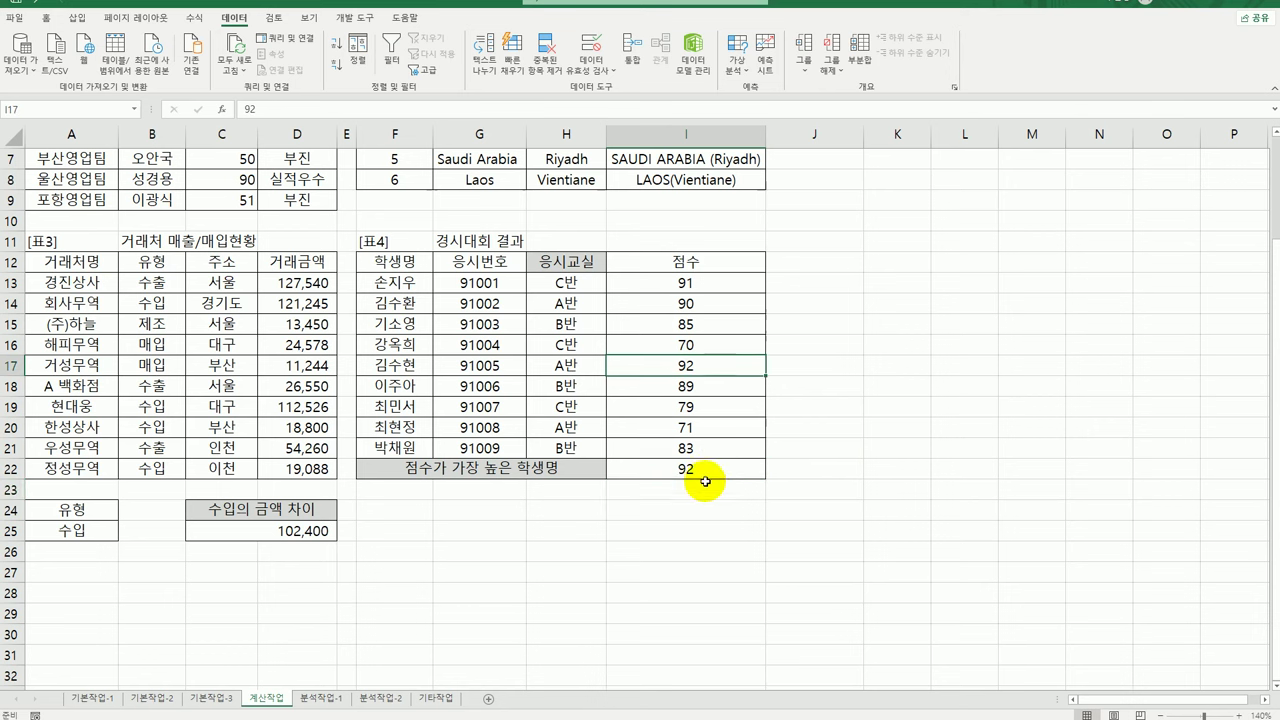
{"action": "left_click", "coordinate": [708, 470]}
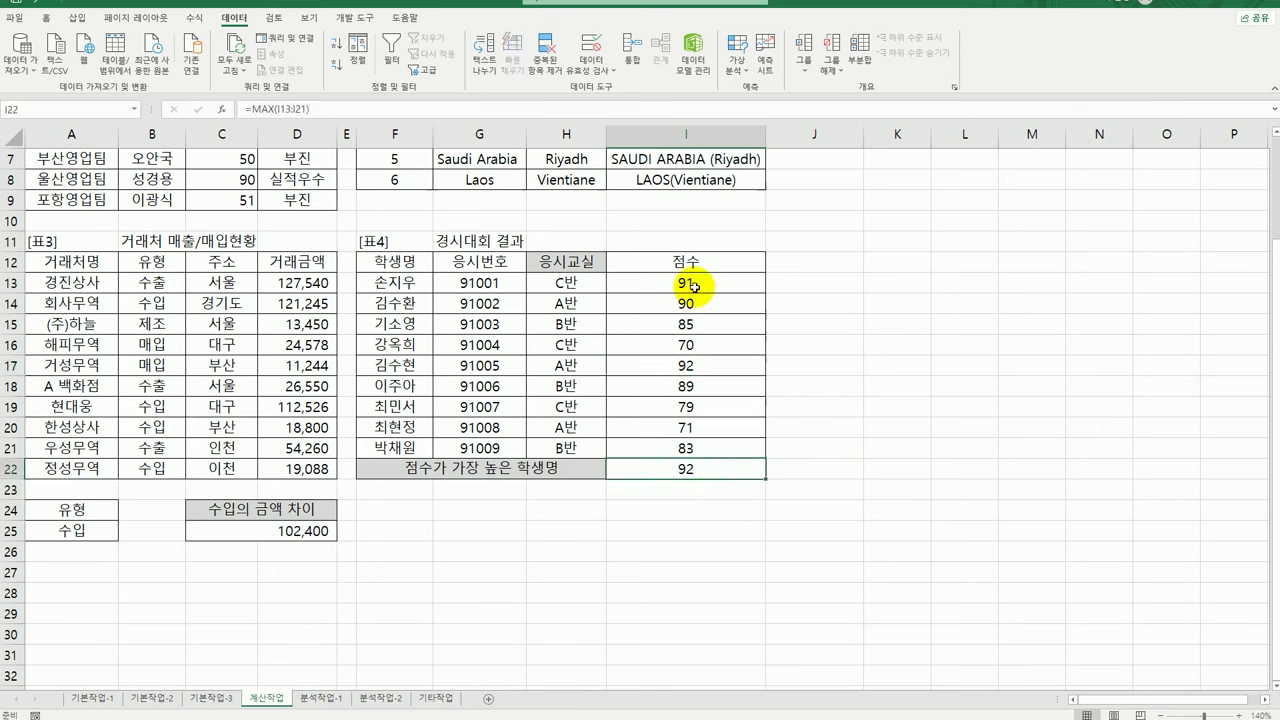
{"action": "left_click_drag", "start_coordinate": [689, 283], "coordinate": [694, 452]}
{"action": "left_click", "coordinate": [693, 477]}
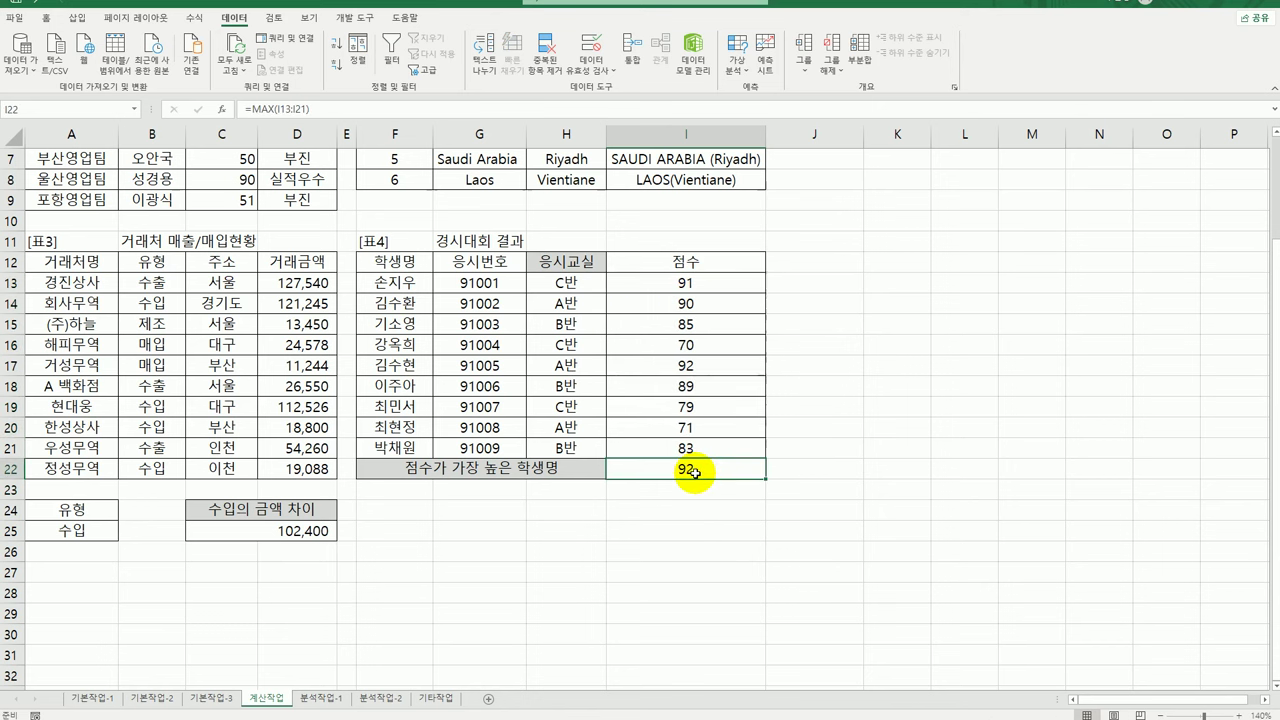
{"action": "double_click", "coordinate": [694, 472]}
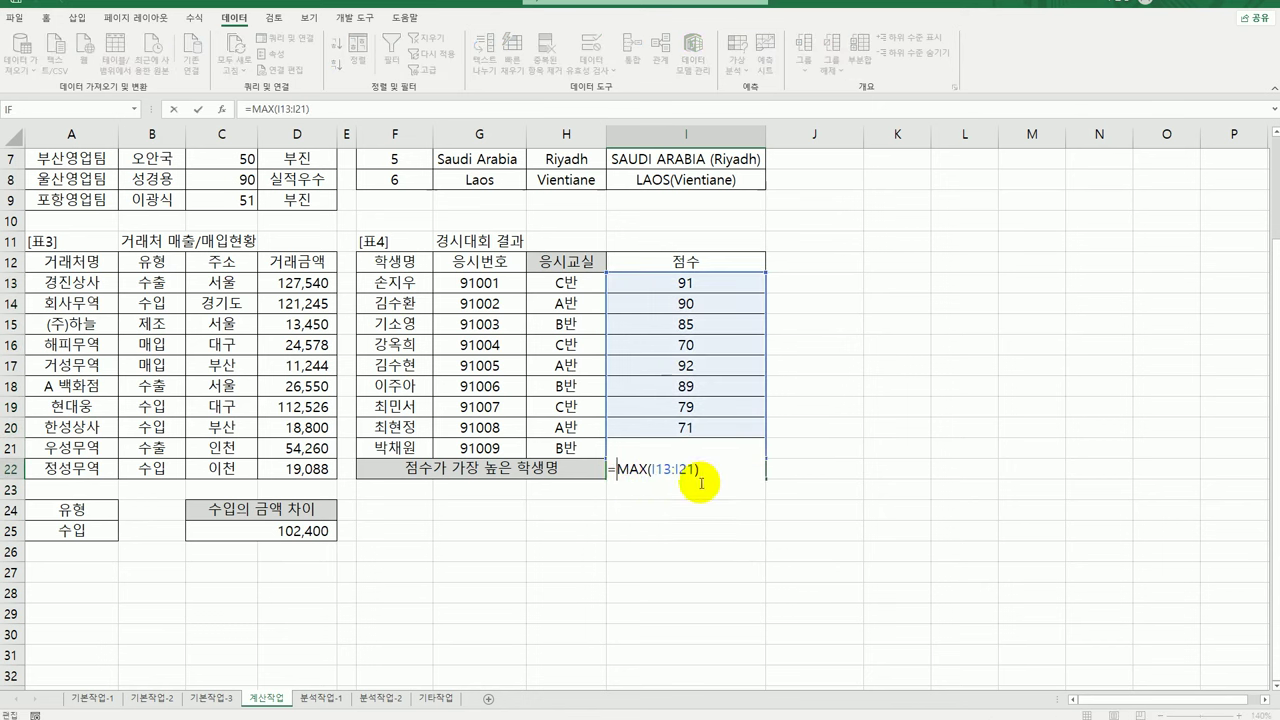
{"action": "key", "text": "Home"}
{"action": "key", "text": "Right"}
{"action": "type", "text": "m"}
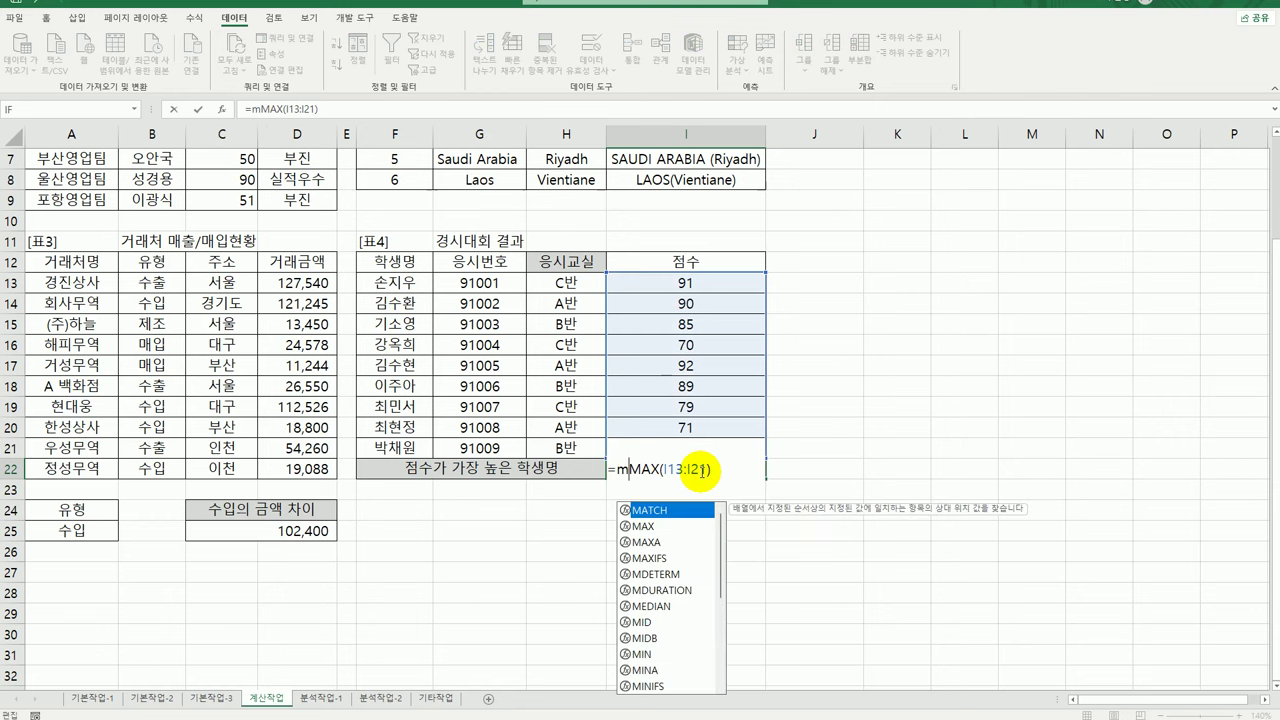
{"action": "double_click", "coordinate": [662, 515]}
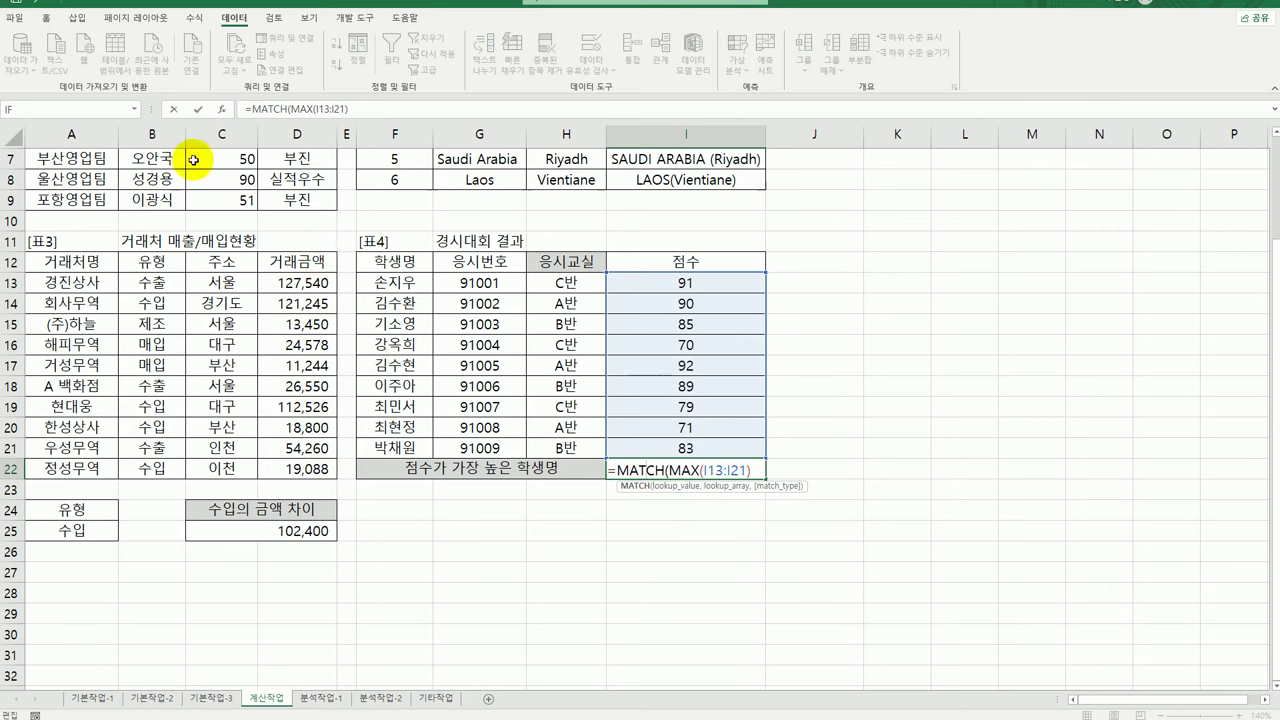
- Complete the MATCH function's arguments with Lookup_array I13:I21 and Match_type 0
{"action": "left_click", "coordinate": [221, 109]}
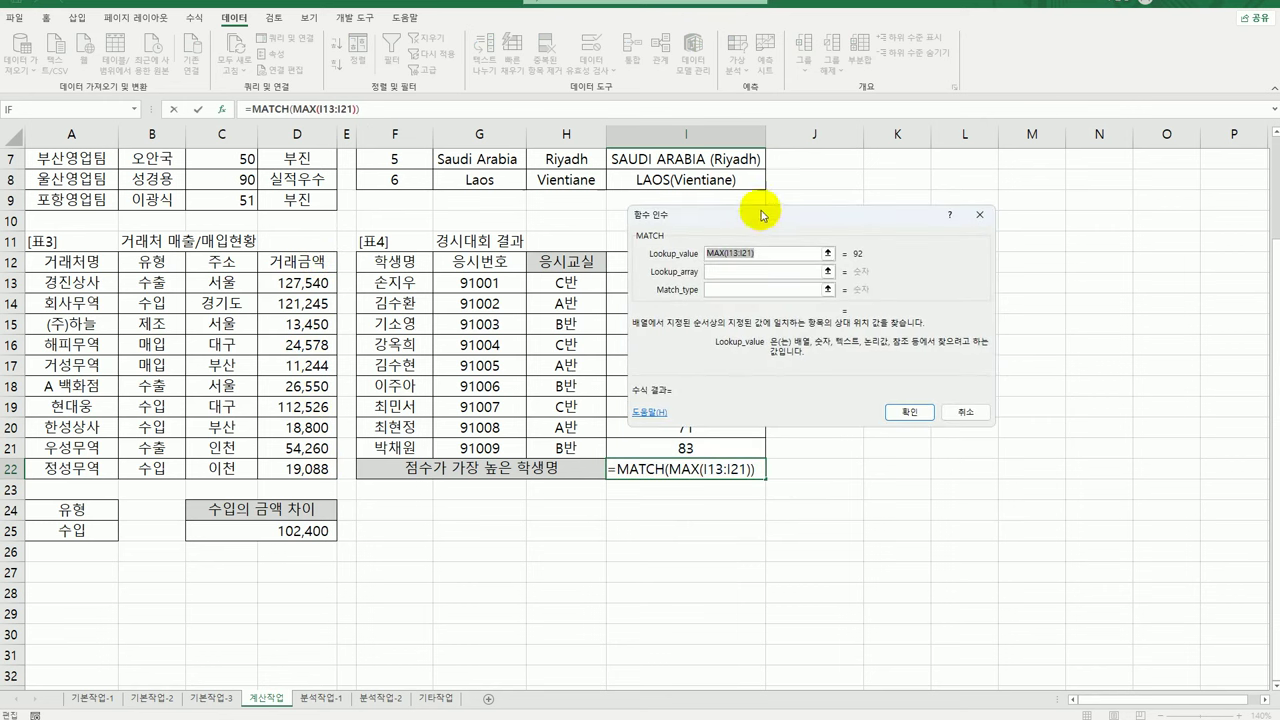
{"action": "left_click_drag", "start_coordinate": [754, 212], "coordinate": [896, 228]}
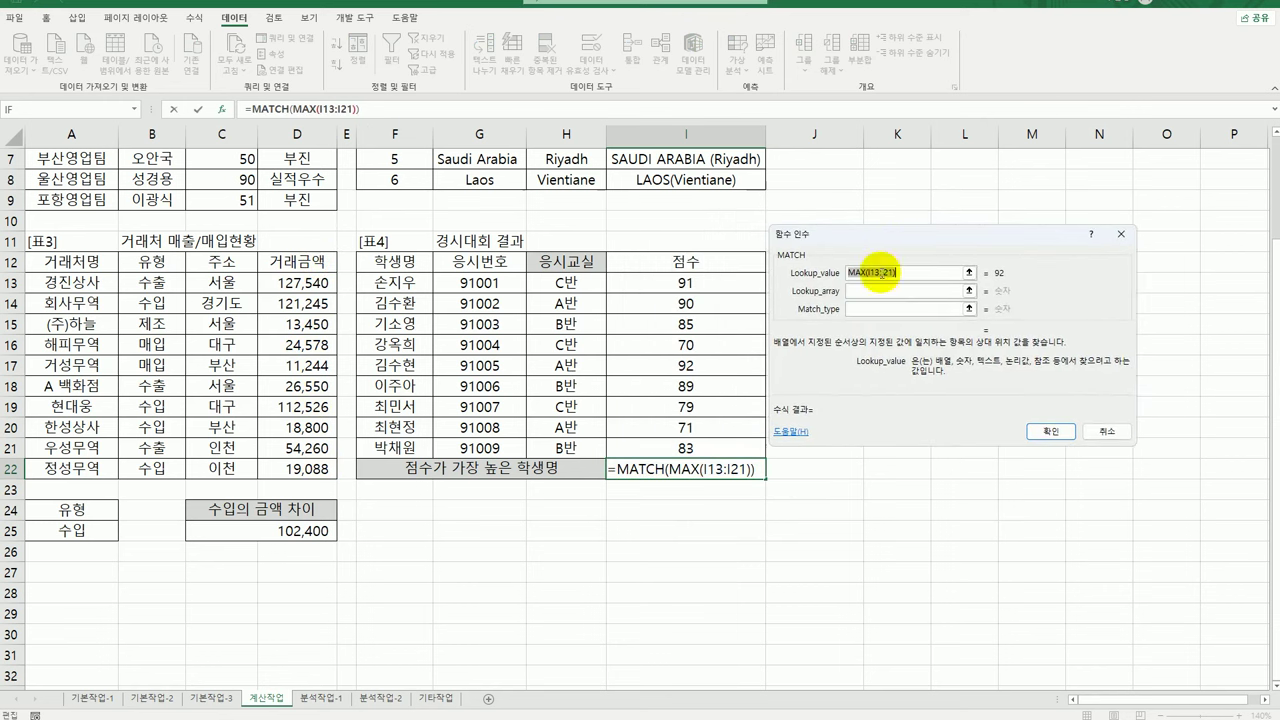
{"action": "left_click", "coordinate": [876, 291]}
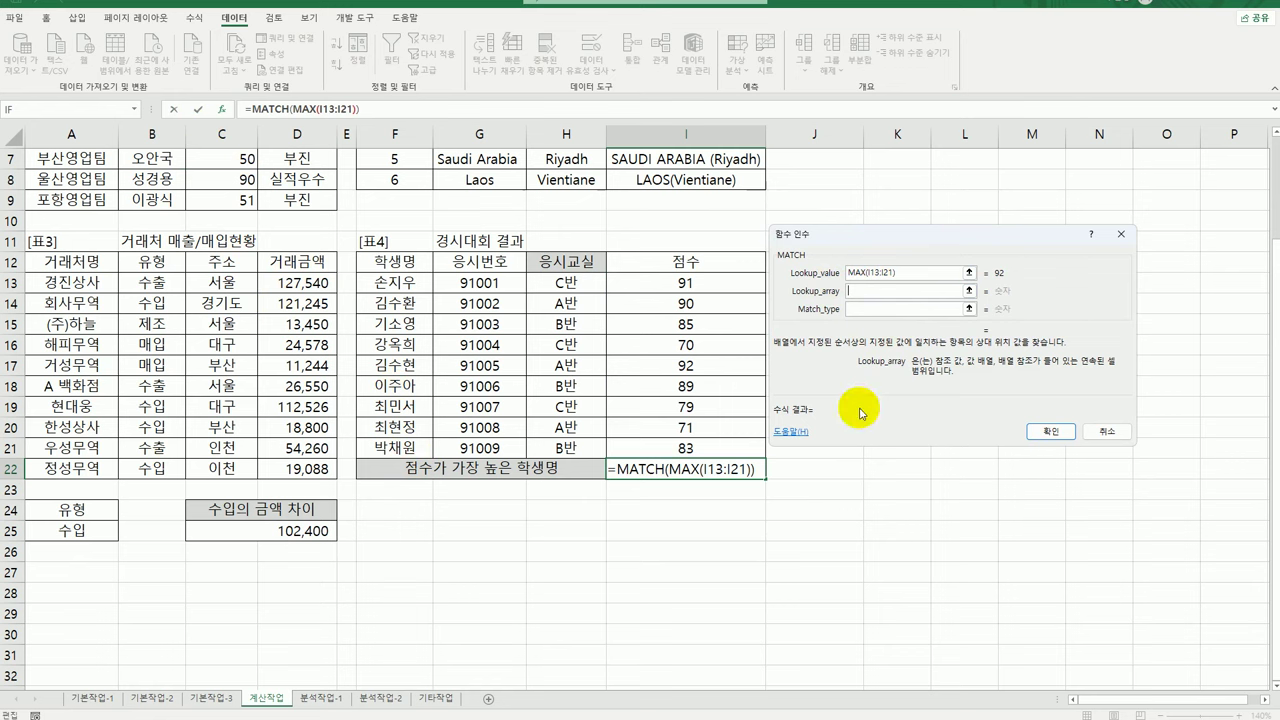
{"action": "left_click_drag", "start_coordinate": [700, 281], "coordinate": [702, 457]}
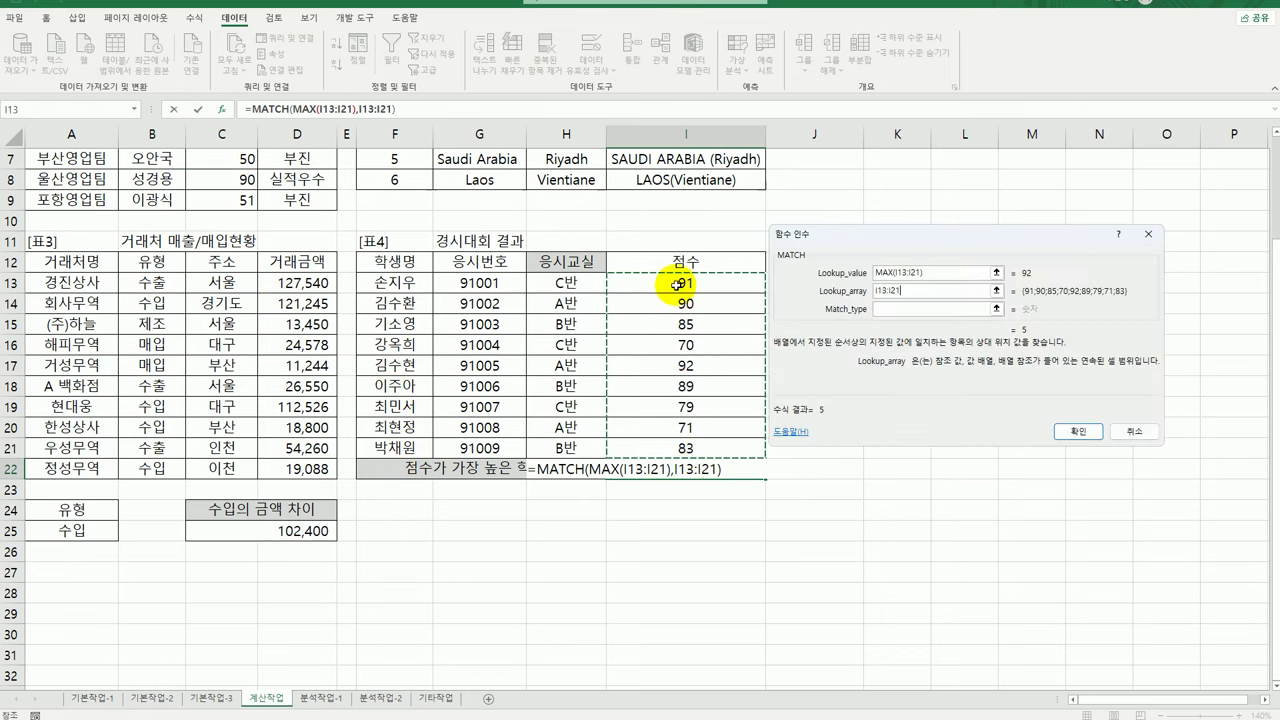
{"action": "left_click", "coordinate": [904, 313]}
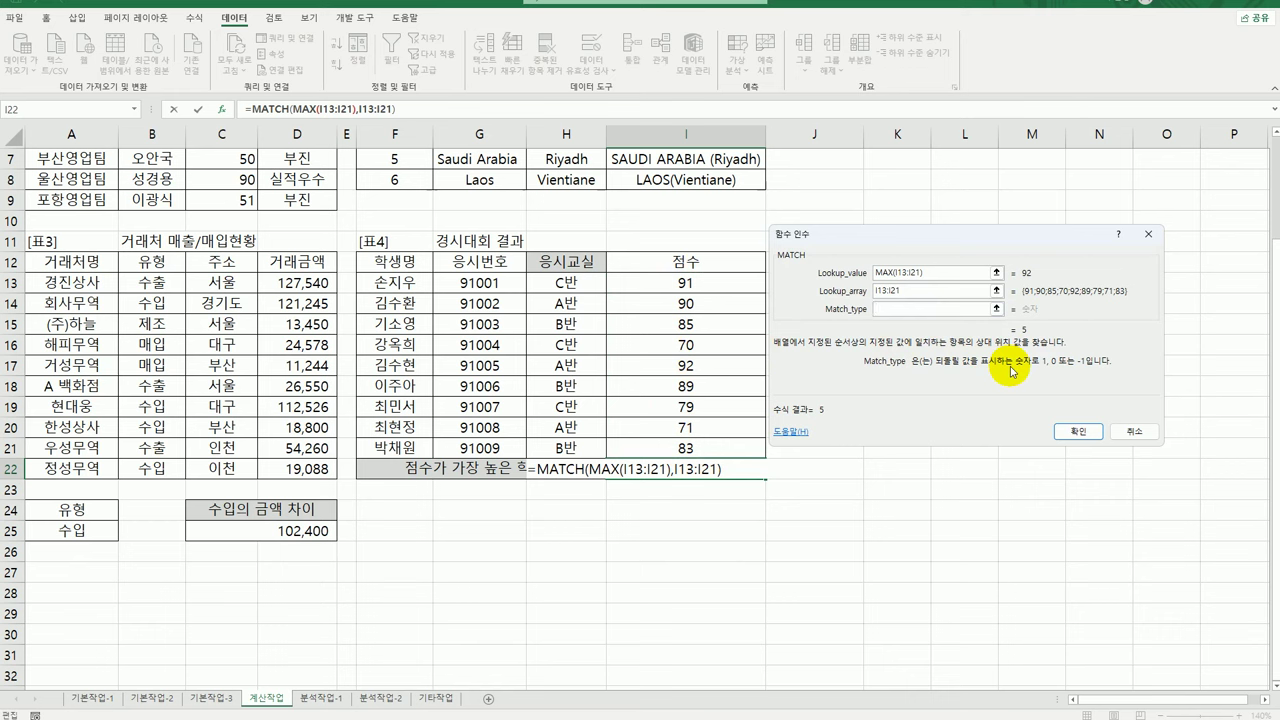
{"action": "type", "text": "0"}
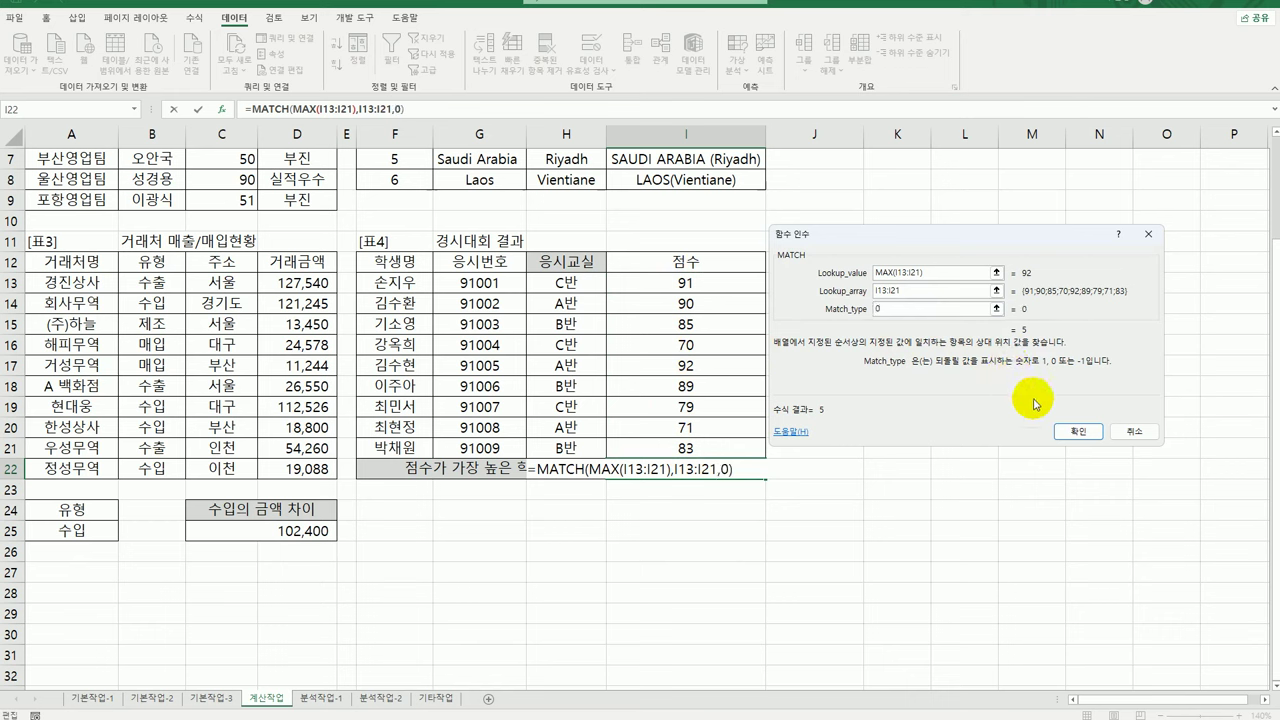
{"action": "left_click", "coordinate": [1078, 431]}
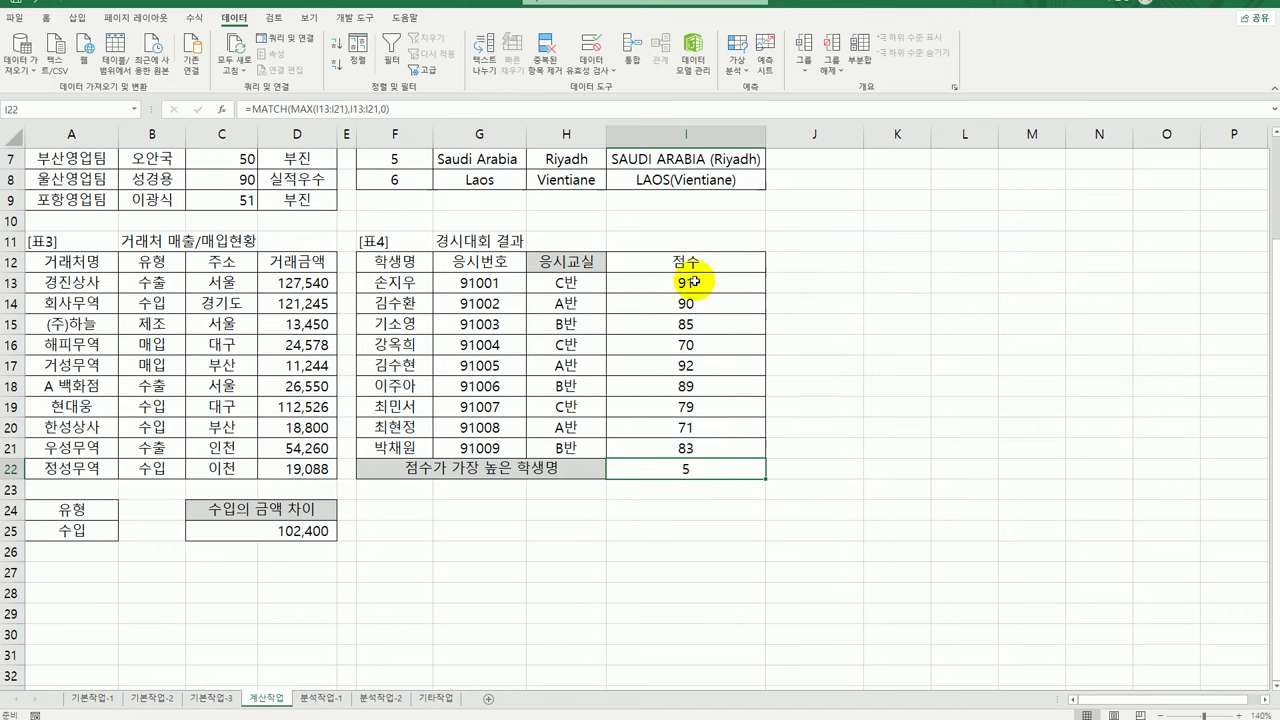
- Check the MATCH result in I22 by counting down the 점수 column to the highest score and its student row
{"action": "left_click_drag", "start_coordinate": [687, 283], "coordinate": [705, 452]}
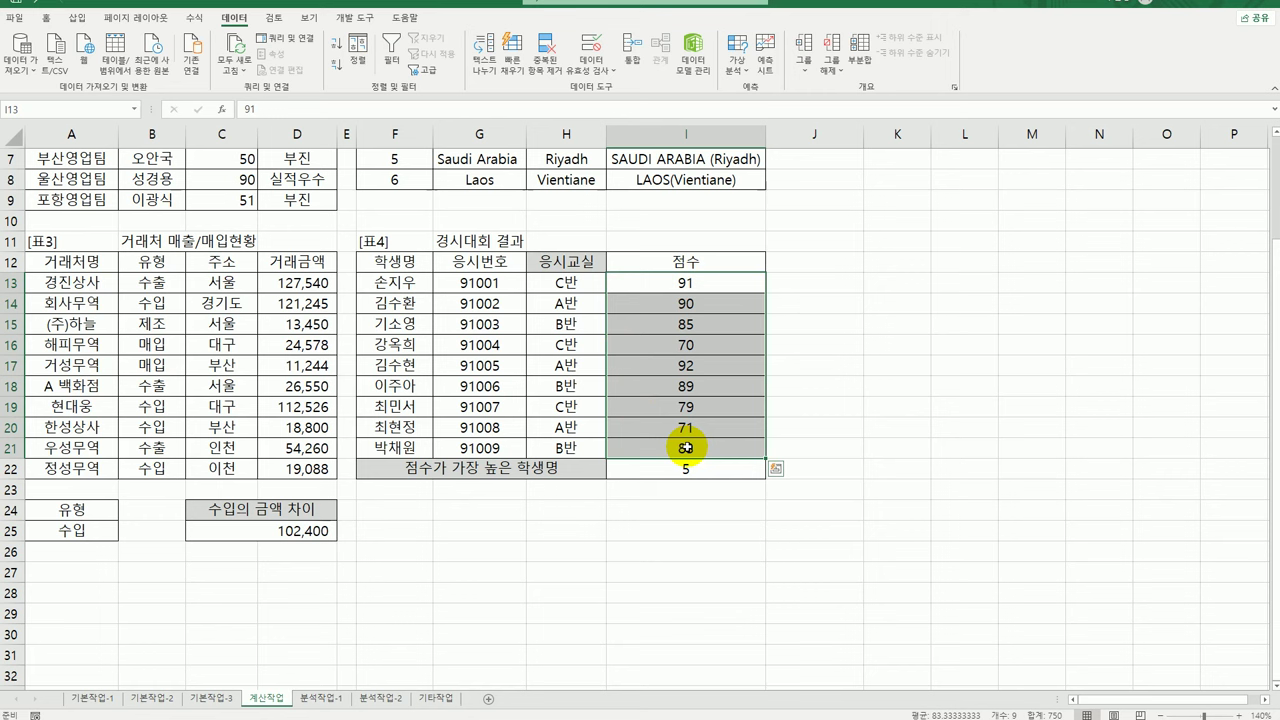
{"action": "left_click", "coordinate": [690, 489]}
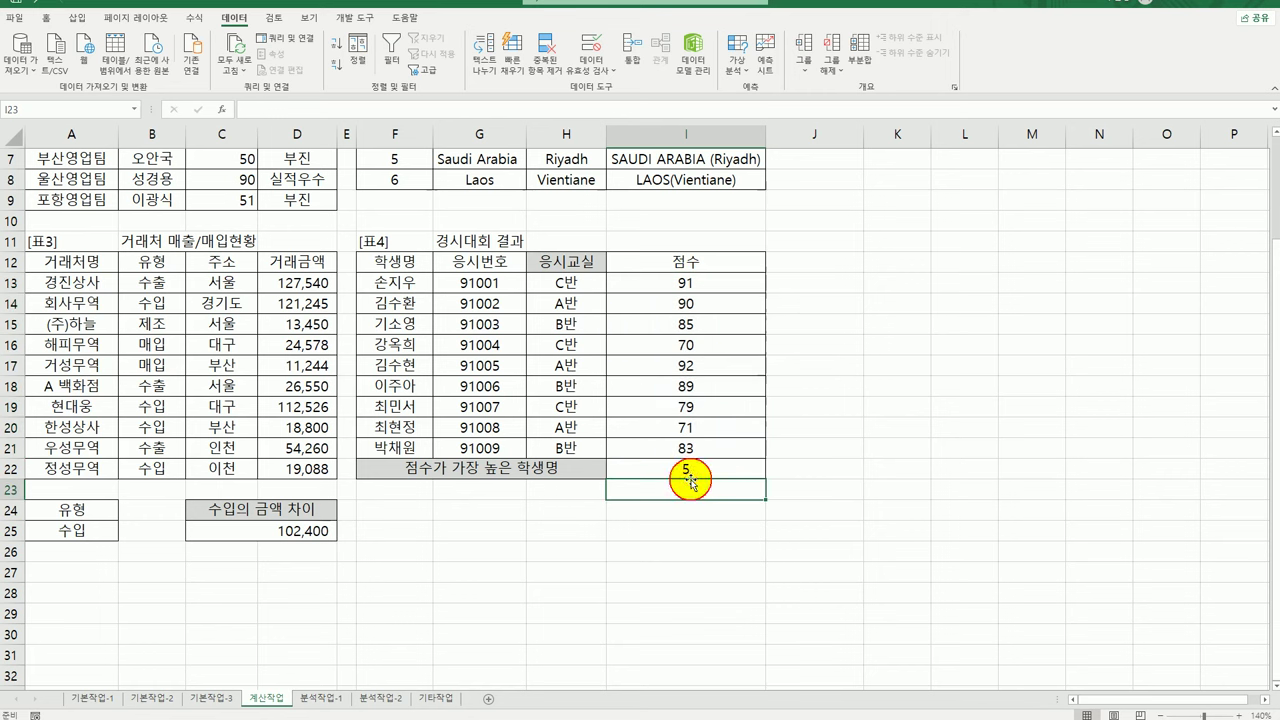
{"action": "left_click", "coordinate": [697, 283]}
{"action": "left_click", "coordinate": [690, 303]}
{"action": "left_click", "coordinate": [694, 324]}
{"action": "left_click", "coordinate": [700, 343]}
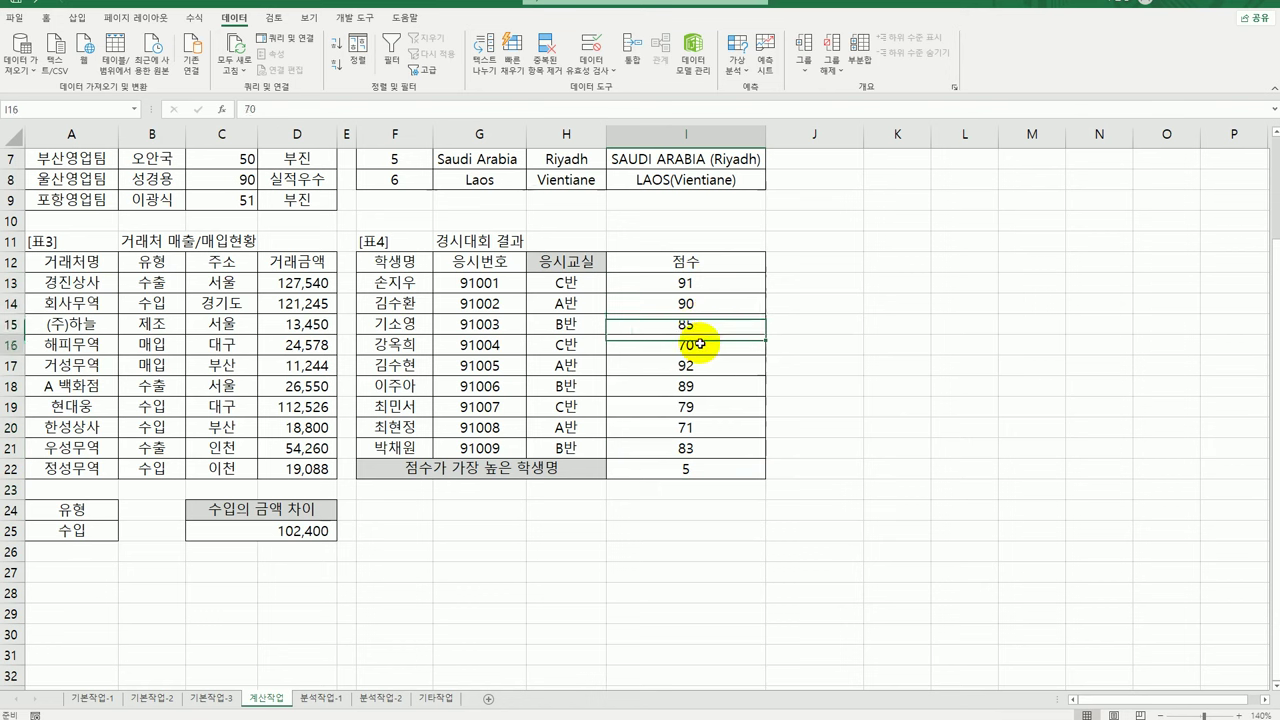
{"action": "left_click", "coordinate": [700, 364]}
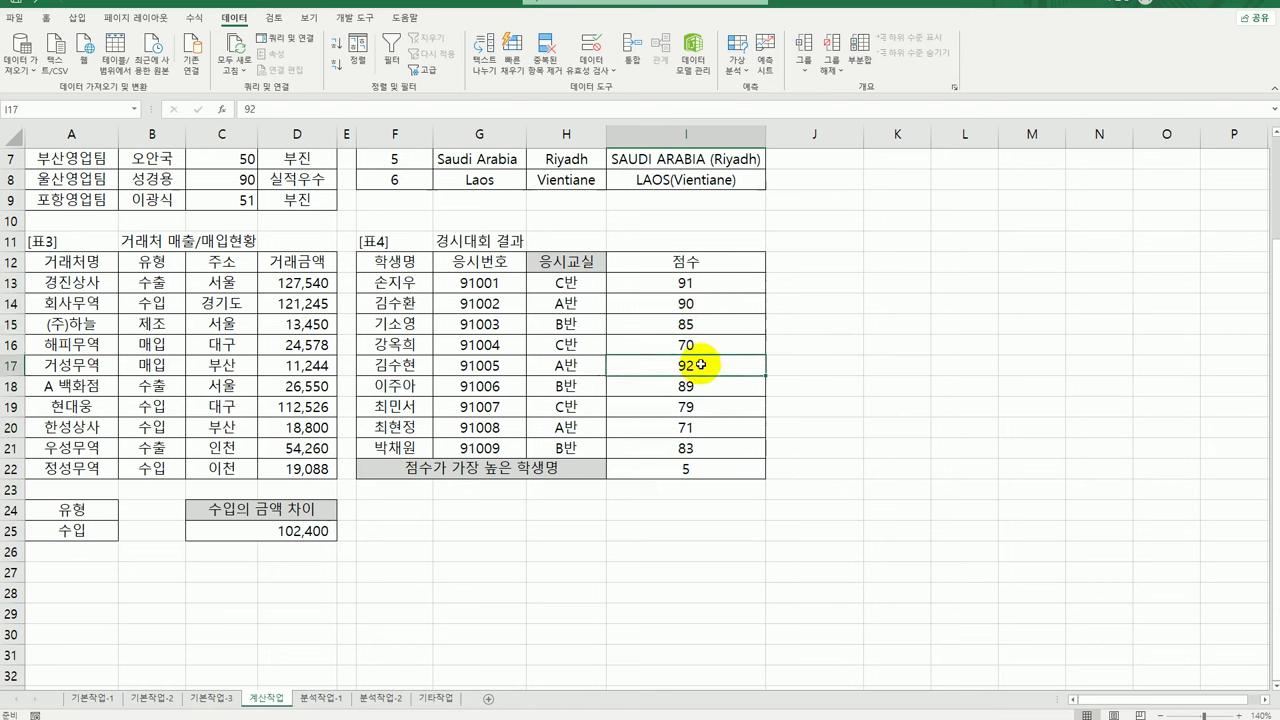
{"action": "left_click_drag", "start_coordinate": [700, 364], "coordinate": [396, 366]}
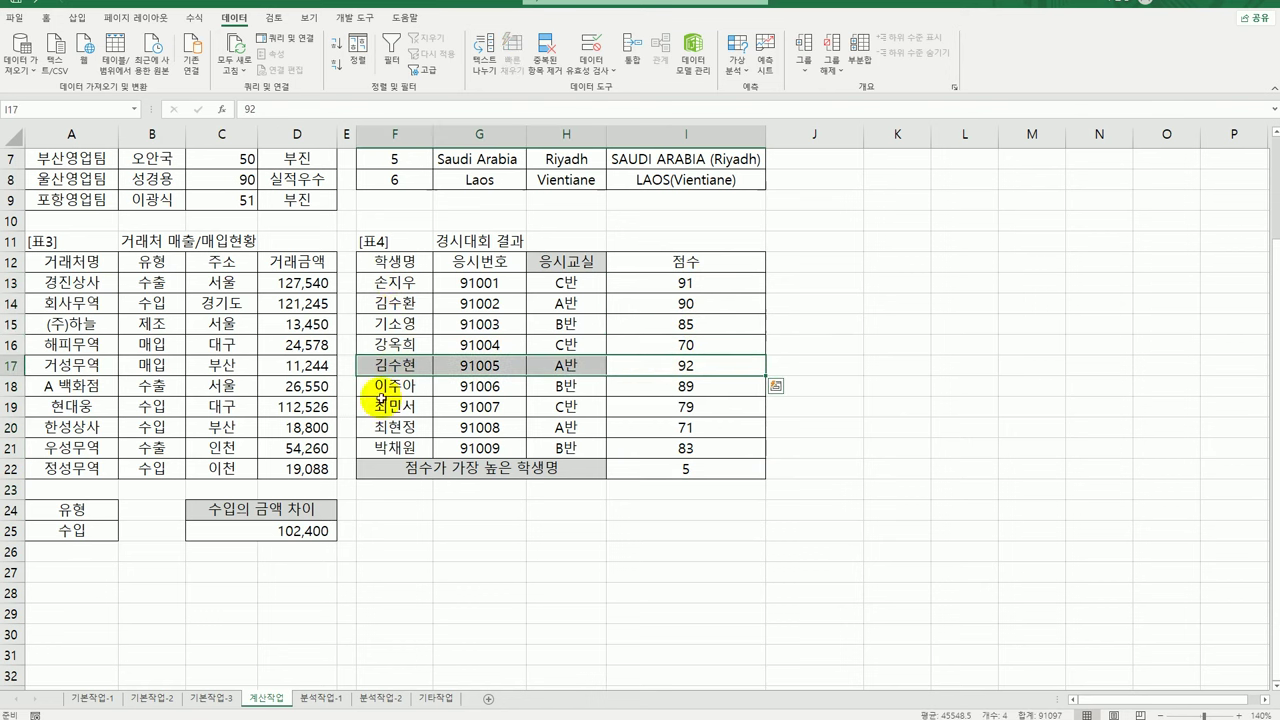
{"action": "left_click", "coordinate": [675, 466]}
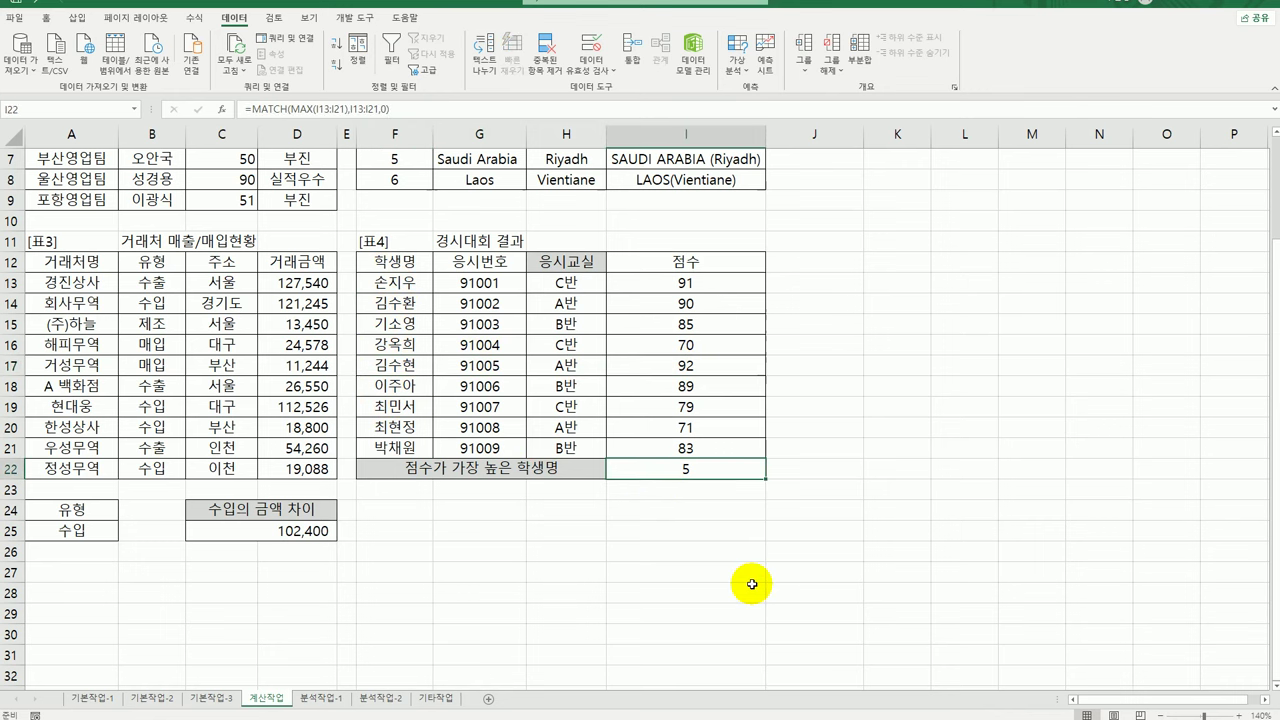
- Wrap the MATCH formula in I22 in an INDEX function with F13:I21 as the array and MATCH as row_num
{"action": "double_click", "coordinate": [659, 470]}
{"action": "left_click", "coordinate": [537, 469]}
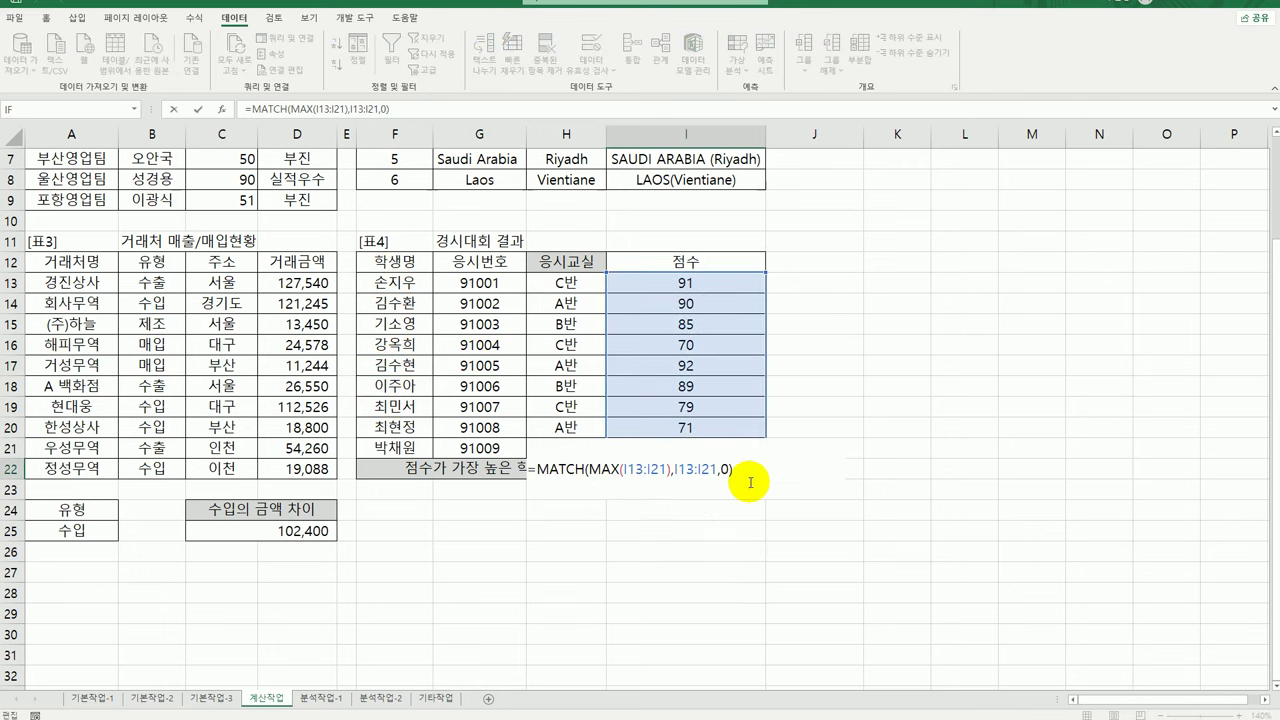
{"action": "type", "text": "in"}
{"action": "key", "text": "Tab"}
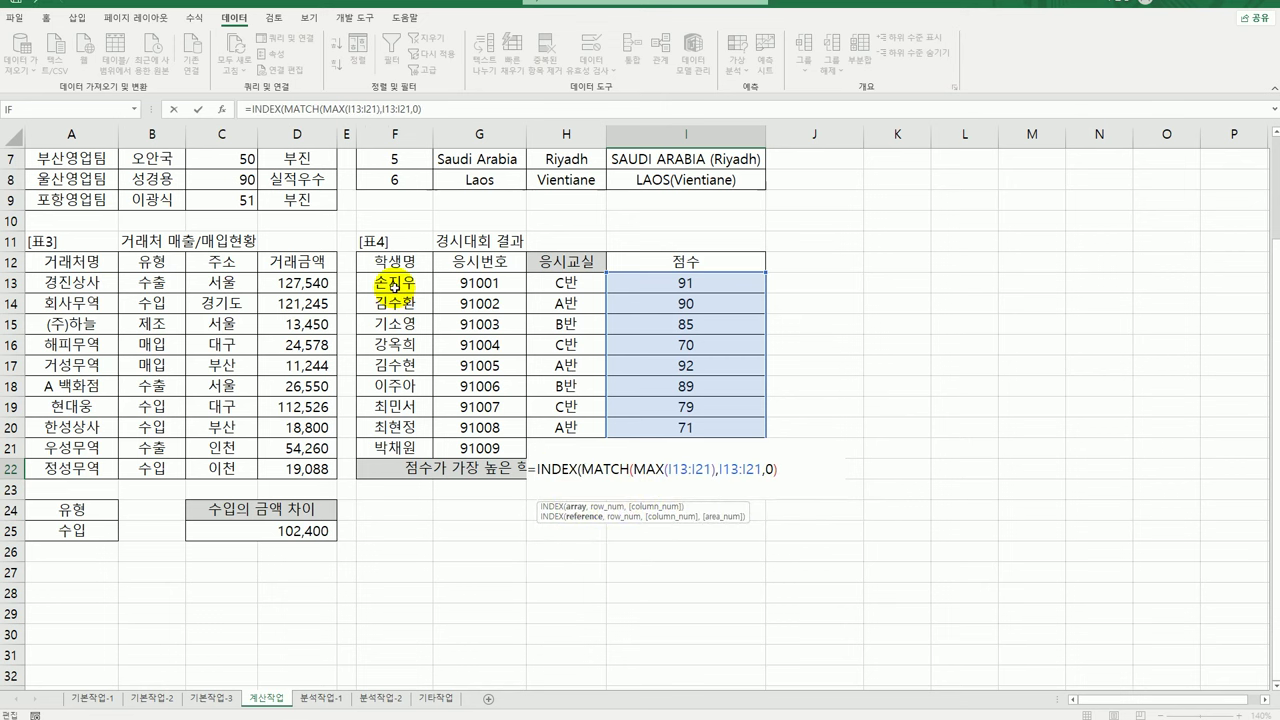
{"action": "left_click_drag", "start_coordinate": [394, 286], "coordinate": [386, 441]}
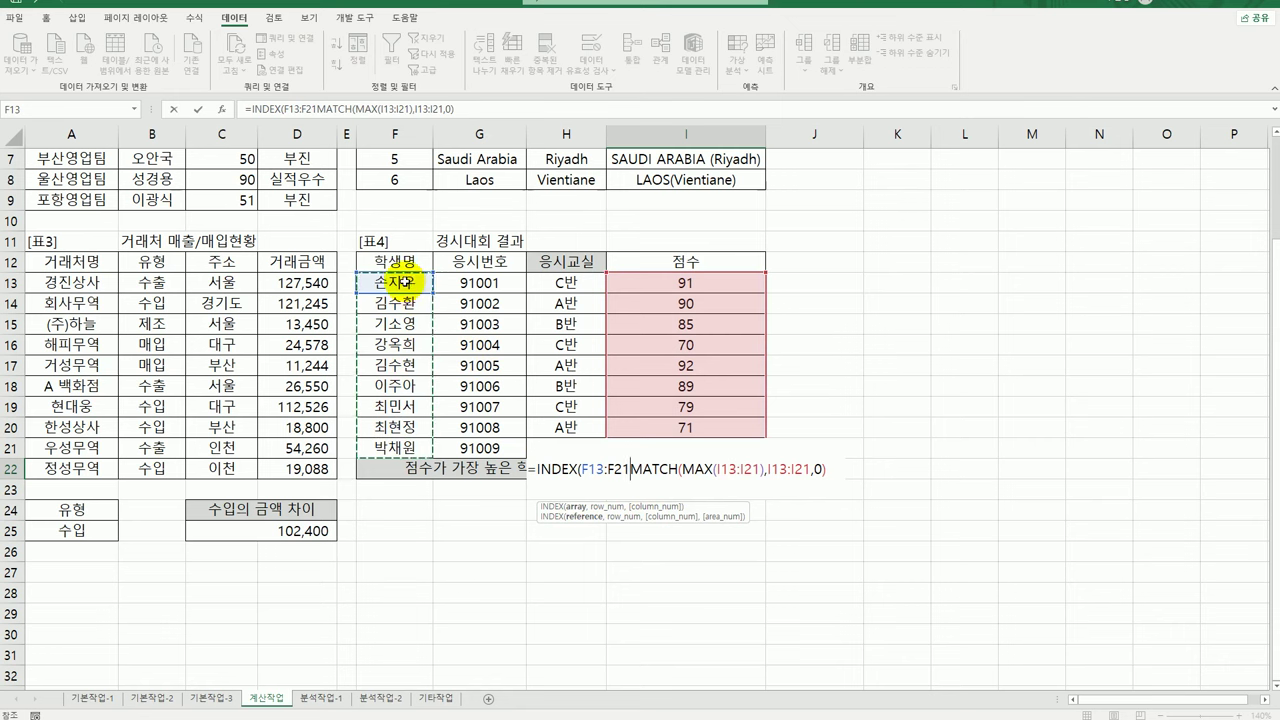
{"action": "left_click_drag", "start_coordinate": [404, 284], "coordinate": [543, 444]}
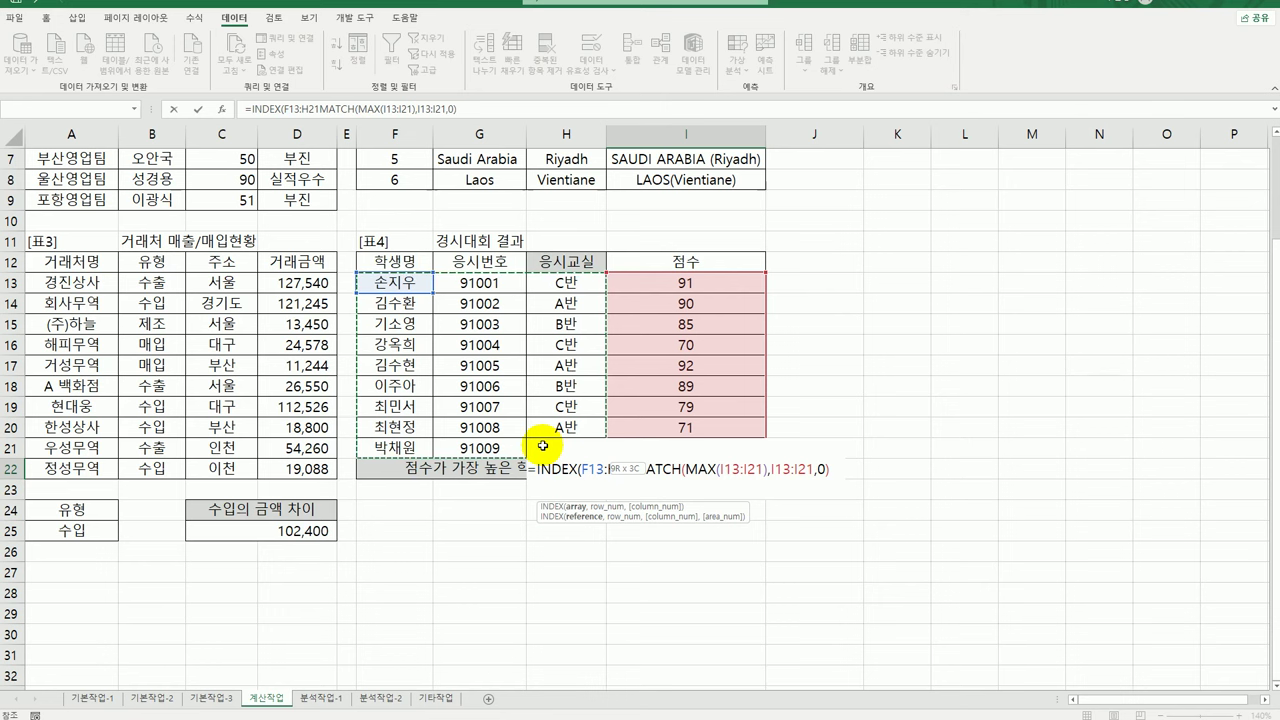
{"action": "left_click_drag", "start_coordinate": [611, 447], "coordinate": [665, 453]}
{"action": "left_click_drag", "start_coordinate": [665, 453], "coordinate": [665, 453]}
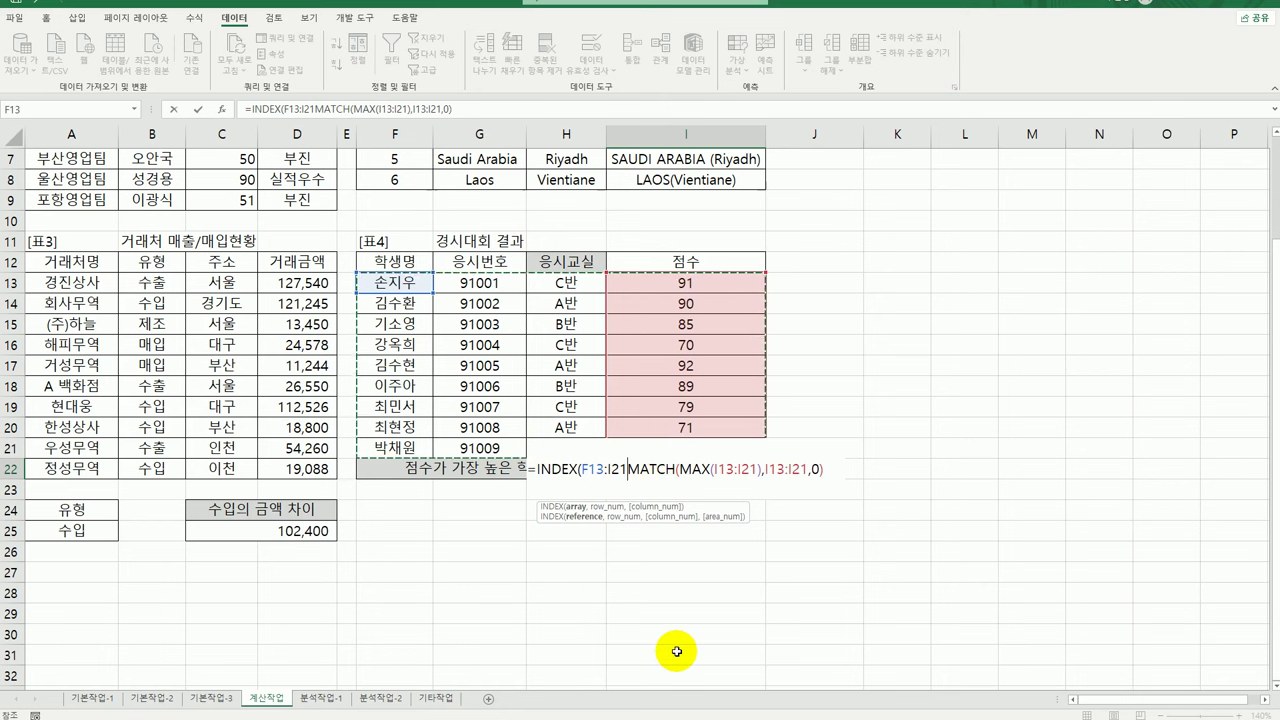
{"action": "type", "text": ","}
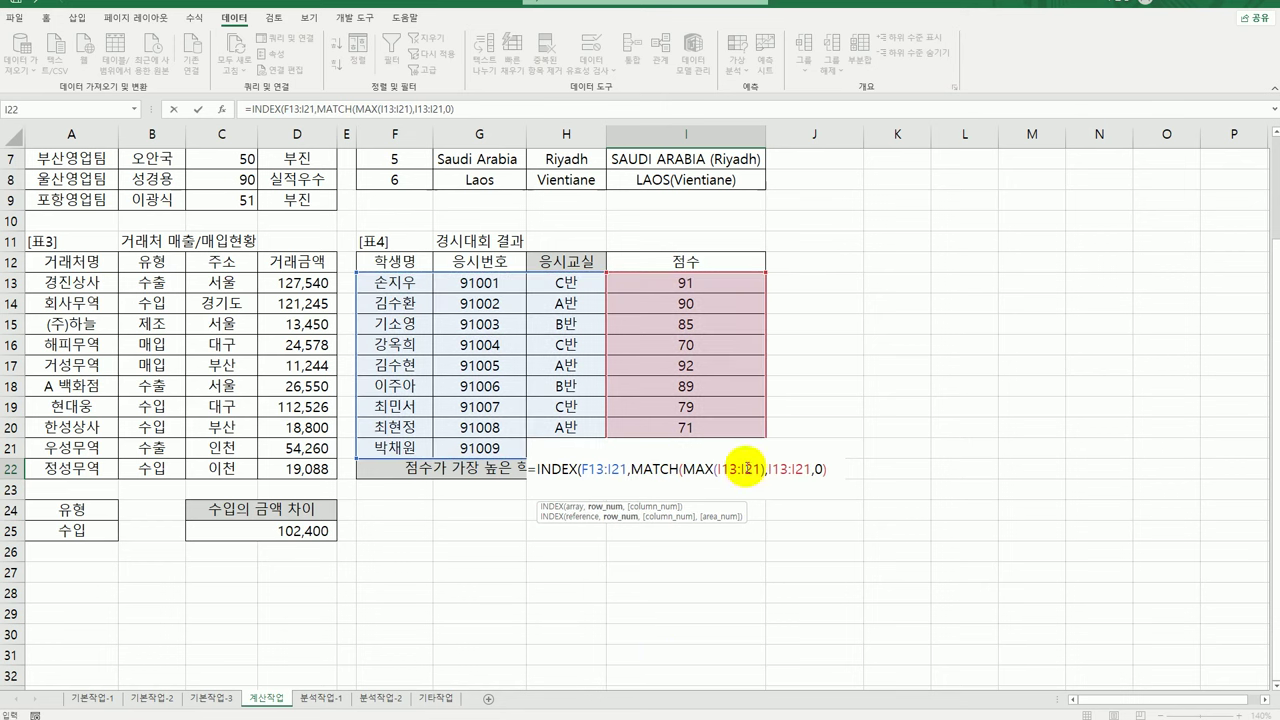
- Complete the INDEX function in I22 with column_num 1, enter it, and check the returned student against the 학생명 column
{"action": "left_click", "coordinate": [832, 469]}
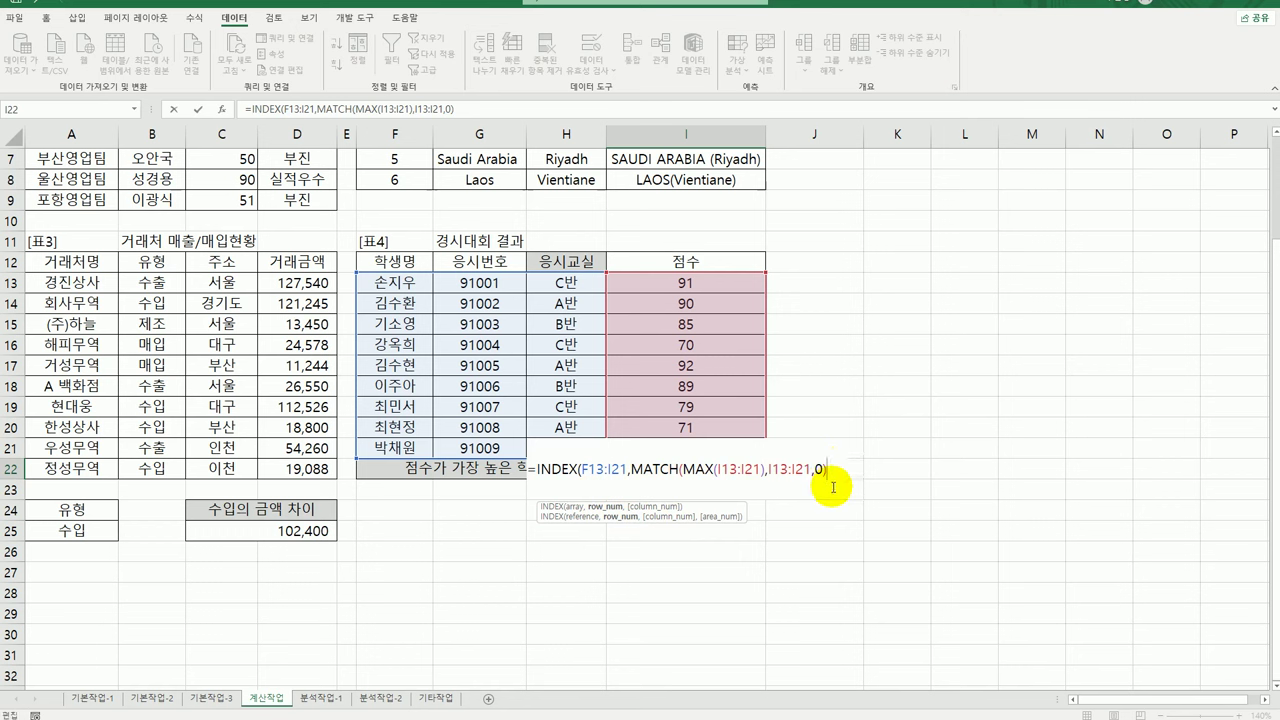
{"action": "type", "text": ","}
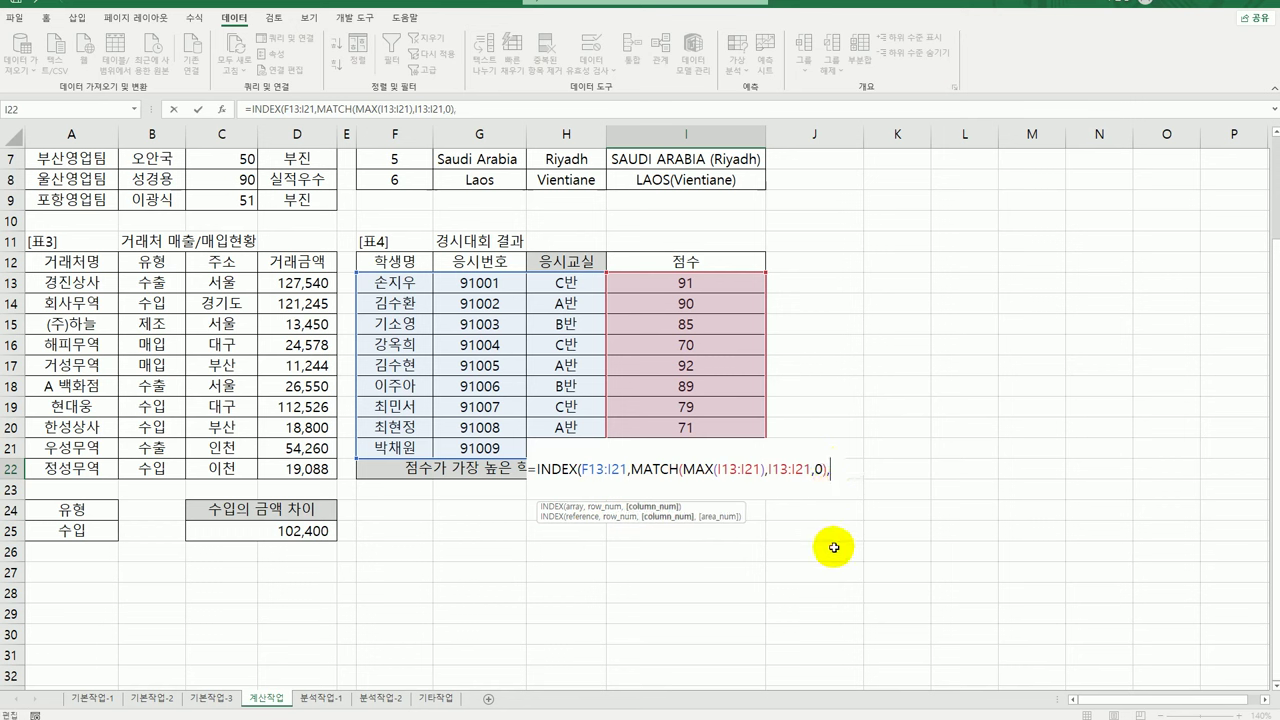
{"action": "left_click", "coordinate": [580, 468]}
{"action": "left_click_drag", "start_coordinate": [580, 468], "coordinate": [831, 471]}
{"action": "left_click", "coordinate": [837, 471]}
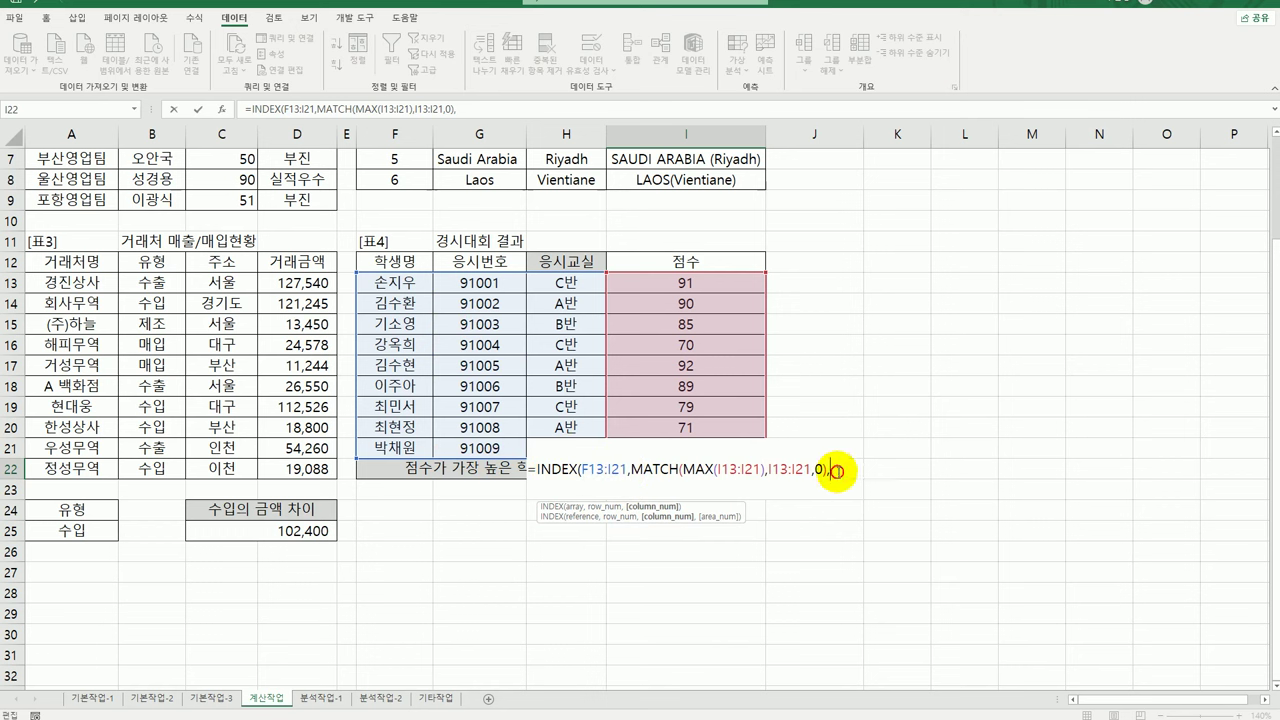
{"action": "type", "text": "1"}
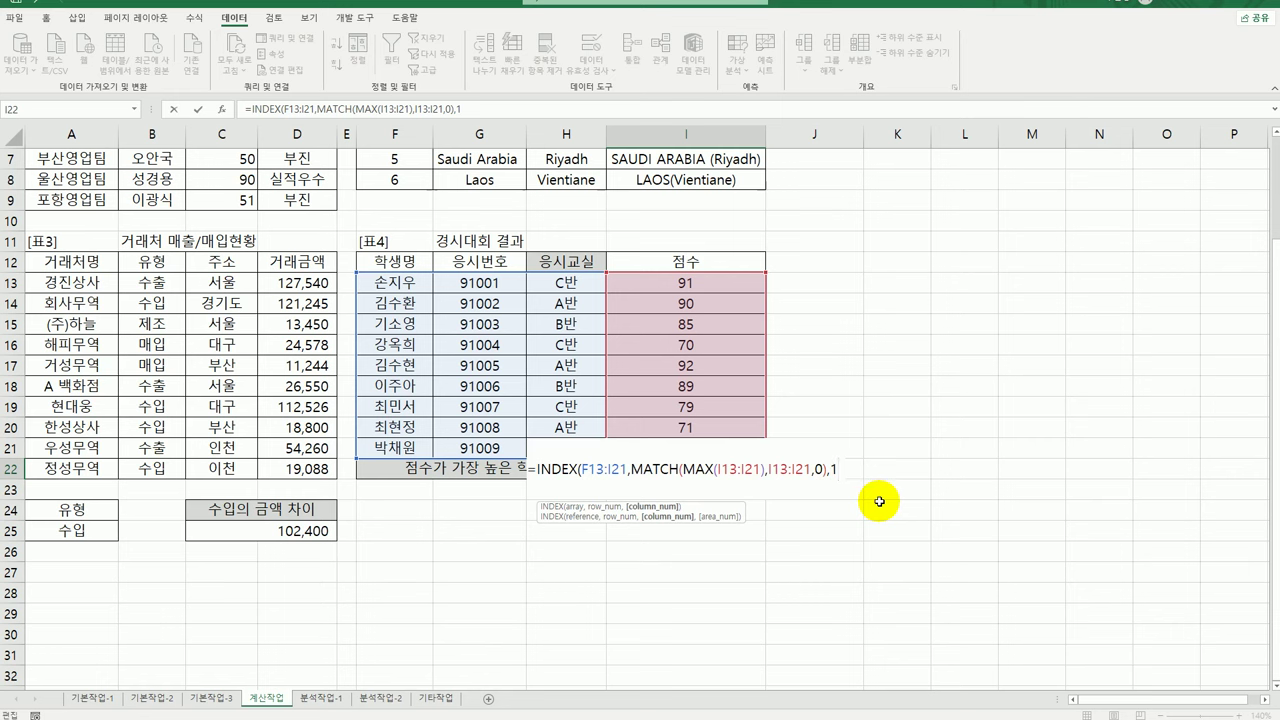
{"action": "type", "text": ")"}
{"action": "key", "text": "Return"}
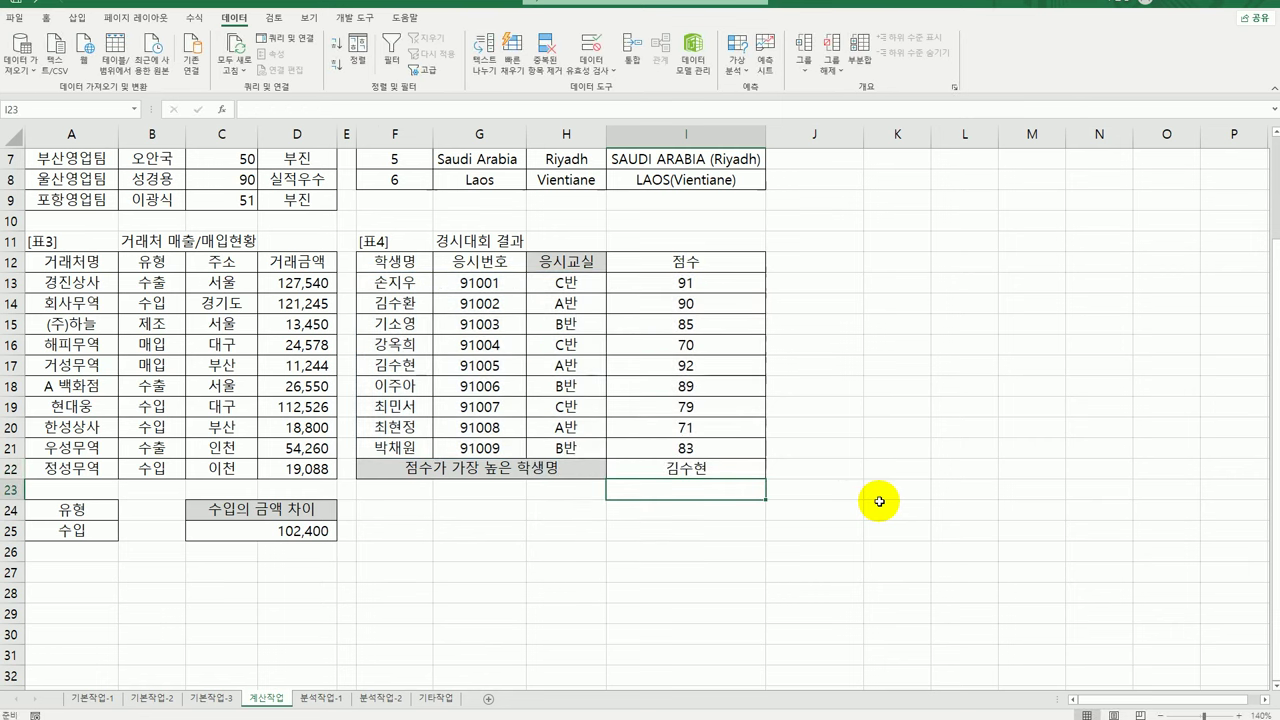
{"action": "left_click", "coordinate": [712, 475]}
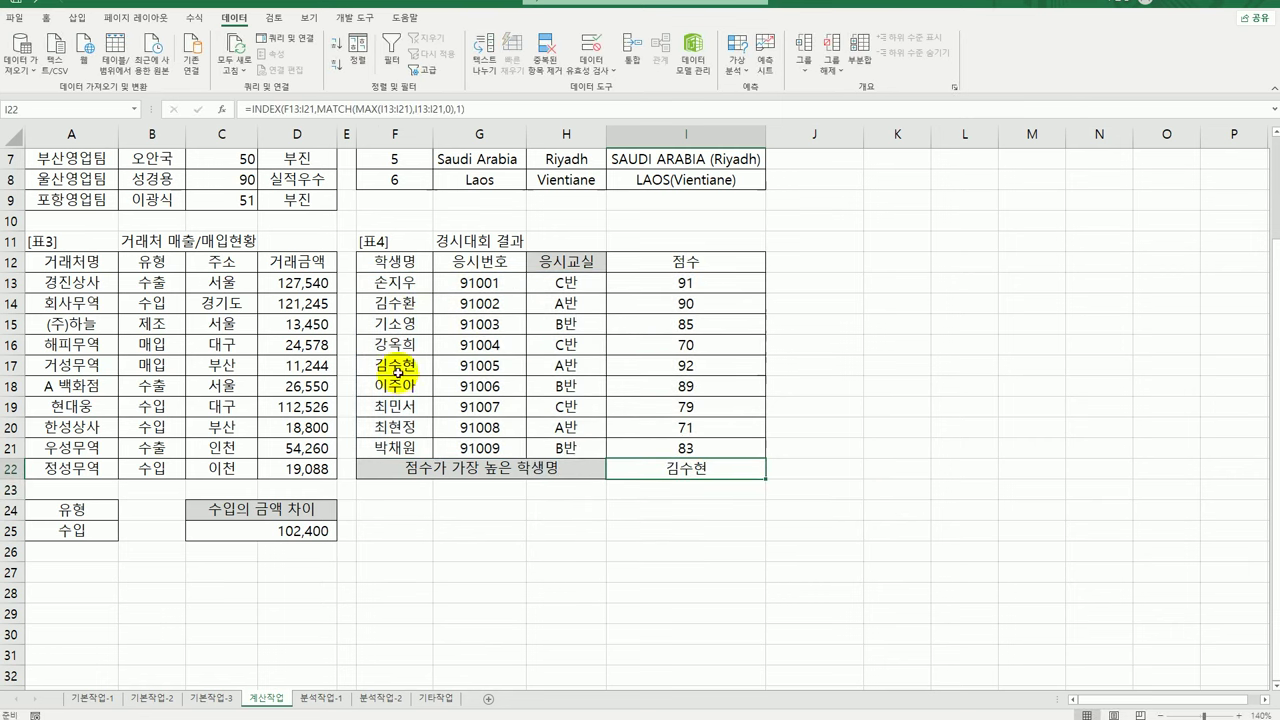
{"action": "left_click_drag", "start_coordinate": [660, 462], "coordinate": [690, 490]}
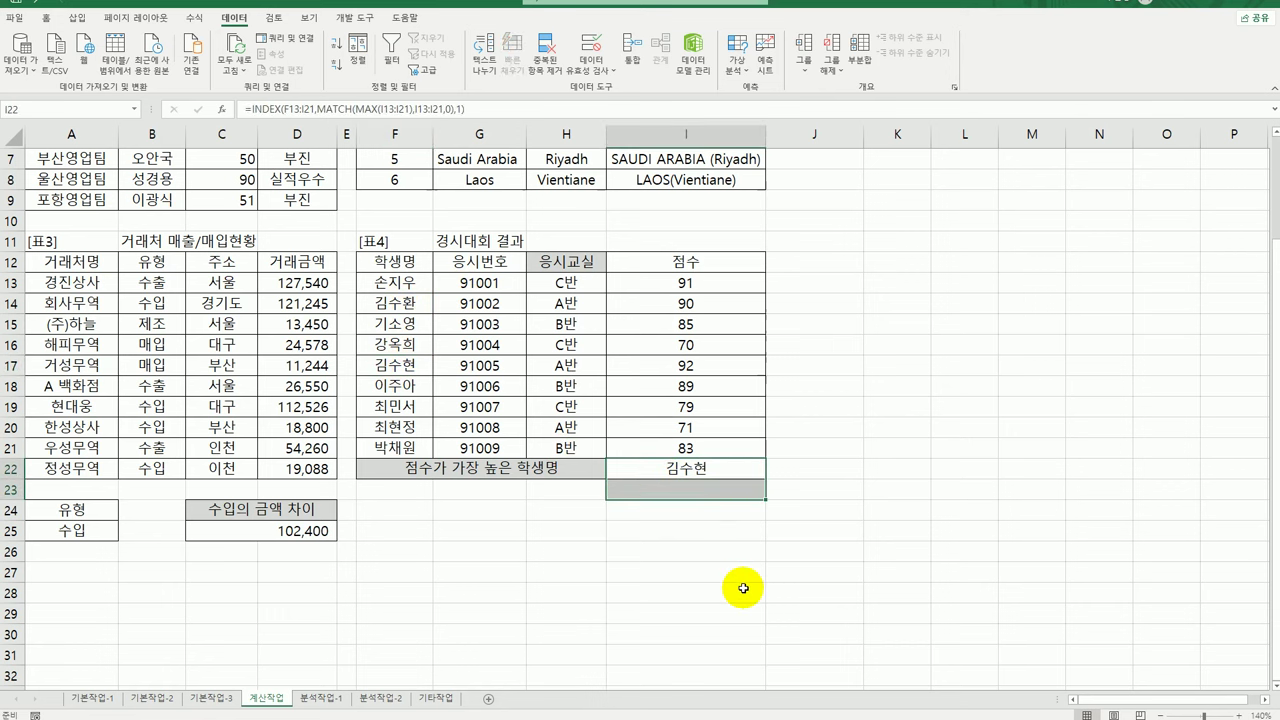
{"action": "left_click", "coordinate": [702, 472]}
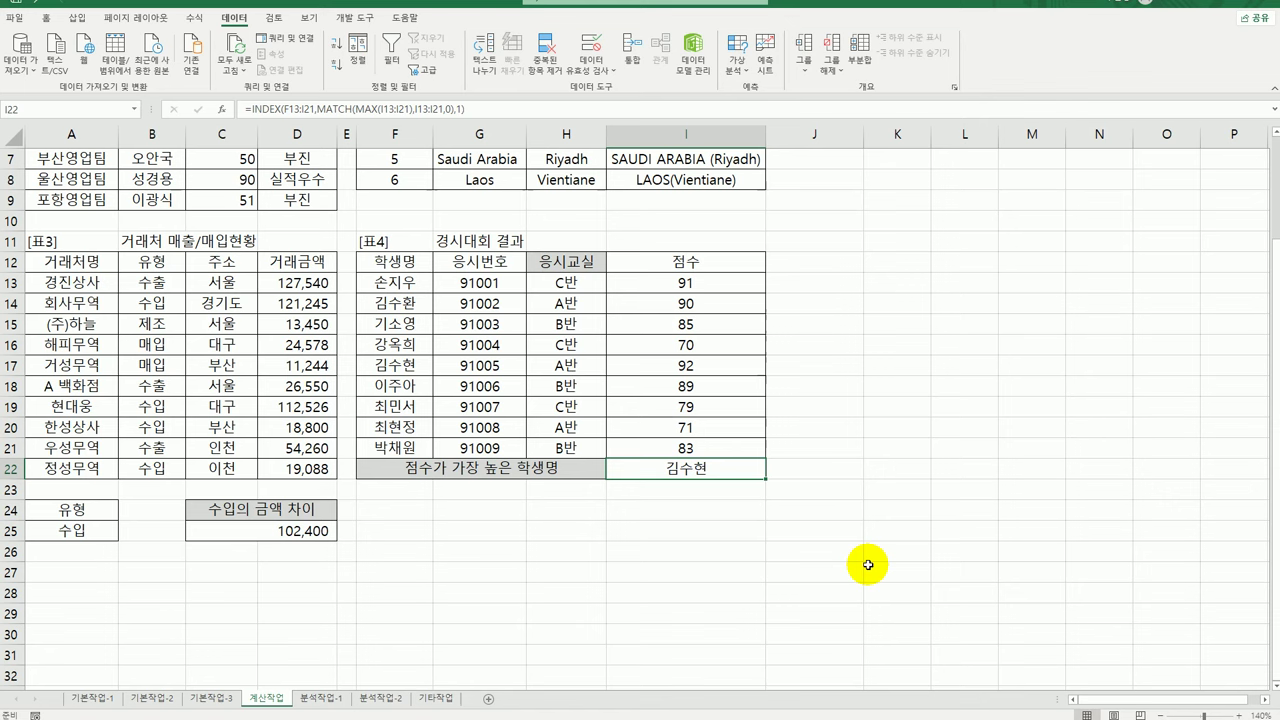
- On the 분석작업-1 sheet, create a pivot table from B3:G15 in the existing worksheet at B20
{"action": "left_click", "coordinate": [340, 697]}
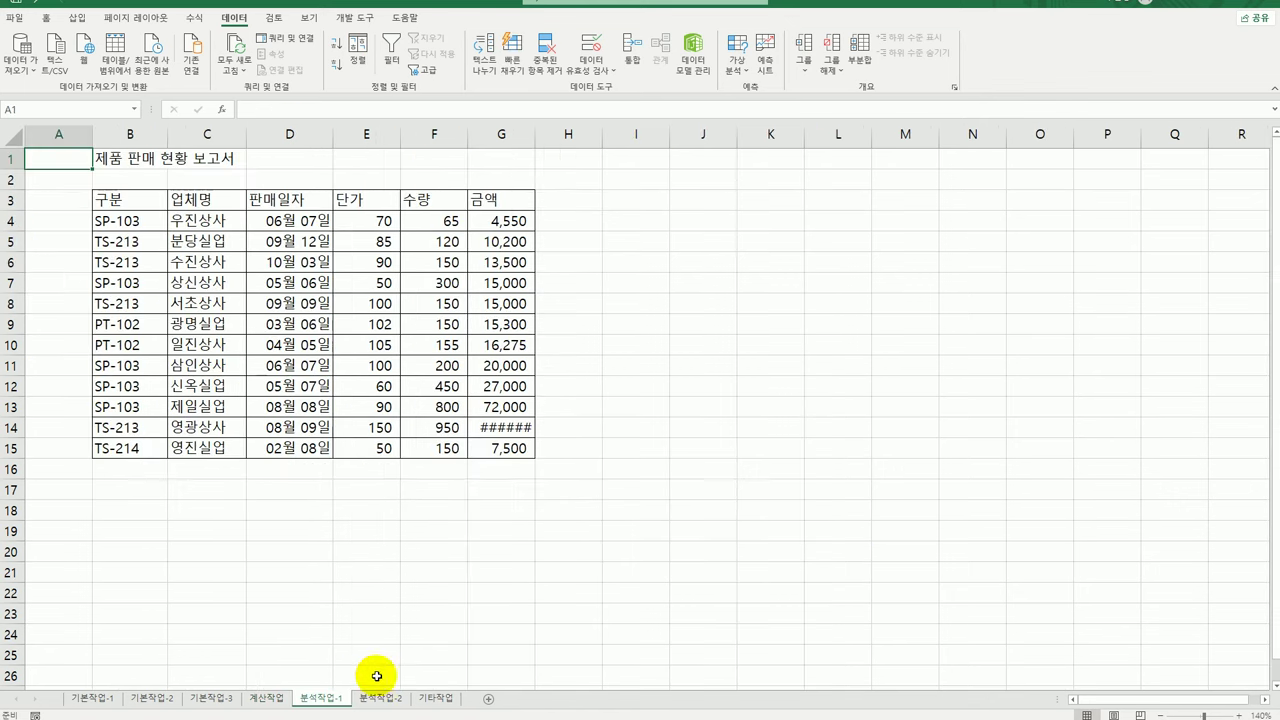
{"action": "left_click", "coordinate": [100, 700]}
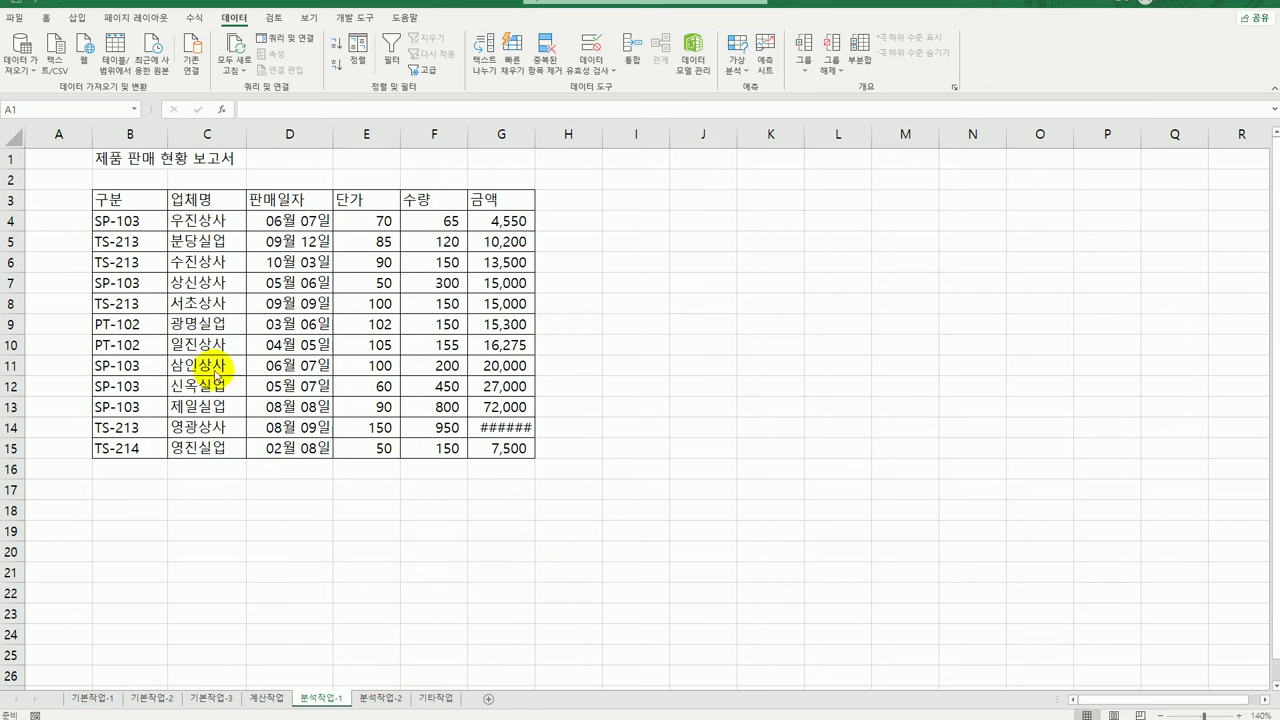
{"action": "left_click", "coordinate": [205, 242]}
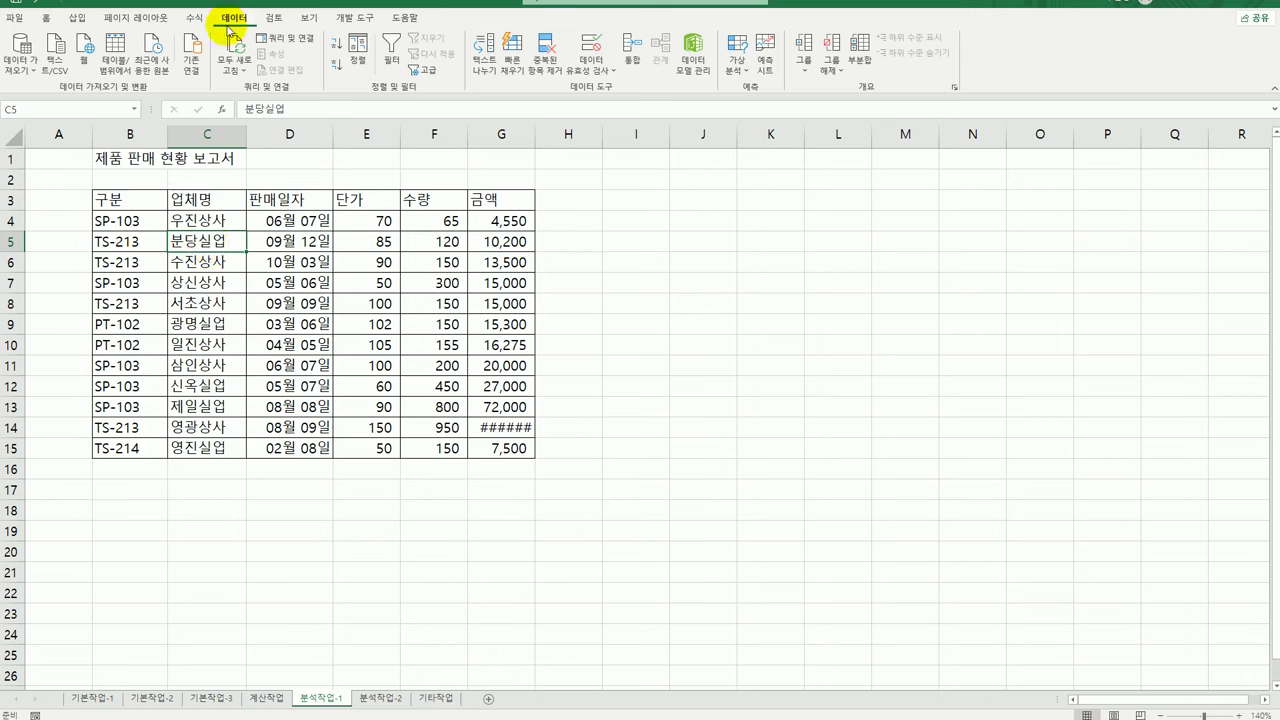
{"action": "left_click", "coordinate": [77, 17]}
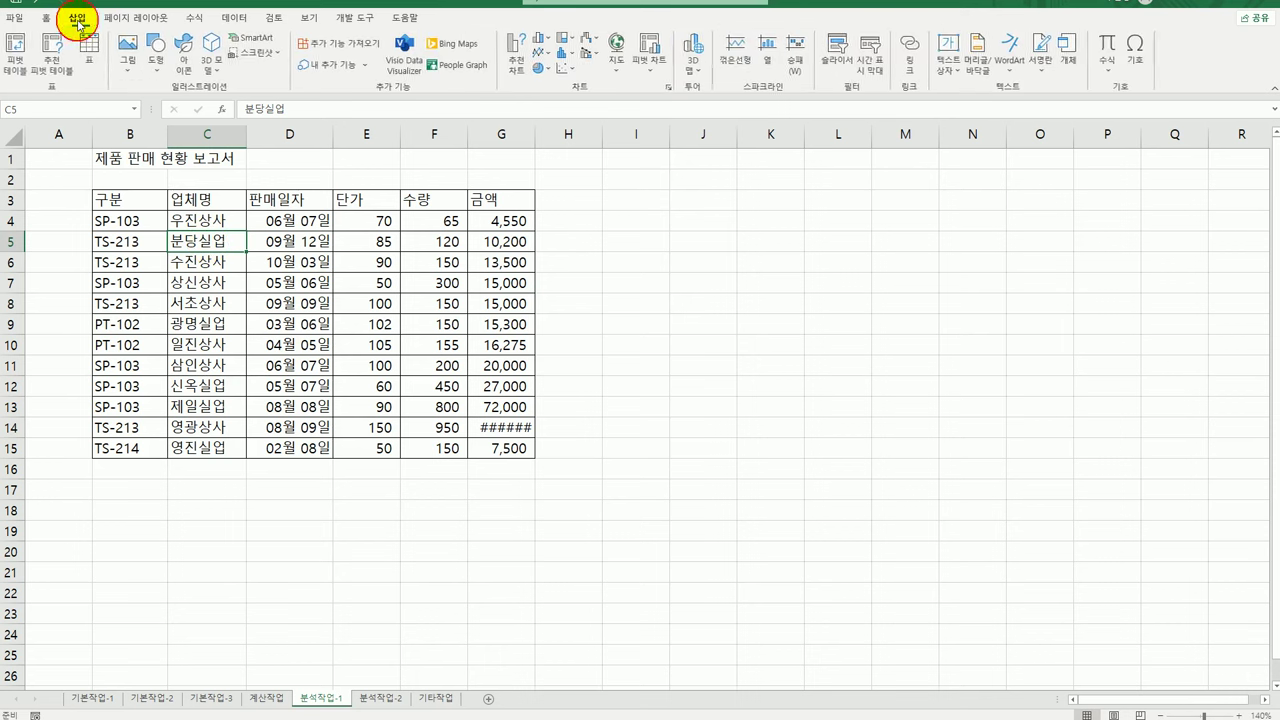
{"action": "left_click", "coordinate": [17, 78]}
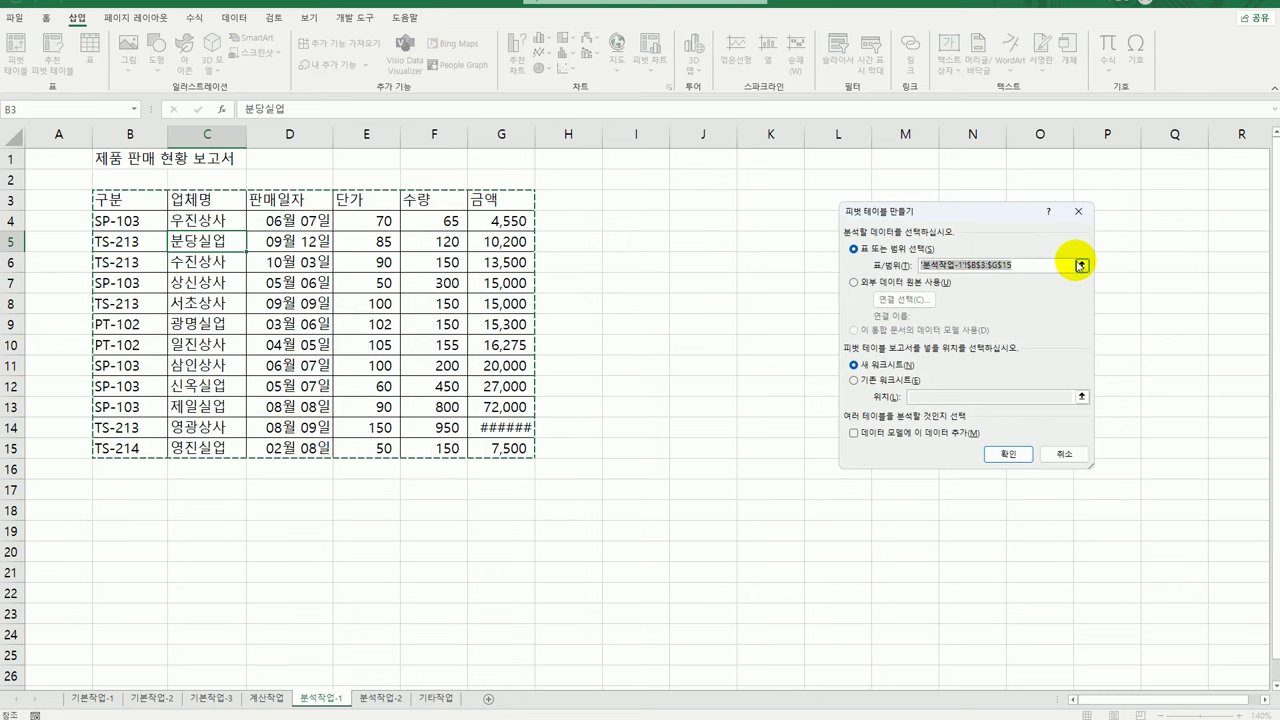
{"action": "left_click_drag", "start_coordinate": [991, 214], "coordinate": [731, 216]}
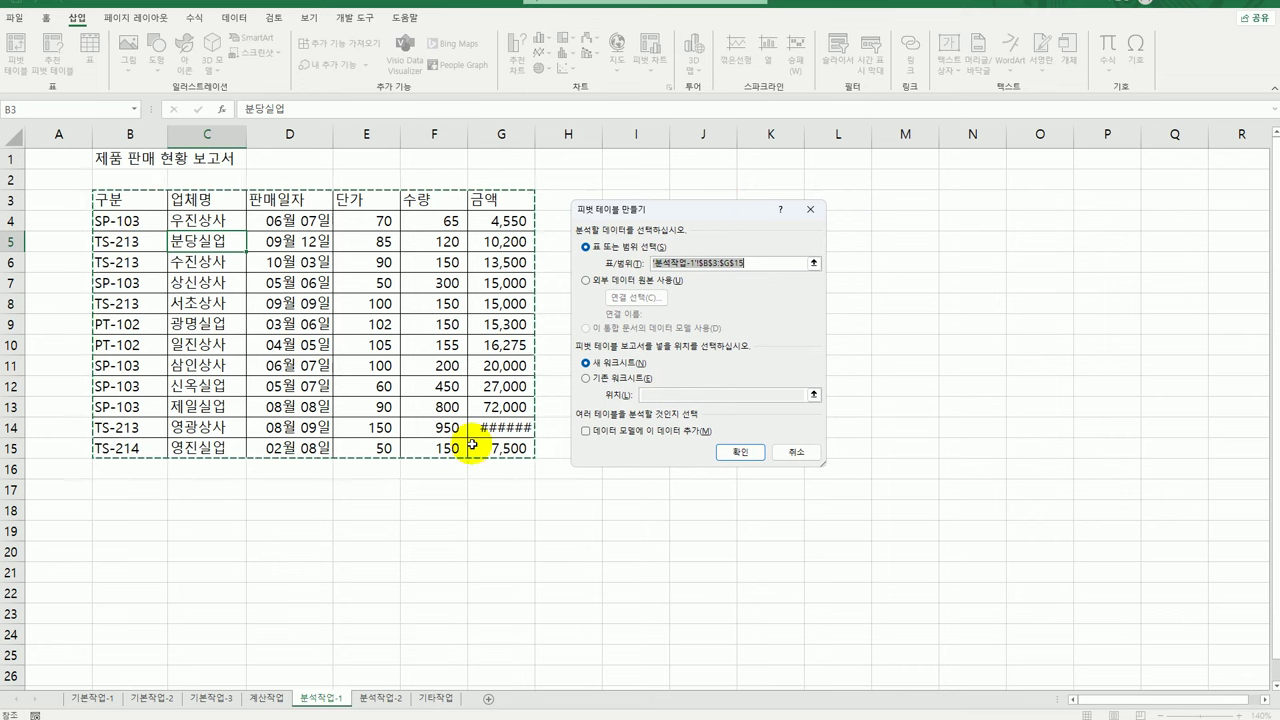
{"action": "left_click", "coordinate": [616, 384]}
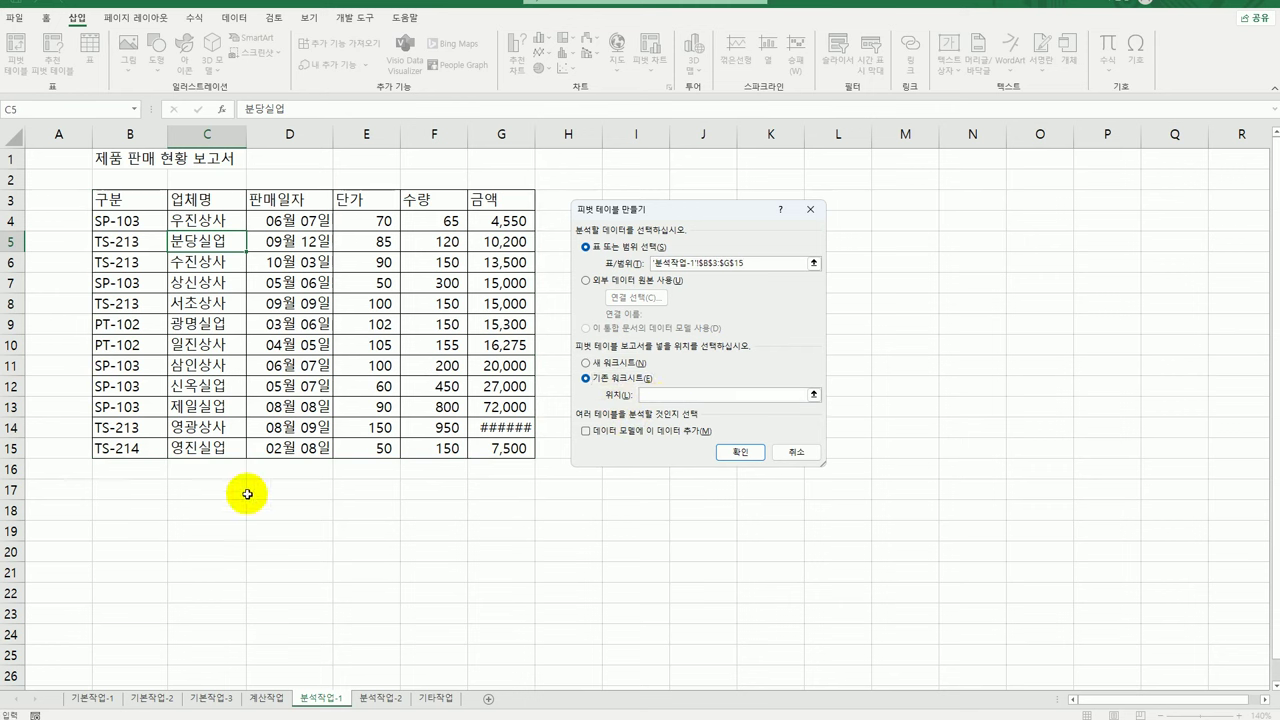
{"action": "left_click", "coordinate": [135, 555]}
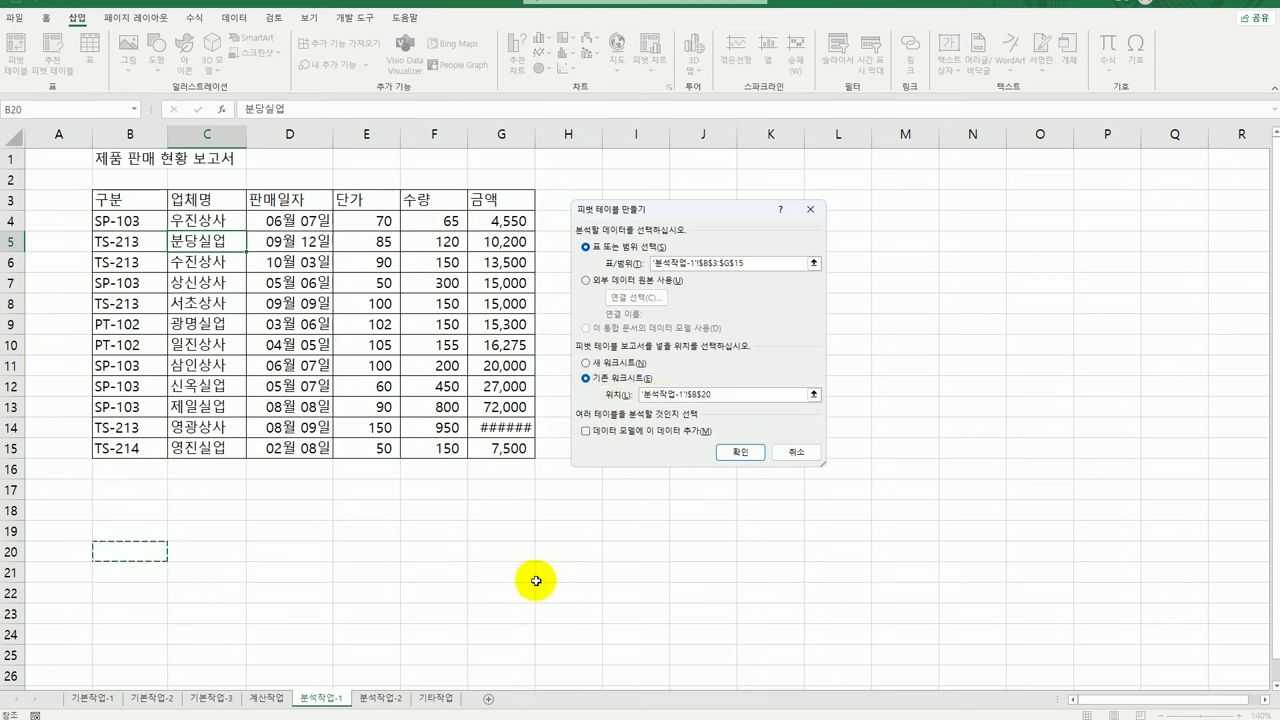
{"action": "left_click", "coordinate": [739, 452]}
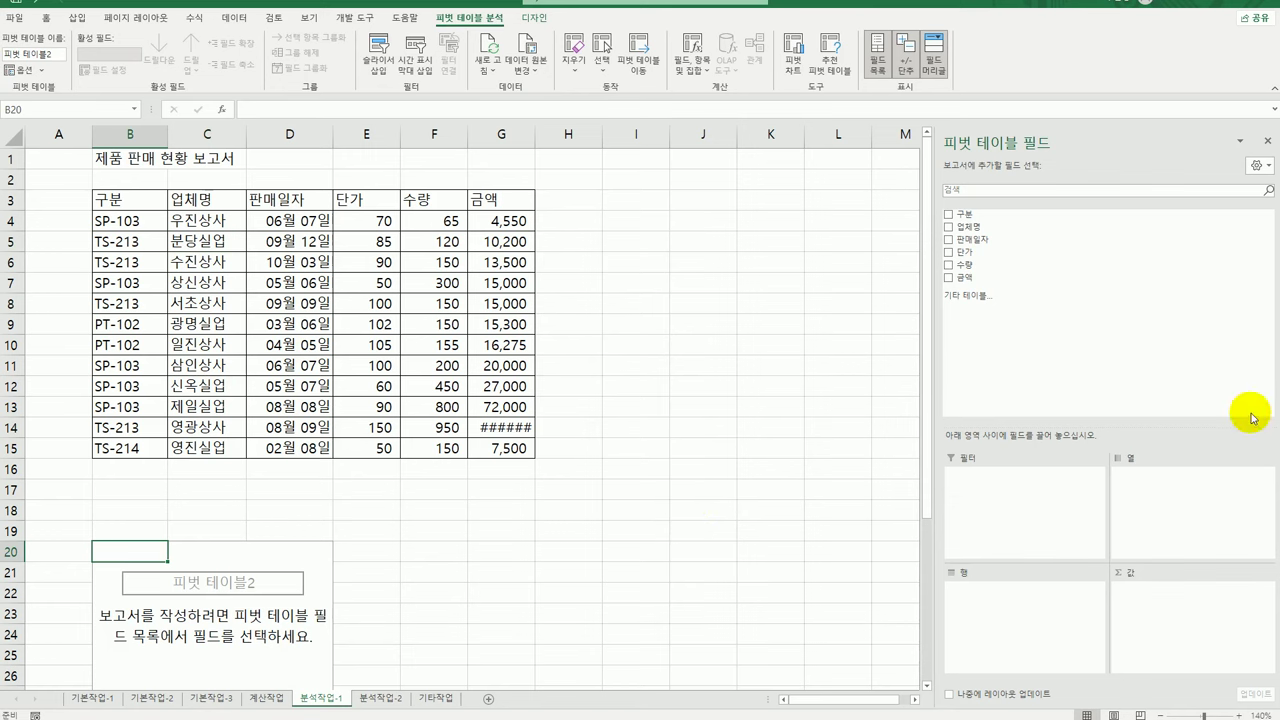
- Lay out the pivot table with 판매일자 as rows, 구분 as columns and the sum of 금액 as values
{"action": "left_click_drag", "start_coordinate": [1000, 240], "coordinate": [995, 607]}
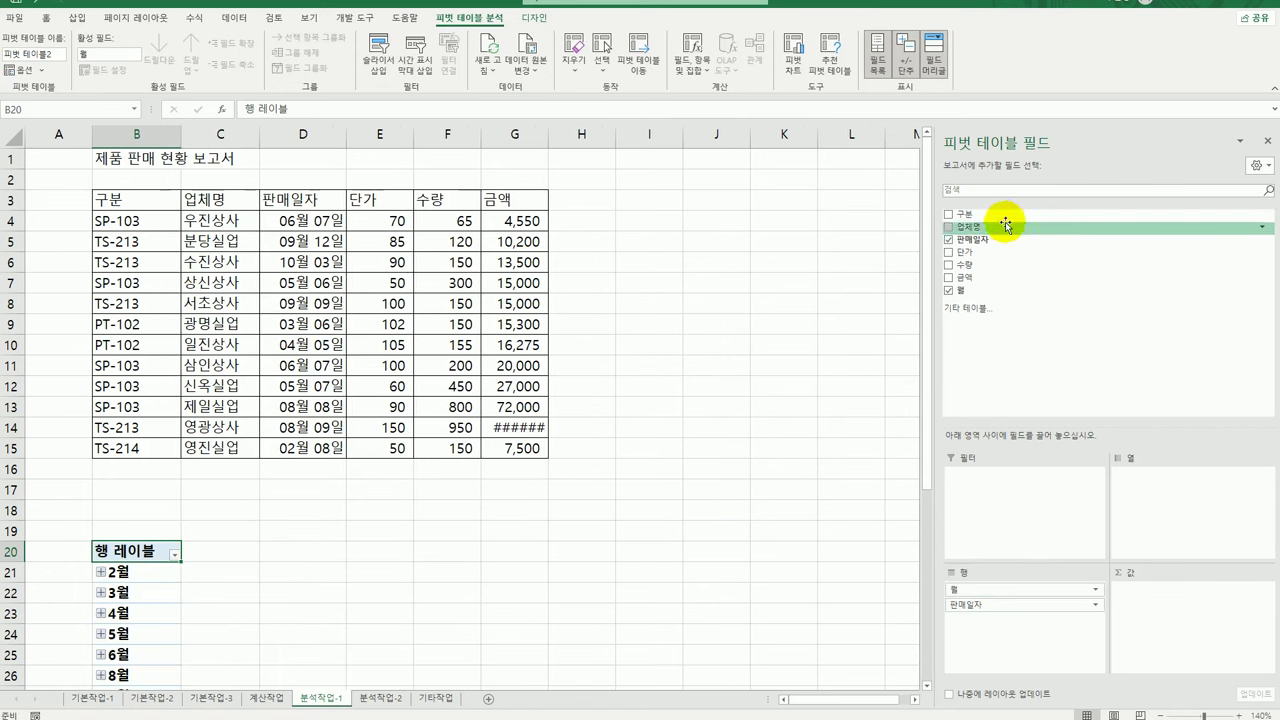
{"action": "left_click_drag", "start_coordinate": [1008, 222], "coordinate": [1158, 495]}
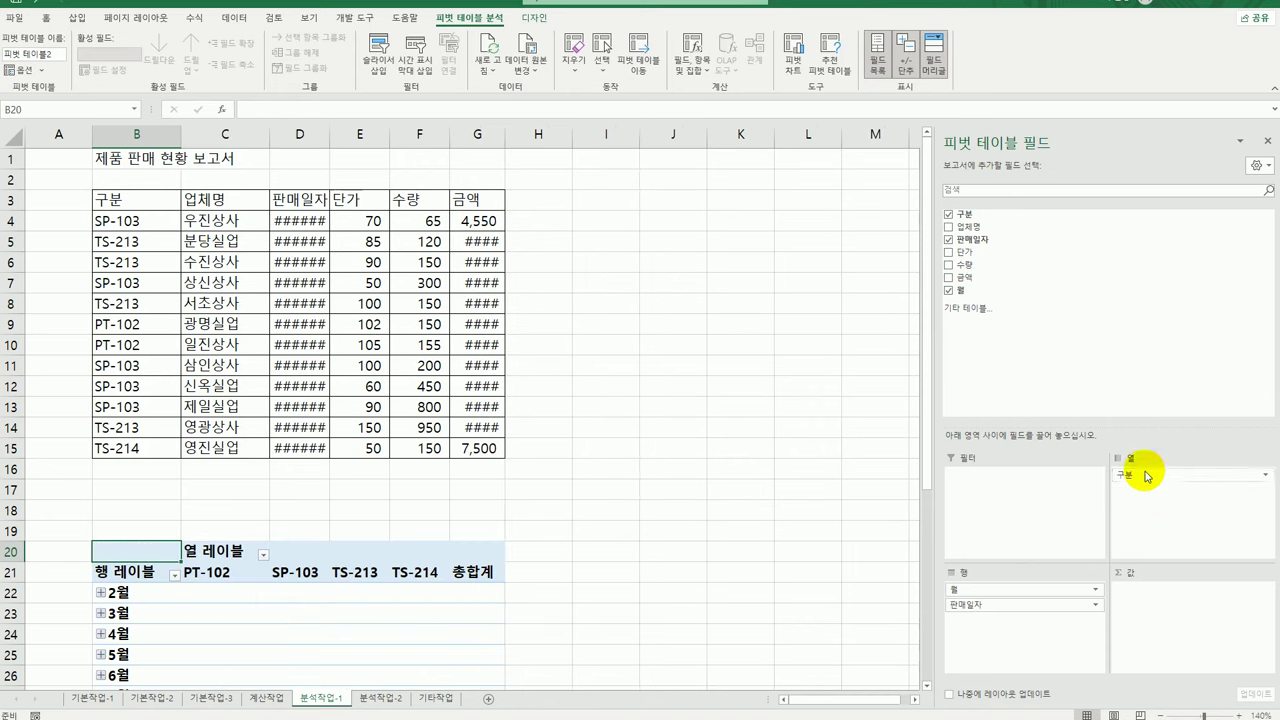
{"action": "left_click_drag", "start_coordinate": [985, 277], "coordinate": [1149, 616]}
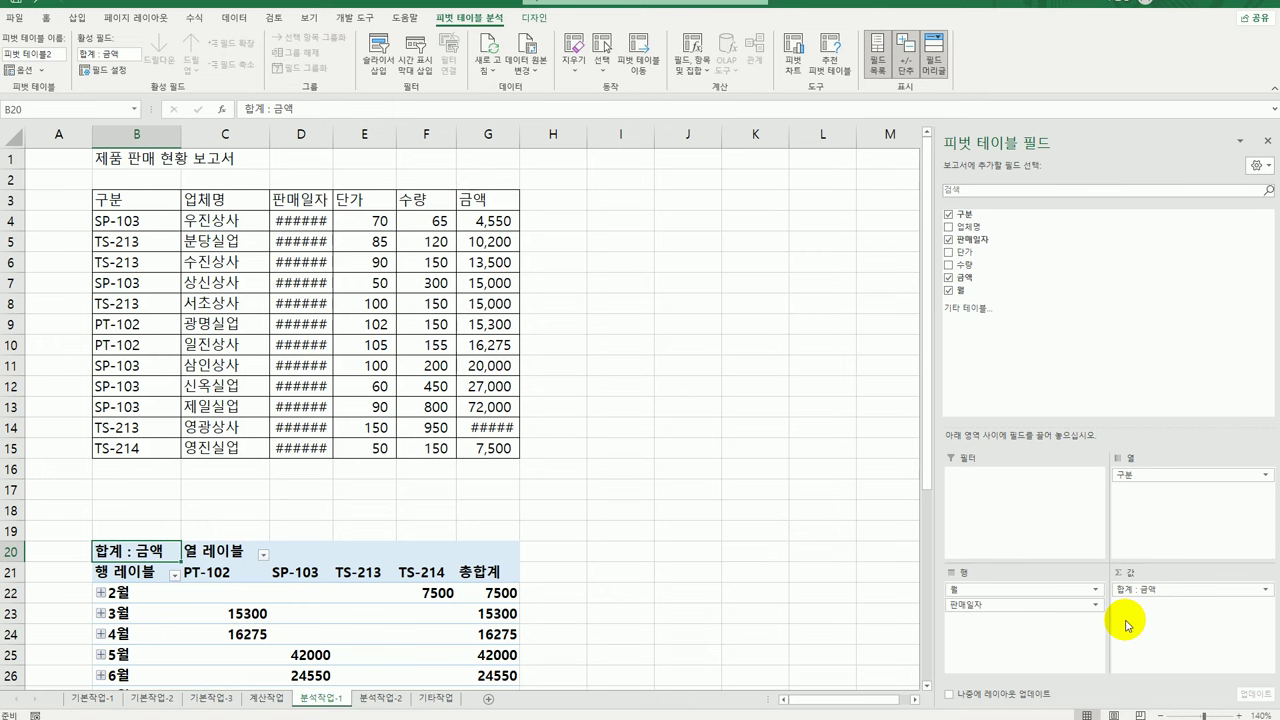
- Change the pivot table's report layout to one that shows 월, 판매일자 and 구분 as separate field headings
{"action": "scroll", "coordinate": [414, 570], "scroll_direction": "down", "scroll_amount": 3}
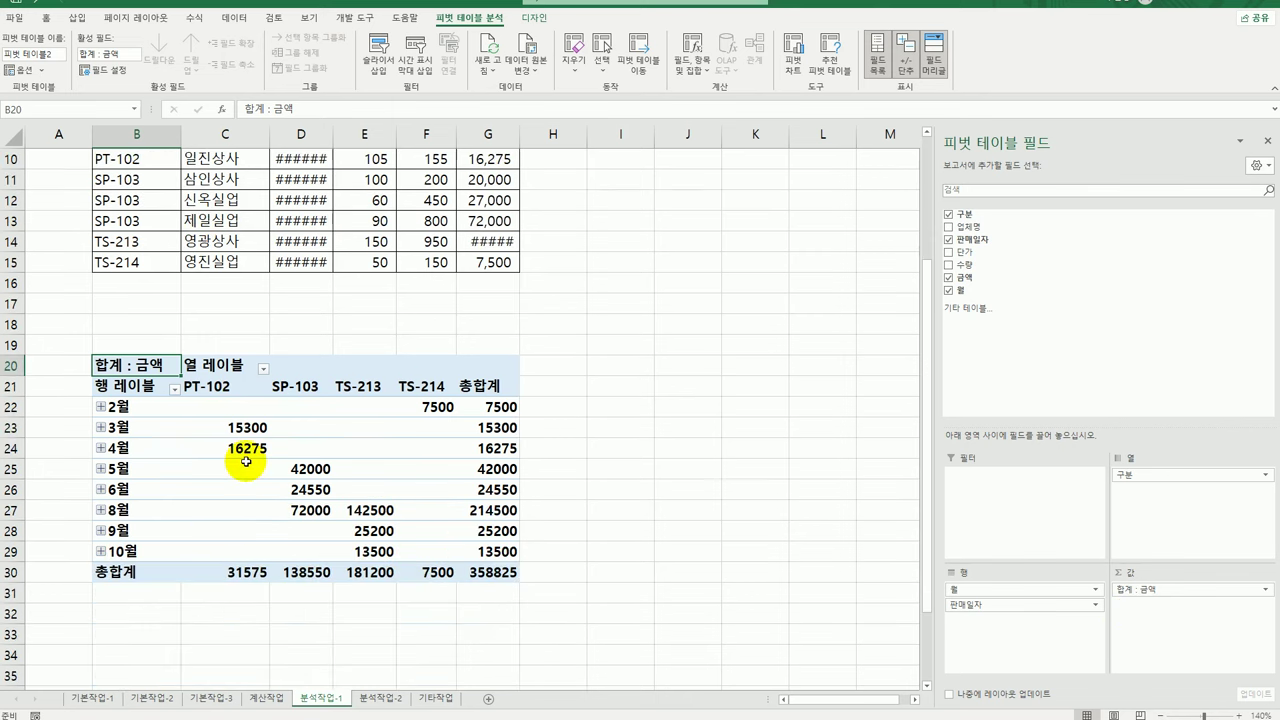
{"action": "left_click", "coordinate": [533, 18]}
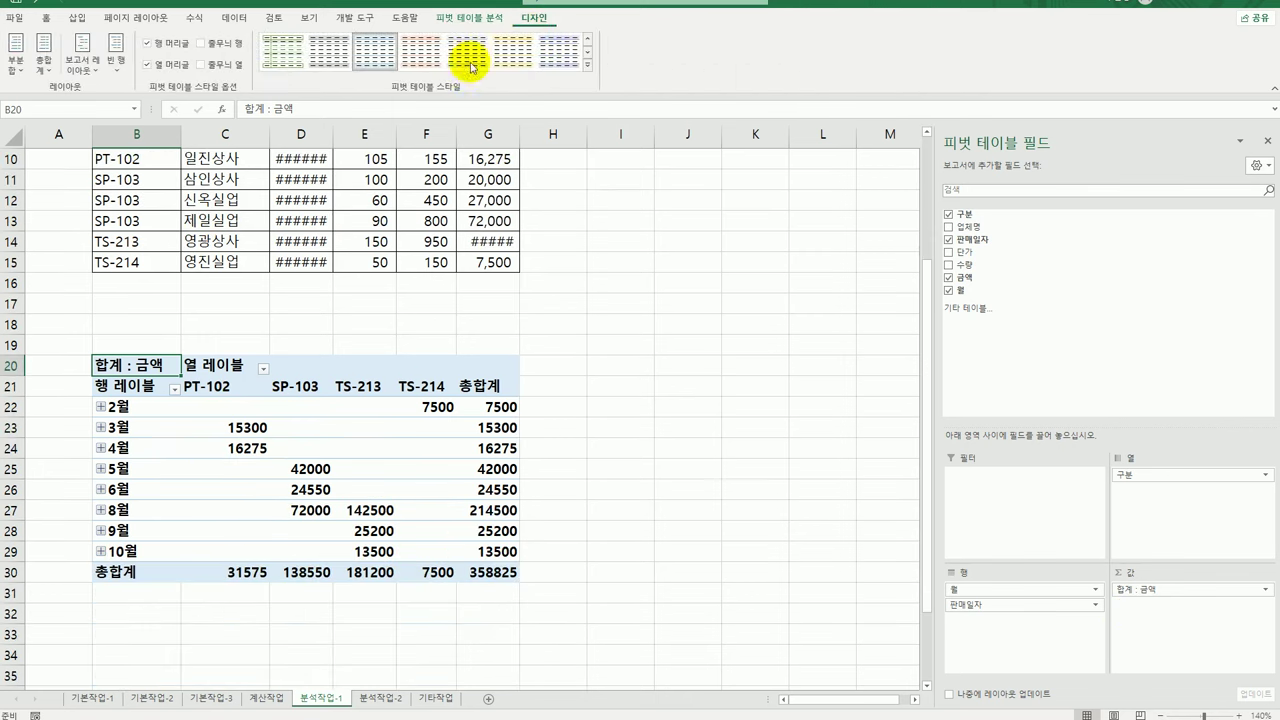
{"action": "left_click", "coordinate": [83, 56]}
{"action": "left_click", "coordinate": [123, 139]}
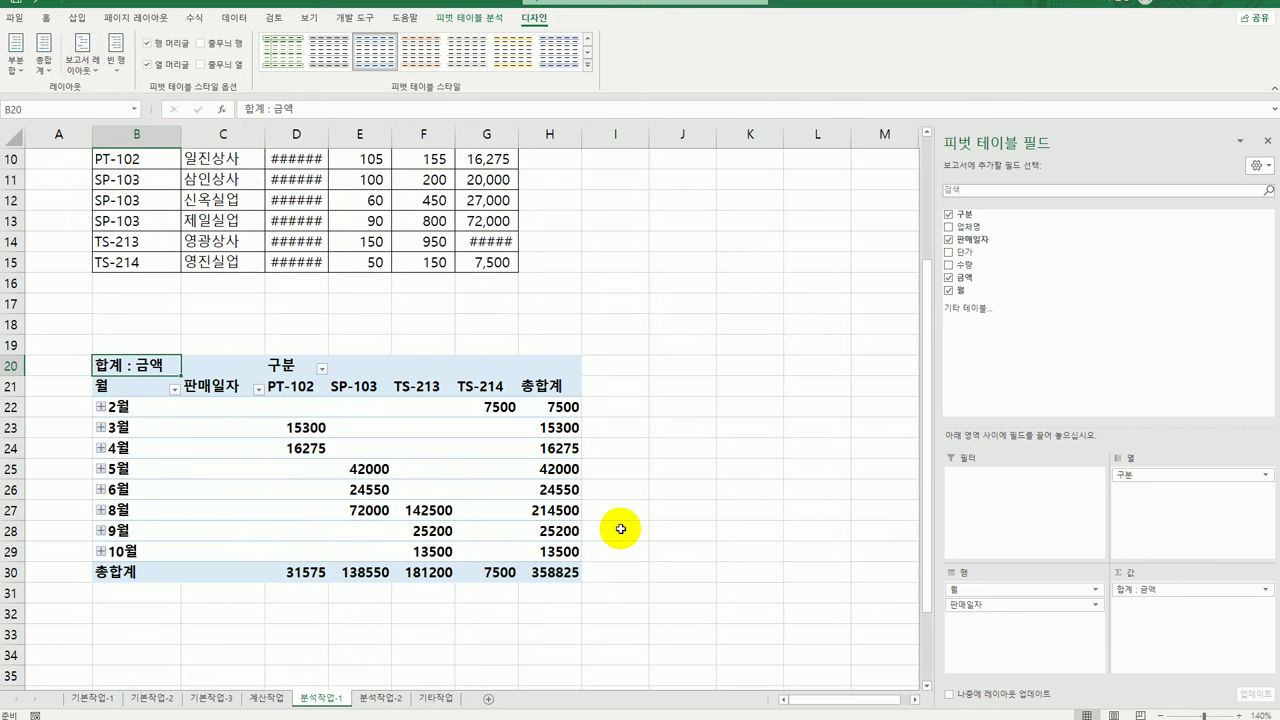
- Group the pivot table's 판매일자 row field by 분기 only, clearing the 일 and 월 units
{"action": "left_click", "coordinate": [131, 407]}
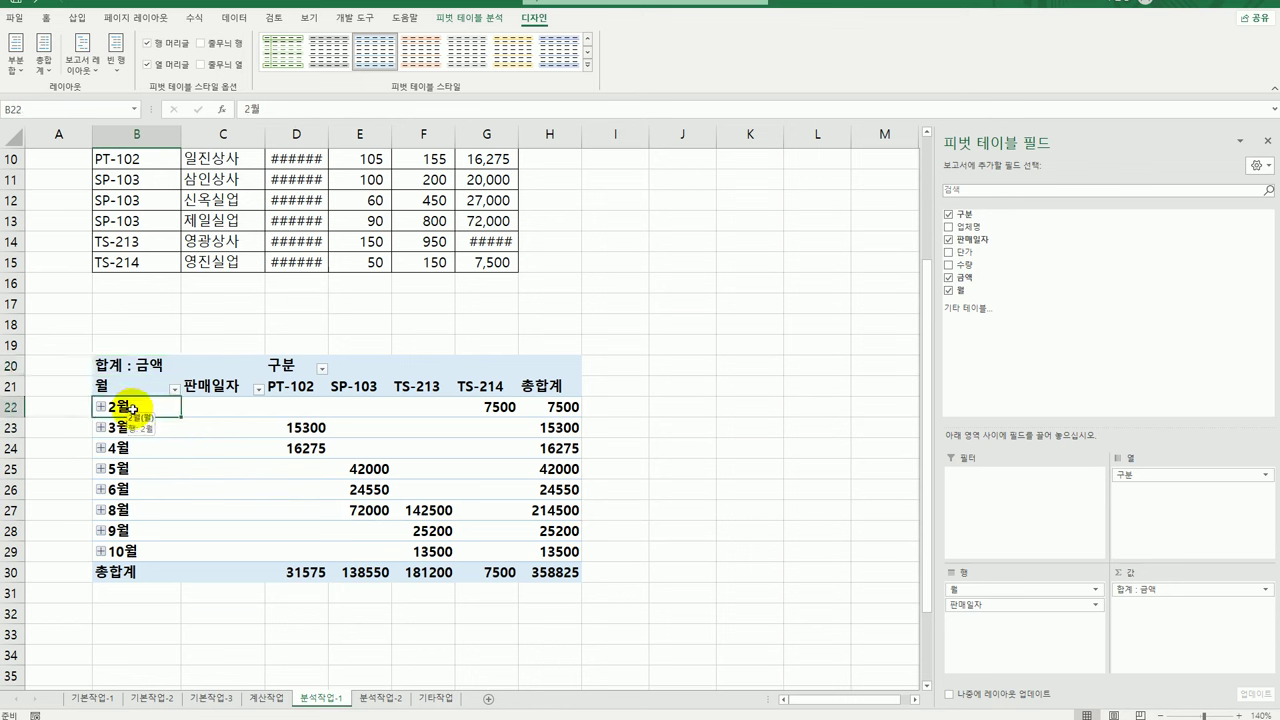
{"action": "left_click", "coordinate": [131, 448]}
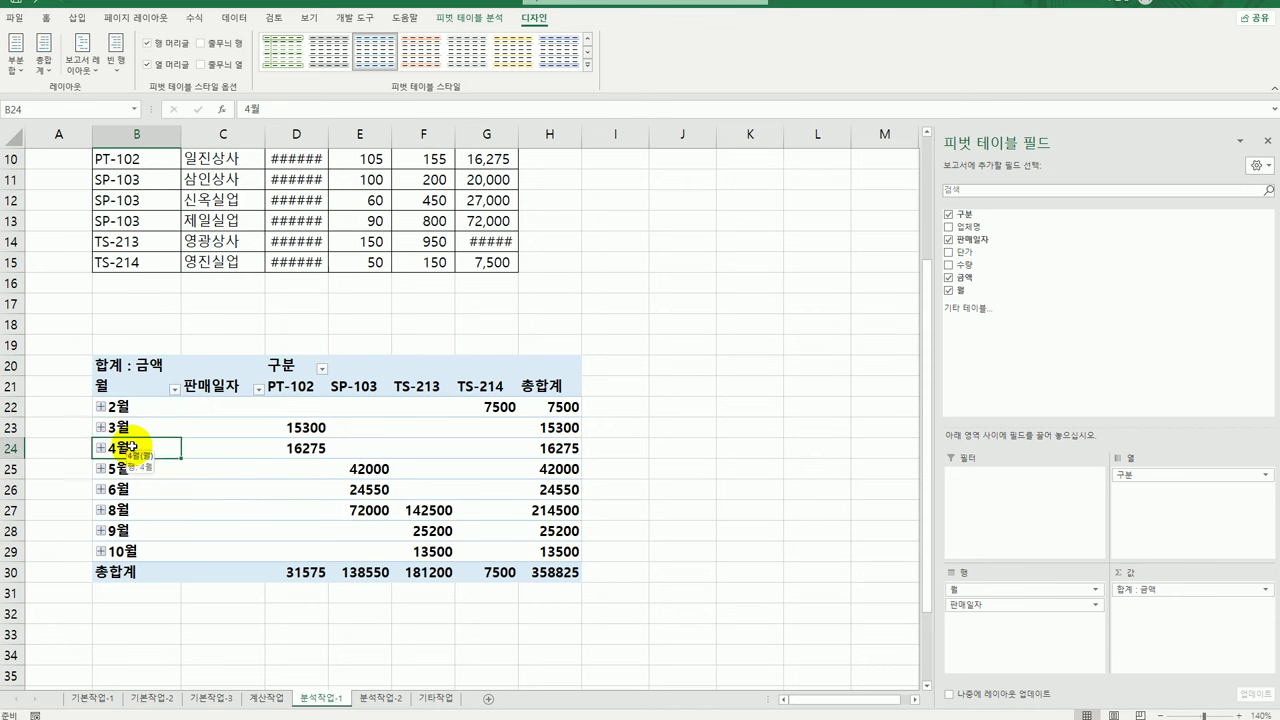
{"action": "right_click", "coordinate": [131, 448]}
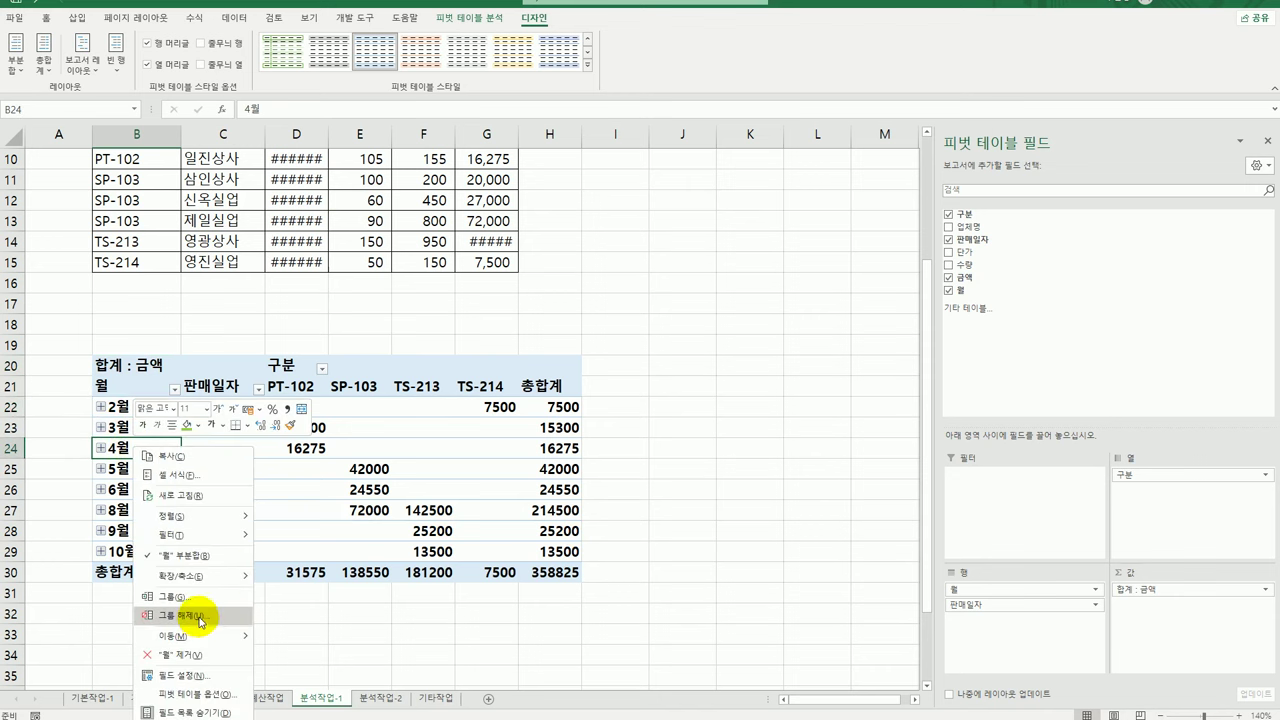
{"action": "left_click", "coordinate": [172, 596]}
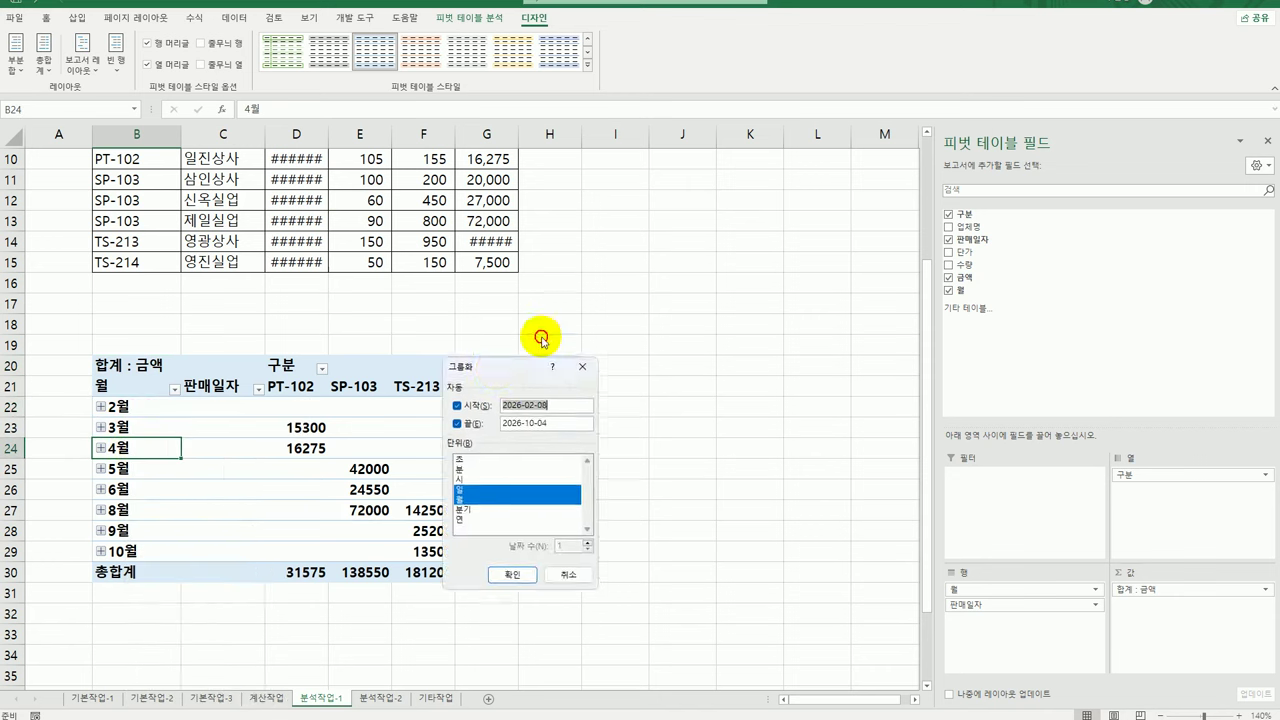
{"action": "left_click_drag", "start_coordinate": [500, 368], "coordinate": [652, 246]}
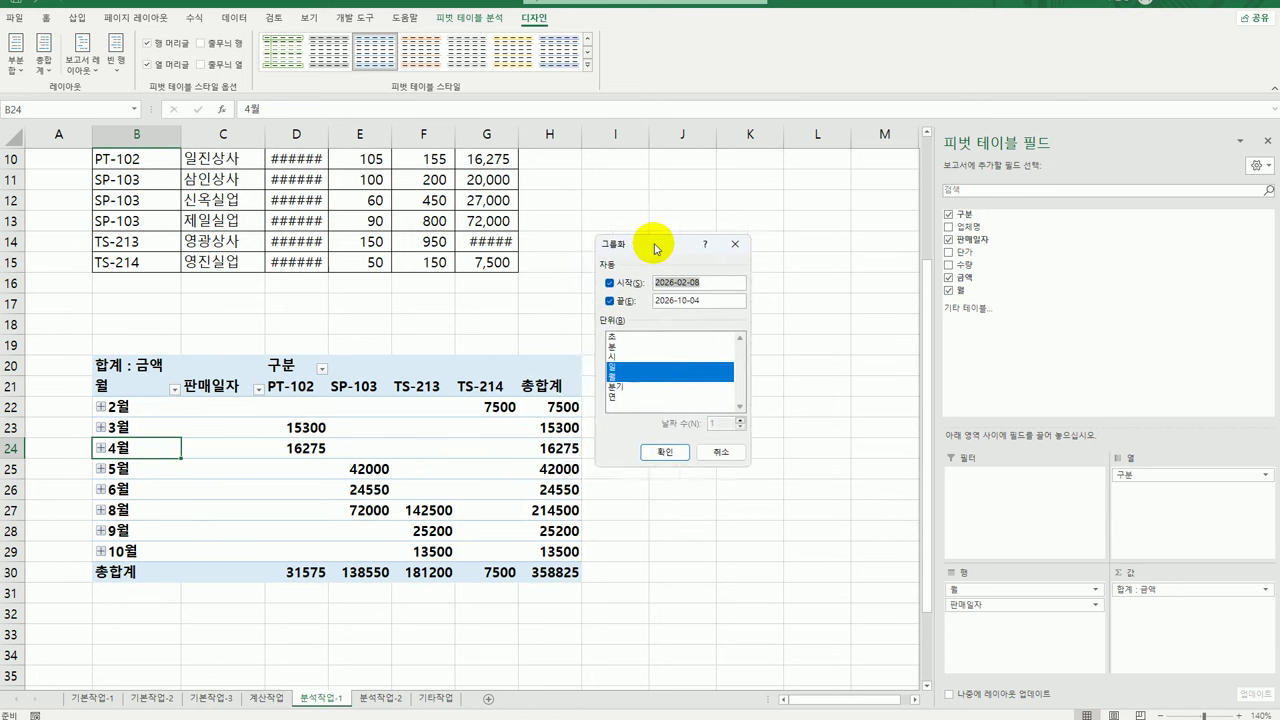
{"action": "left_click", "coordinate": [623, 385]}
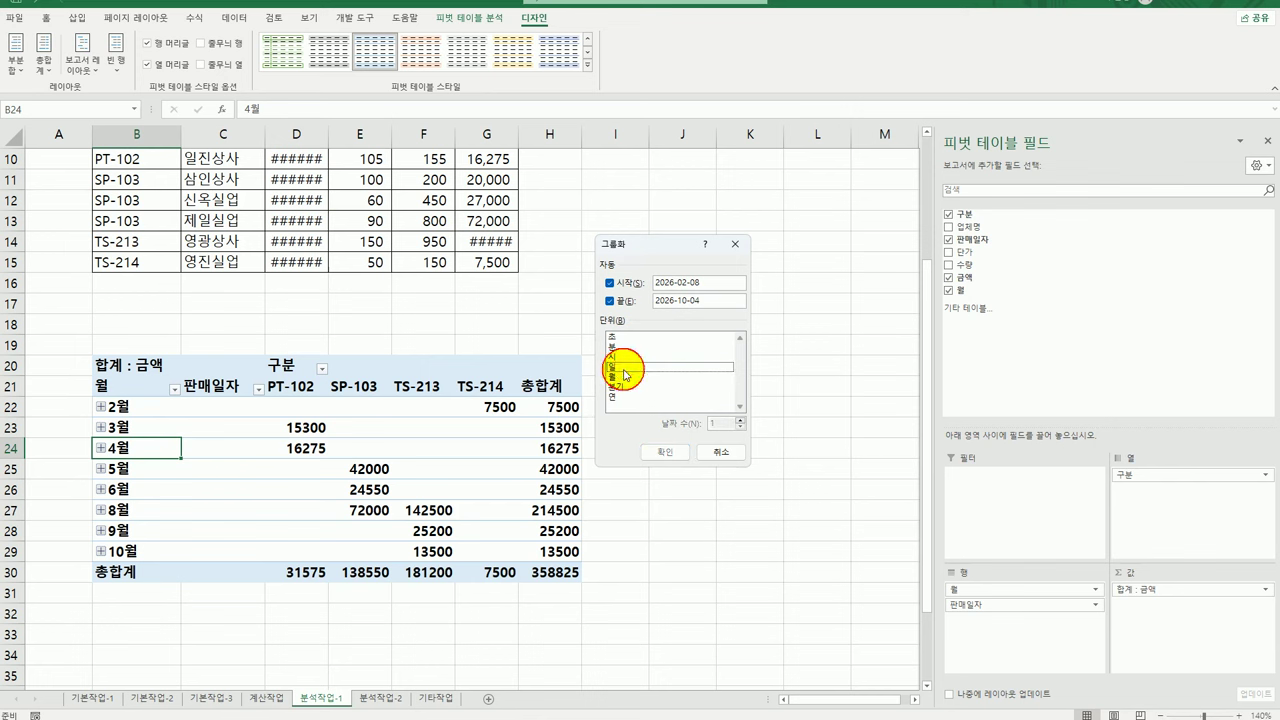
{"action": "left_click", "coordinate": [624, 387]}
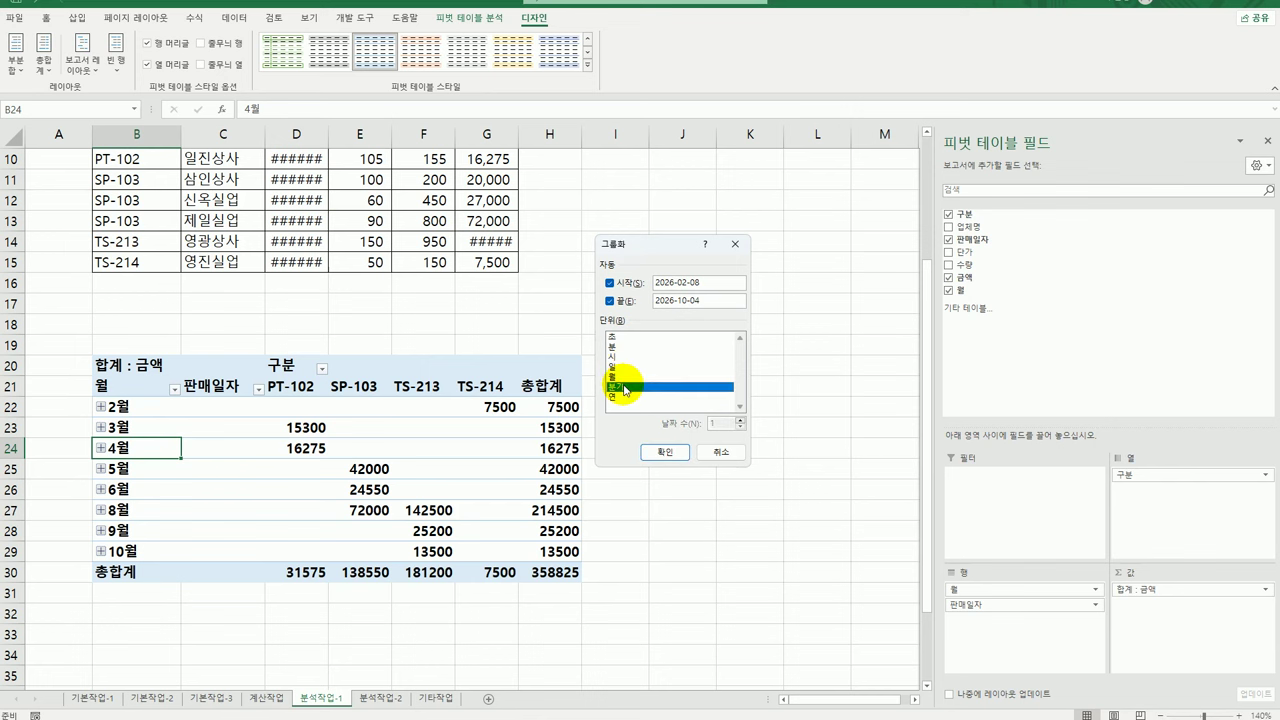
{"action": "left_click", "coordinate": [668, 452]}
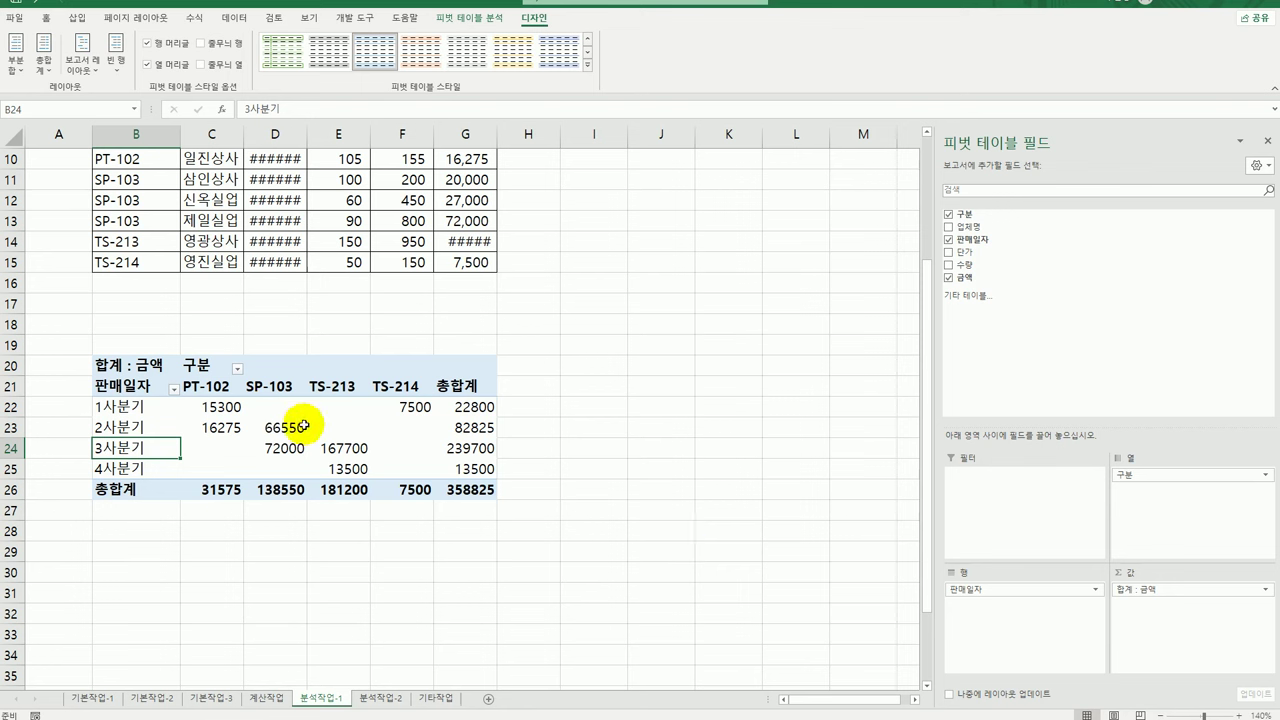
- Insert a clustered column (묶은 세로 막대형) pivot chart based on the pivot table
{"action": "left_click", "coordinate": [485, 15]}
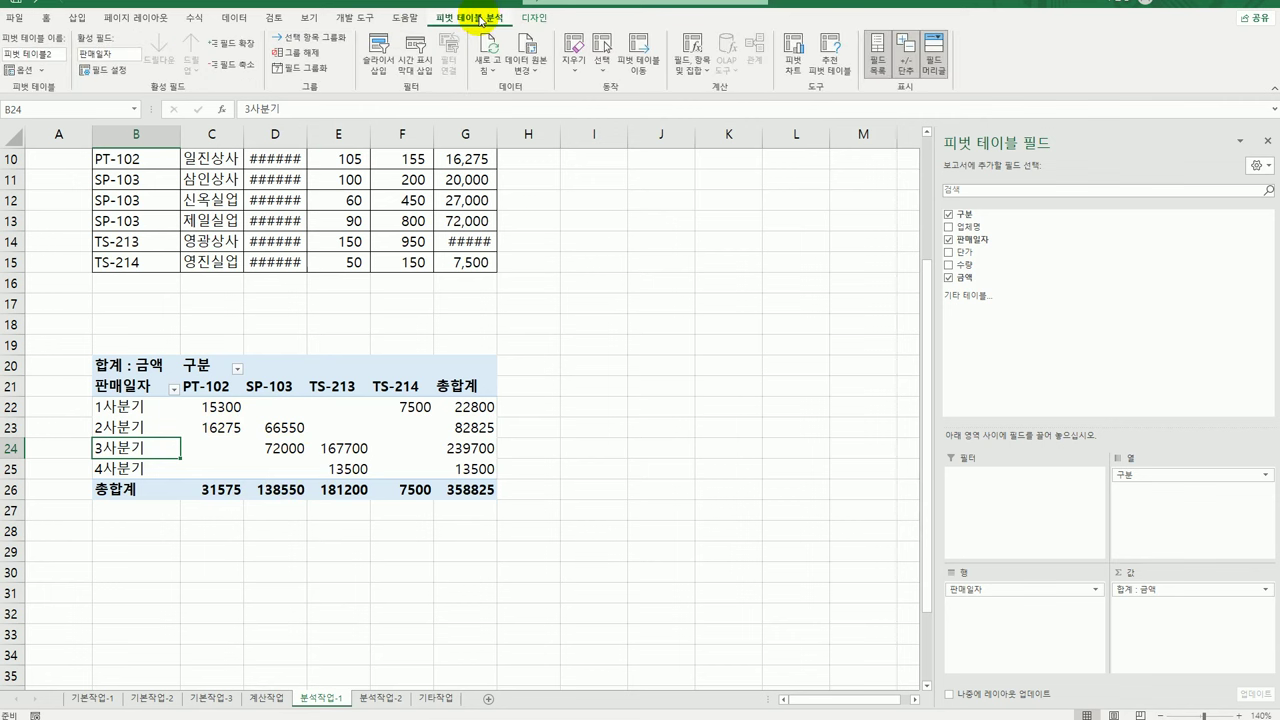
{"action": "left_click", "coordinate": [795, 66]}
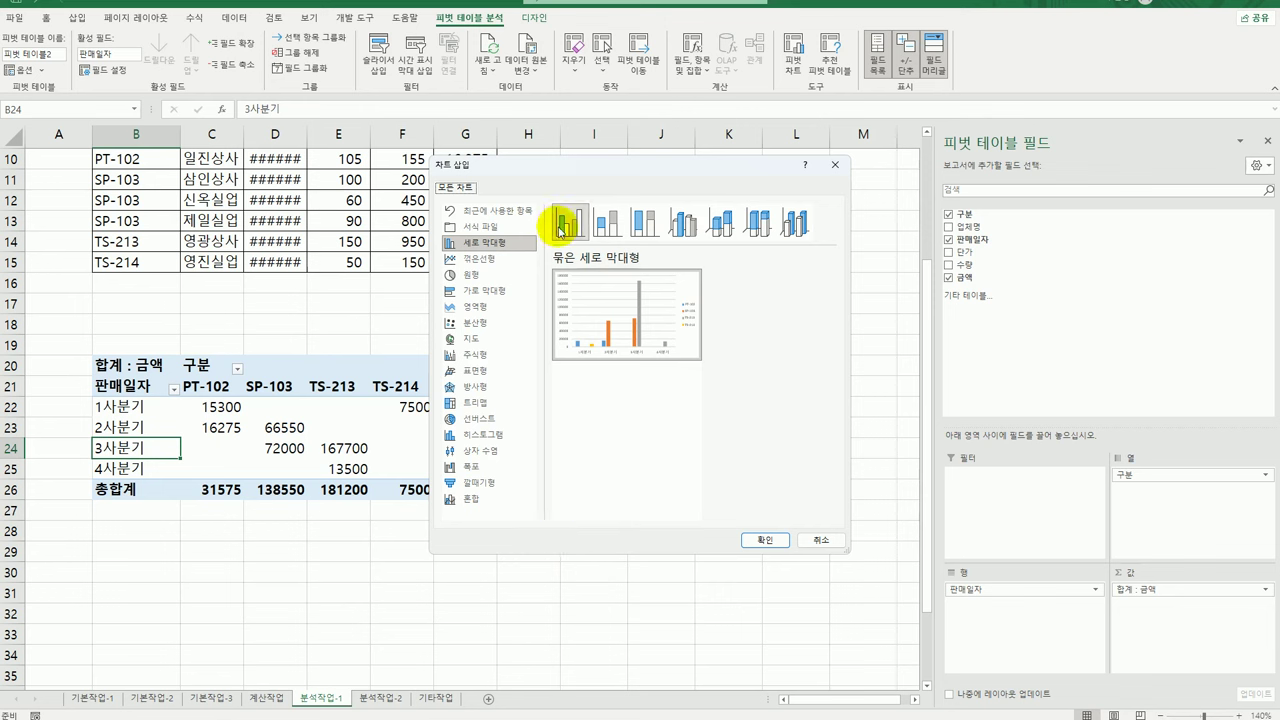
{"action": "left_click", "coordinate": [564, 229]}
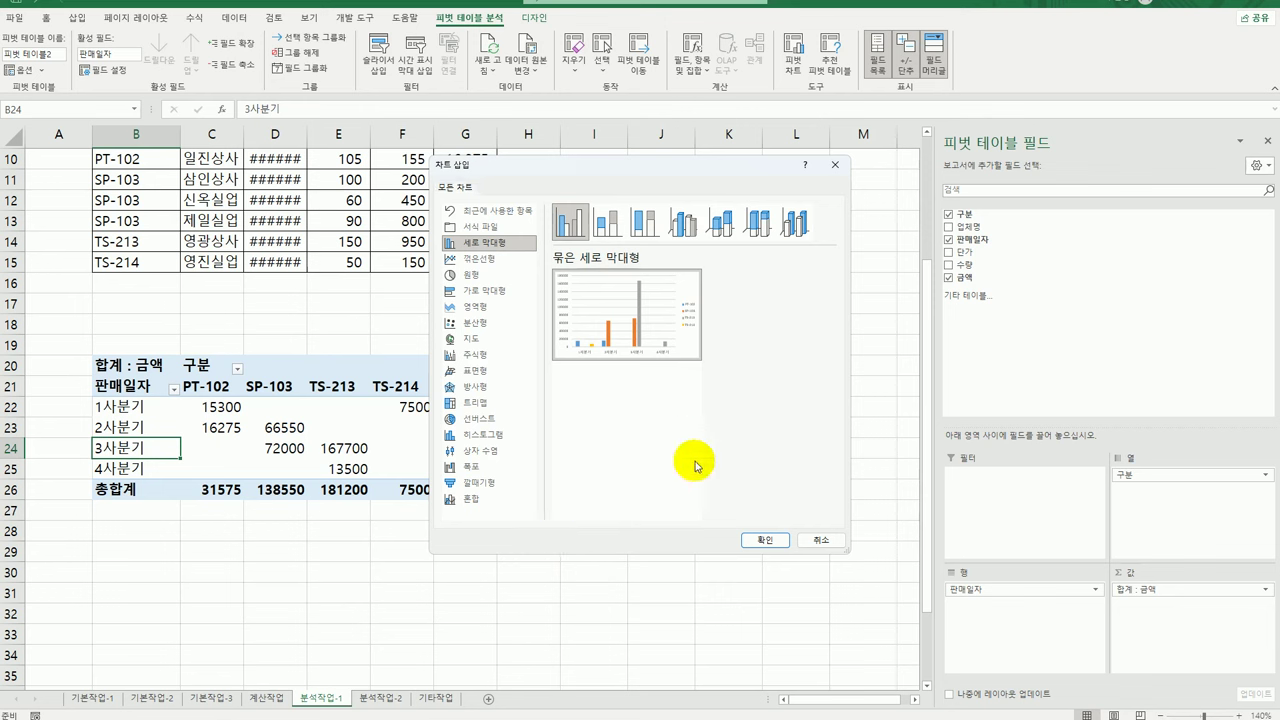
{"action": "left_click", "coordinate": [758, 540]}
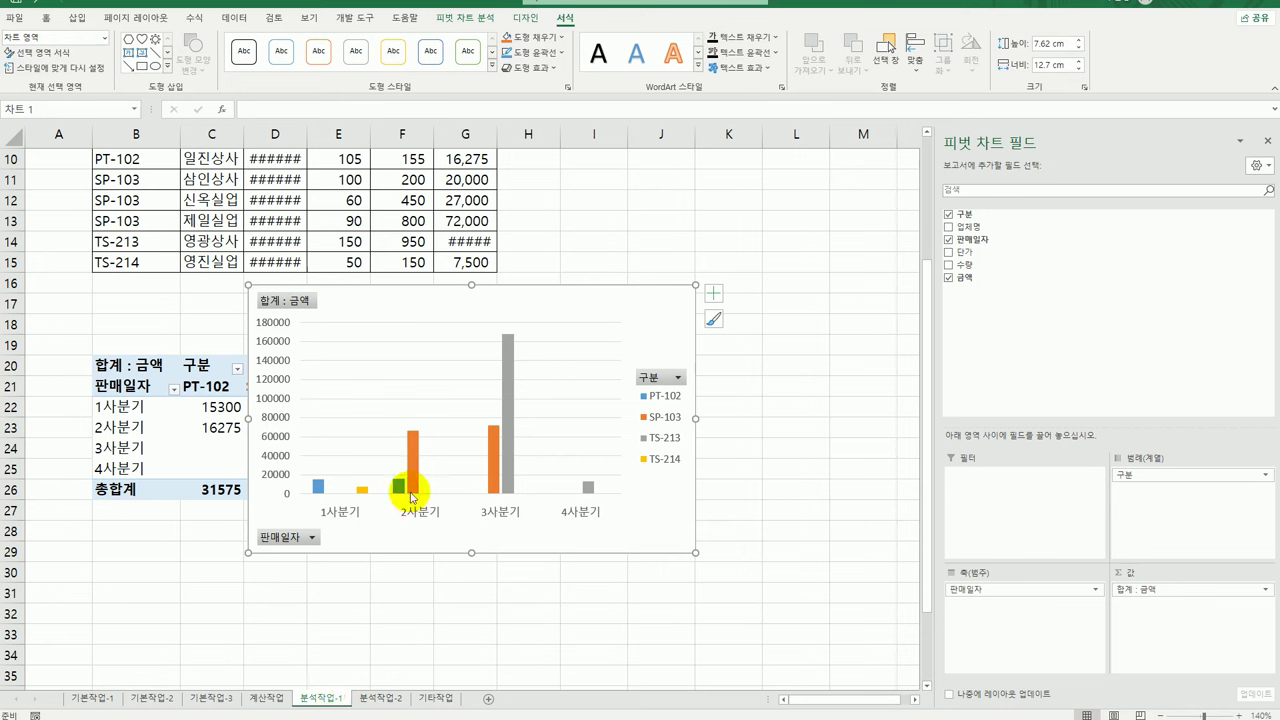
- Move the pivot chart to a new sheet named Chart1 and check its place beside the 분석작업-1 sheet
{"action": "right_click", "coordinate": [655, 320]}
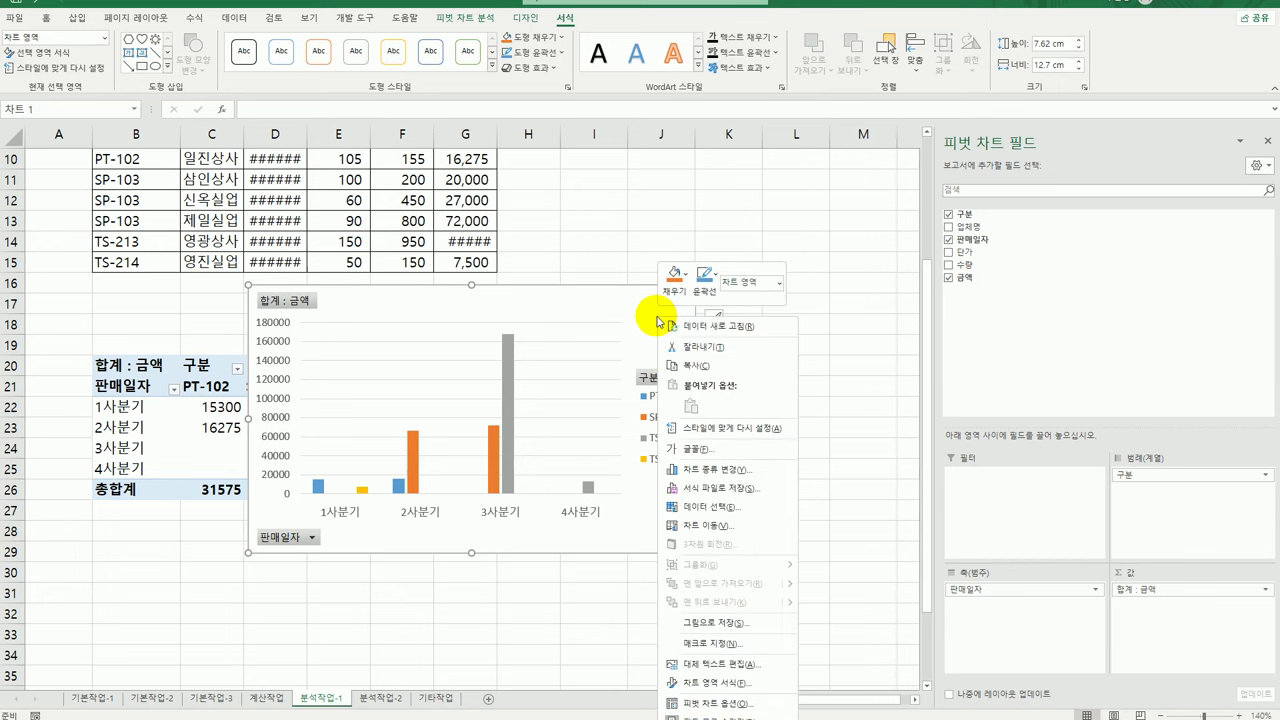
{"action": "left_click", "coordinate": [705, 525]}
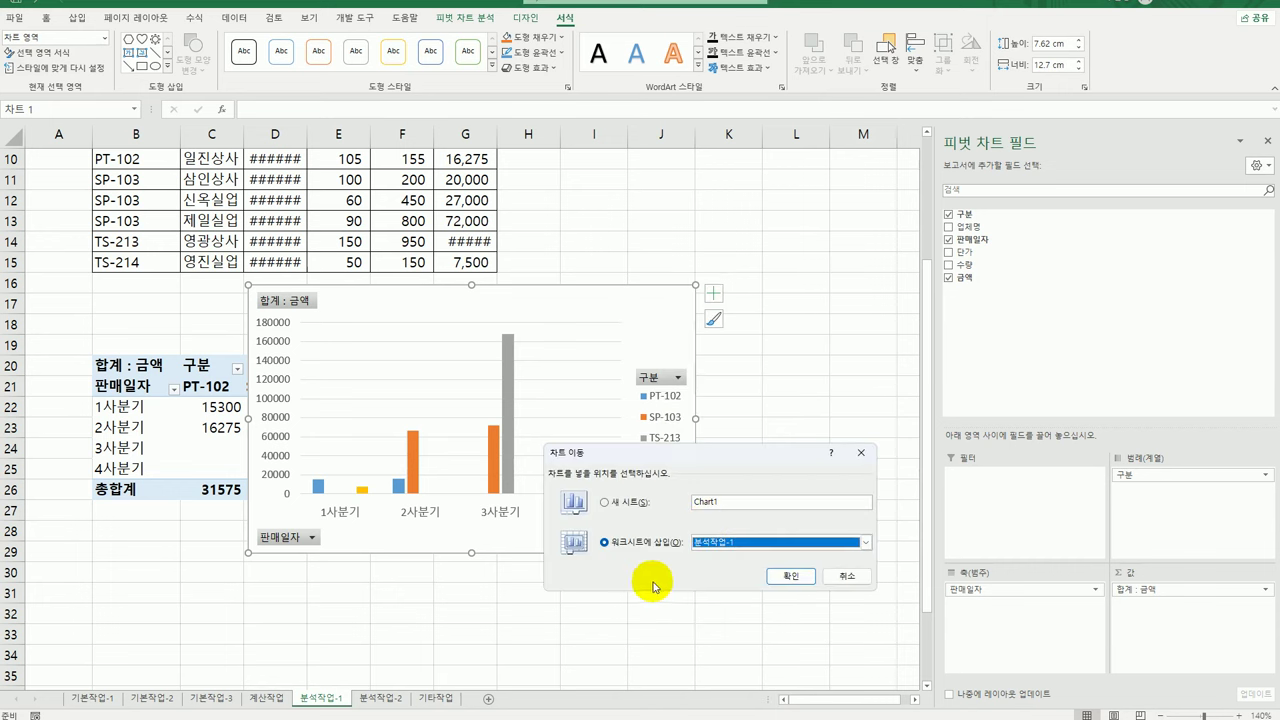
{"action": "left_click", "coordinate": [737, 546]}
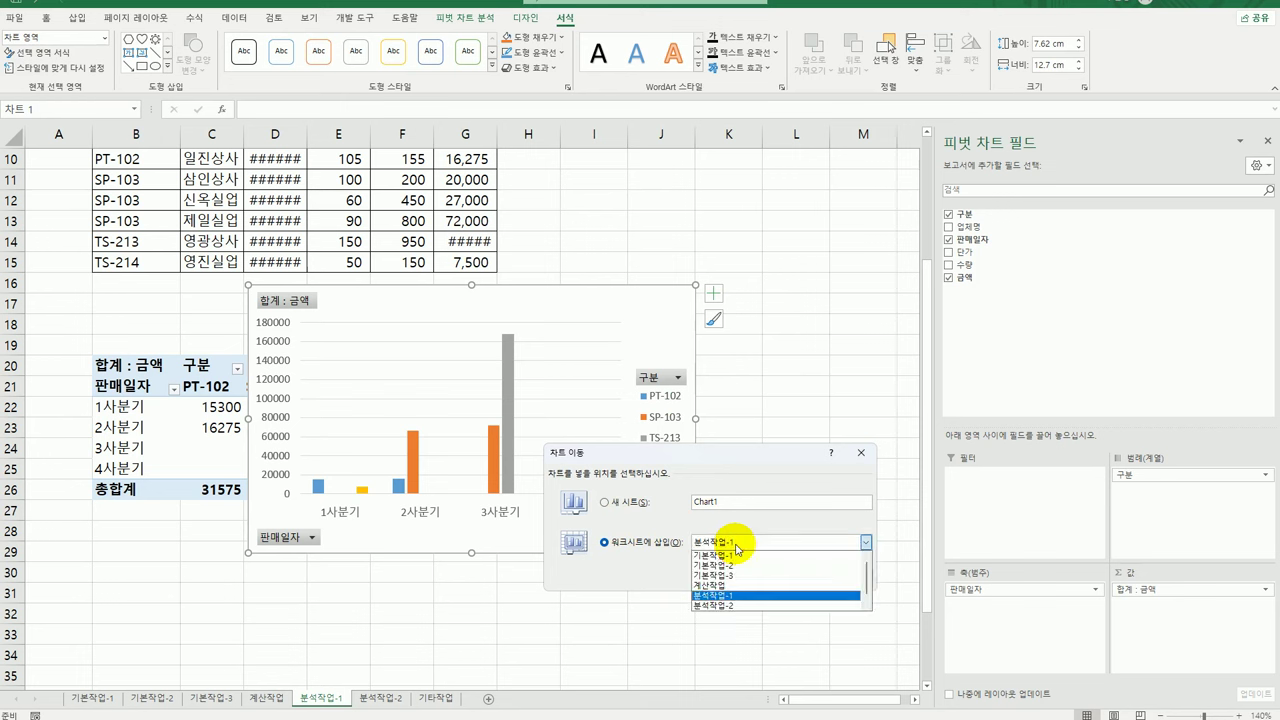
{"action": "left_click", "coordinate": [620, 502]}
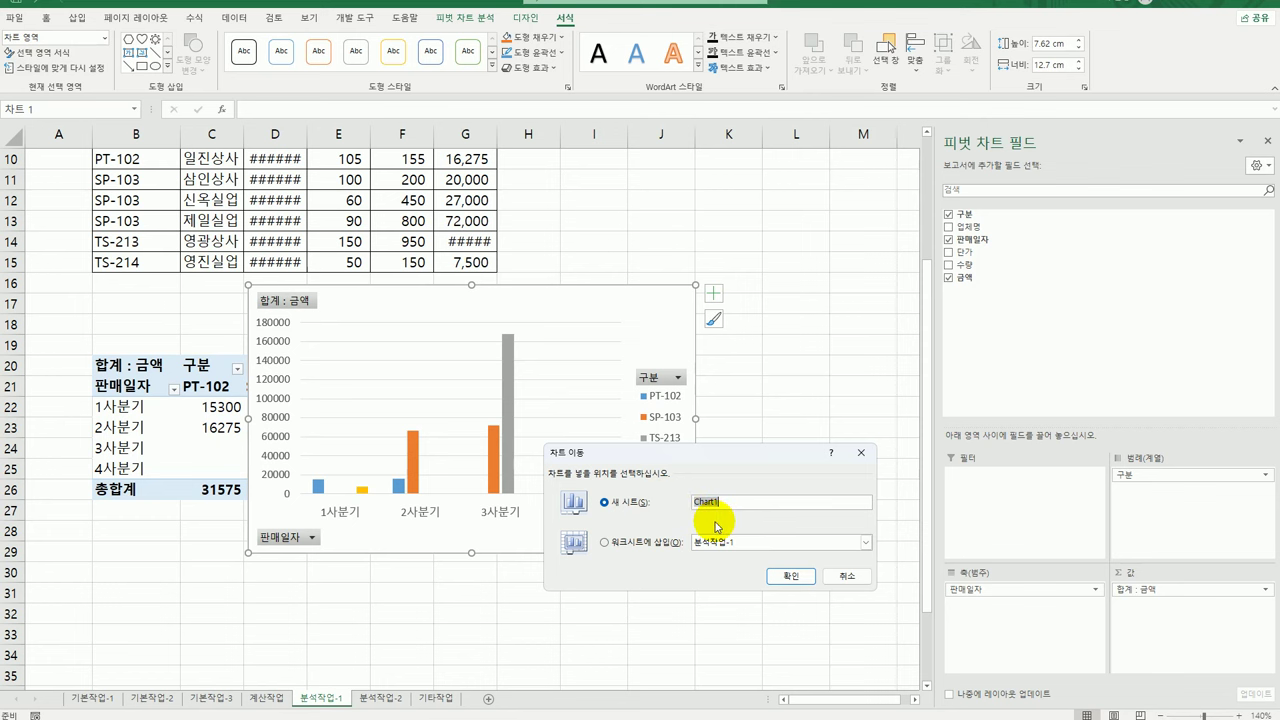
{"action": "left_click", "coordinate": [784, 580]}
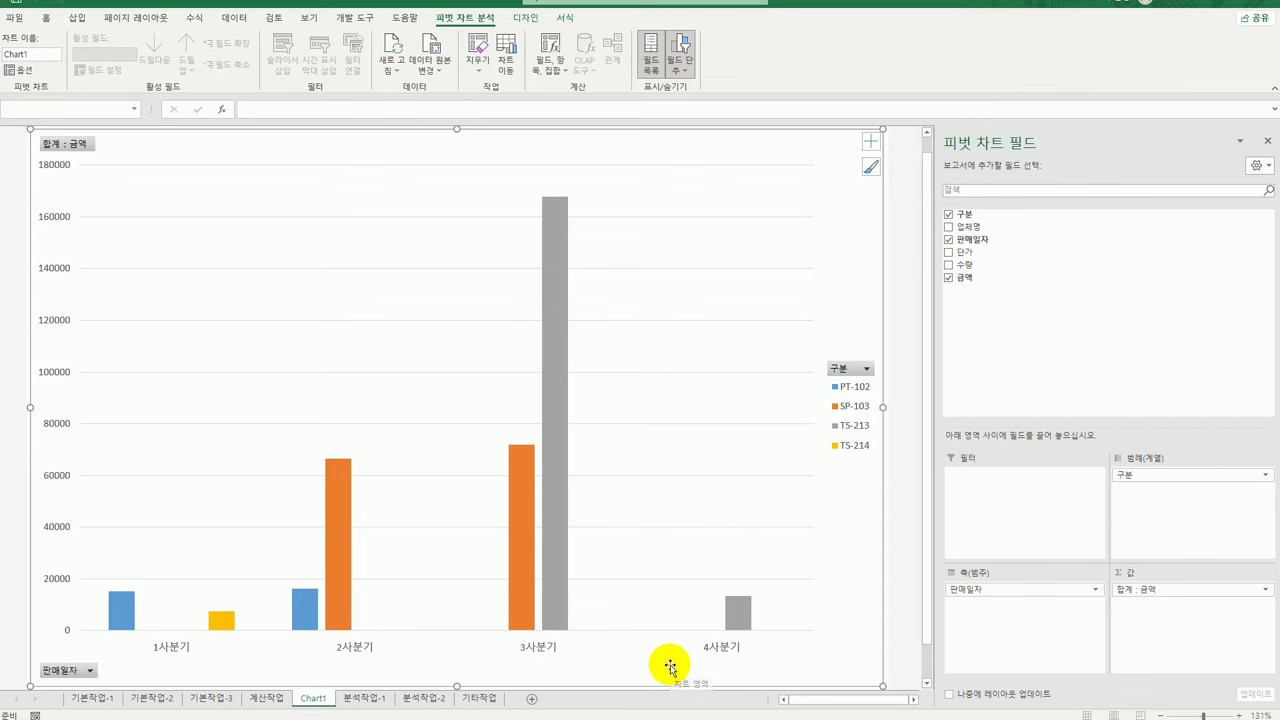
{"action": "left_click", "coordinate": [370, 699]}
{"action": "left_click", "coordinate": [313, 699]}
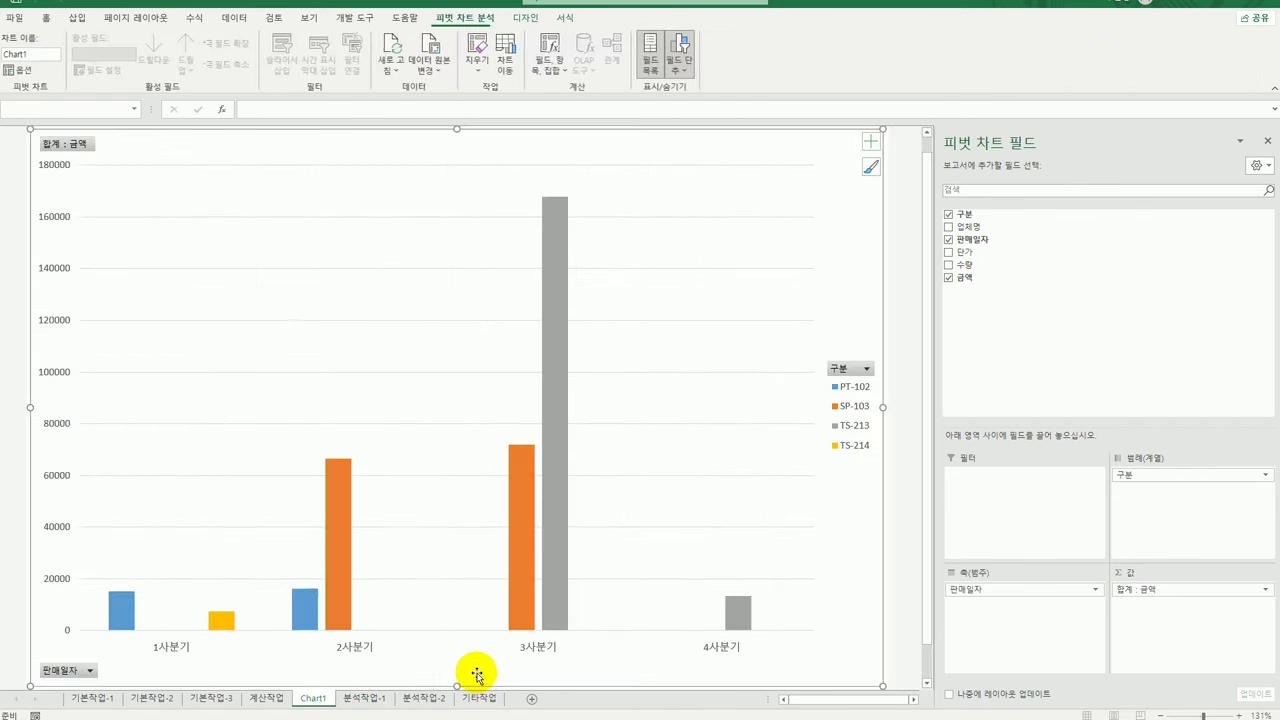
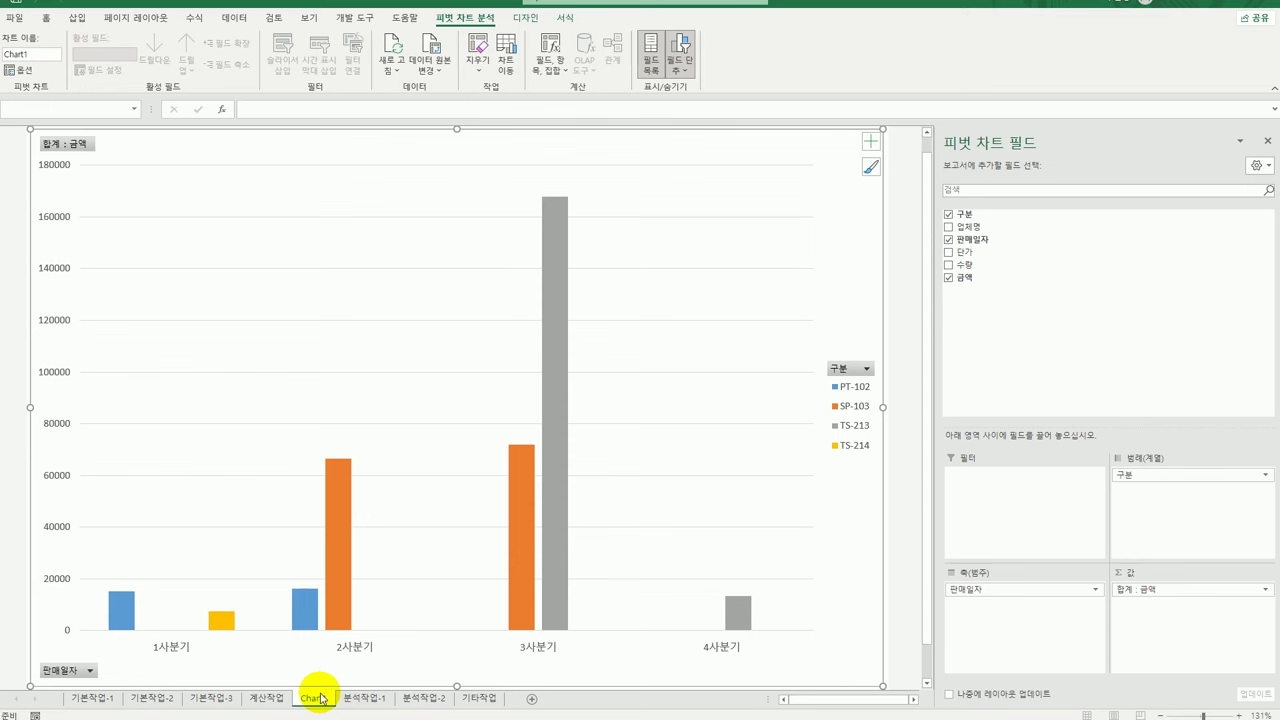
- On the 분석작업-2 sheet, enter the wildcard items *소설, *간지 and *도서 in G16:G18 of [표4]
{"action": "left_click", "coordinate": [422, 698]}
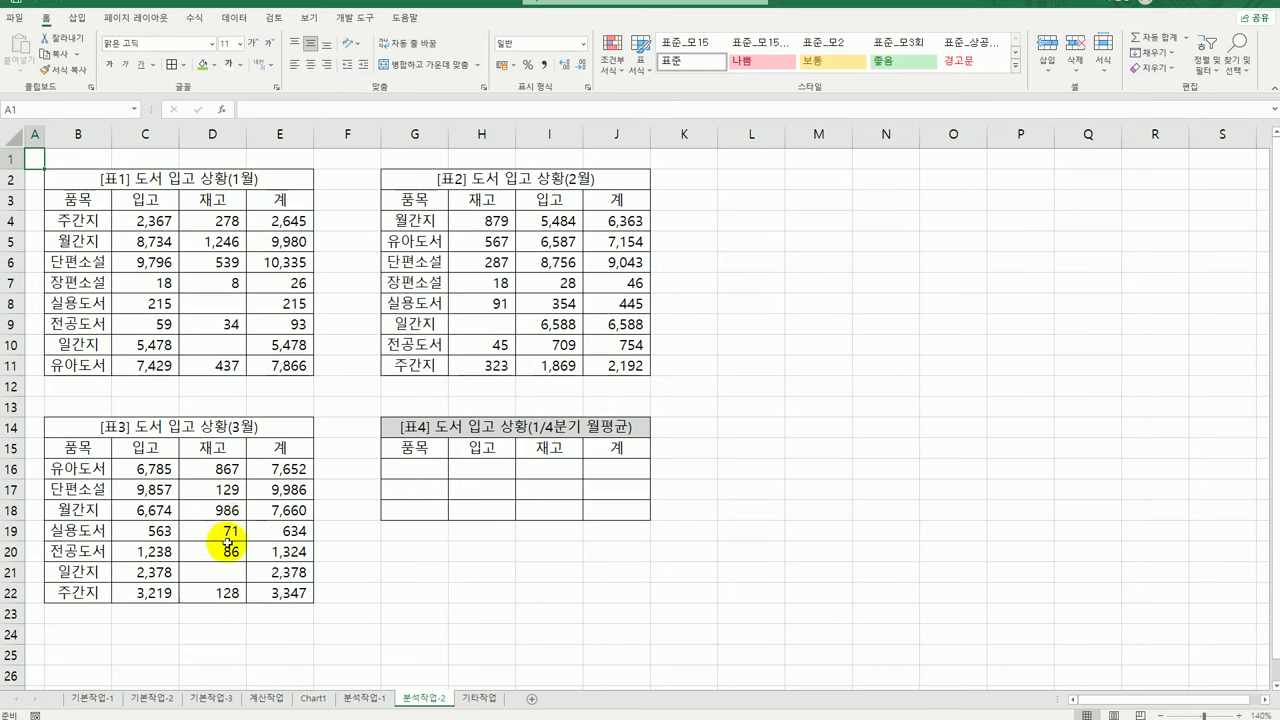
{"action": "left_click", "coordinate": [442, 470]}
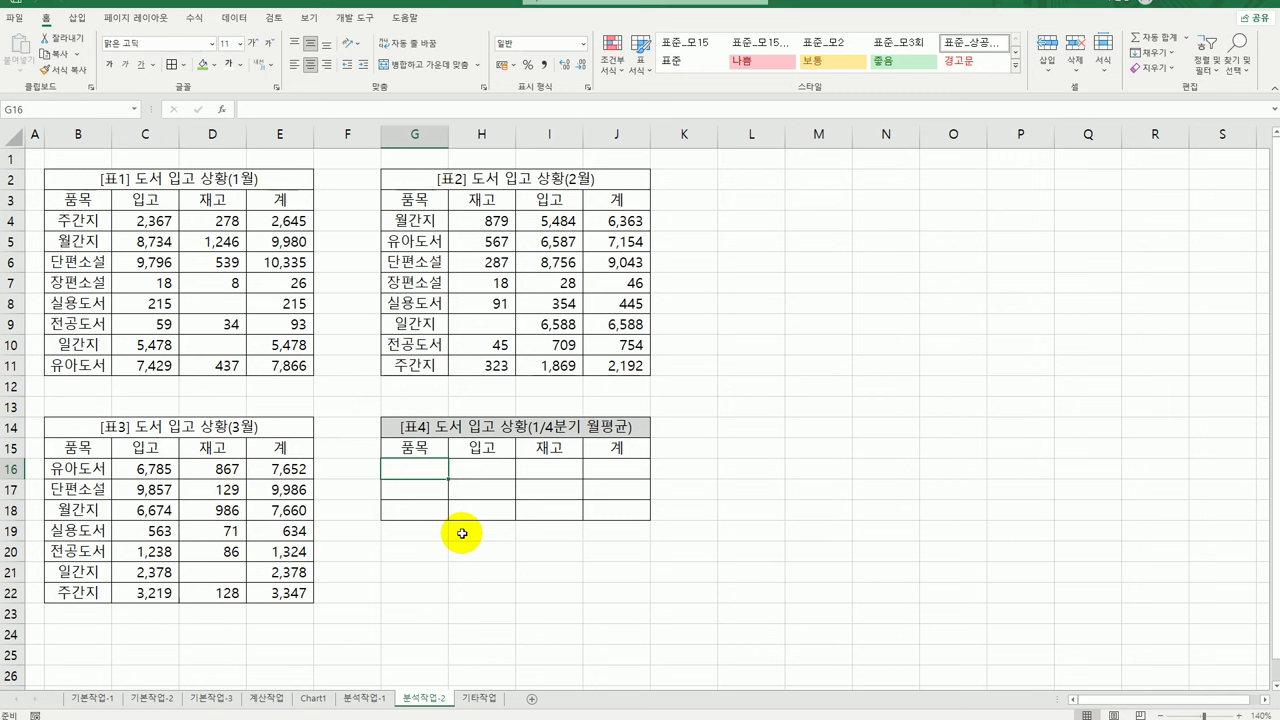
{"action": "type", "text": "*"}
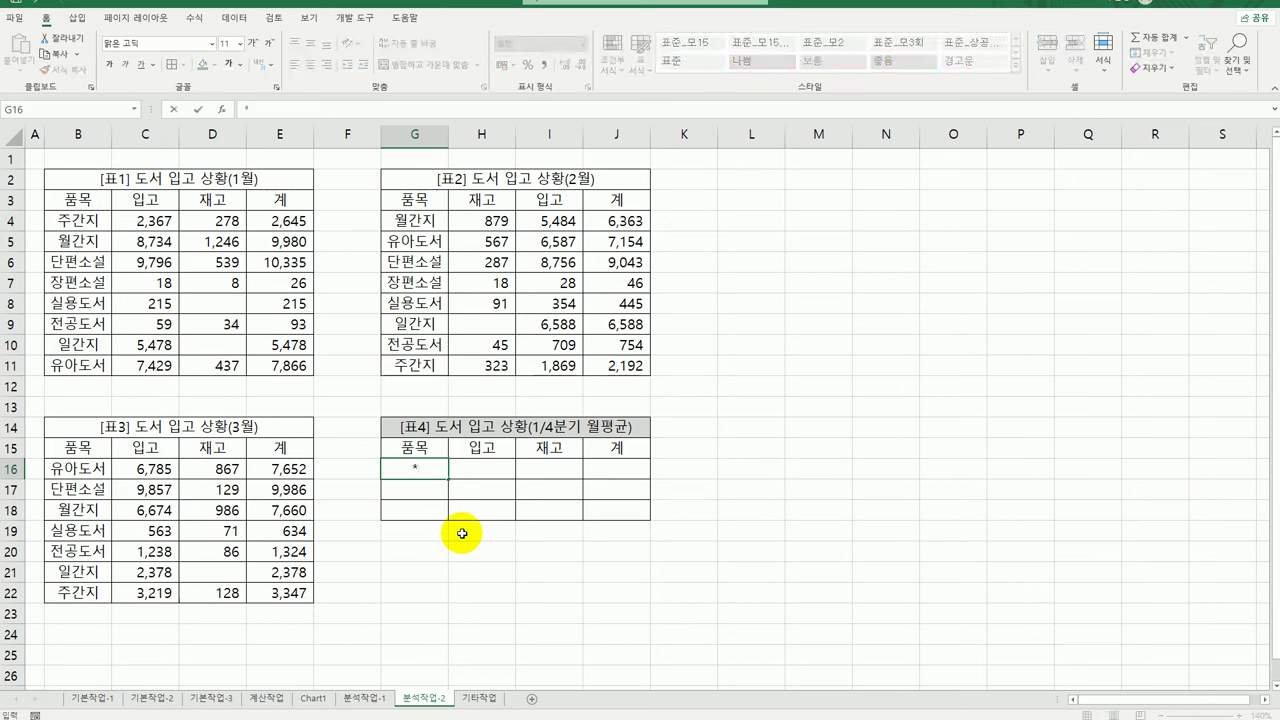
{"action": "type", "text": "th"}
{"action": "key", "text": "BackSpace"}
{"action": "key", "text": "BackSpace"}
{"action": "type", "text": "소설"}
{"action": "key", "text": "Return"}
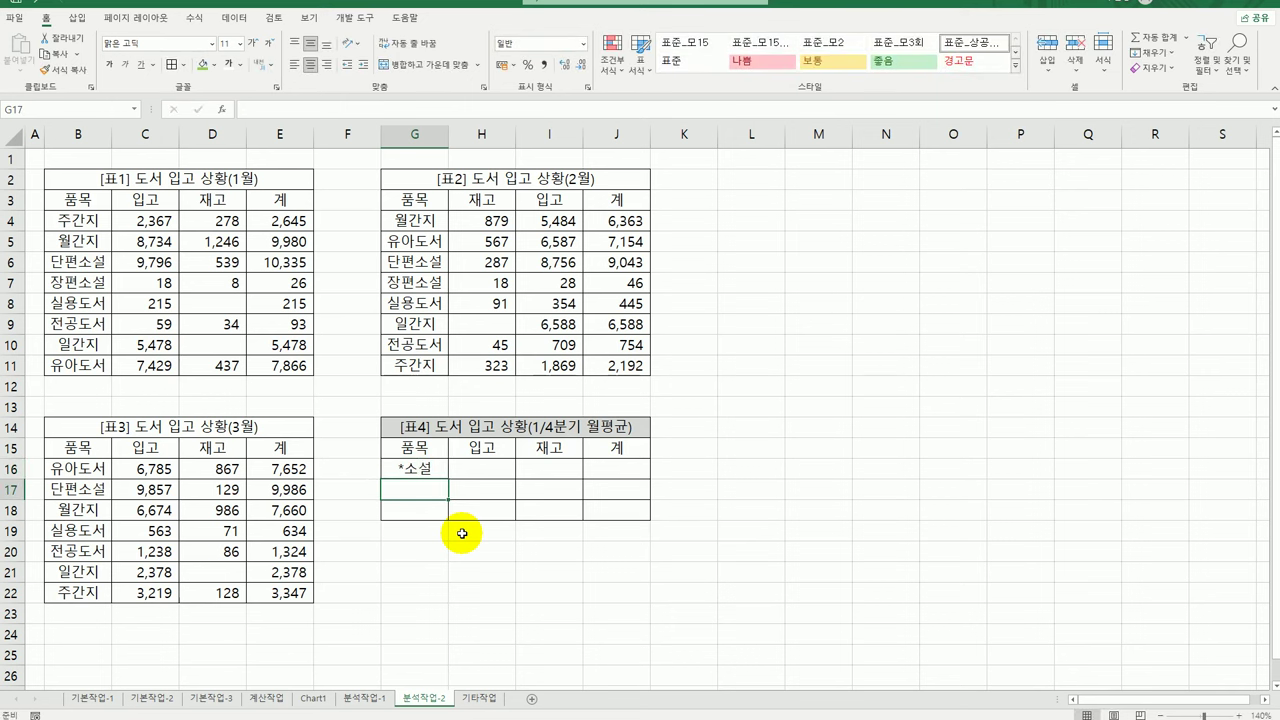
{"action": "type", "text": "*"}
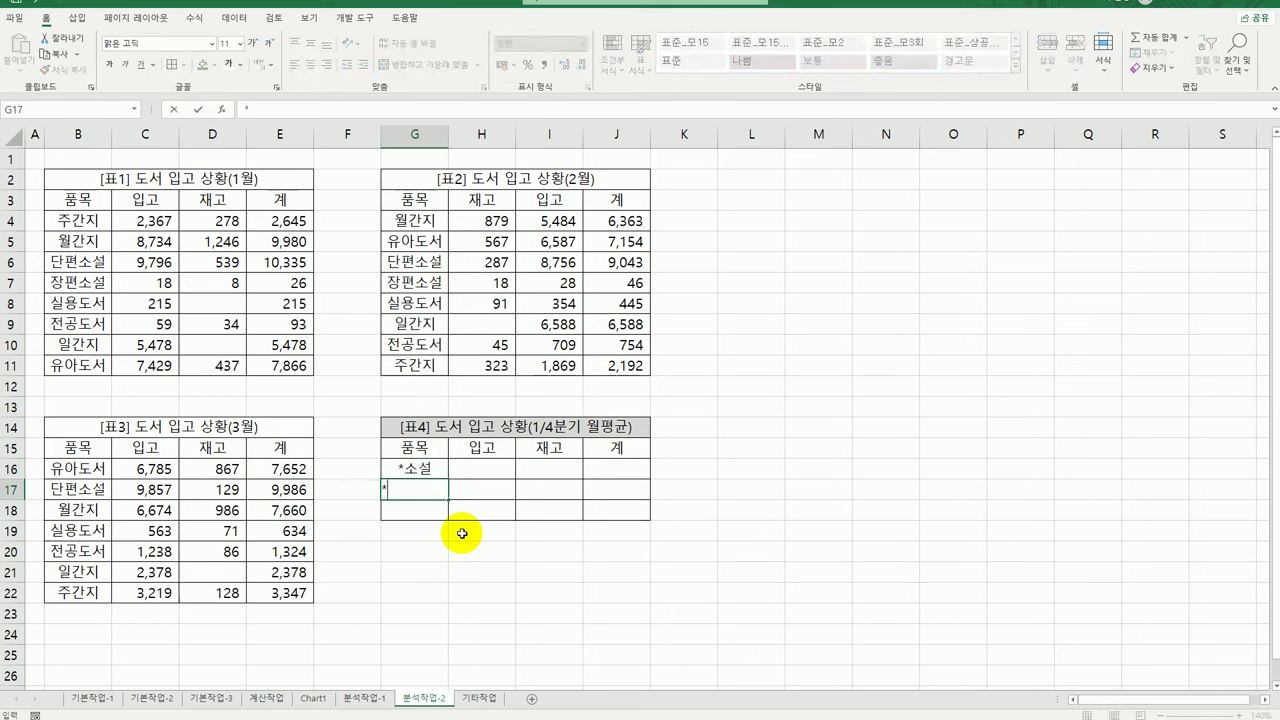
{"action": "type", "text": "간지"}
{"action": "key", "text": "Return"}
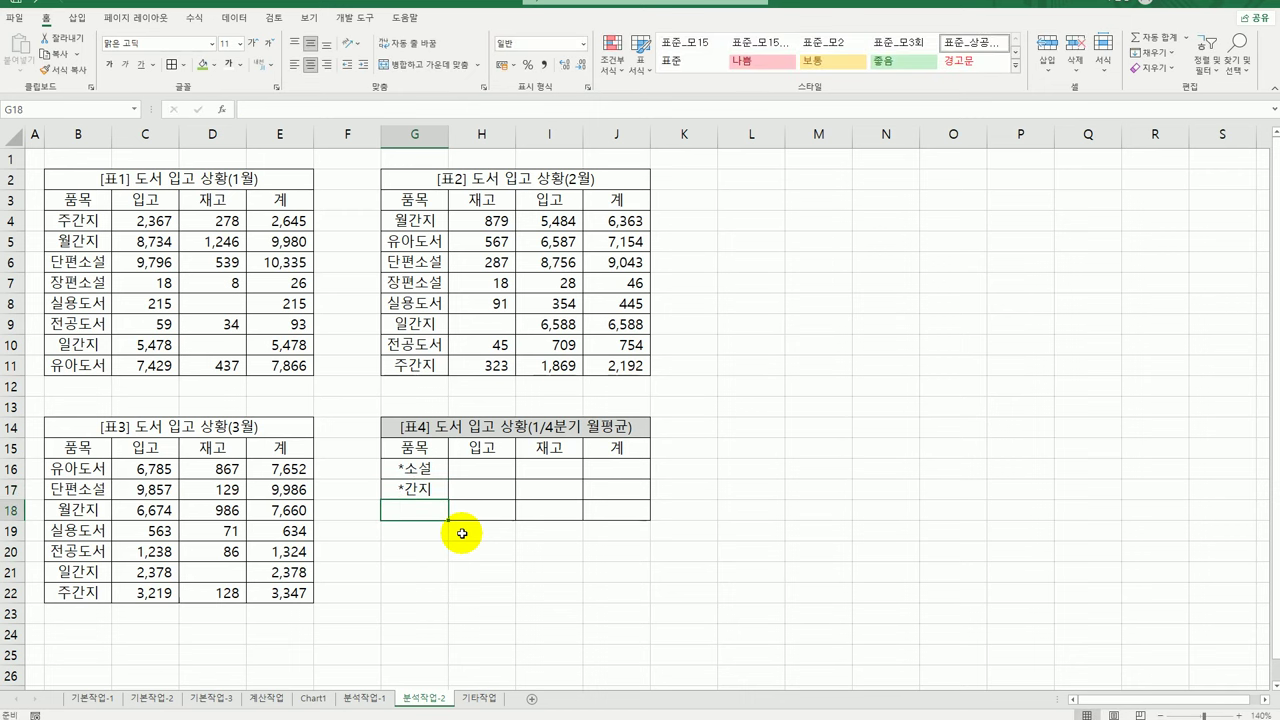
{"action": "type", "text": "*"}
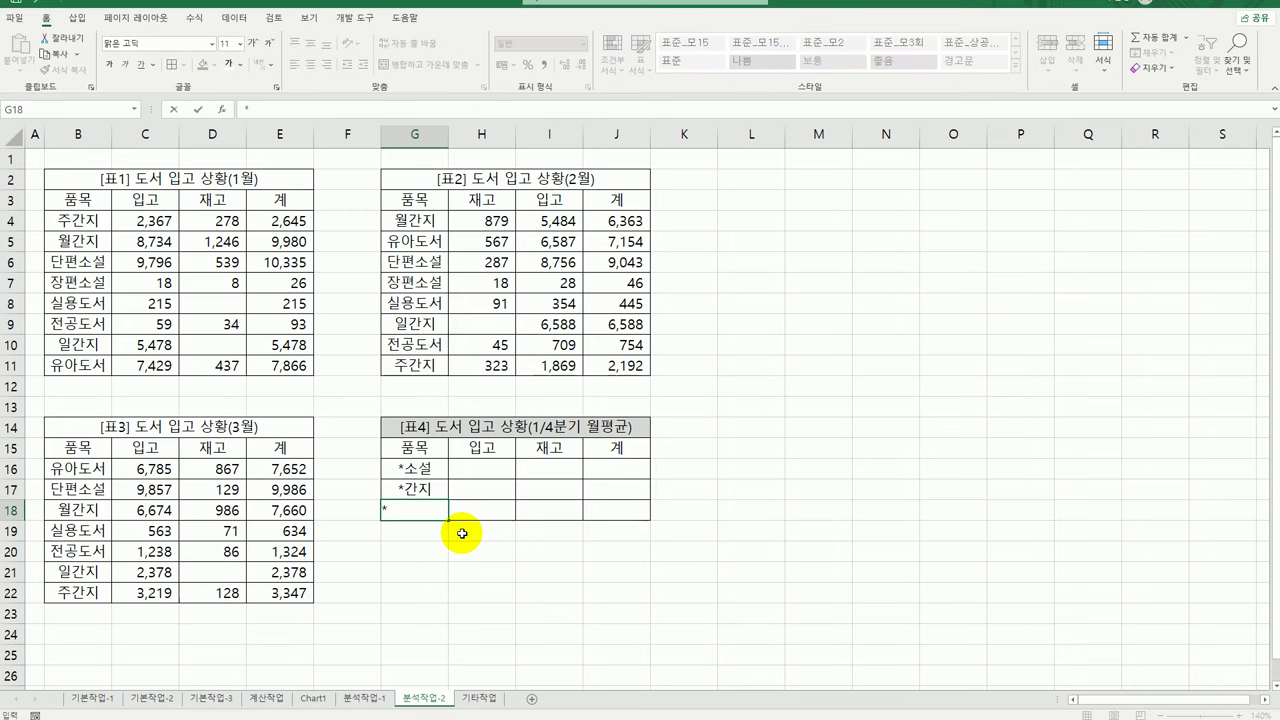
{"action": "type", "text": "도서"}
{"action": "key", "text": "Return"}
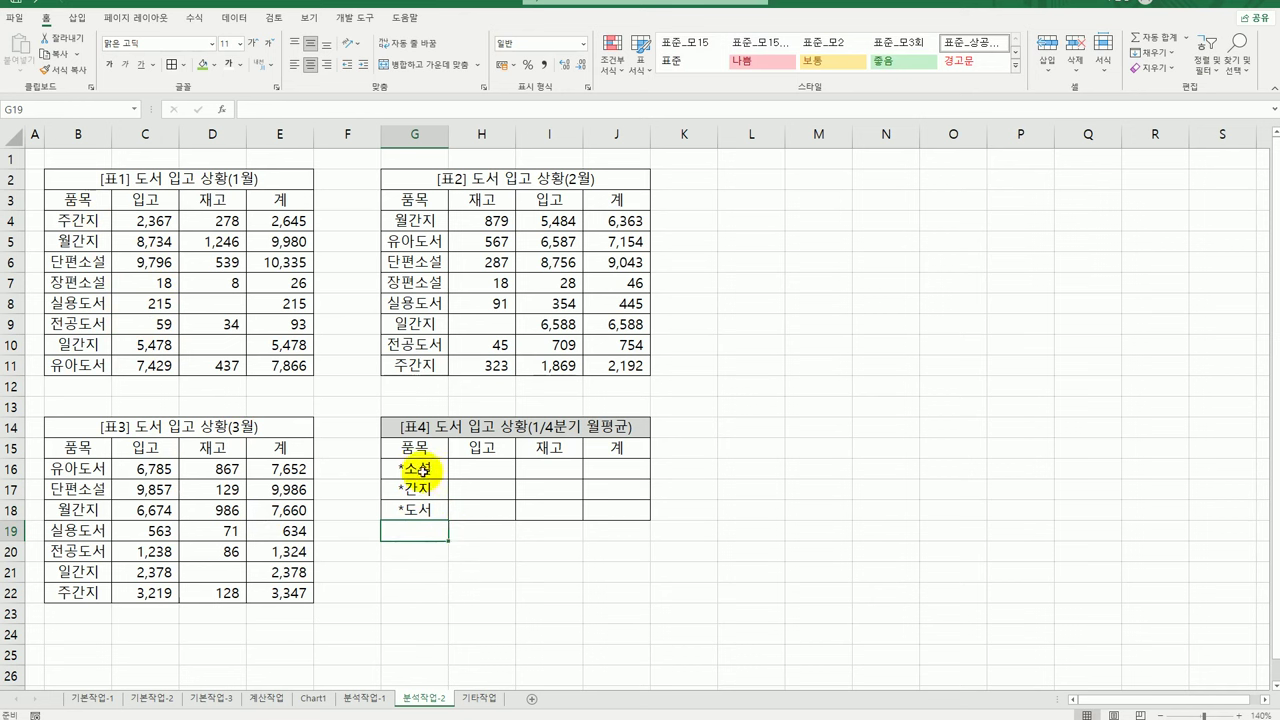
- Set up a data consolidation into G15:J18 of [표4] using the 평균 function
{"action": "left_click_drag", "start_coordinate": [414, 449], "coordinate": [615, 514]}
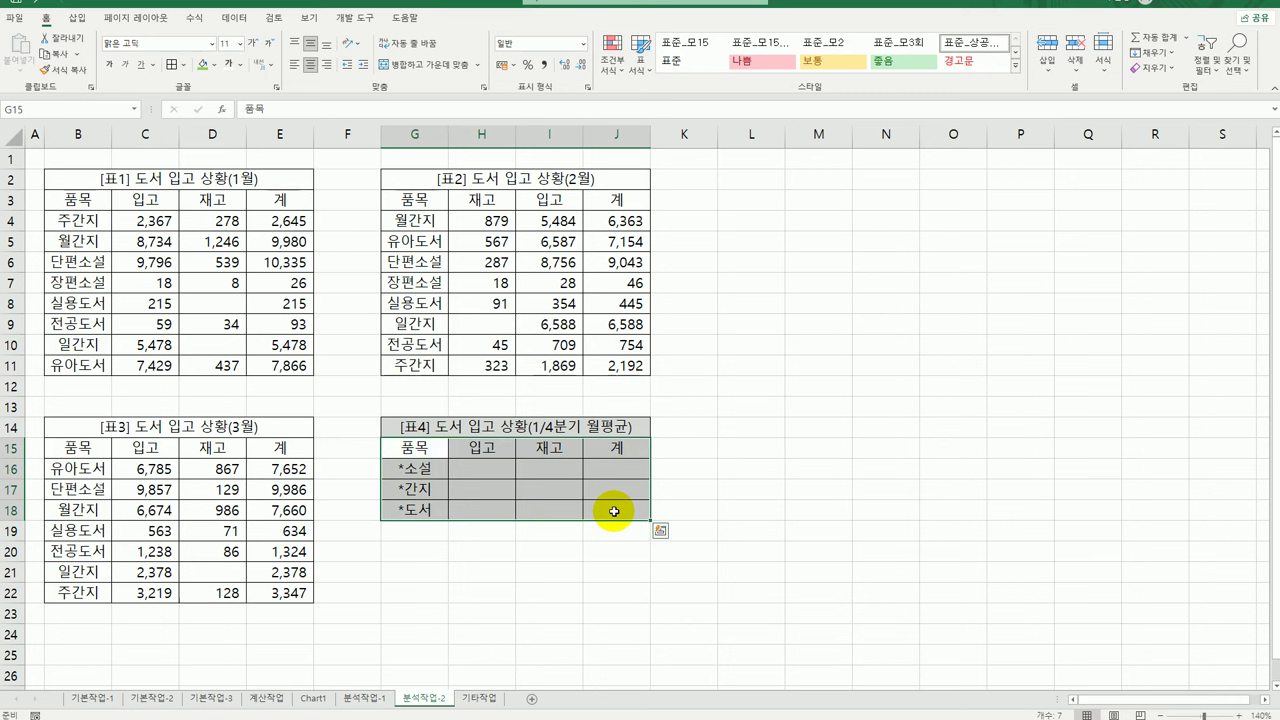
{"action": "left_click", "coordinate": [238, 20]}
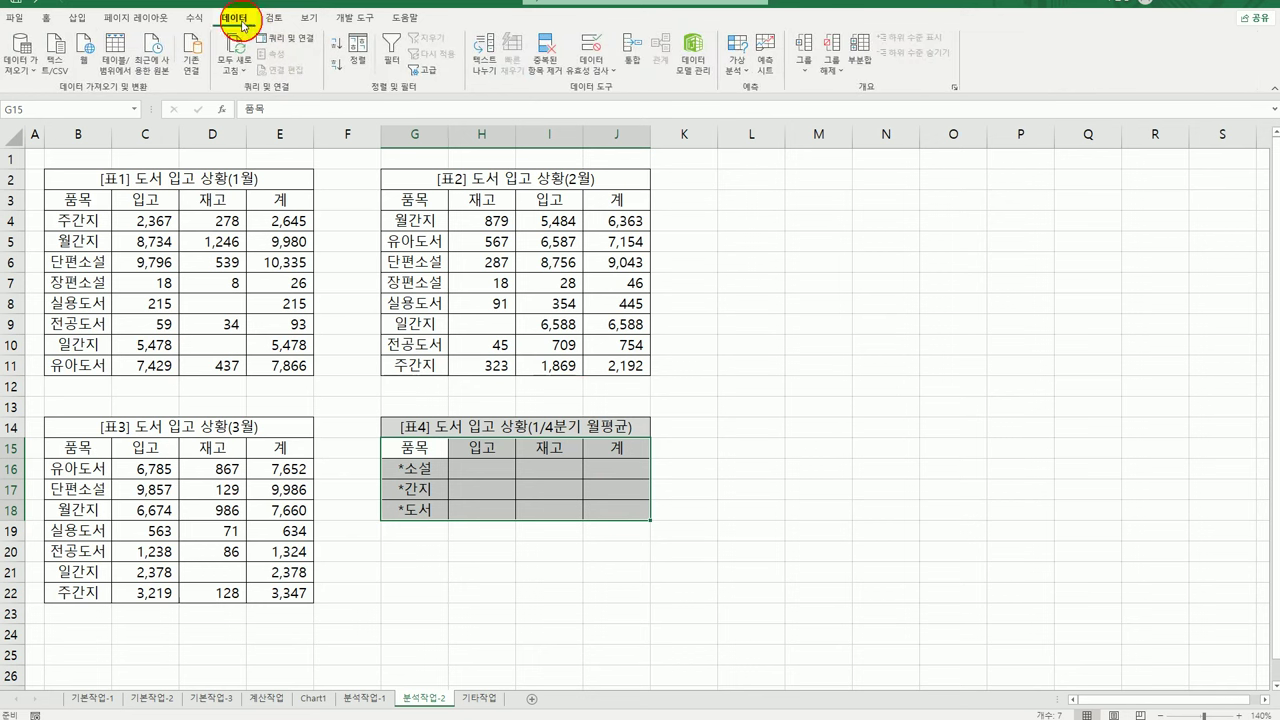
{"action": "left_click", "coordinate": [633, 45]}
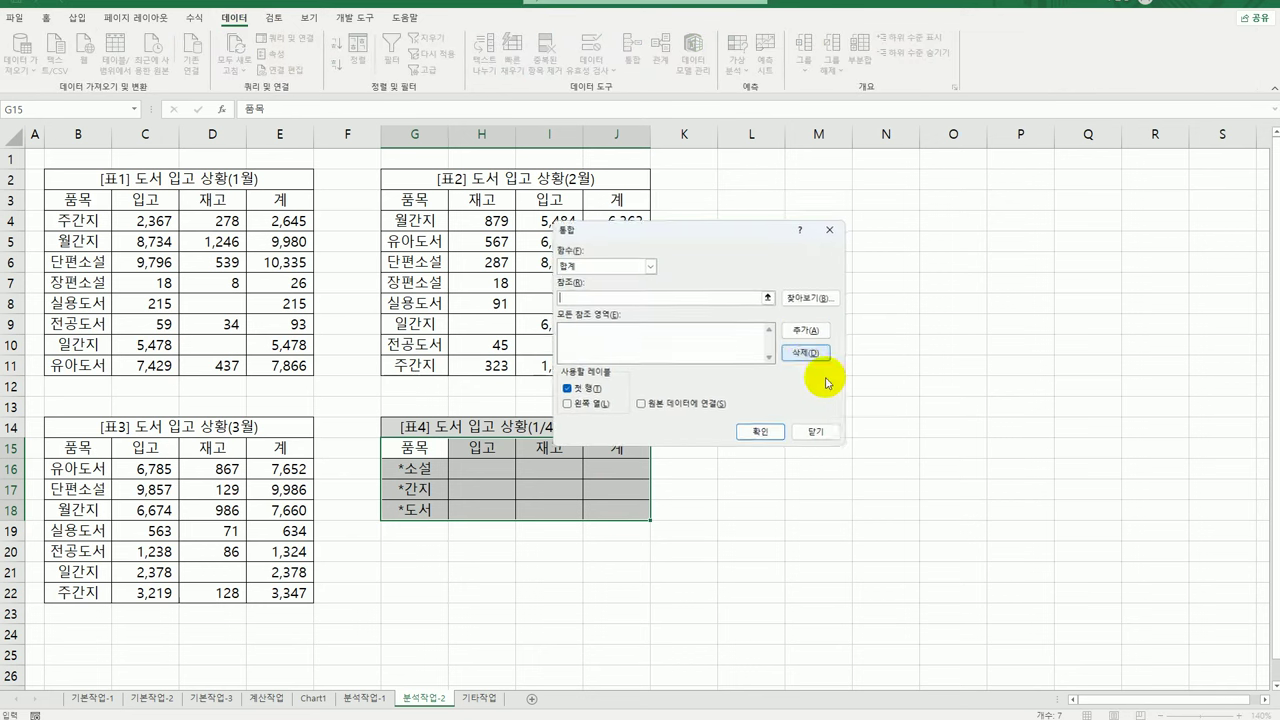
{"action": "left_click_drag", "start_coordinate": [712, 232], "coordinate": [910, 251]}
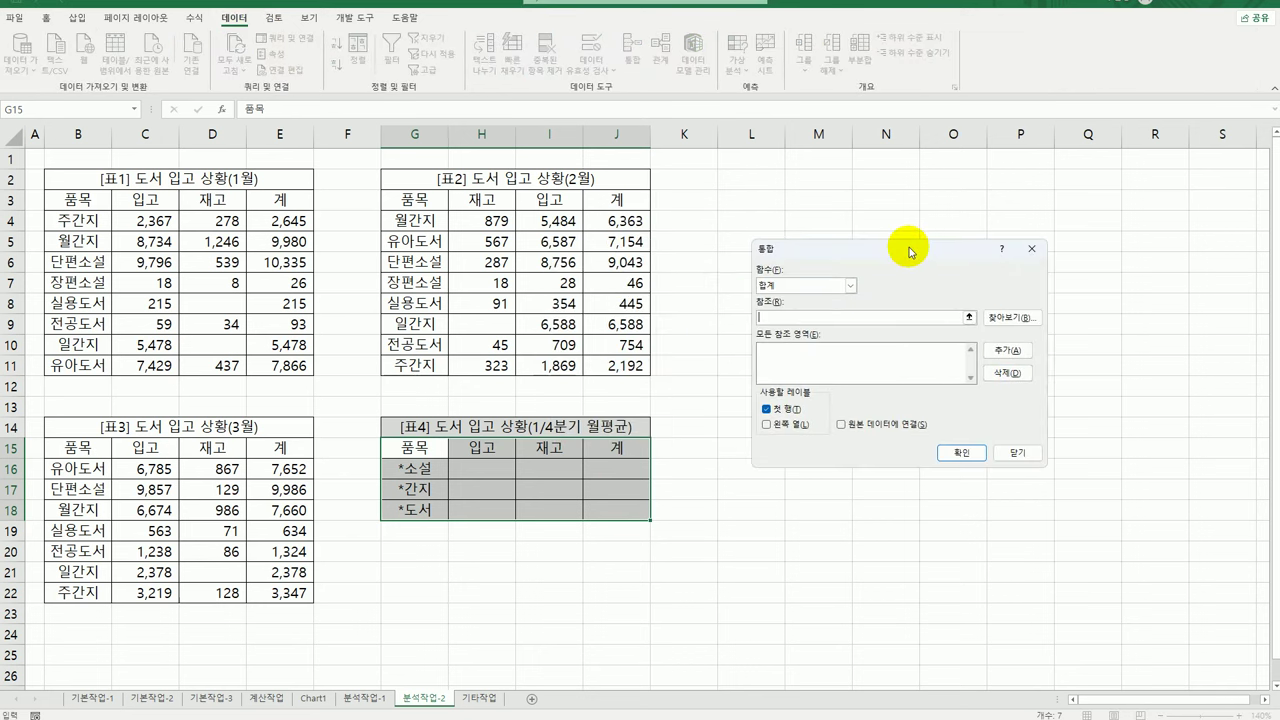
{"action": "left_click", "coordinate": [850, 285]}
{"action": "left_click", "coordinate": [836, 319]}
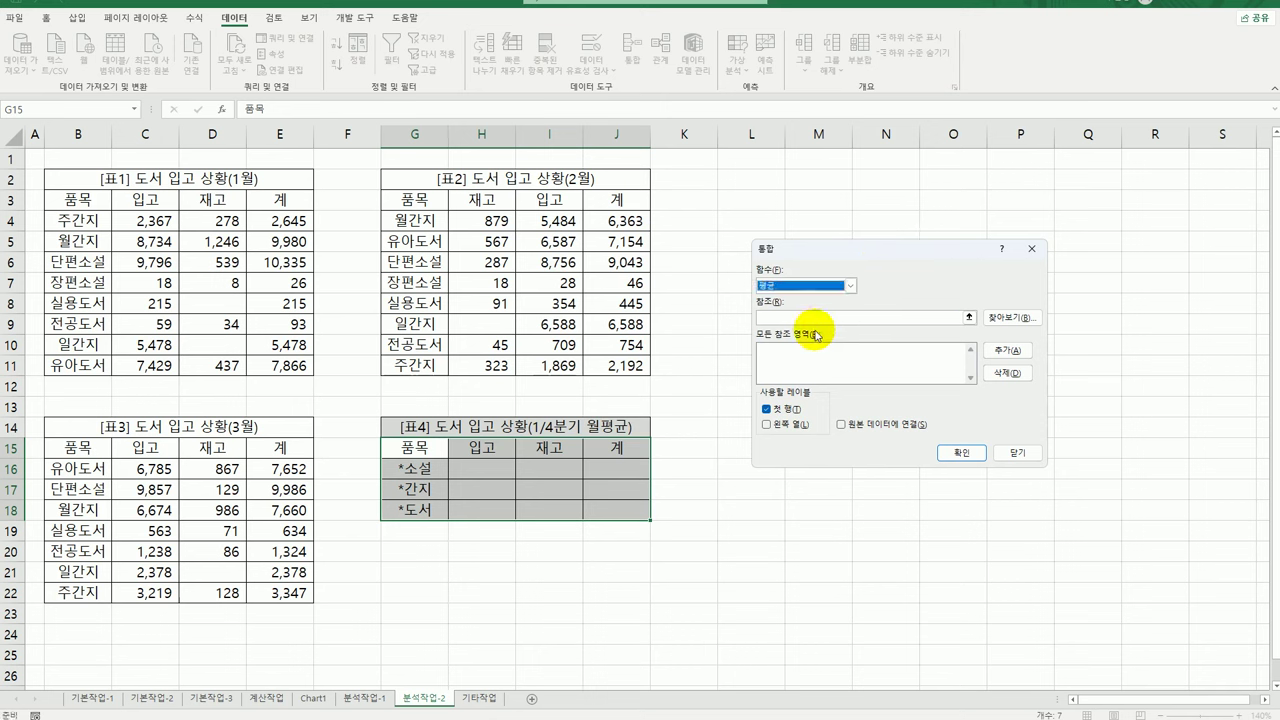
- Add the [표1] range B3:E11 to the consolidation's references
{"action": "left_click", "coordinate": [812, 318]}
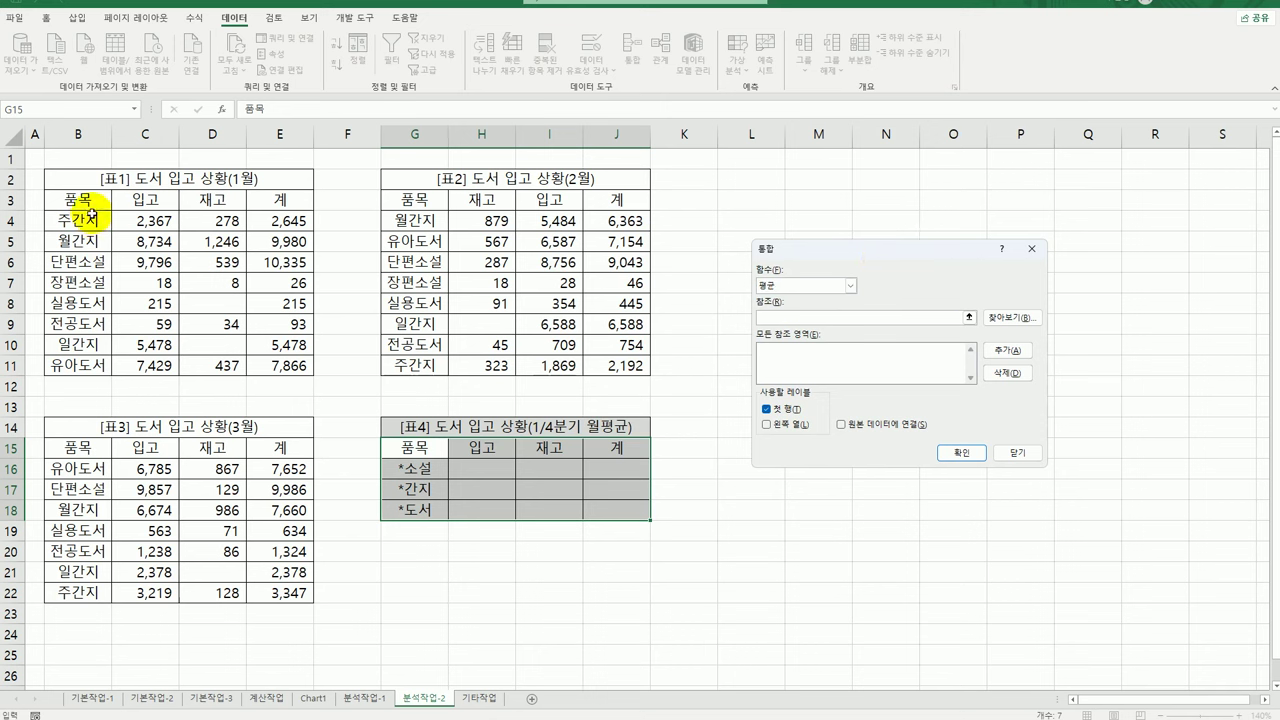
{"action": "left_click_drag", "start_coordinate": [86, 200], "coordinate": [308, 368]}
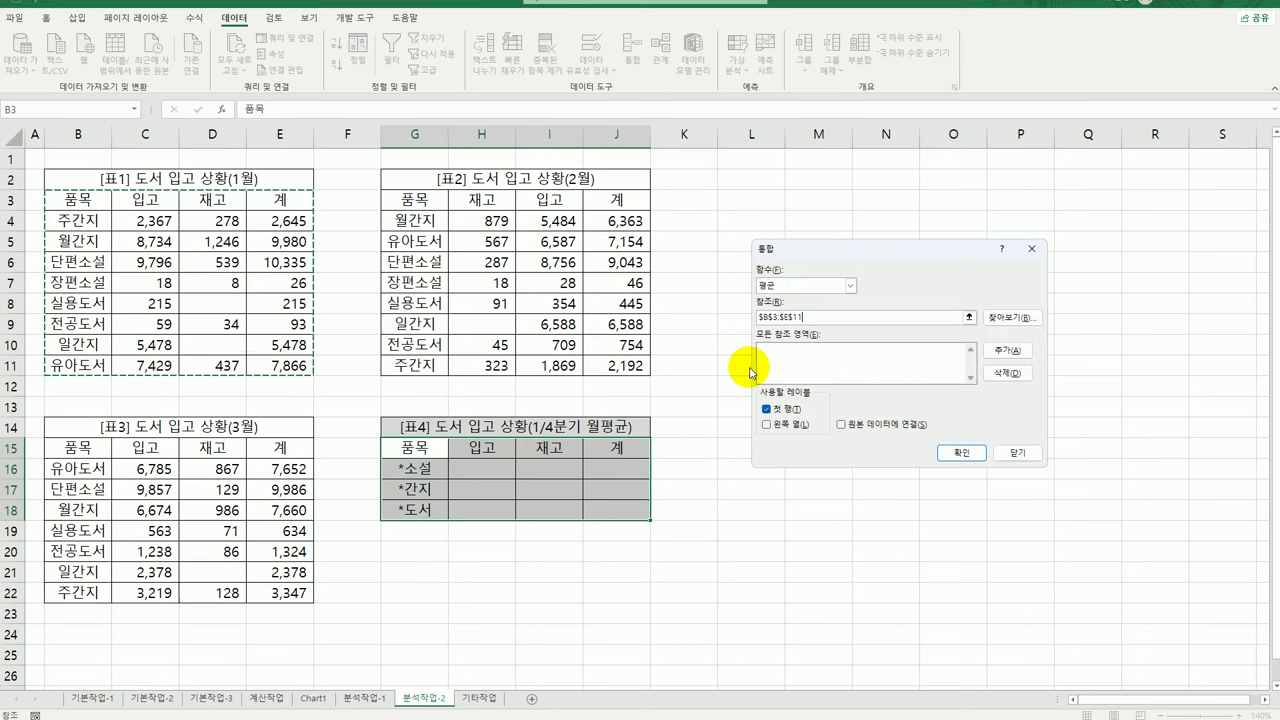
{"action": "left_click", "coordinate": [1005, 349]}
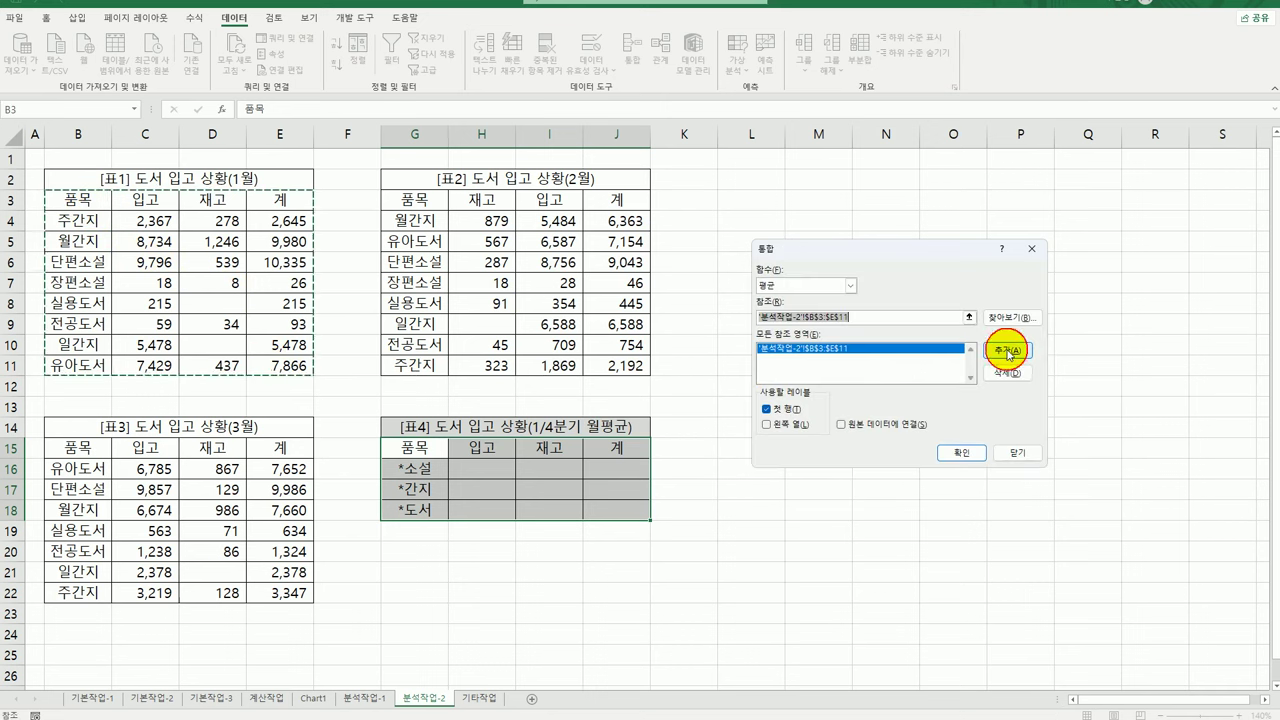
- Add the [표2] range G3:J11 and the [표3] range B15:E22 to the consolidation's references
{"action": "left_click", "coordinate": [418, 198]}
{"action": "left_click_drag", "start_coordinate": [420, 198], "coordinate": [605, 368]}
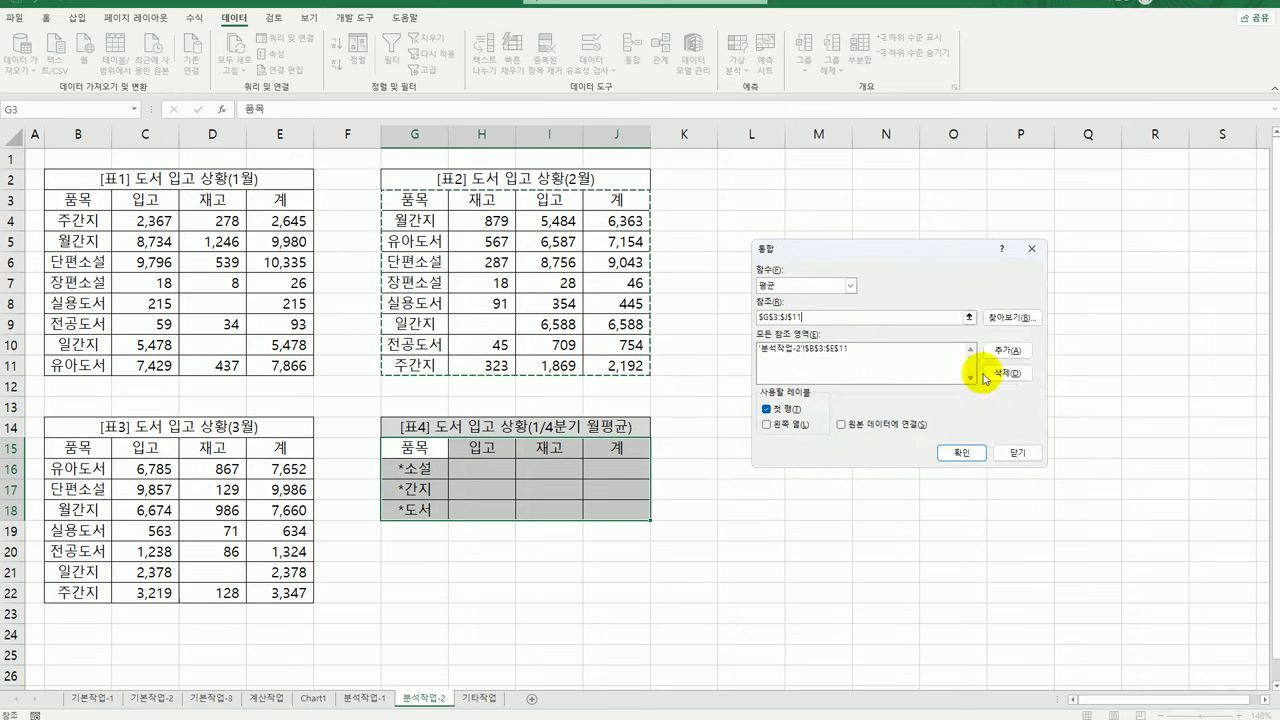
{"action": "left_click", "coordinate": [1003, 352]}
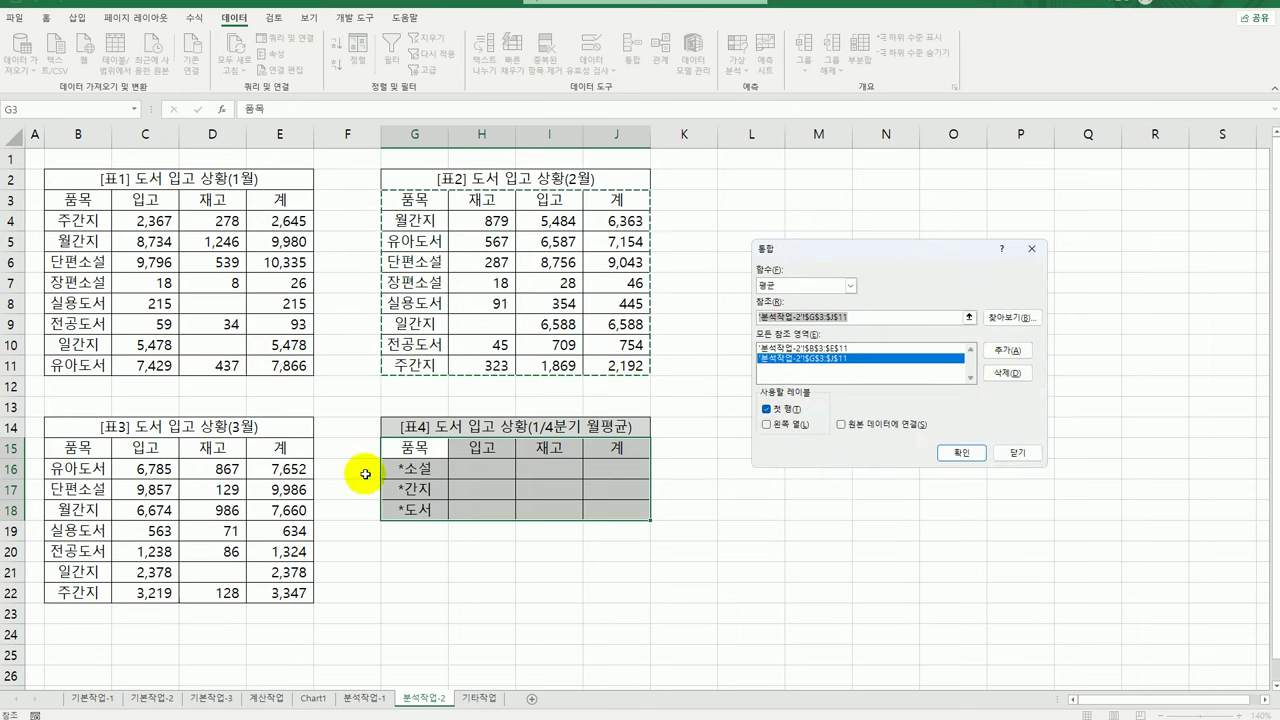
{"action": "left_click_drag", "start_coordinate": [89, 453], "coordinate": [275, 600]}
{"action": "left_click", "coordinate": [1005, 350]}
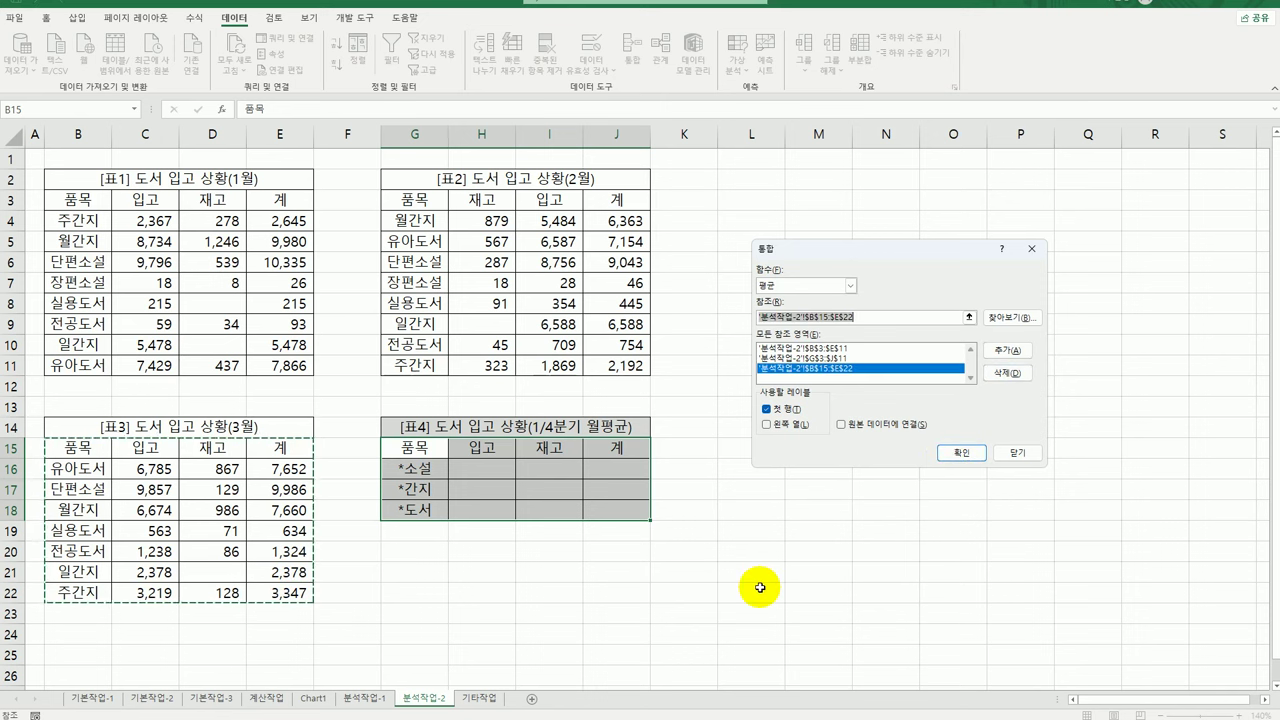
- Include the 왼쪽 열 labels and run the consolidation into [표4]
{"action": "left_click", "coordinate": [781, 433]}
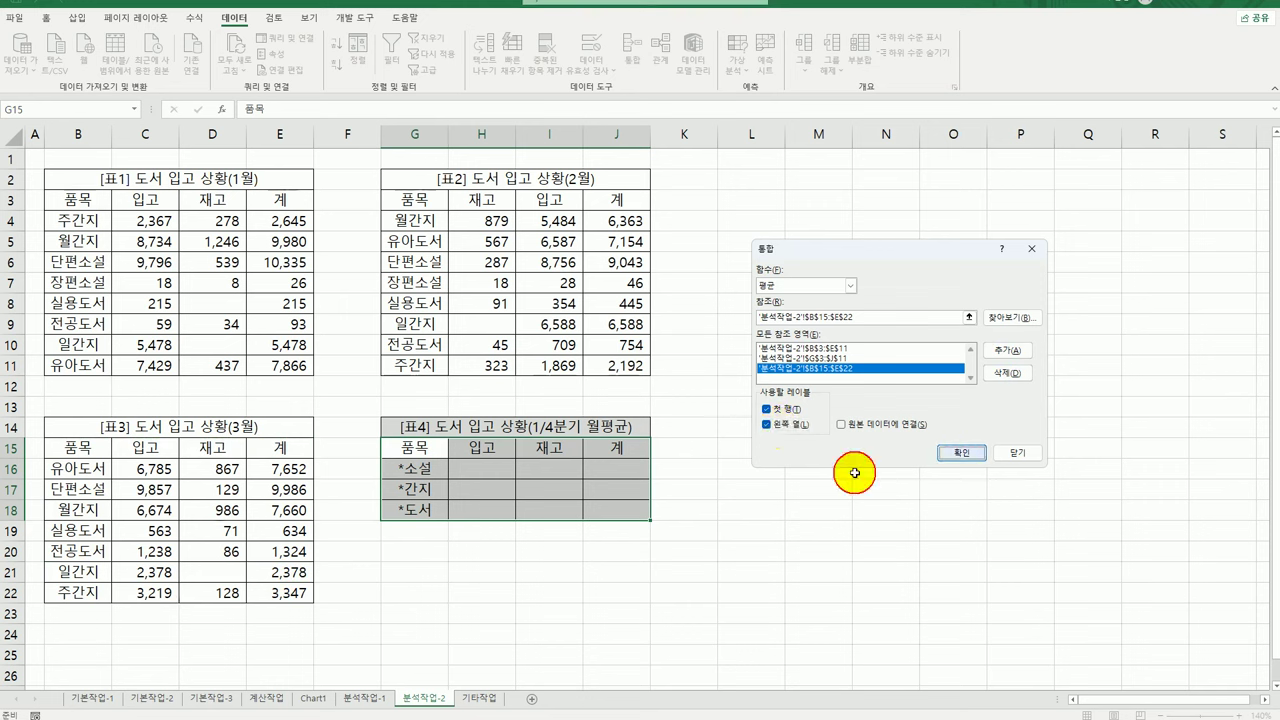
{"action": "left_click", "coordinate": [960, 452]}
{"action": "left_click", "coordinate": [640, 514]}
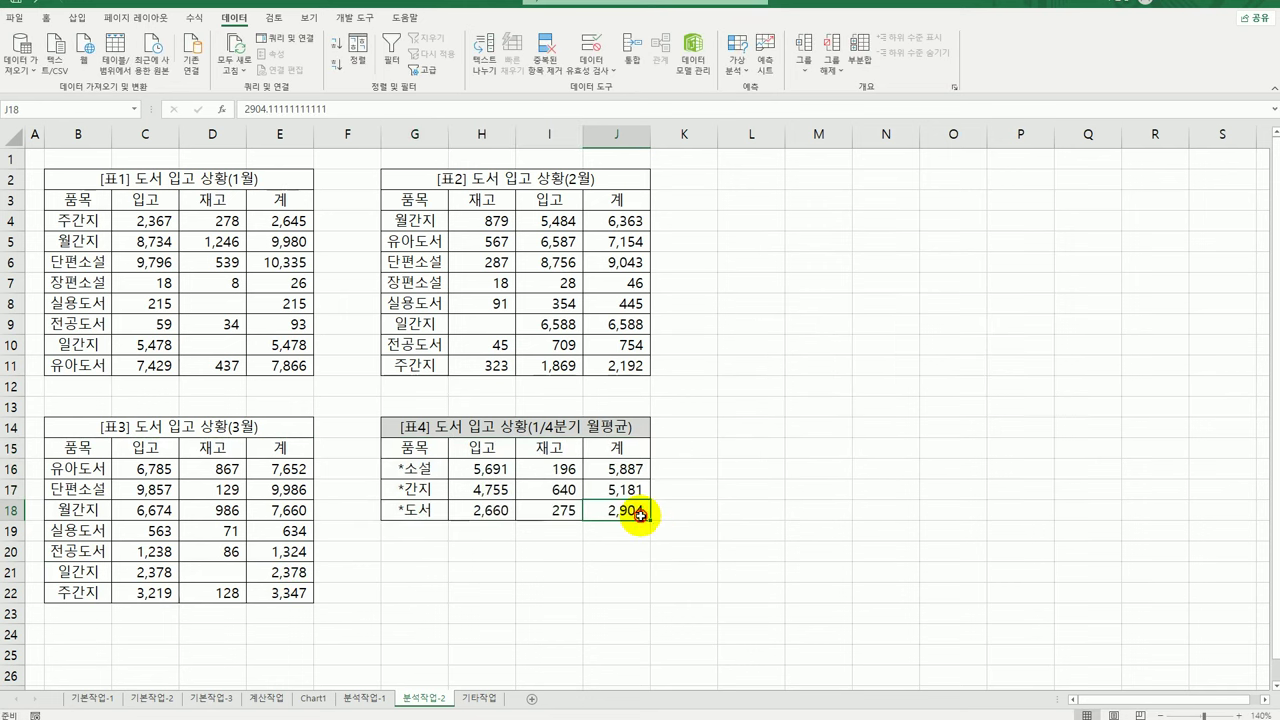
{"action": "left_click", "coordinate": [761, 554]}
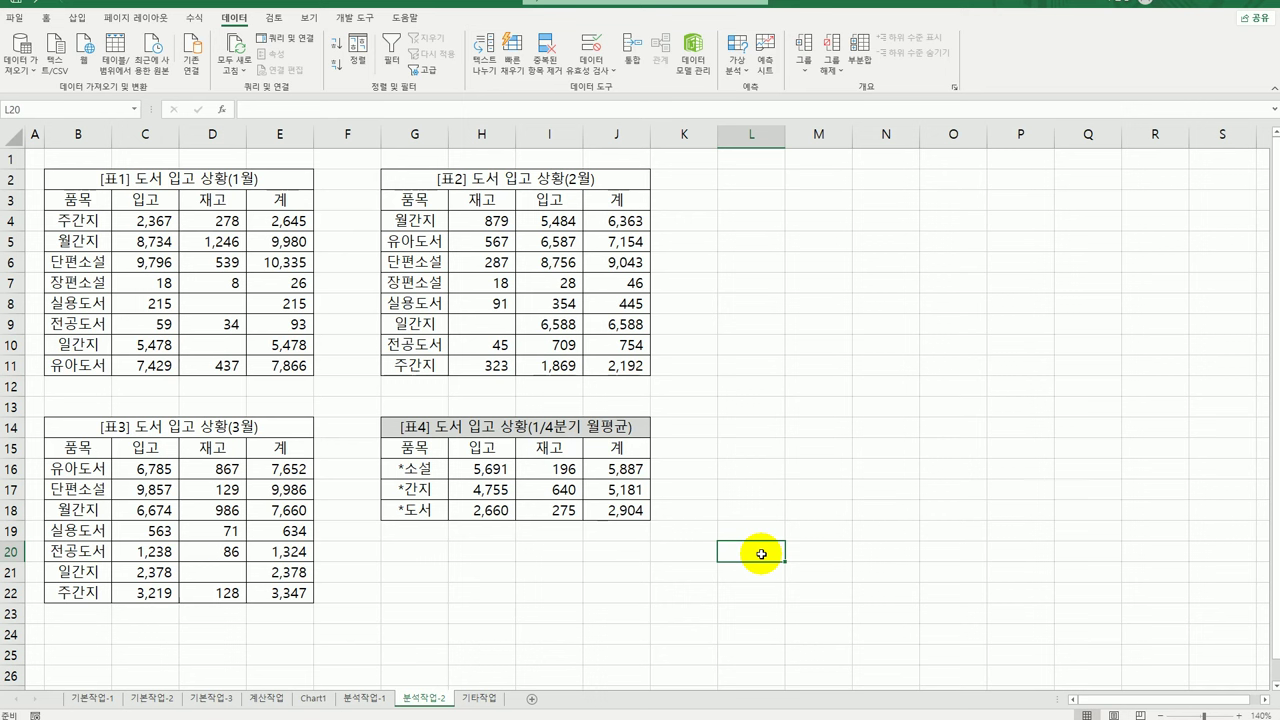
- On the 기타작업 sheet, start recording a macro named 최대값 in the current workbook
{"action": "left_click", "coordinate": [478, 698]}
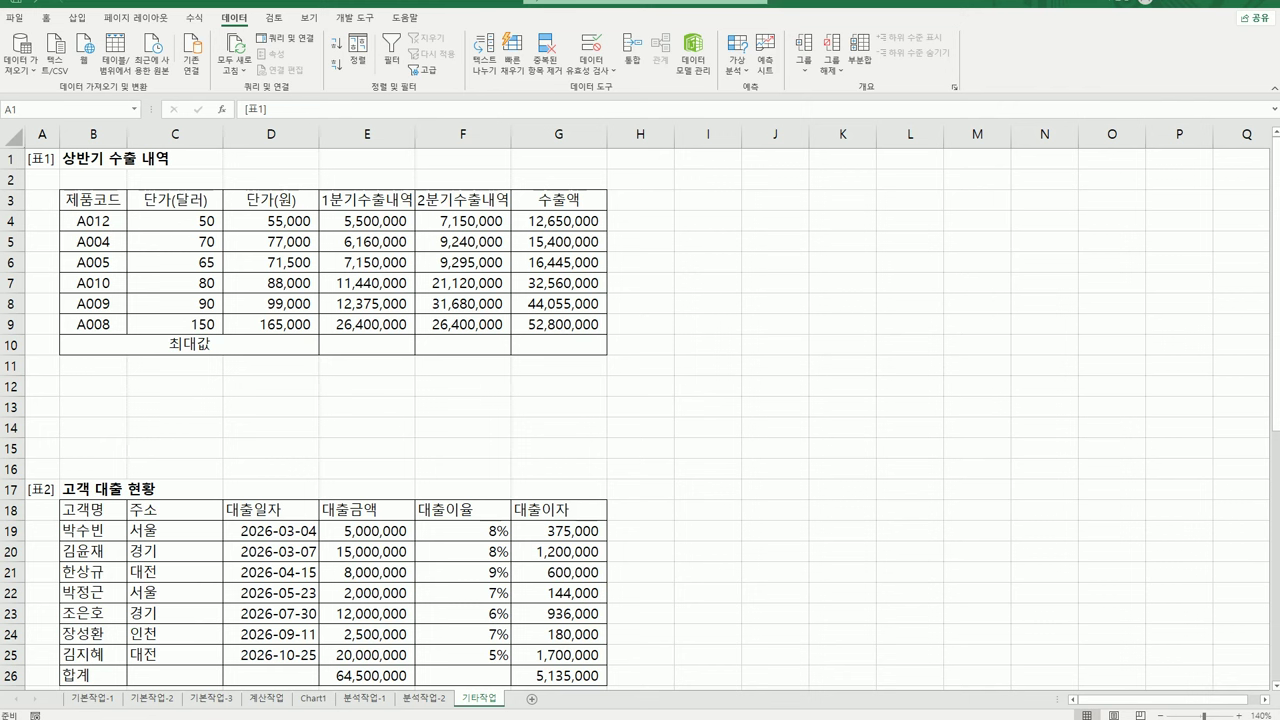
{"action": "left_click", "coordinate": [358, 28]}
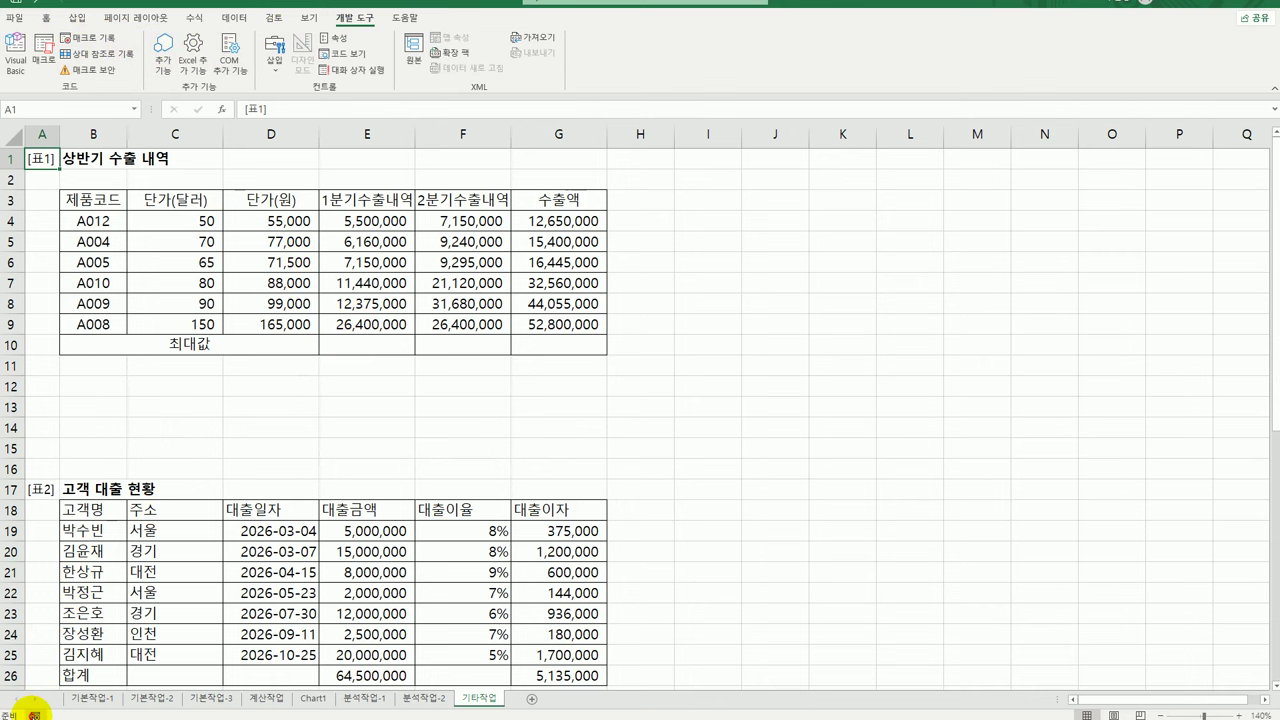
{"action": "left_click", "coordinate": [34, 714]}
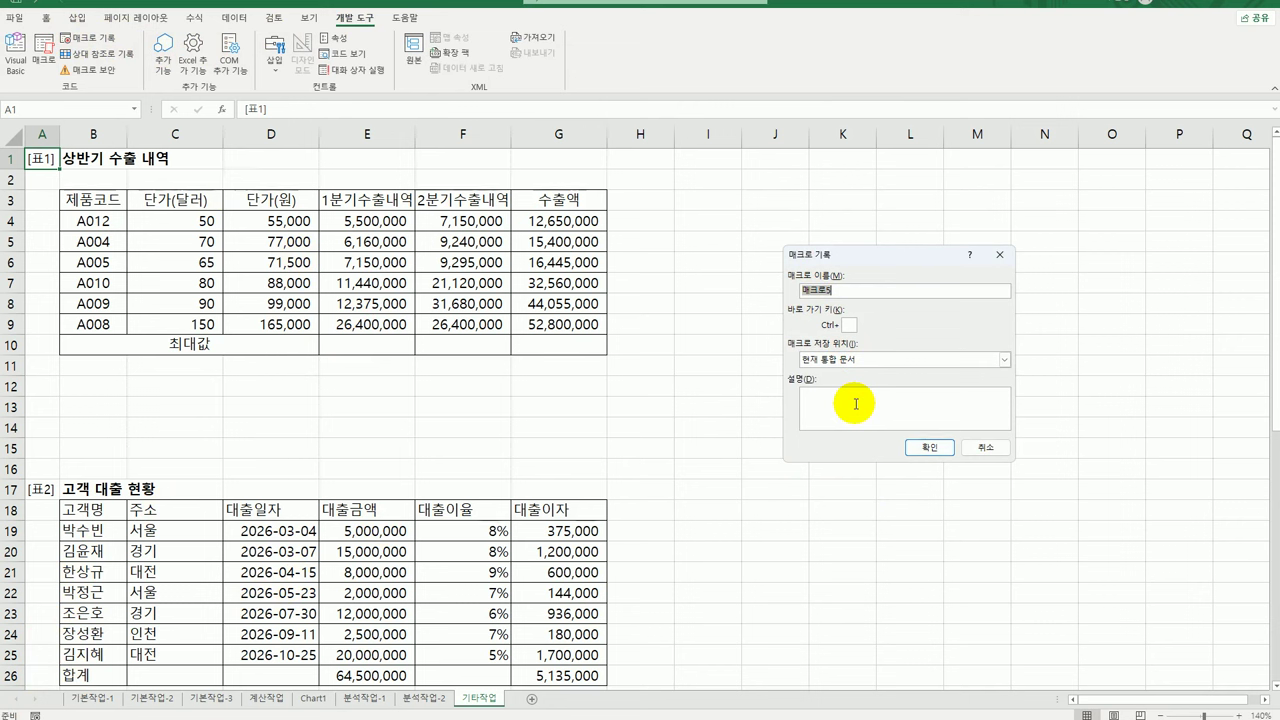
{"action": "type", "text": "최대값"}
{"action": "left_click", "coordinate": [925, 447]}
- Enter the formula =MAX(E4:E9) in cell E10 of the 최대값 row
{"action": "left_click", "coordinate": [390, 347]}
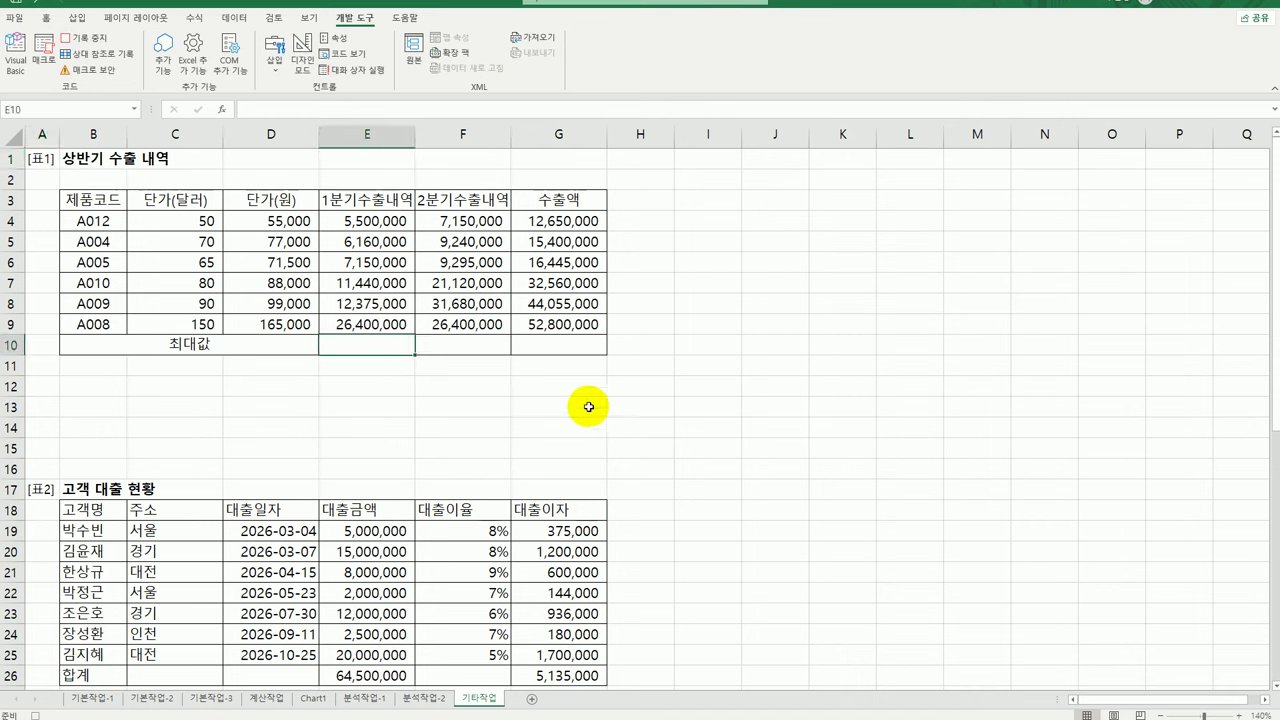
{"action": "type", "text": "="}
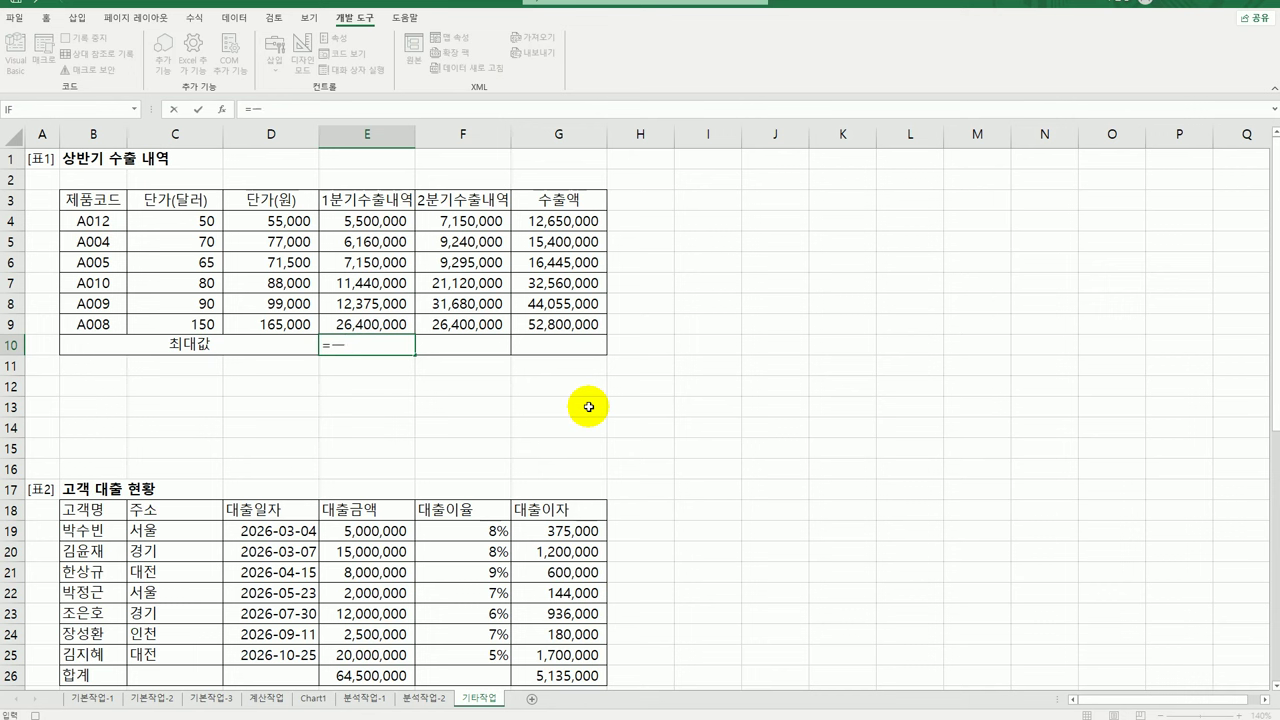
{"action": "type", "text": "max"}
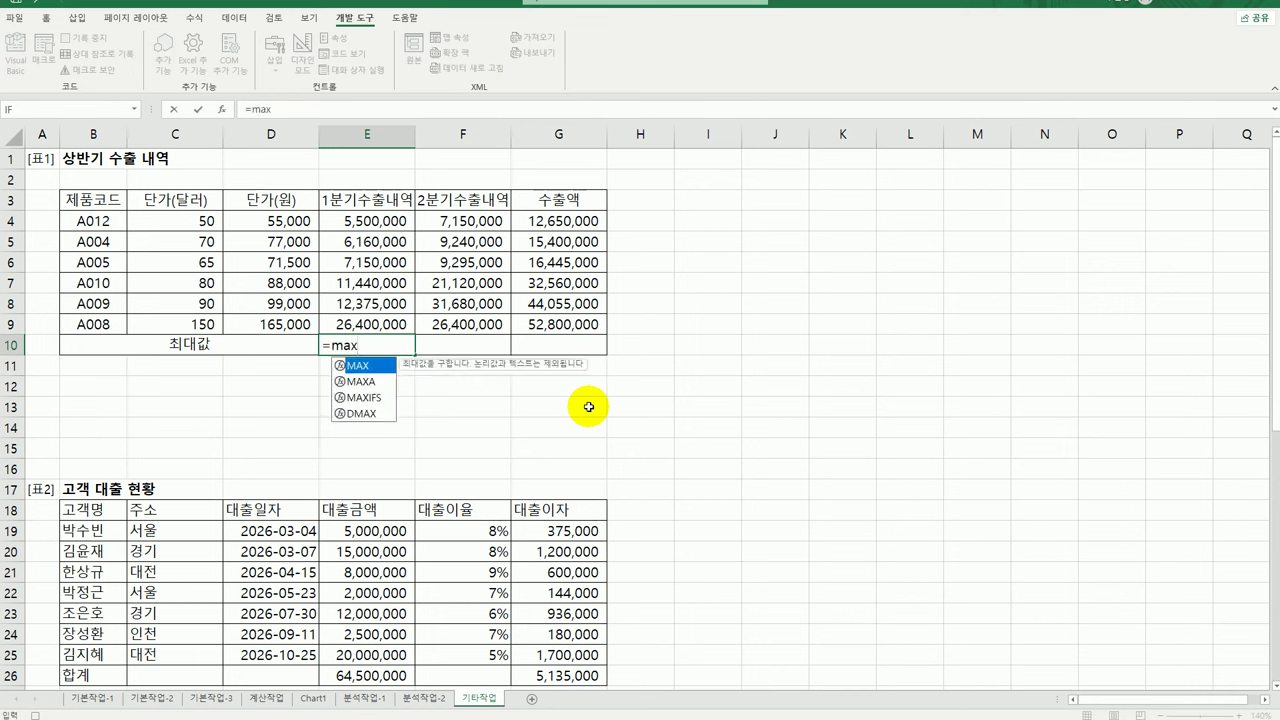
{"action": "key", "text": "Tab"}
{"action": "left_click_drag", "start_coordinate": [366, 221], "coordinate": [357, 334]}
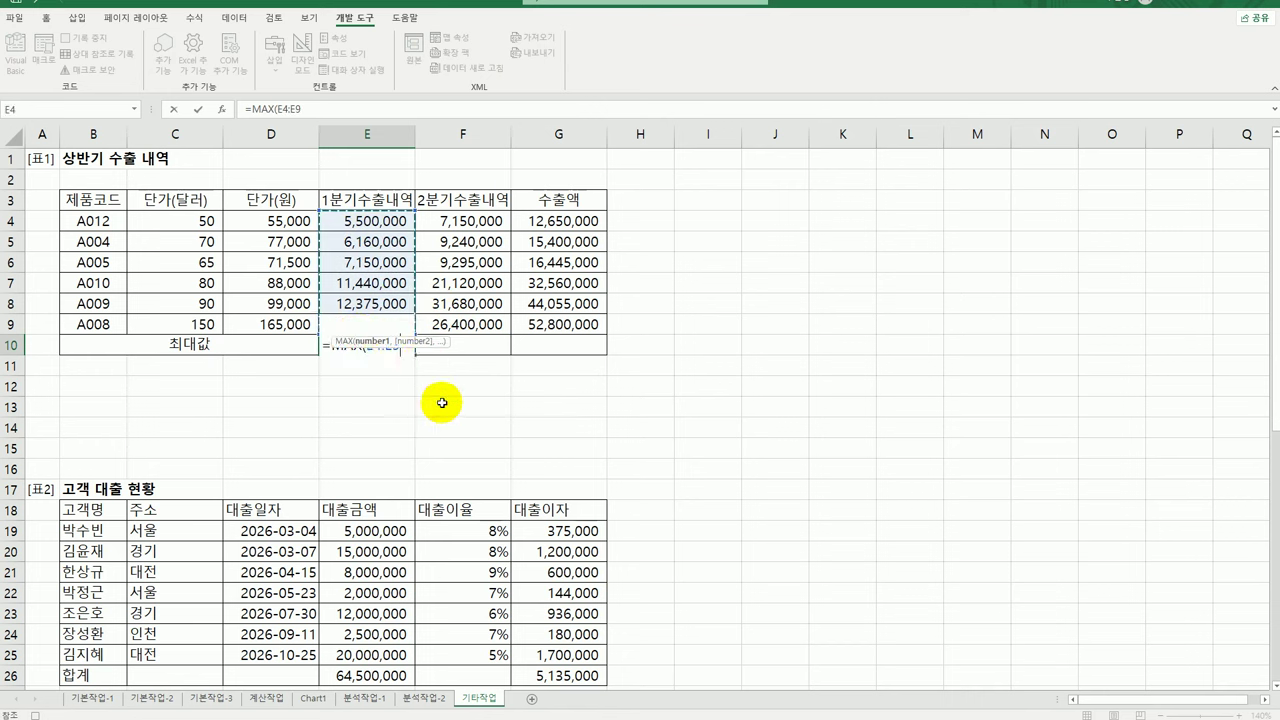
{"action": "key", "text": "Return"}
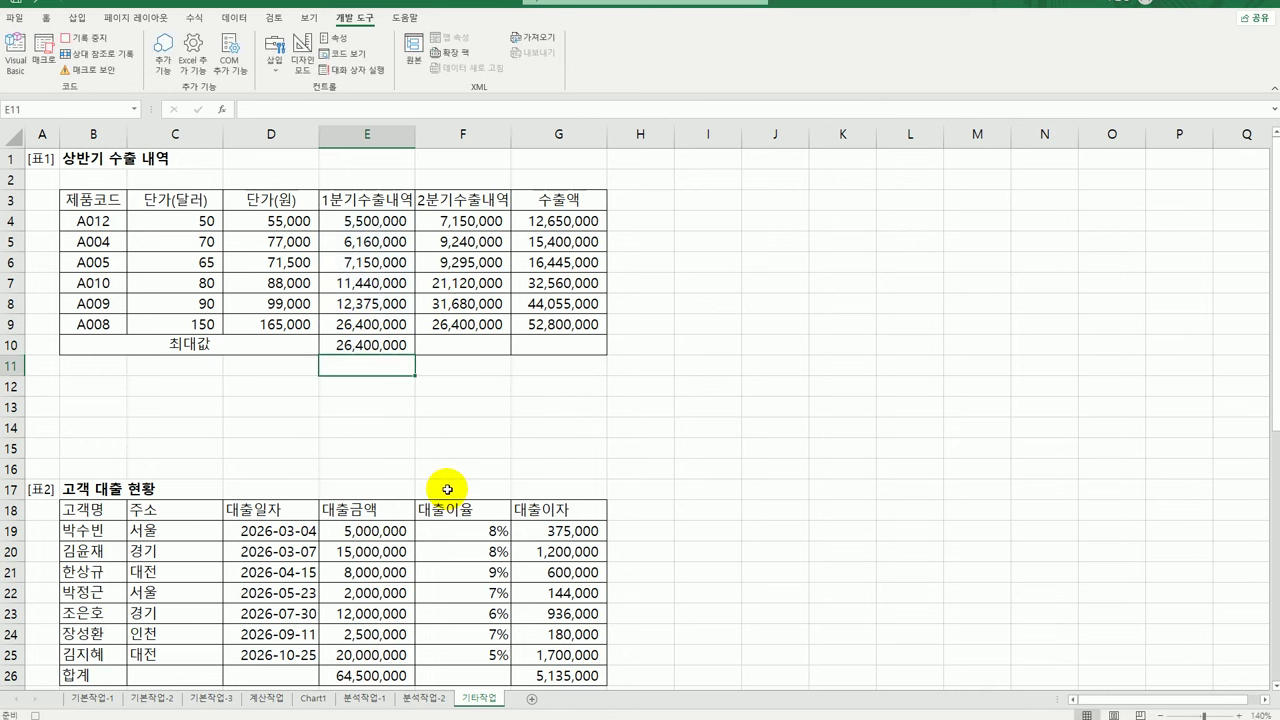
- Fill the E10 formula across to G10 and stop the macro recording
{"action": "left_click", "coordinate": [391, 347]}
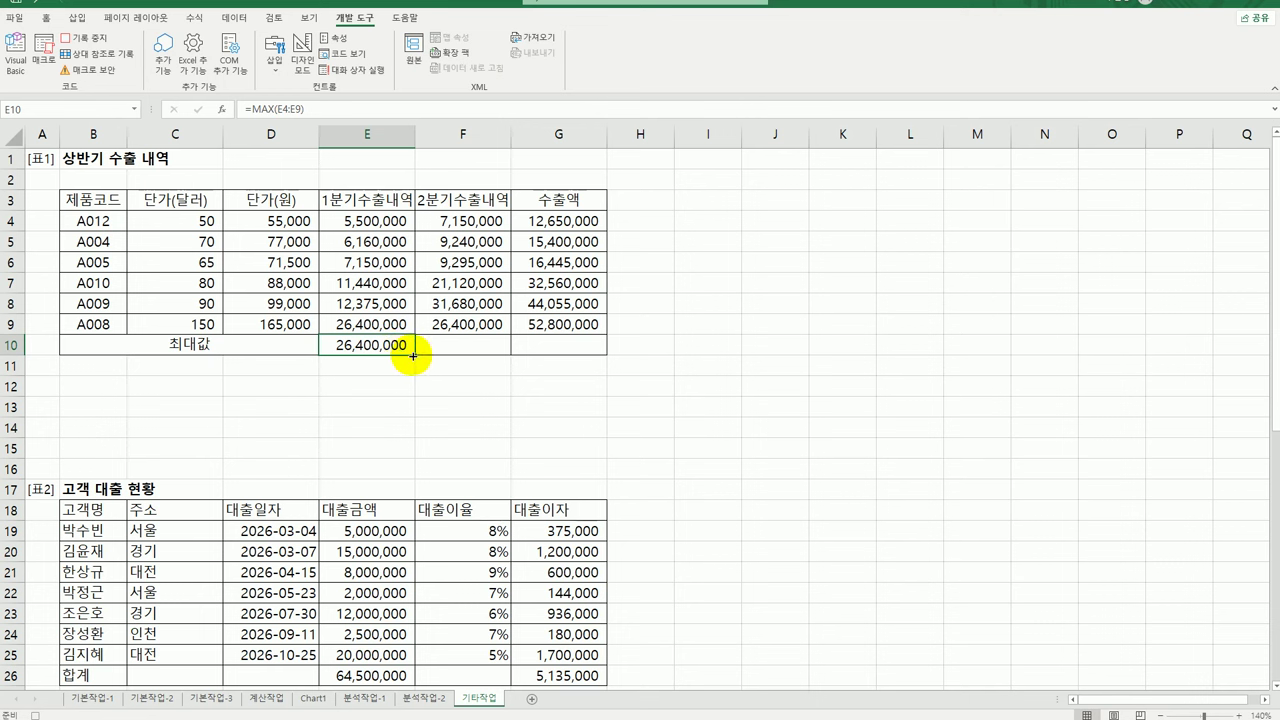
{"action": "left_click_drag", "start_coordinate": [412, 356], "coordinate": [583, 359]}
{"action": "left_click", "coordinate": [583, 359]}
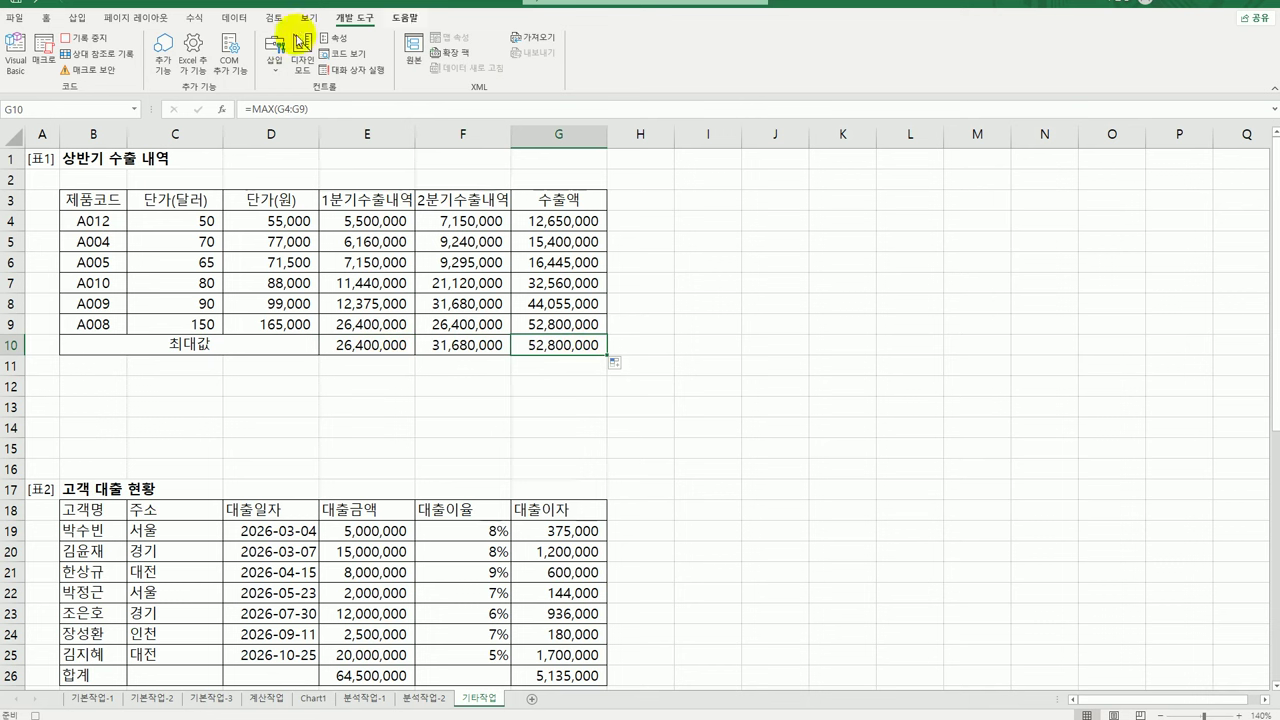
{"action": "left_click", "coordinate": [82, 38]}
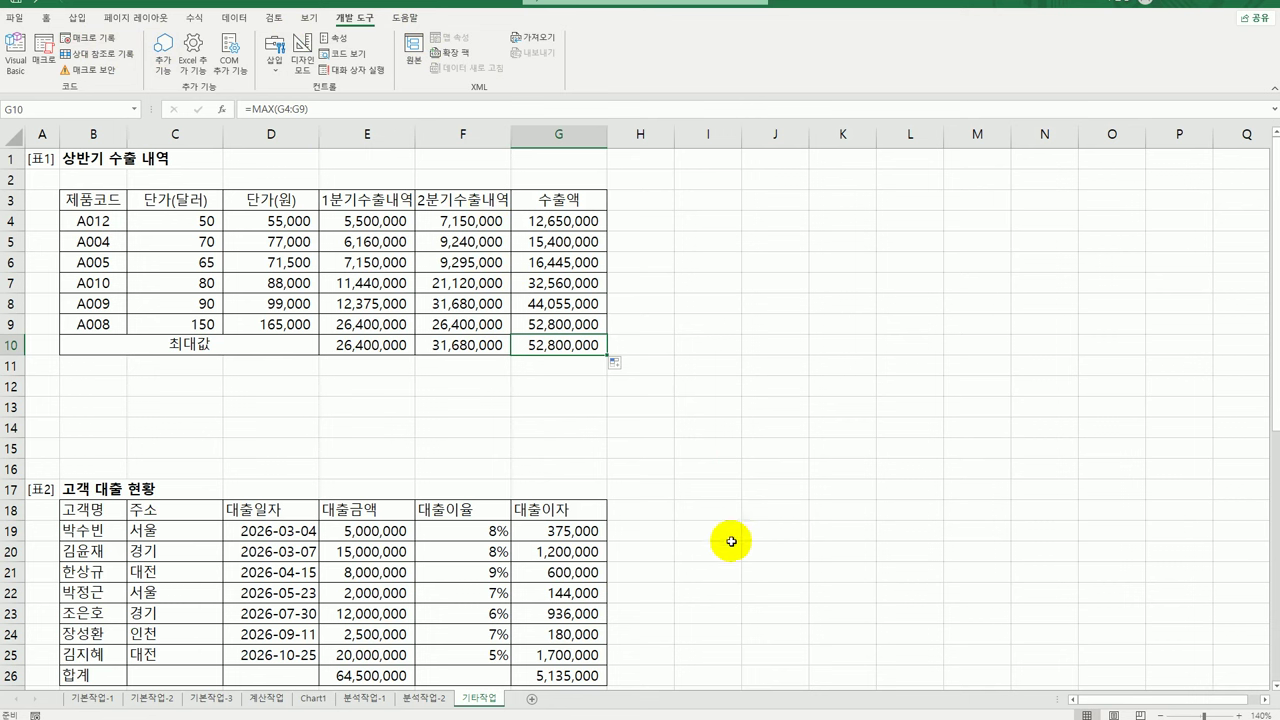
- Draw a diamond shape over B12:C15 below [표1] and label it 최대값
{"action": "left_click", "coordinate": [731, 545]}
{"action": "left_click", "coordinate": [77, 20]}
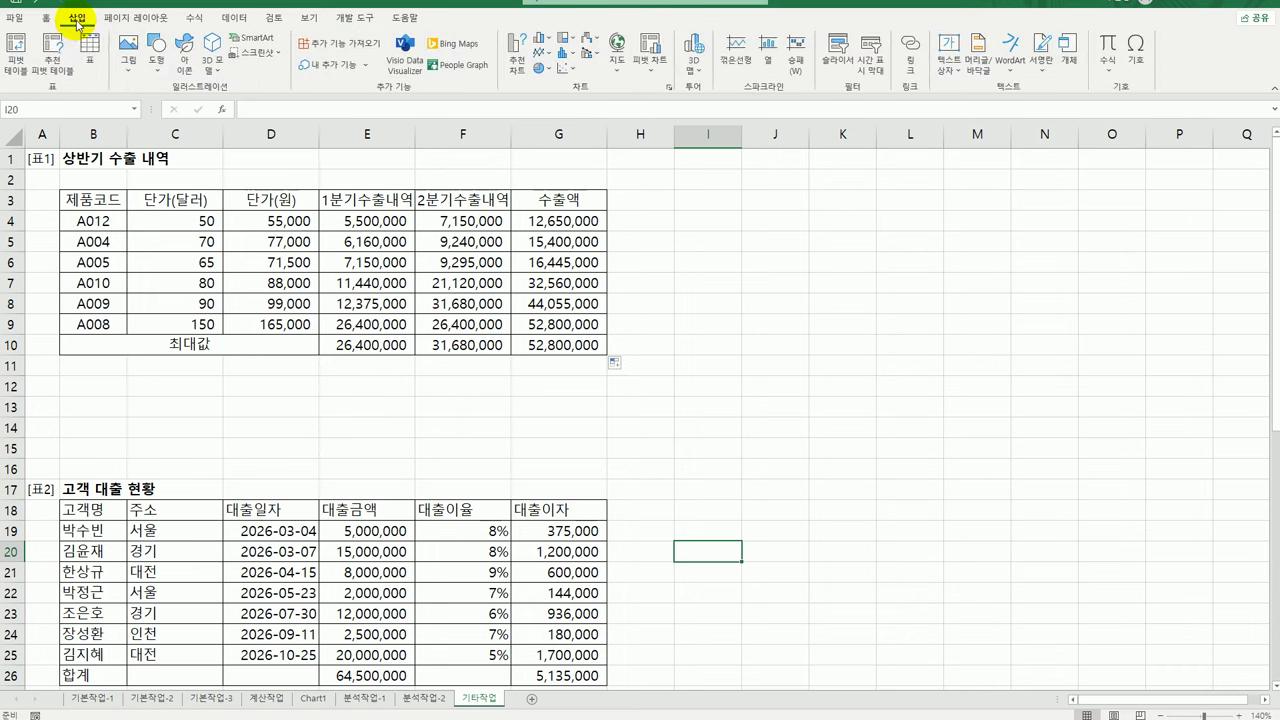
{"action": "left_click", "coordinate": [156, 52]}
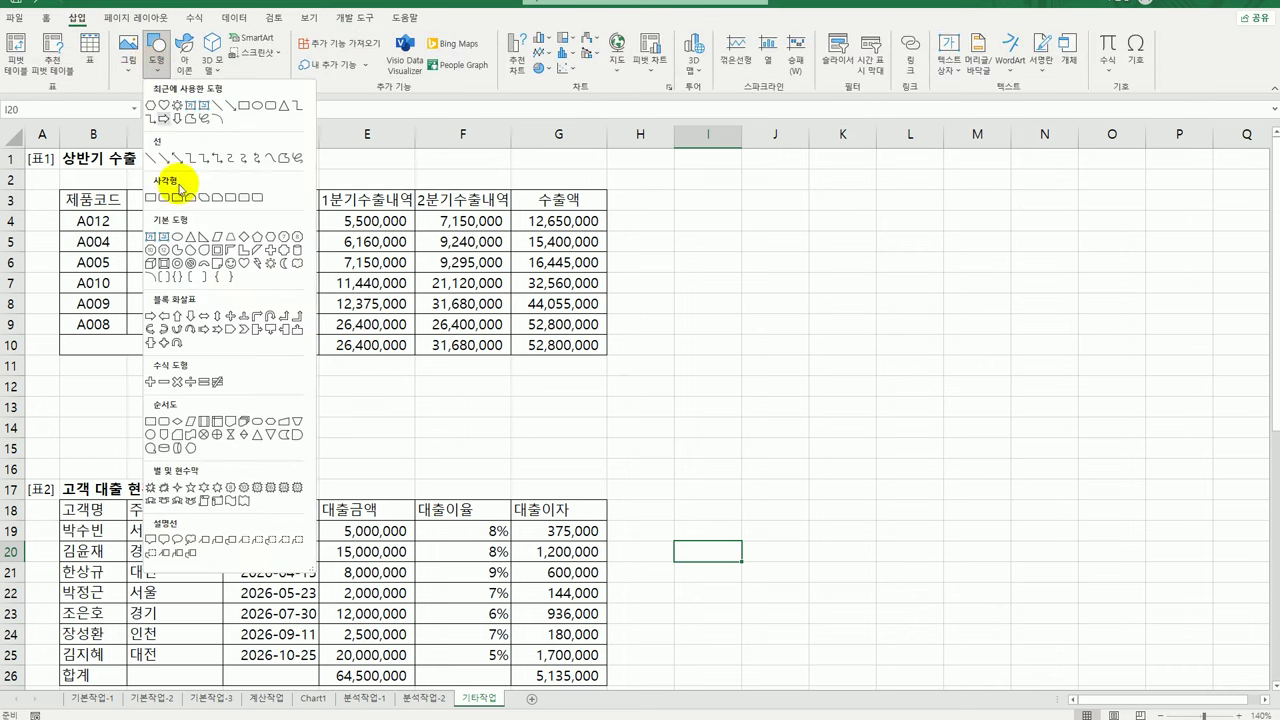
{"action": "left_click", "coordinate": [243, 244]}
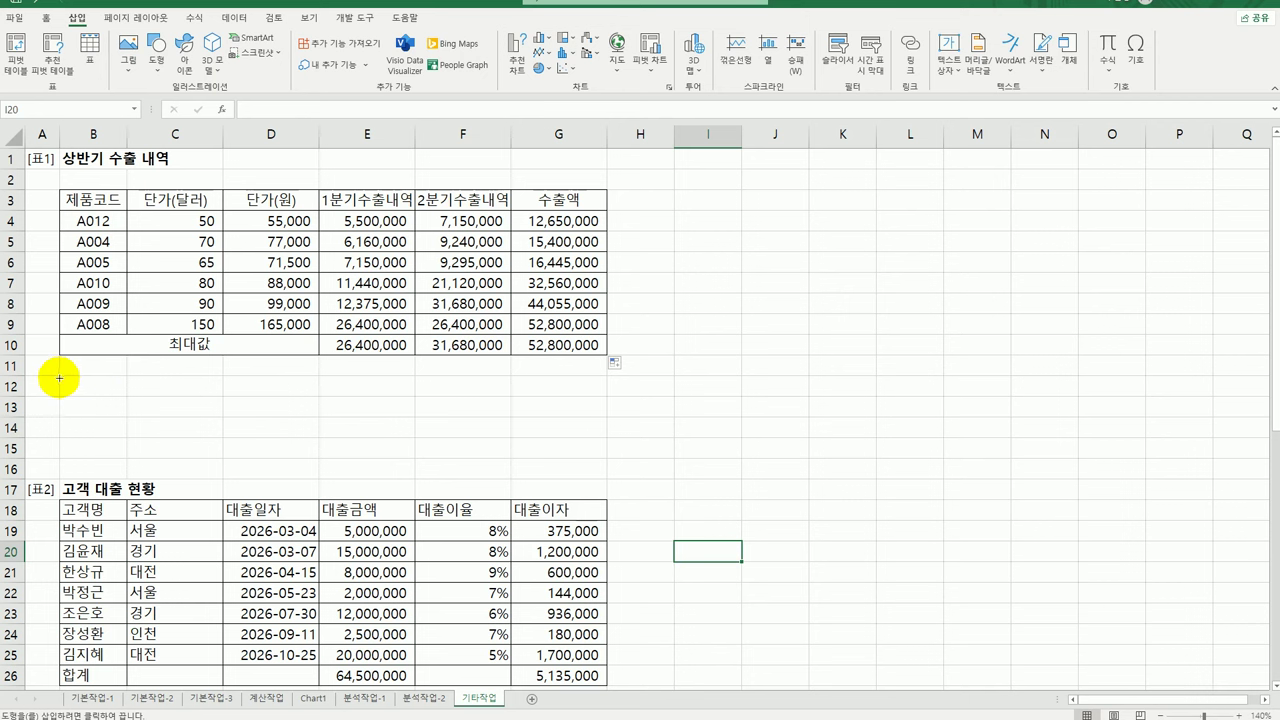
{"action": "left_click_drag", "start_coordinate": [60, 375], "coordinate": [205, 416]}
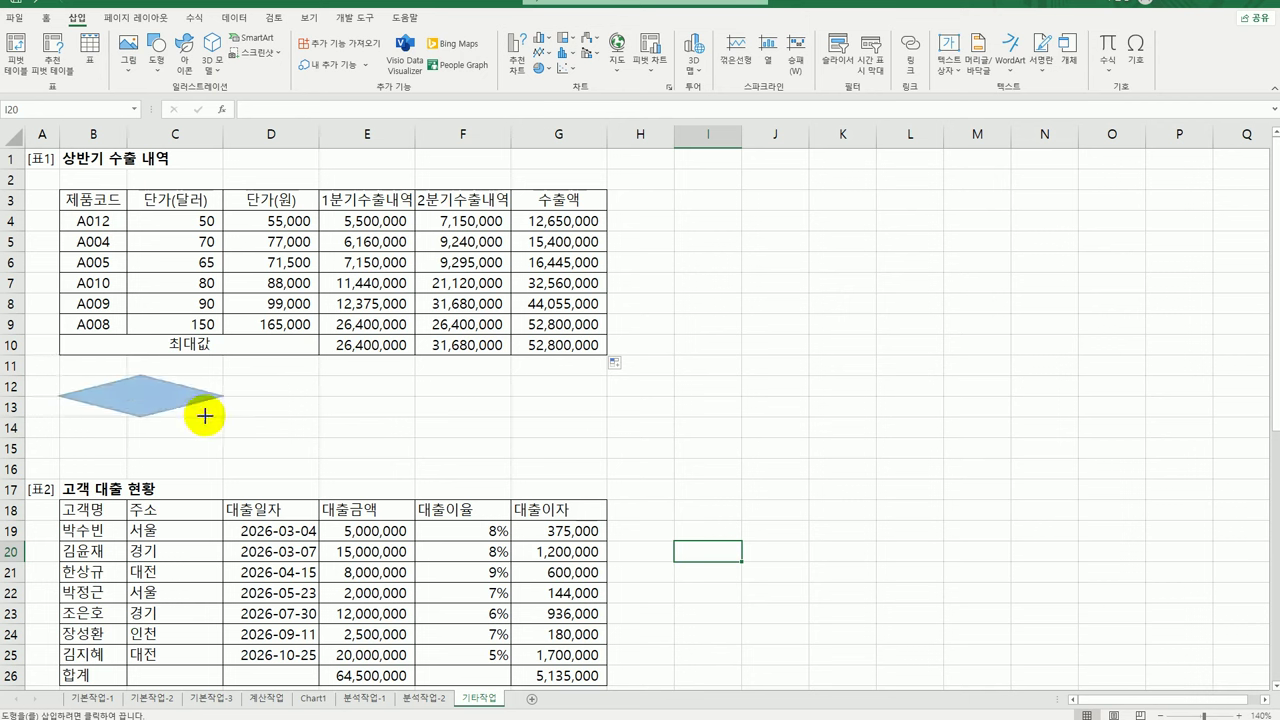
{"action": "left_click_drag", "start_coordinate": [202, 437], "coordinate": [202, 459]}
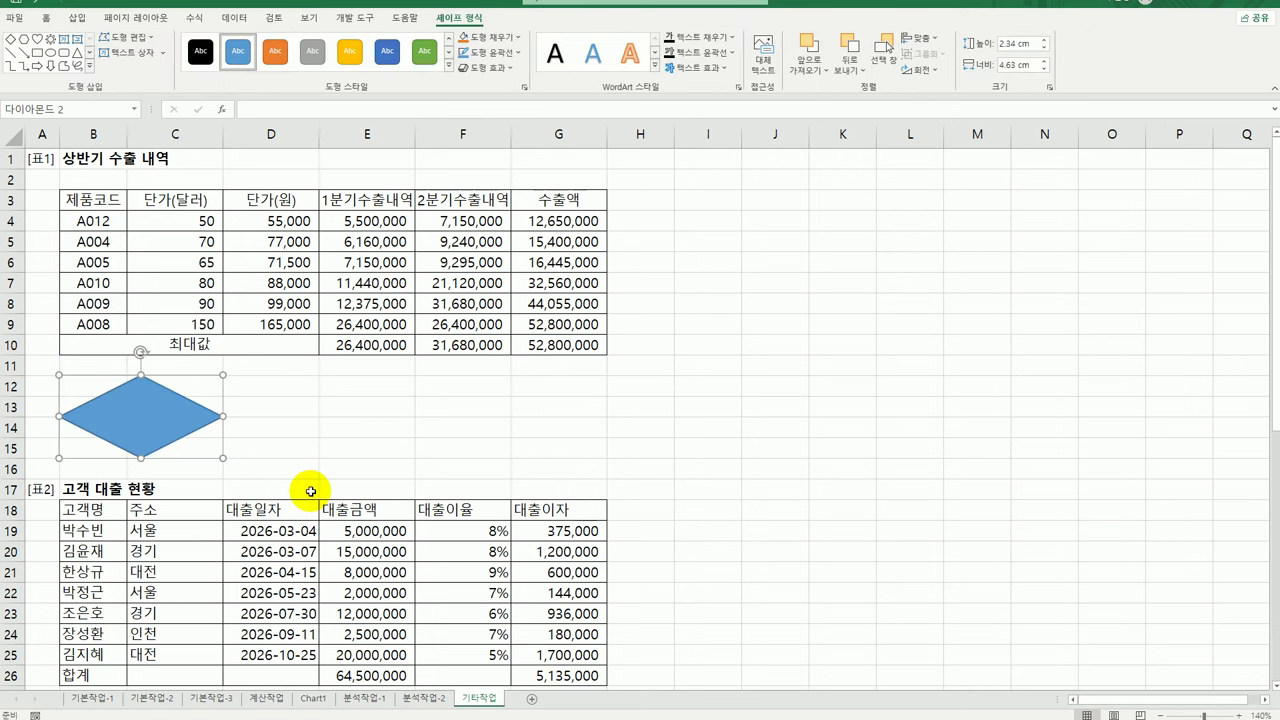
{"action": "type", "text": "chleorkqt"}
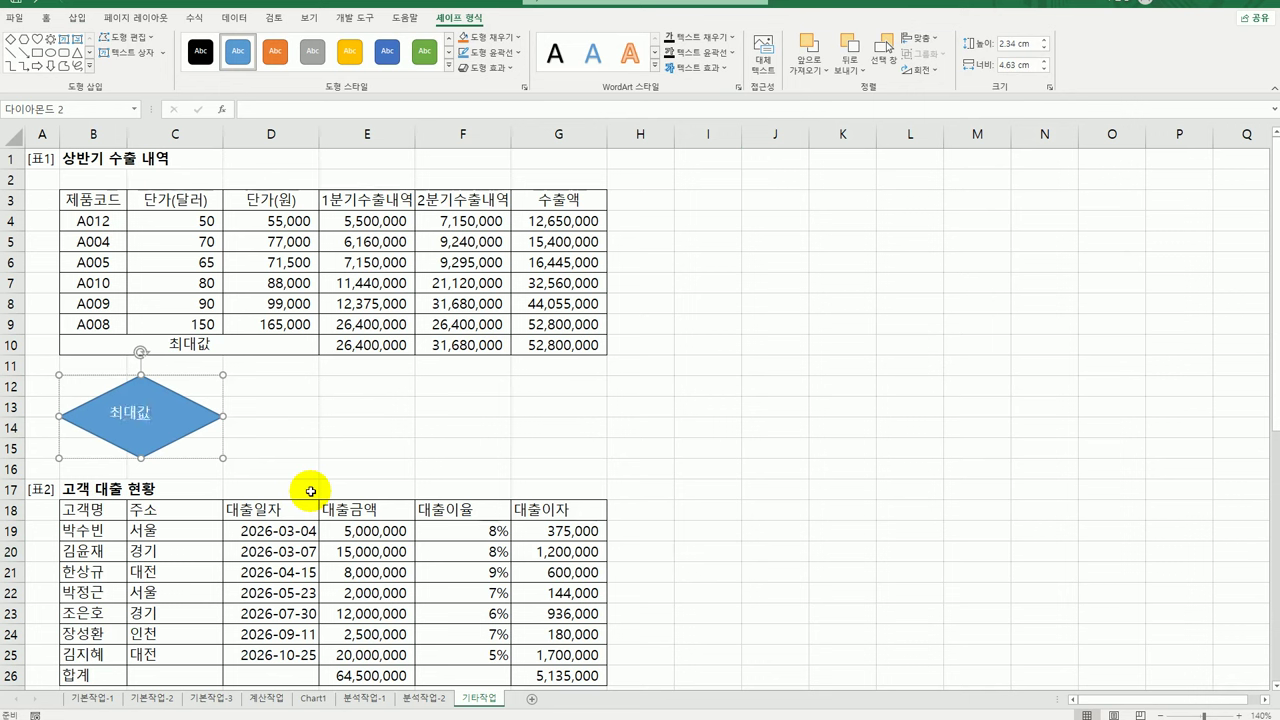
- Assign the 최대값 macro to the diamond shape and deselect the shape
{"action": "right_click", "coordinate": [187, 403]}
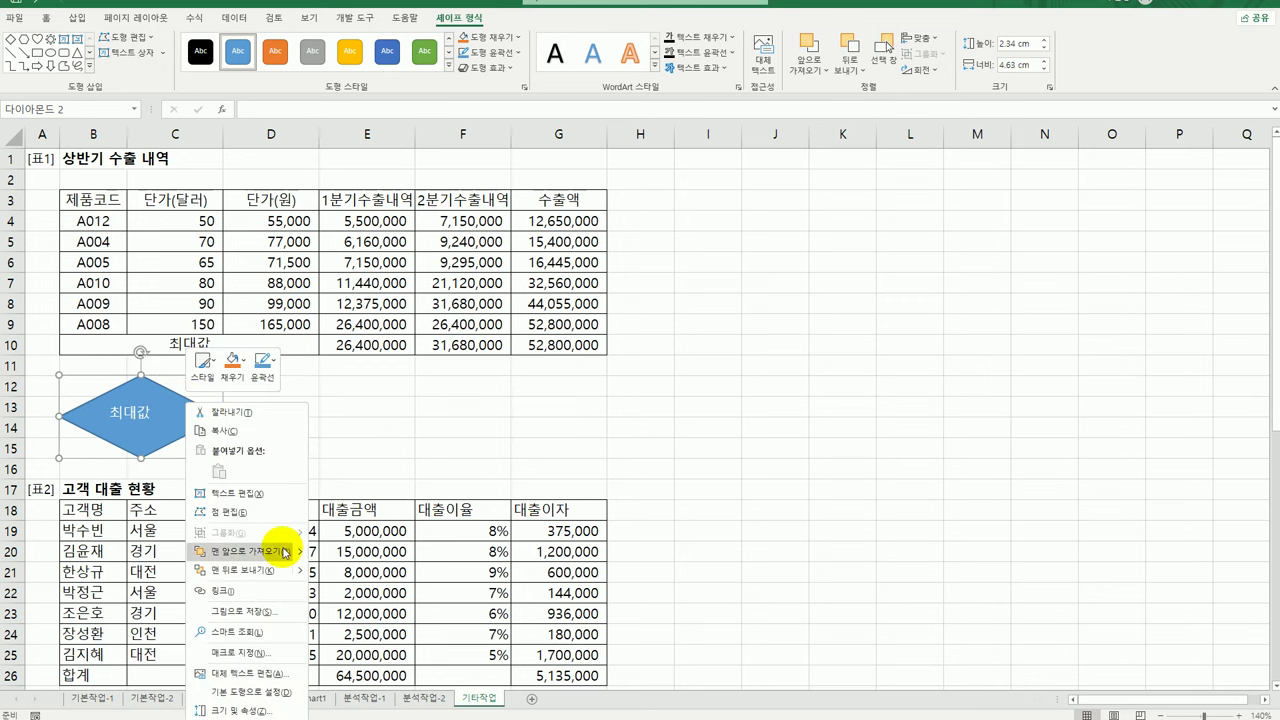
{"action": "left_click", "coordinate": [270, 652]}
{"action": "left_click_drag", "start_coordinate": [286, 514], "coordinate": [843, 258]}
{"action": "left_click", "coordinate": [720, 304]}
{"action": "left_click", "coordinate": [886, 506]}
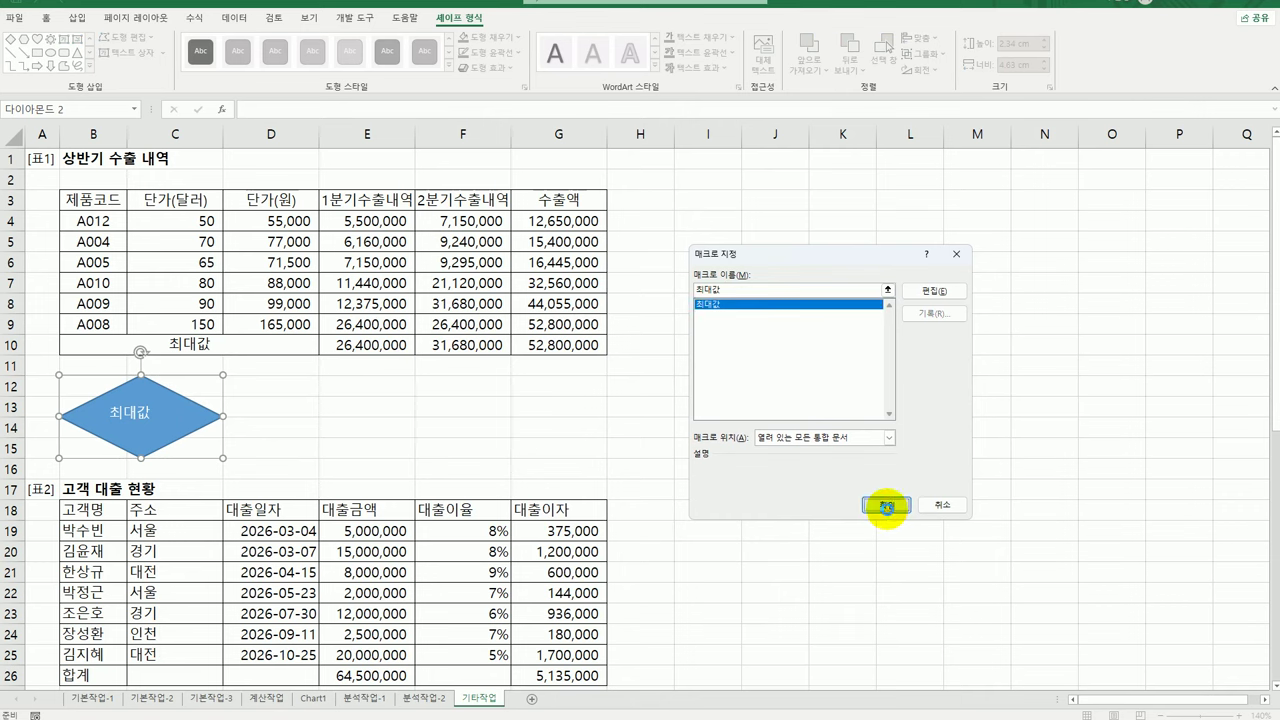
{"action": "left_click", "coordinate": [813, 595]}
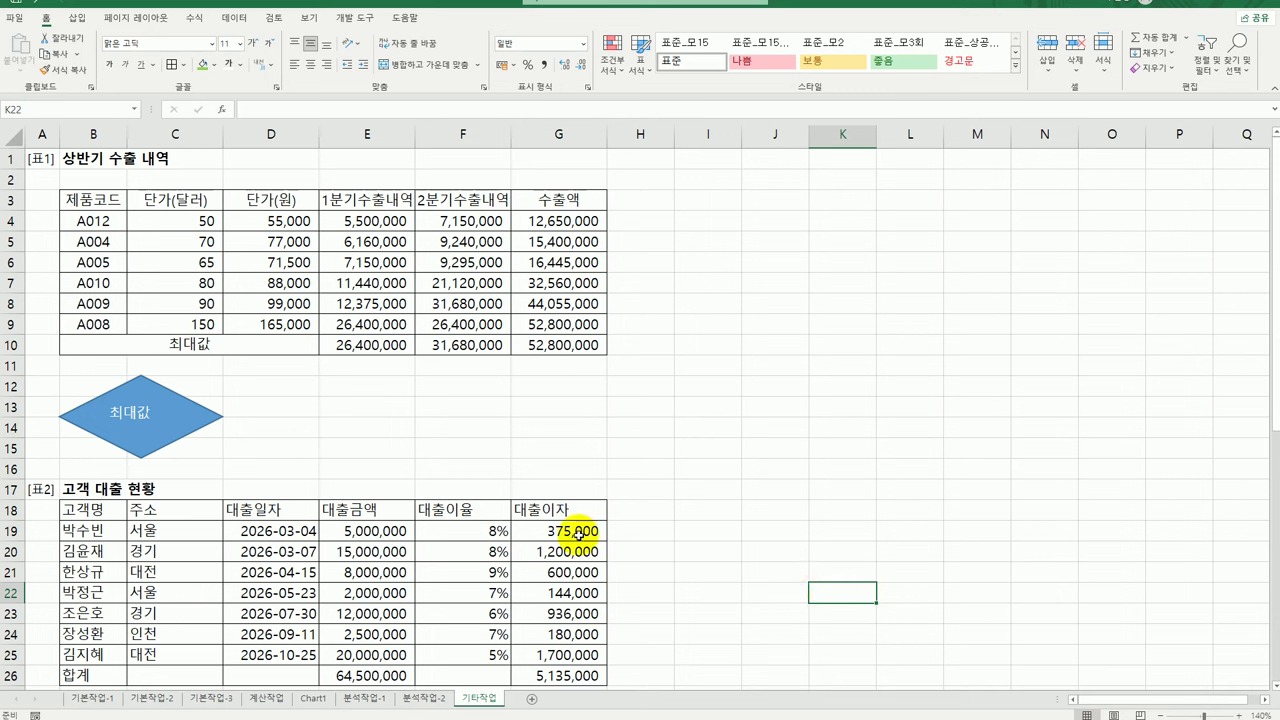
- Start recording a macro named 서식 in the current workbook
{"action": "left_click", "coordinate": [35, 715]}
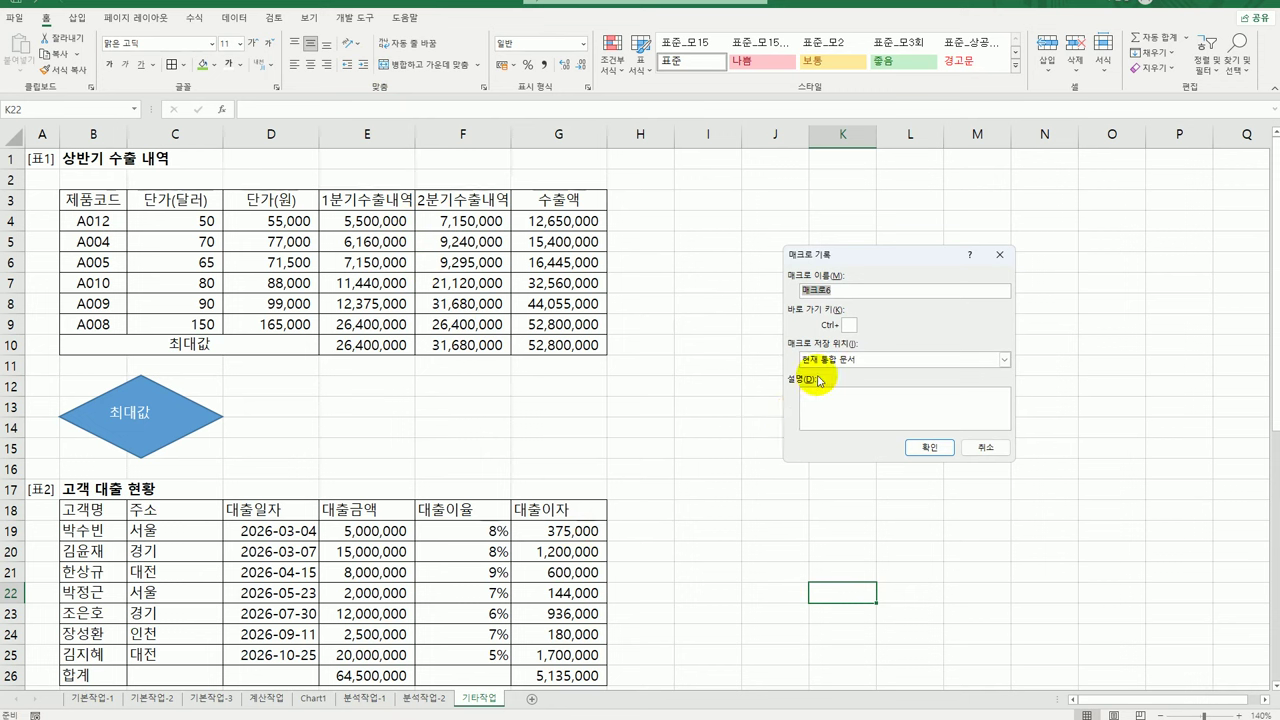
{"action": "type", "text": "서식"}
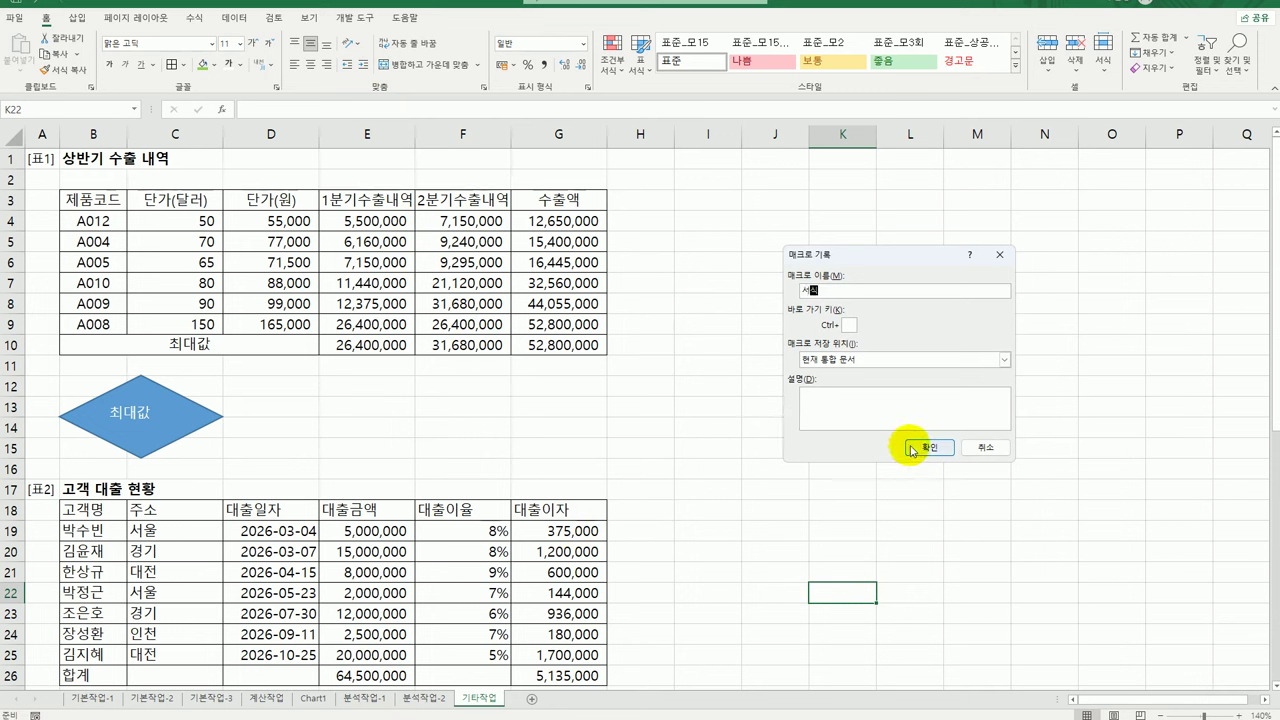
{"action": "left_click", "coordinate": [925, 447]}
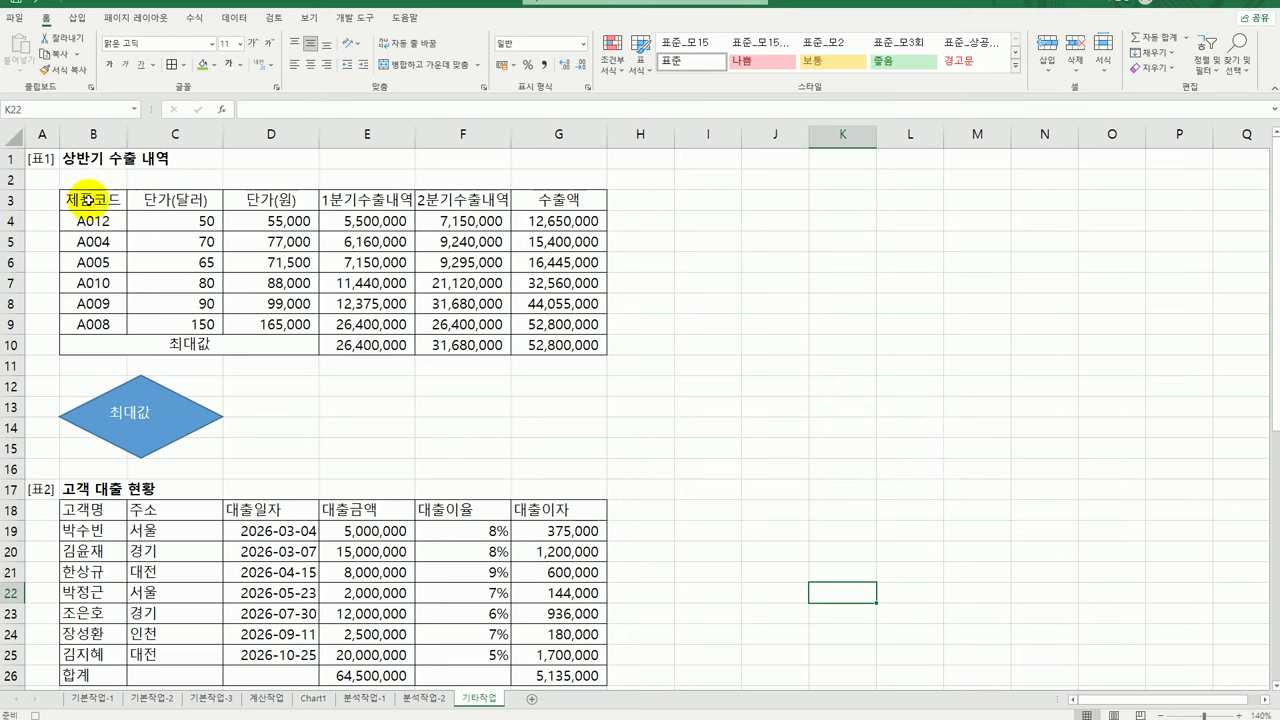
- Make the [표1] headings B3:G3 bold with the standard yellow fill, and stop the macro recording
{"action": "left_click_drag", "start_coordinate": [93, 200], "coordinate": [562, 207]}
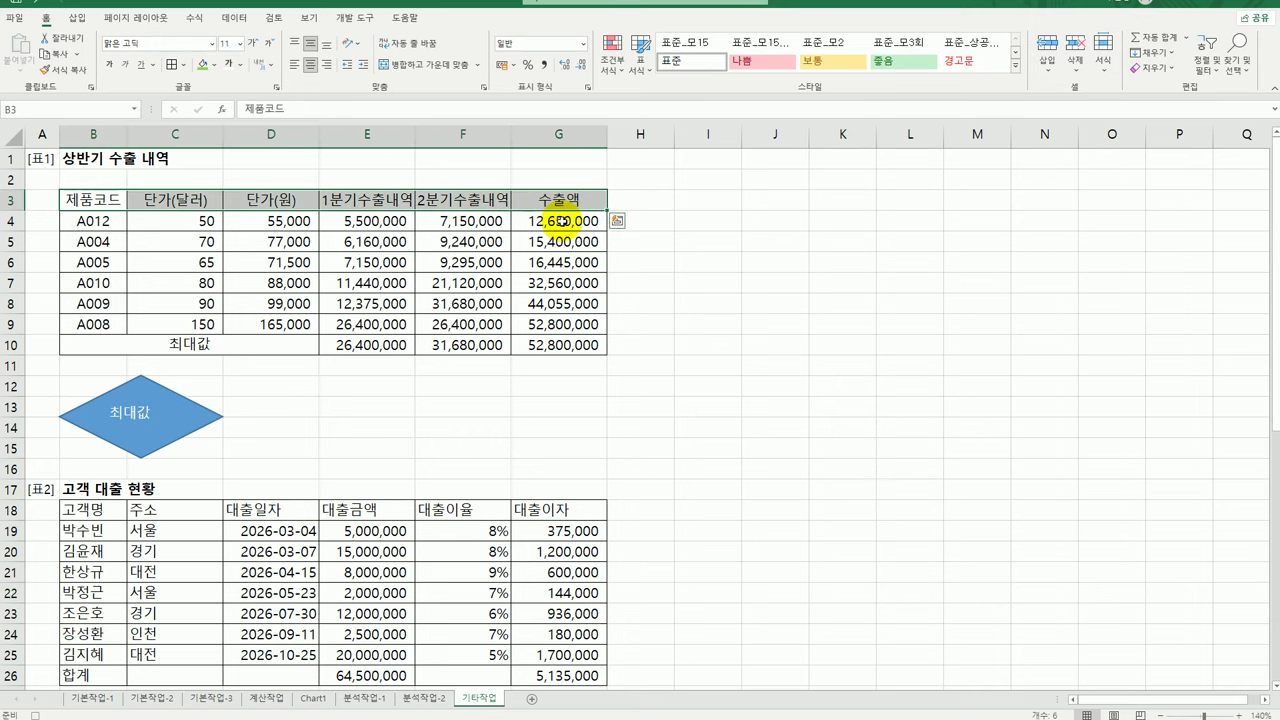
{"action": "left_click", "coordinate": [111, 68]}
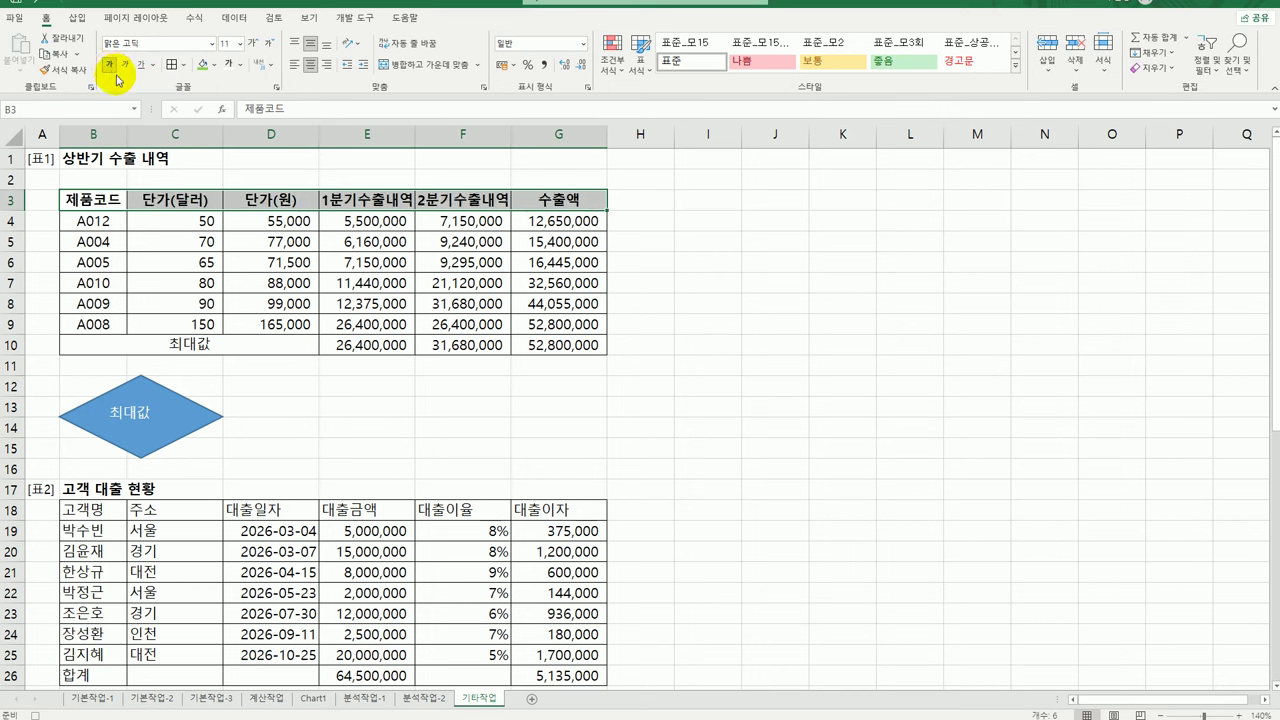
{"action": "left_click", "coordinate": [214, 66]}
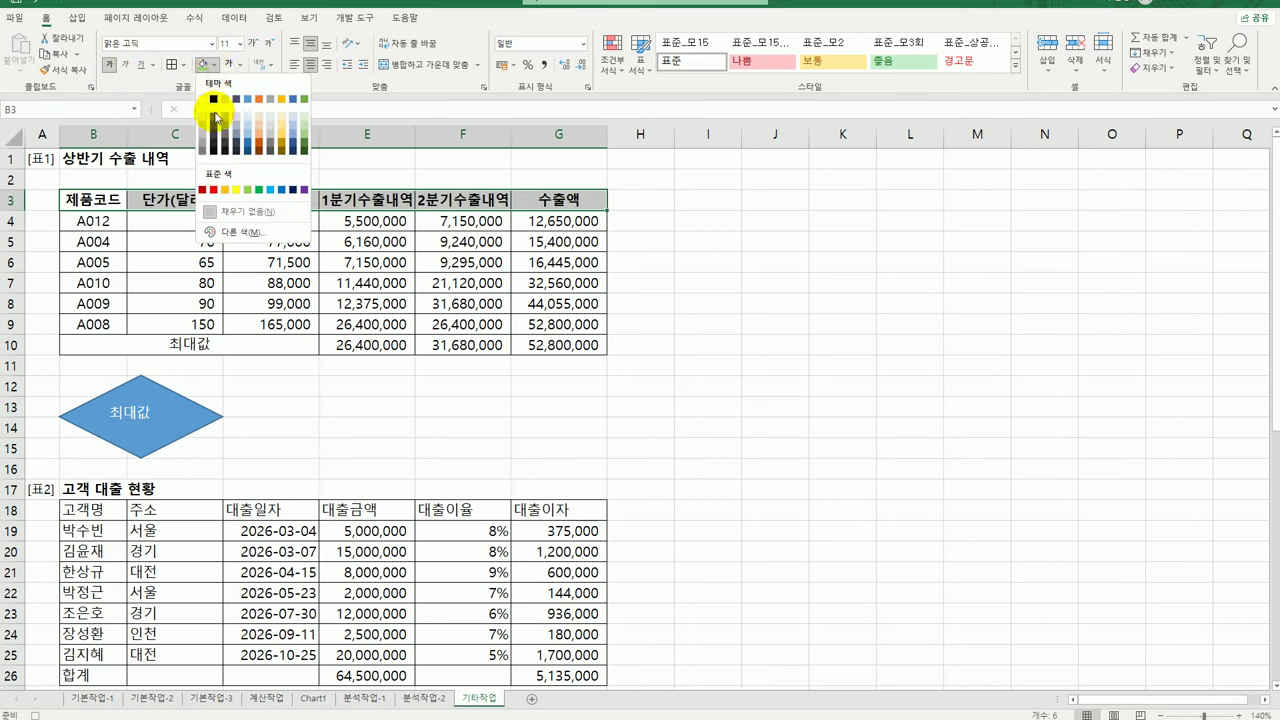
{"action": "left_click", "coordinate": [232, 190]}
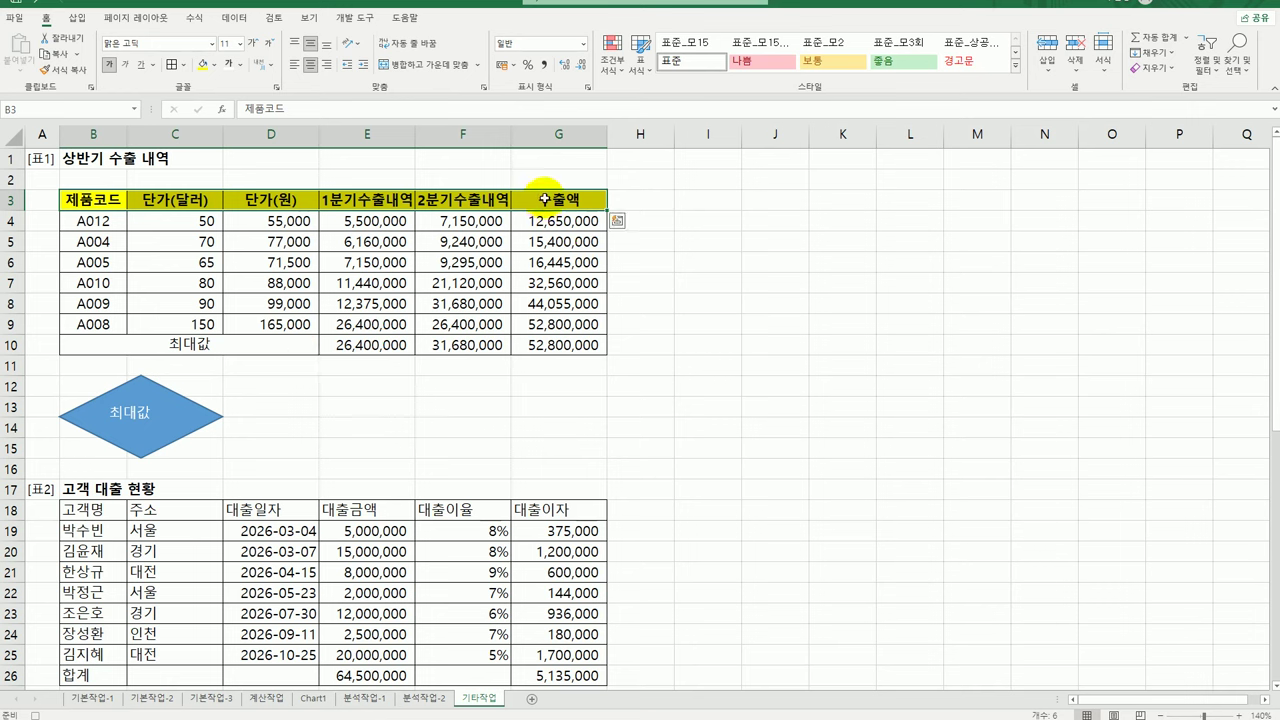
{"action": "left_click", "coordinate": [544, 199]}
{"action": "left_click", "coordinate": [358, 17]}
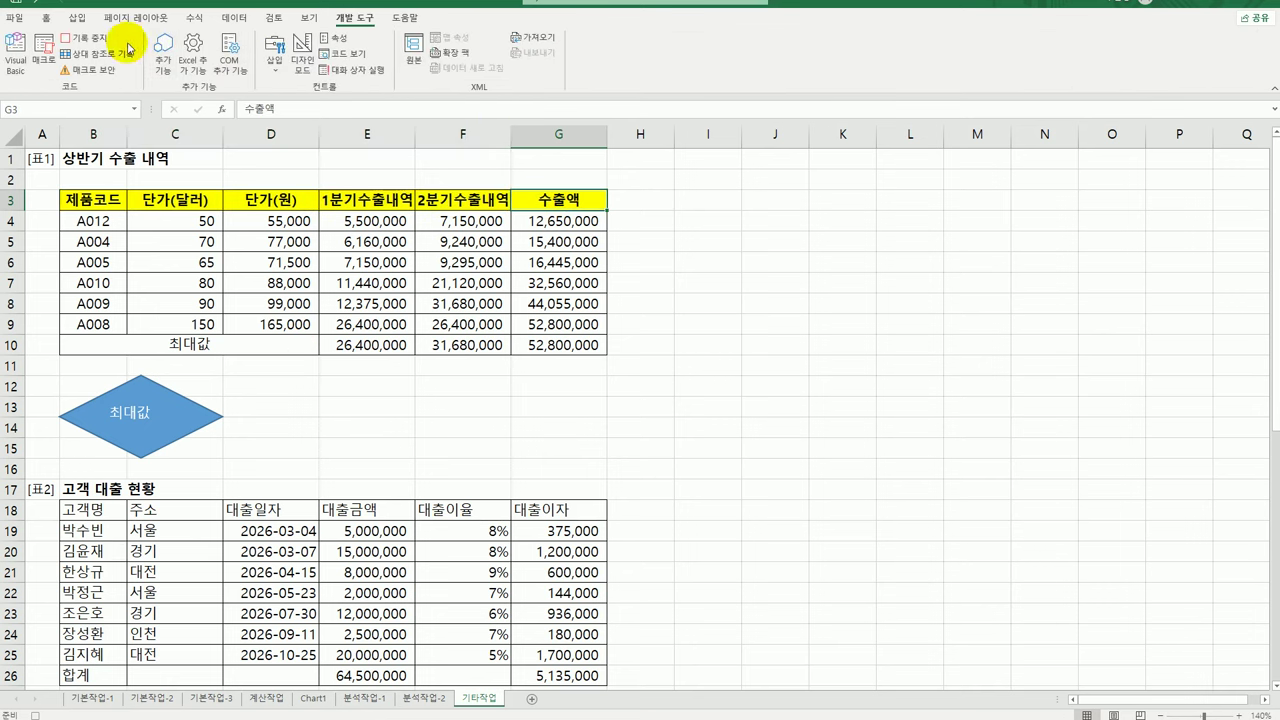
{"action": "left_click", "coordinate": [88, 38]}
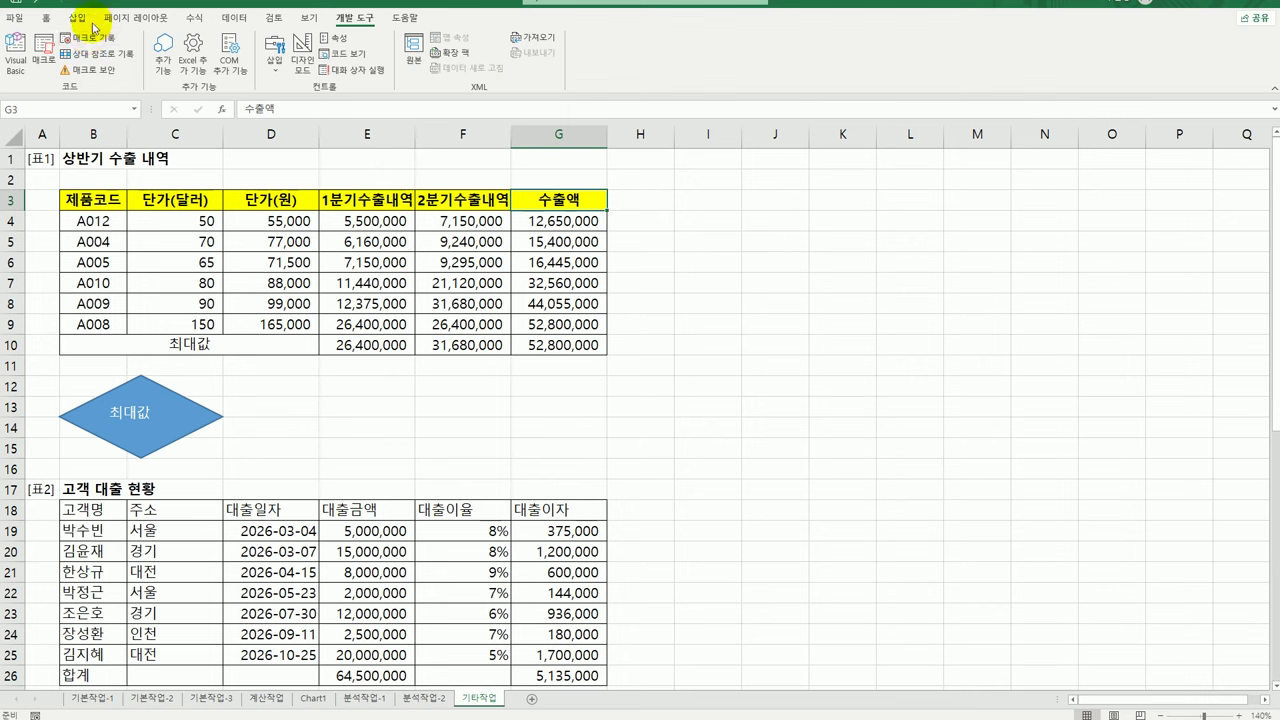
- Draw a cube shape over E12:E15 below [표1] and label it 서식
{"action": "left_click", "coordinate": [88, 20]}
{"action": "left_click", "coordinate": [156, 66]}
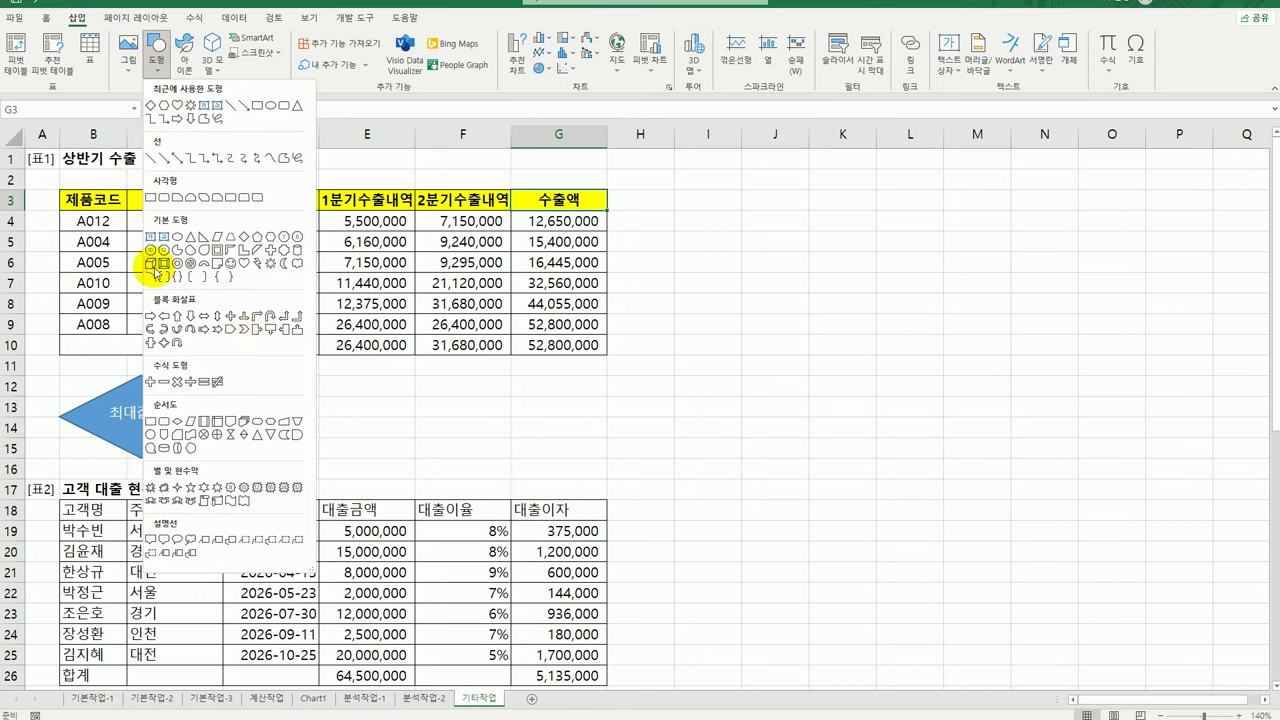
{"action": "left_click", "coordinate": [152, 262]}
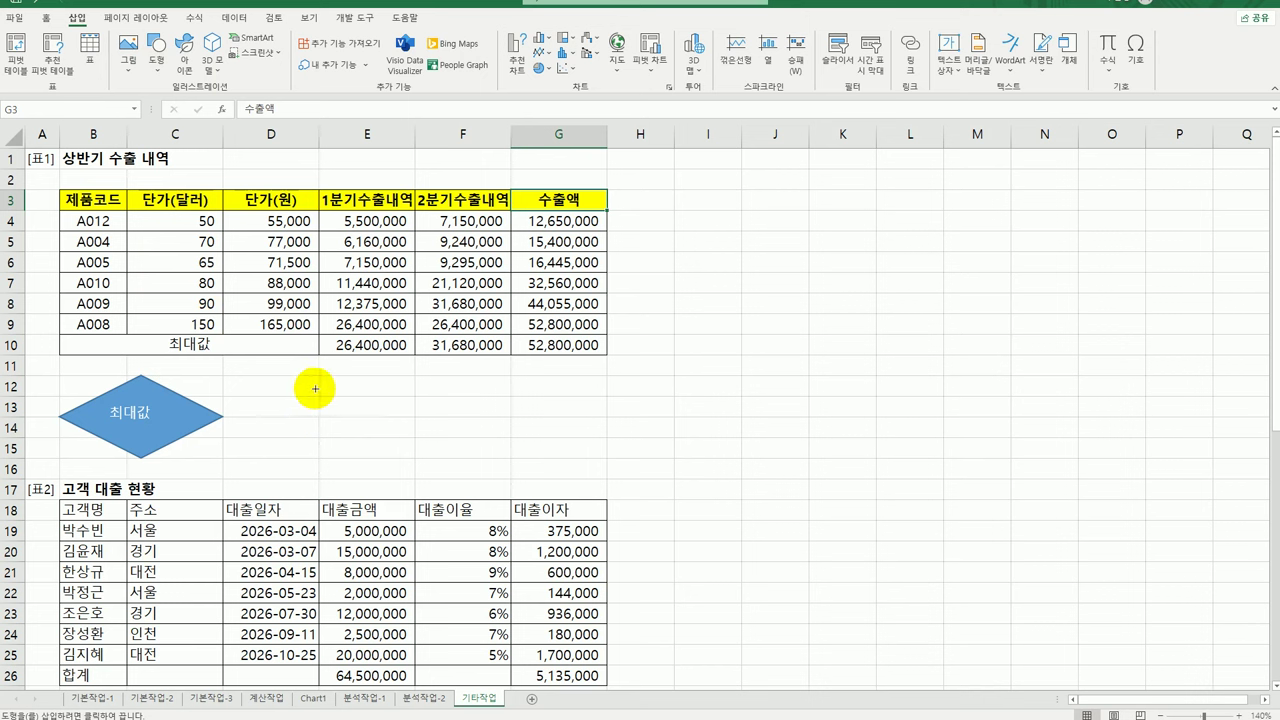
{"action": "left_click_drag", "start_coordinate": [318, 375], "coordinate": [421, 455]}
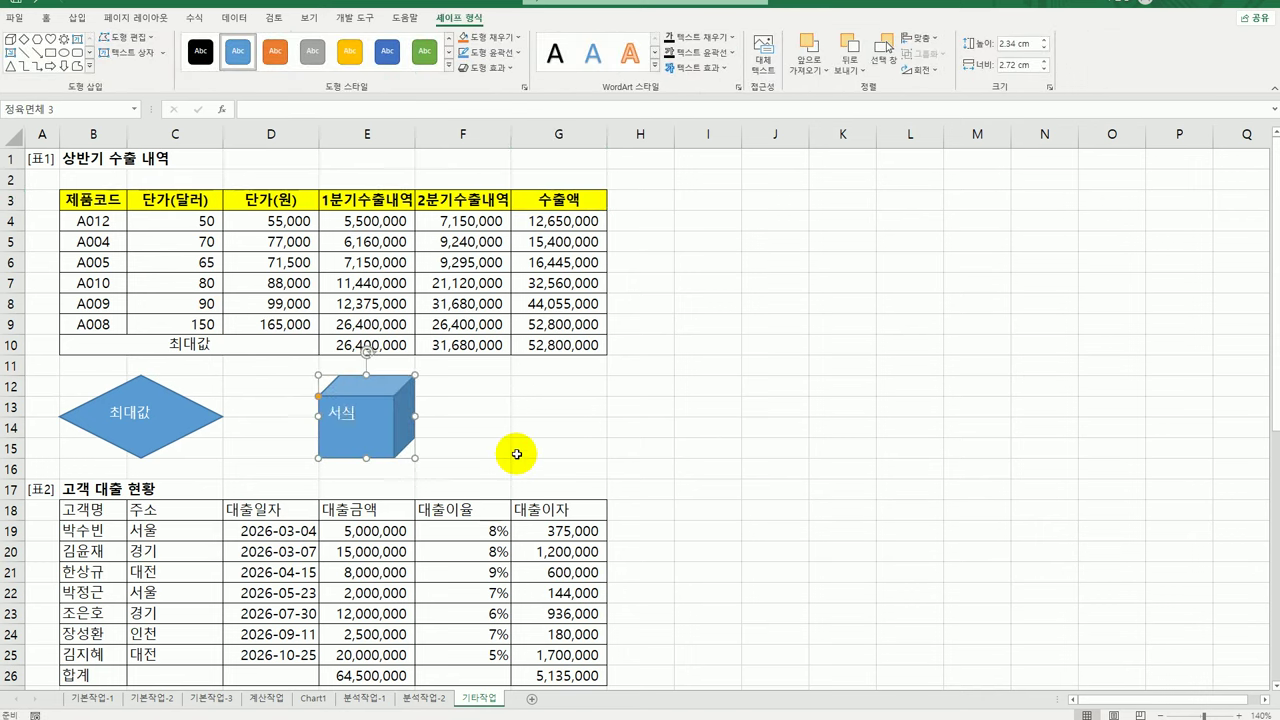
- Assign the 서식 macro to the cube shape and deselect the shape
{"action": "right_click", "coordinate": [391, 415]}
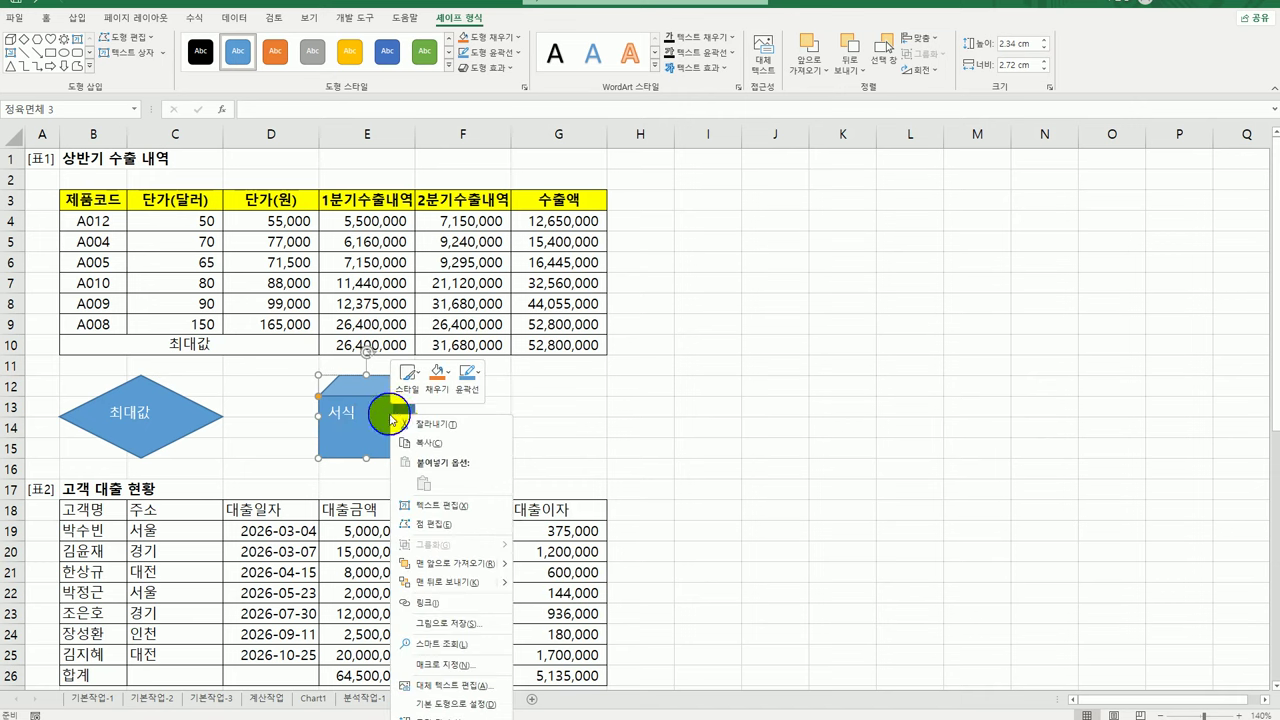
{"action": "left_click", "coordinate": [456, 664]}
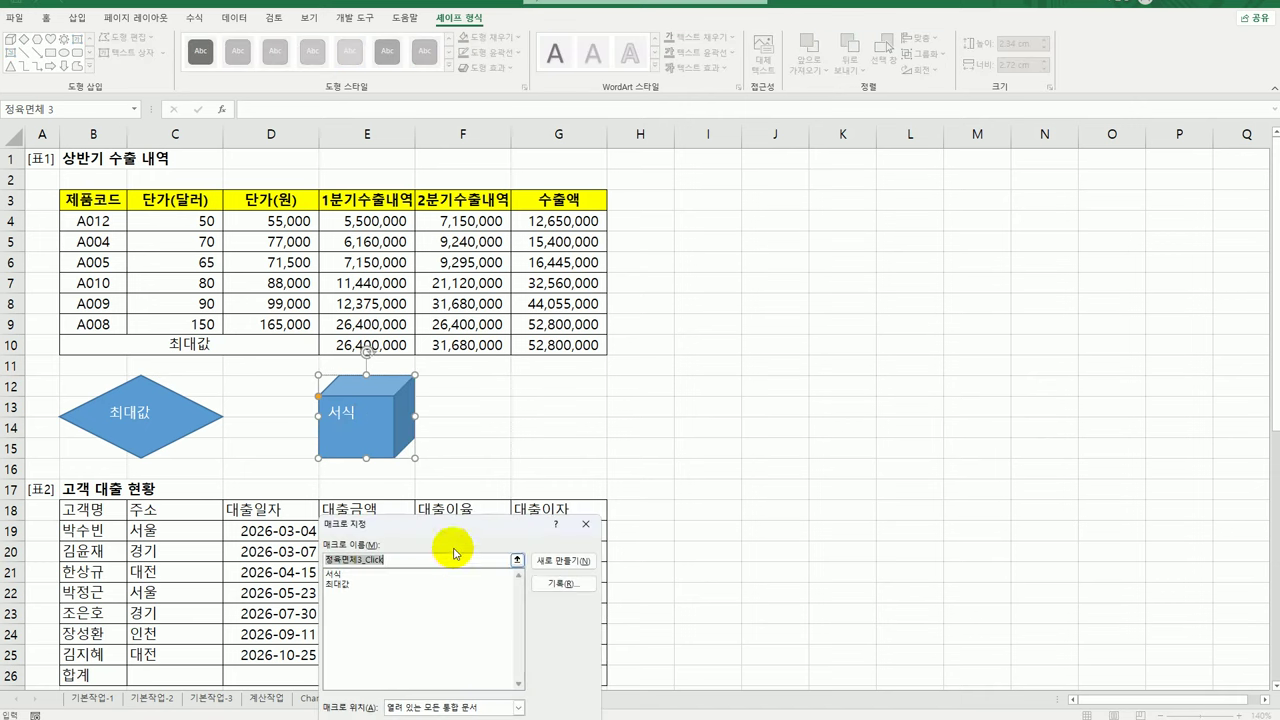
{"action": "left_click_drag", "start_coordinate": [453, 533], "coordinate": [810, 262]}
{"action": "left_click", "coordinate": [718, 303]}
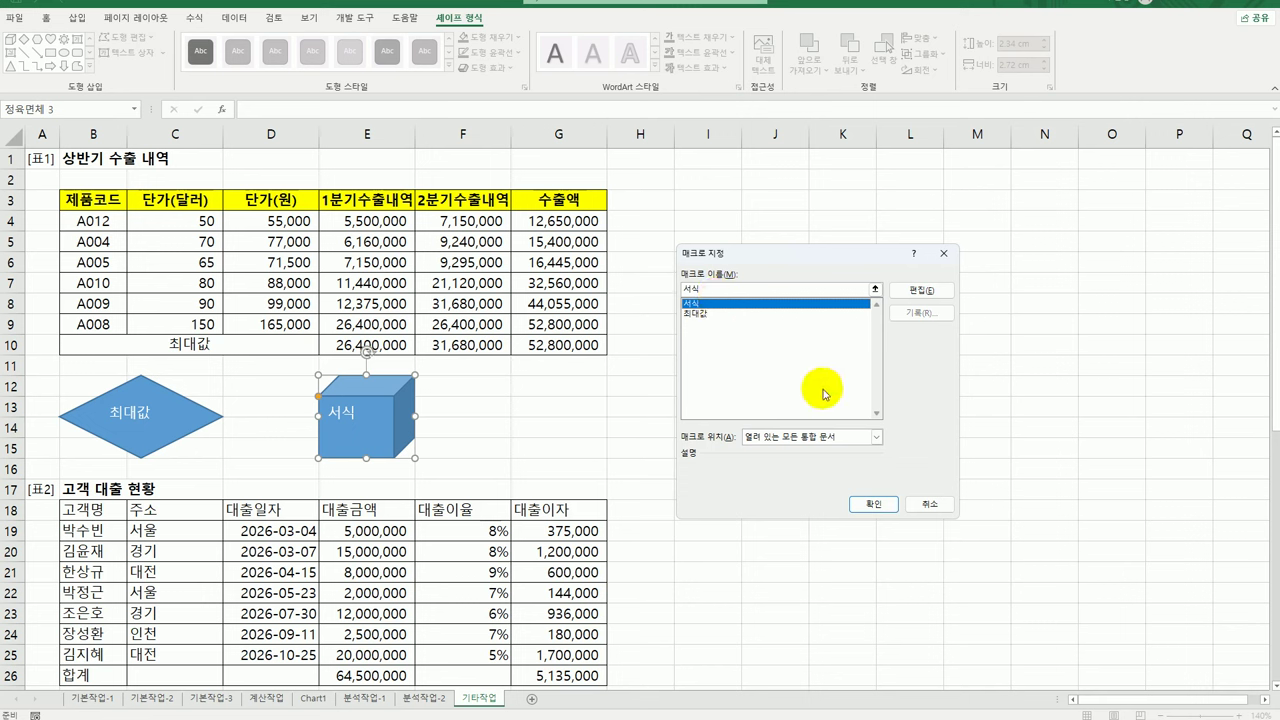
{"action": "left_click", "coordinate": [873, 503]}
{"action": "left_click", "coordinate": [822, 562]}
- Change the chart's 대출이자 series to a line with markers (표식이 있는 꺾은선형) plotted on the secondary axis
{"action": "scroll", "coordinate": [822, 558], "scroll_direction": "down", "scroll_amount": 4}
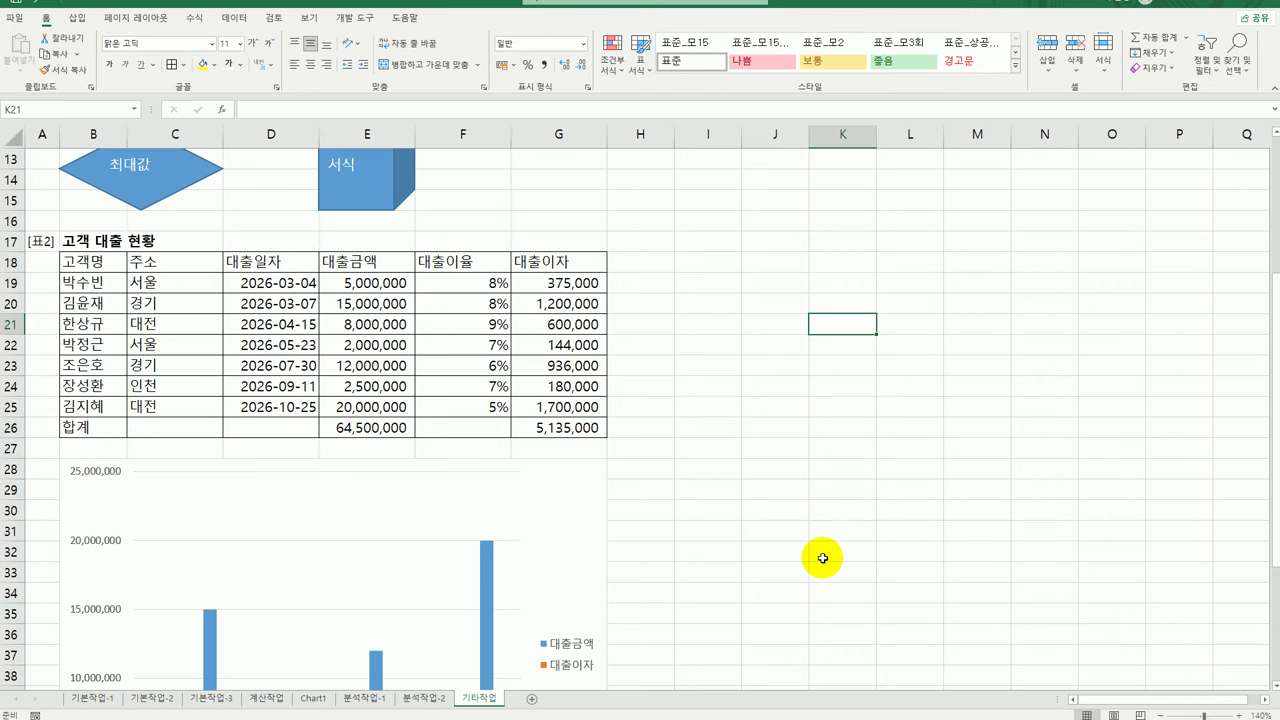
{"action": "scroll", "coordinate": [822, 558], "scroll_direction": "down", "scroll_amount": 4}
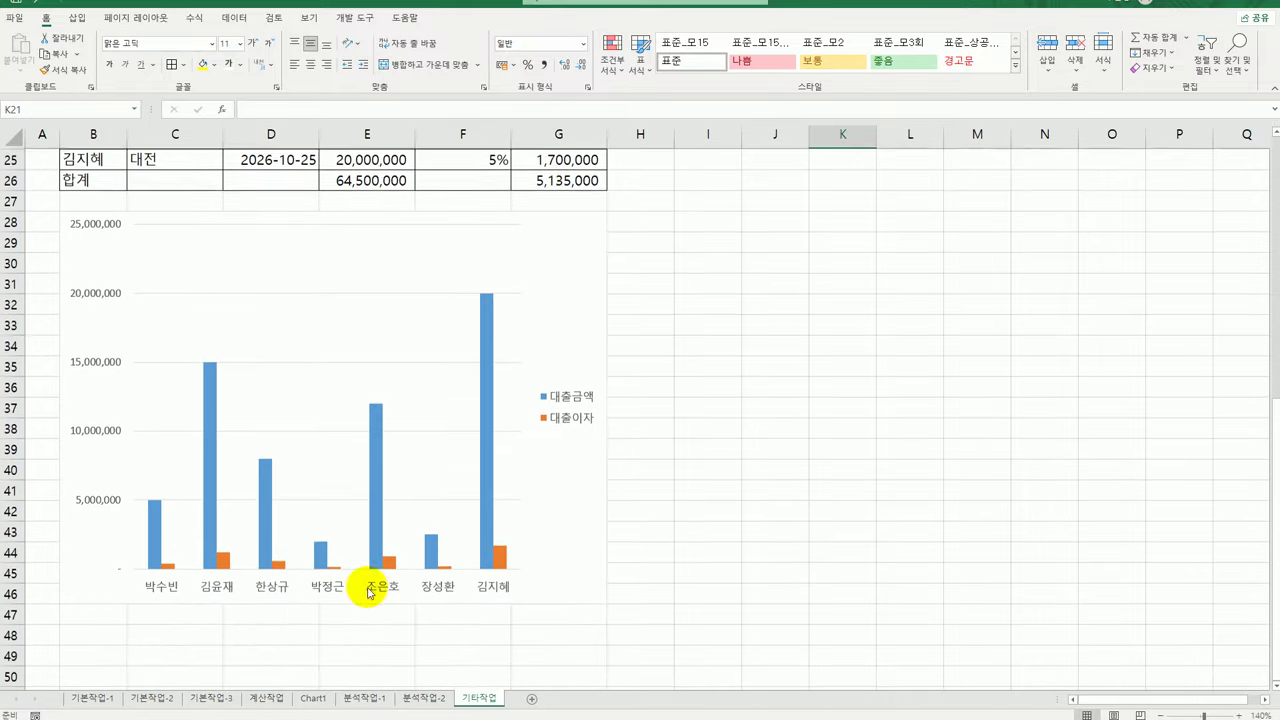
{"action": "left_click", "coordinate": [223, 558]}
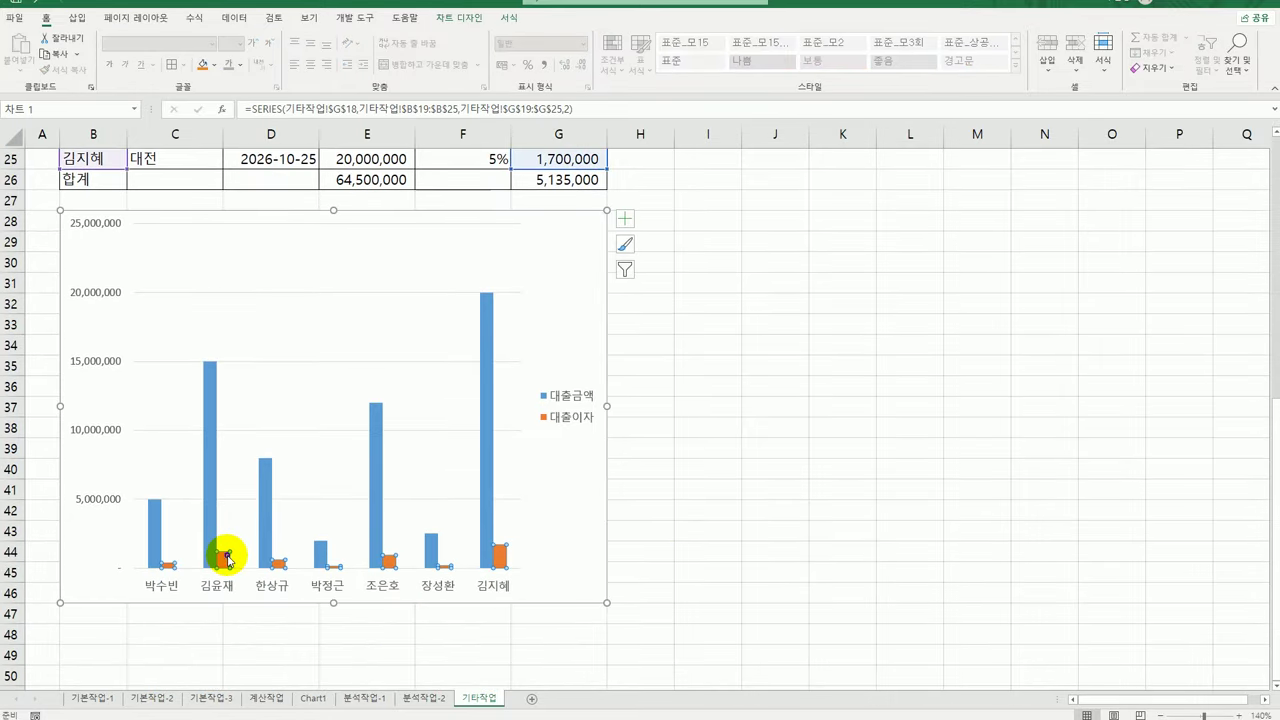
{"action": "right_click", "coordinate": [228, 558]}
{"action": "left_click", "coordinate": [325, 607]}
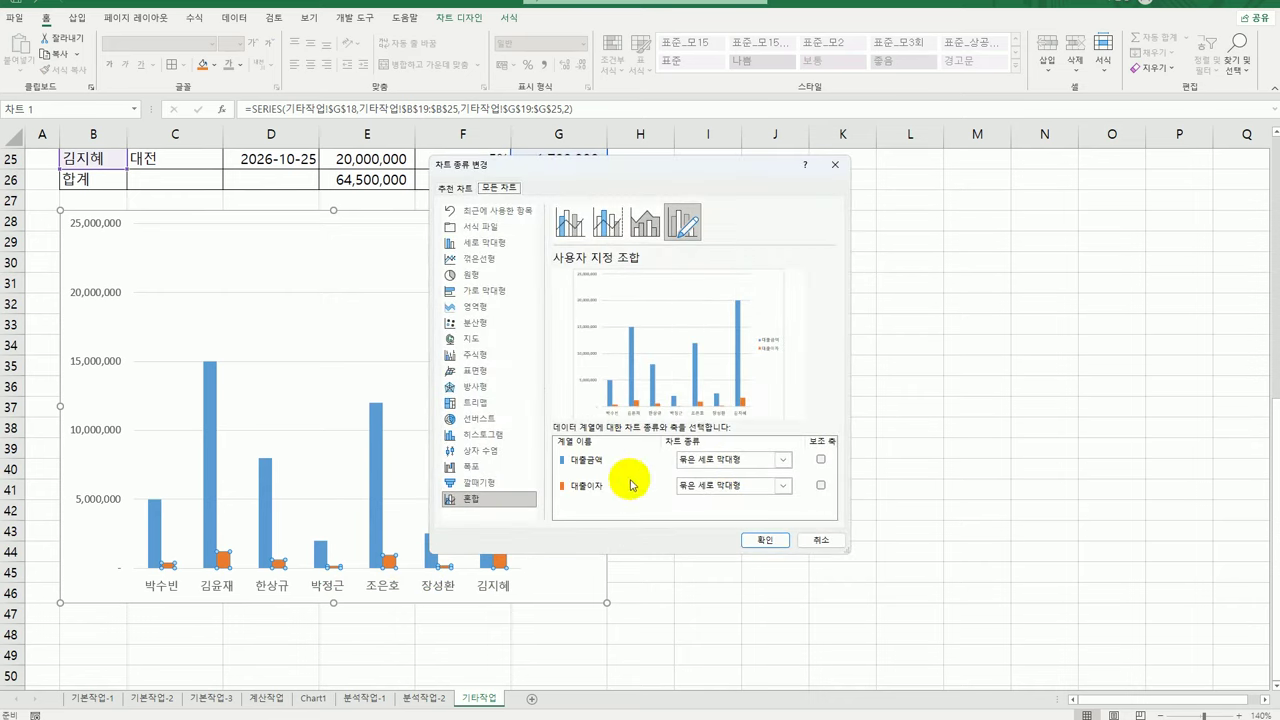
{"action": "left_click", "coordinate": [782, 486]}
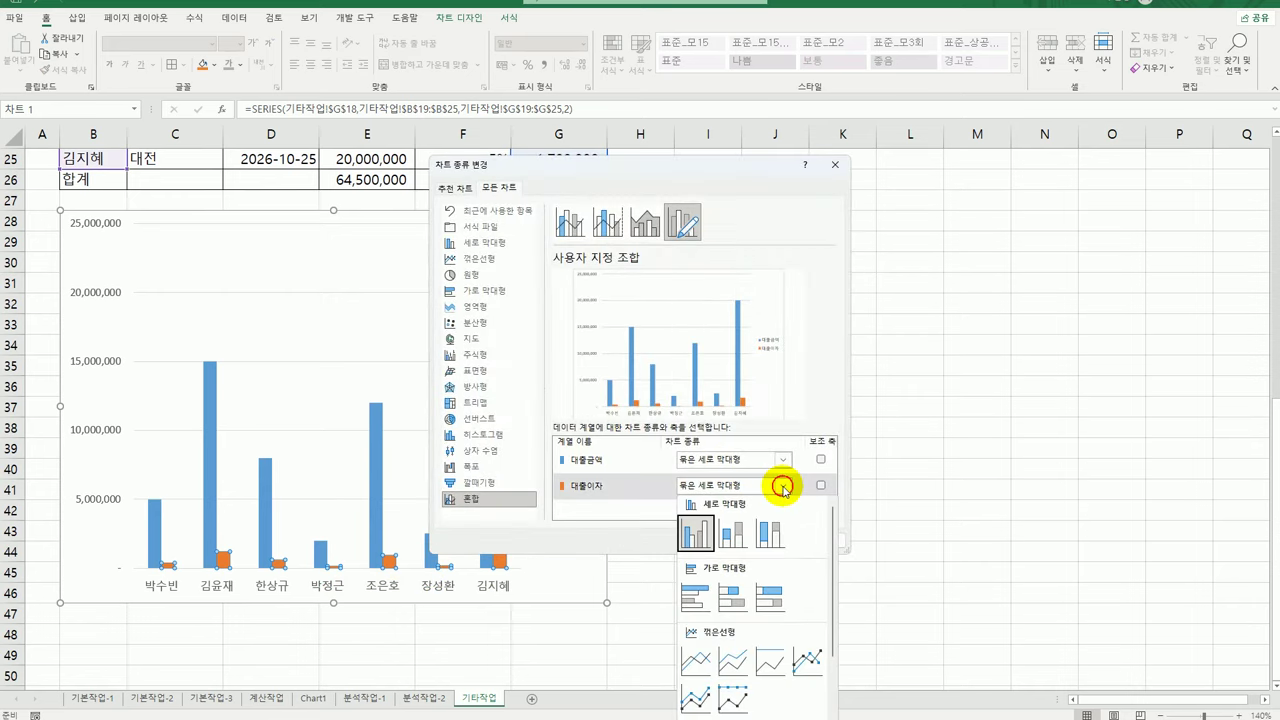
{"action": "left_click", "coordinate": [805, 661]}
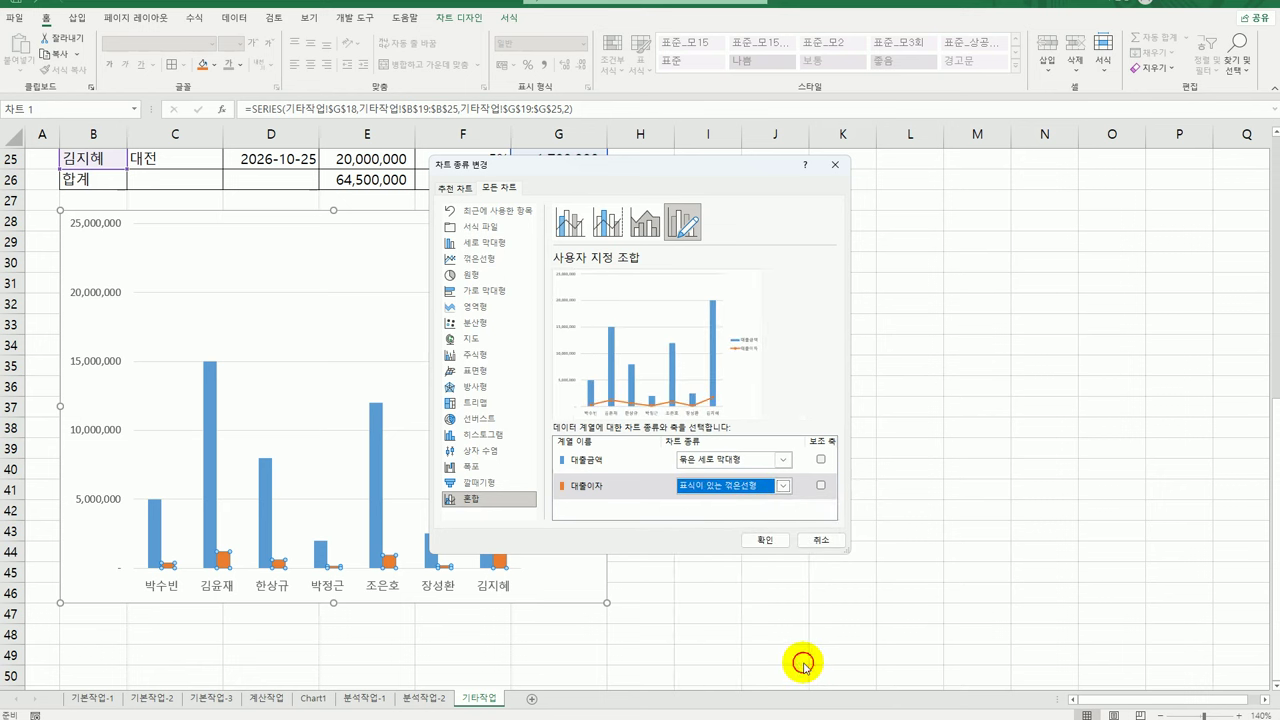
{"action": "left_click", "coordinate": [821, 486]}
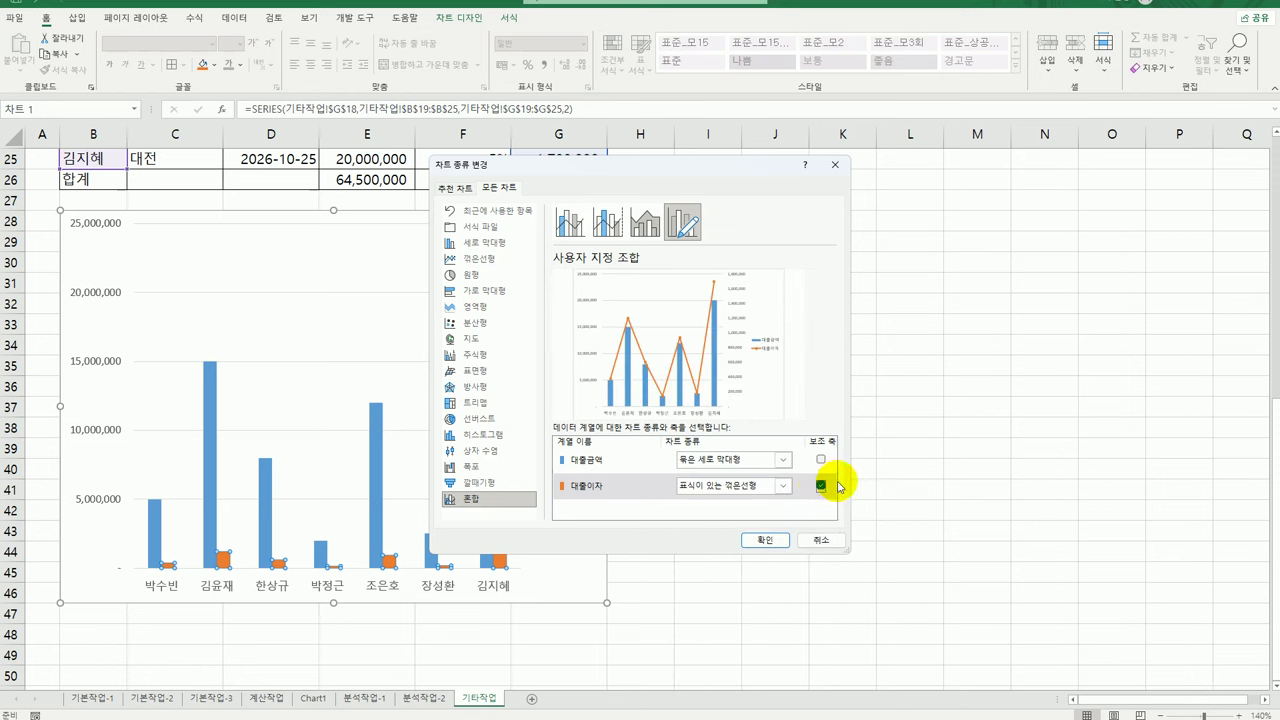
{"action": "left_click", "coordinate": [772, 540]}
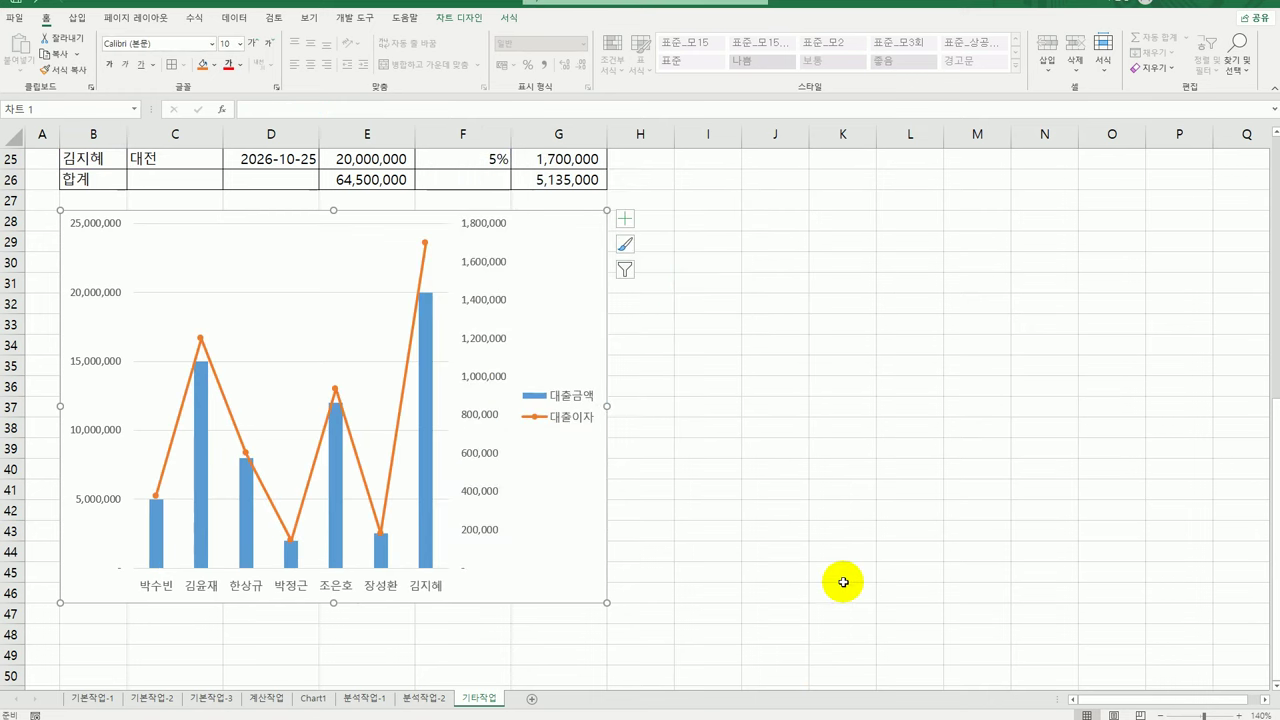
- Add a chart title above the loan chart reading 서울 경기 고객별 대출 현황
{"action": "scroll", "coordinate": [843, 582], "scroll_direction": "up", "scroll_amount": 1}
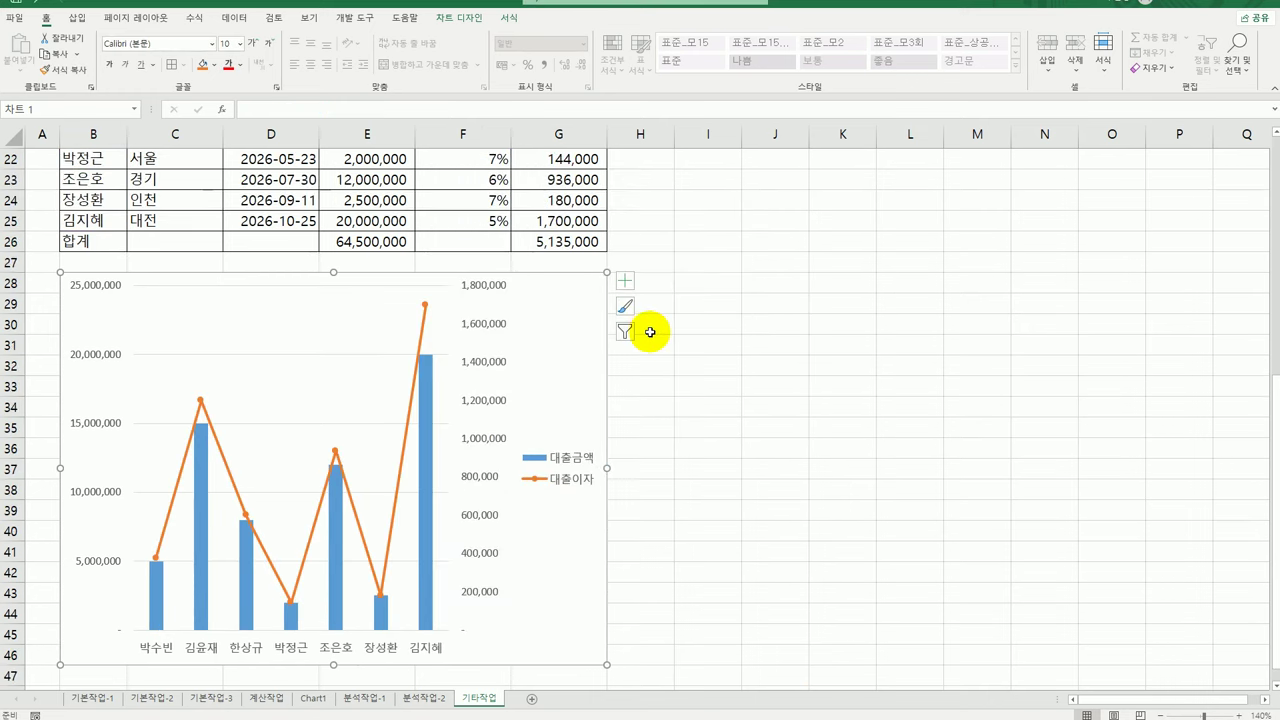
{"action": "left_click", "coordinate": [625, 281]}
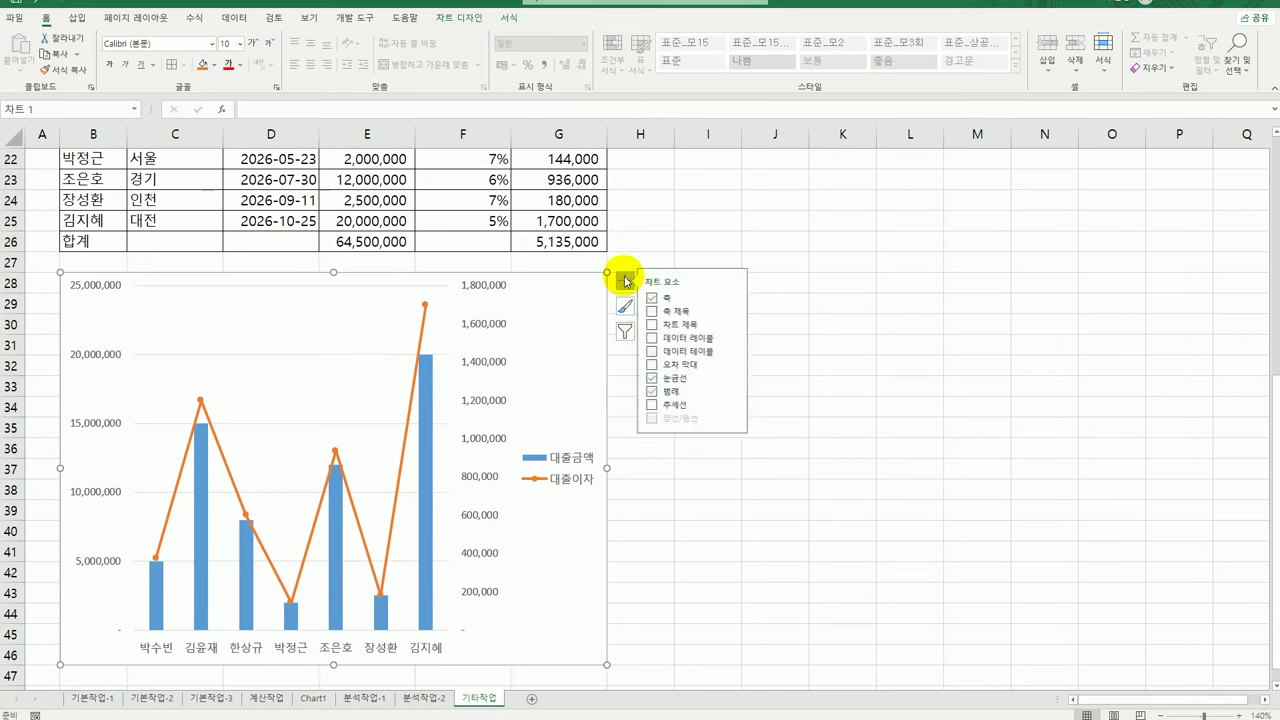
{"action": "left_click", "coordinate": [710, 324]}
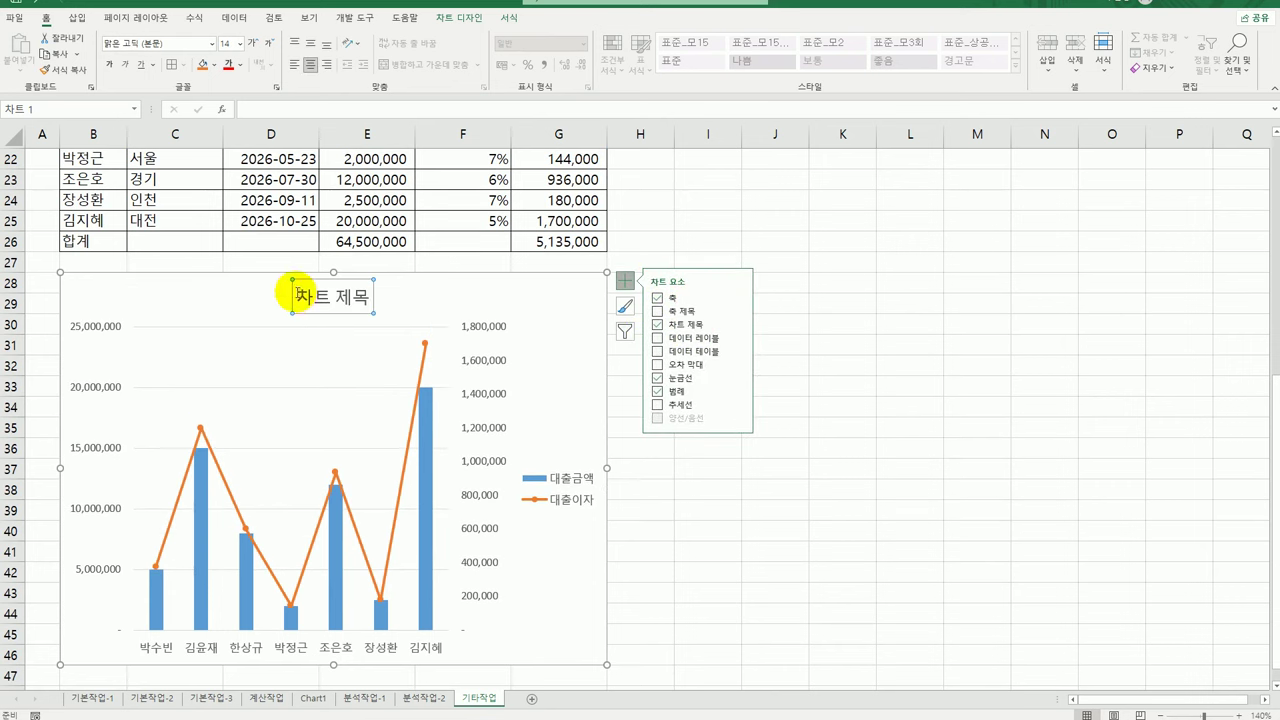
{"action": "left_click_drag", "start_coordinate": [298, 292], "coordinate": [400, 289]}
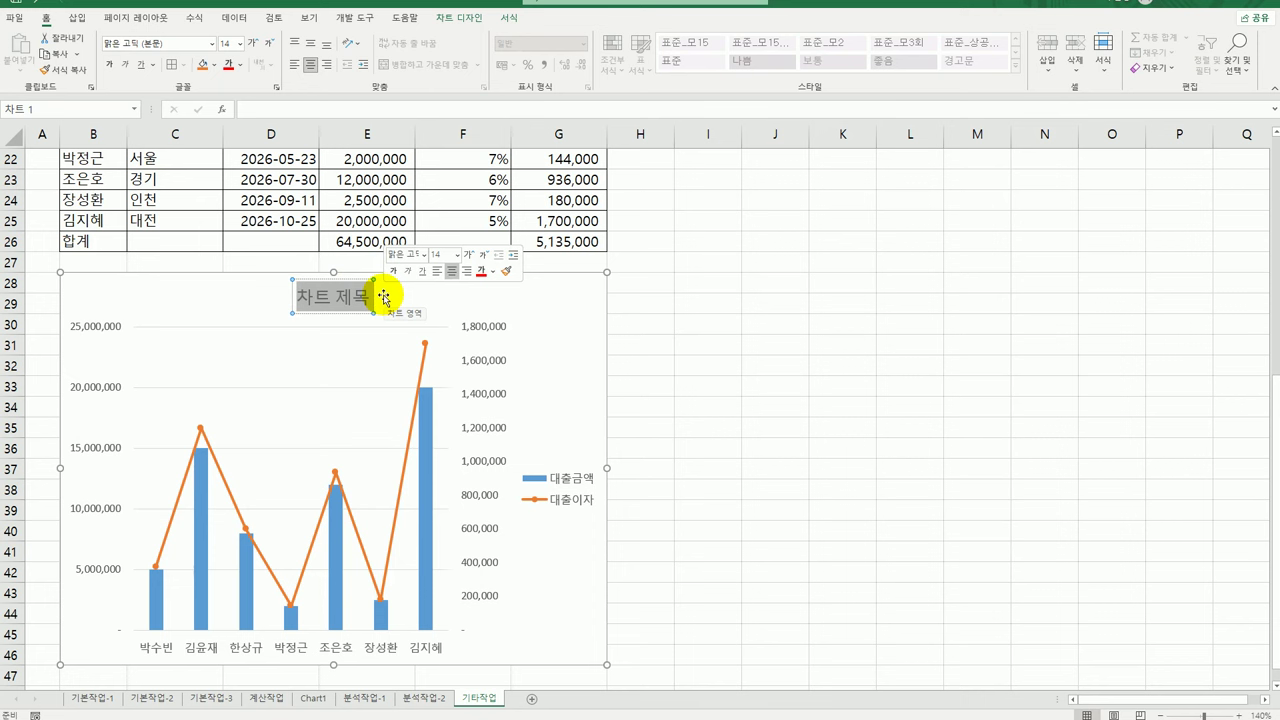
{"action": "type", "text": "서울 경"}
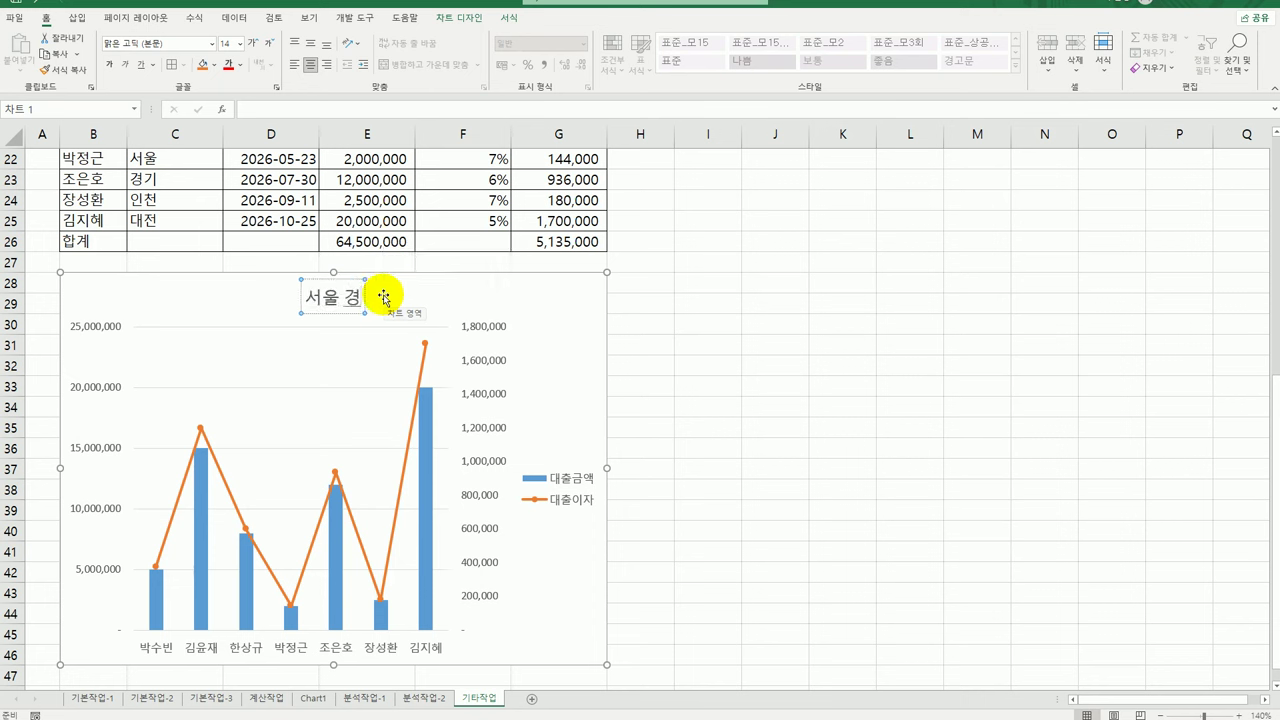
{"action": "type", "text": "기 고객별"}
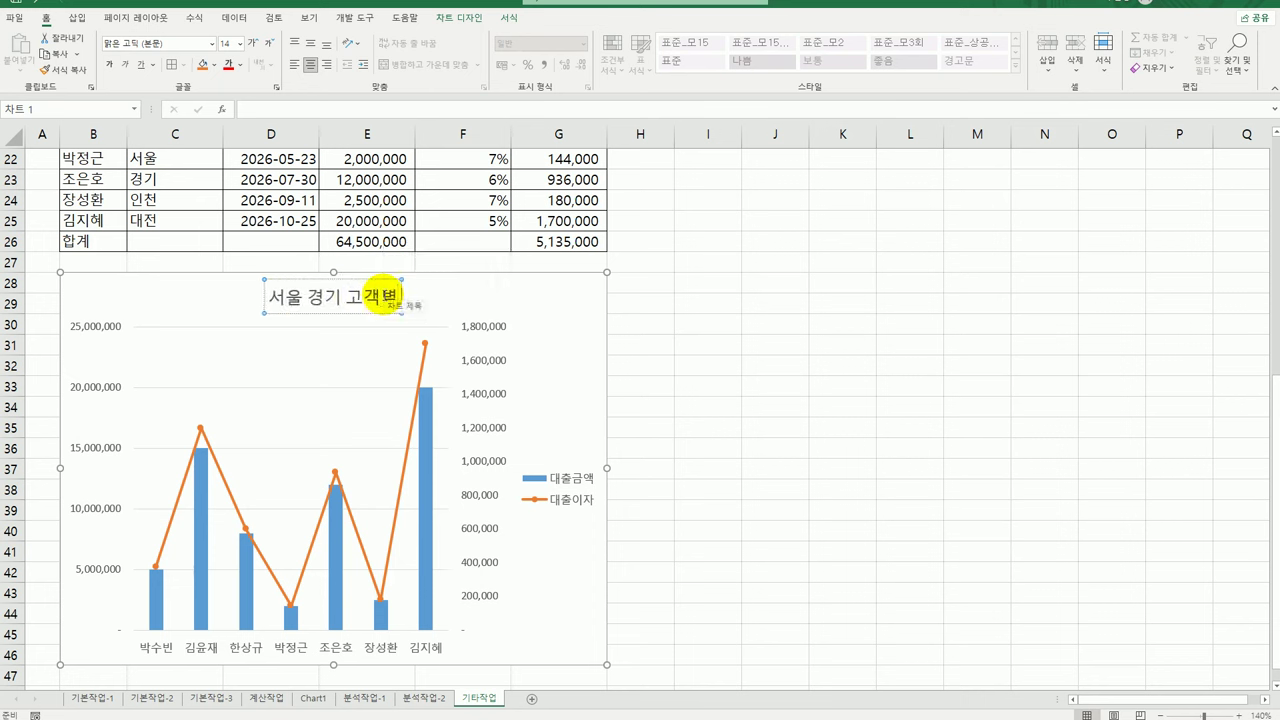
{"action": "type", "text": " 대출 현황"}
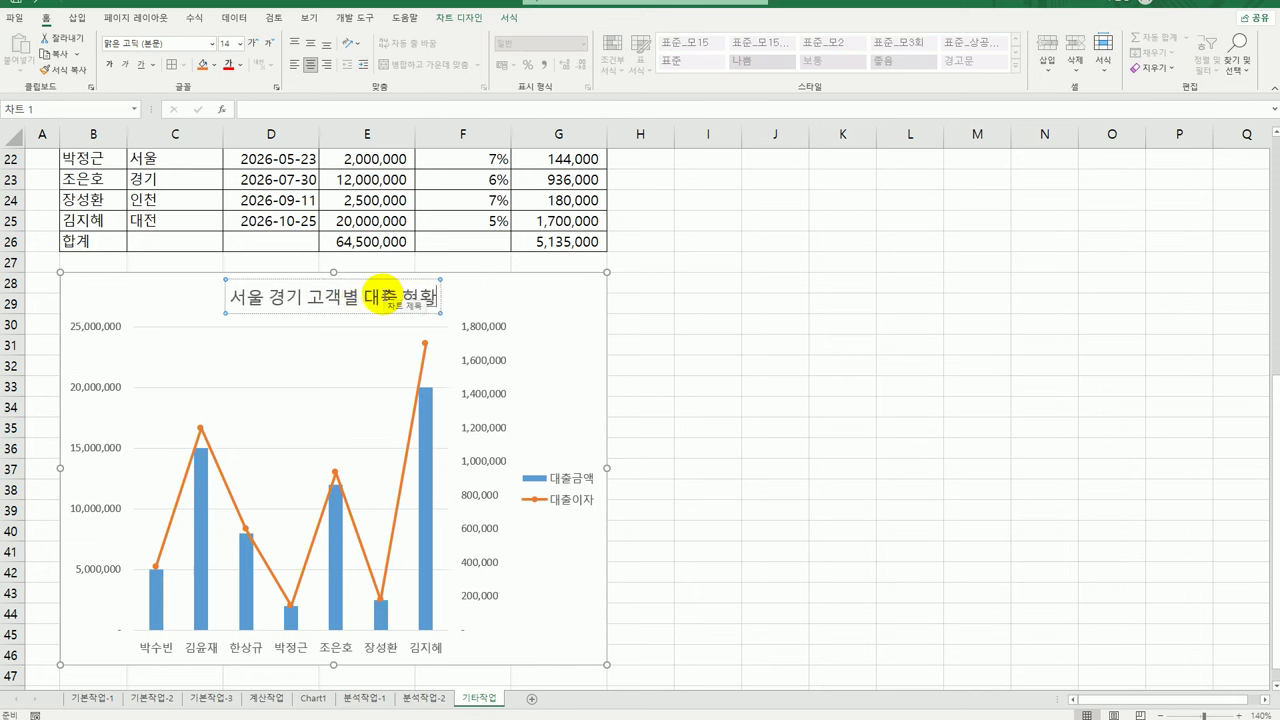
{"action": "left_click", "coordinate": [330, 312]}
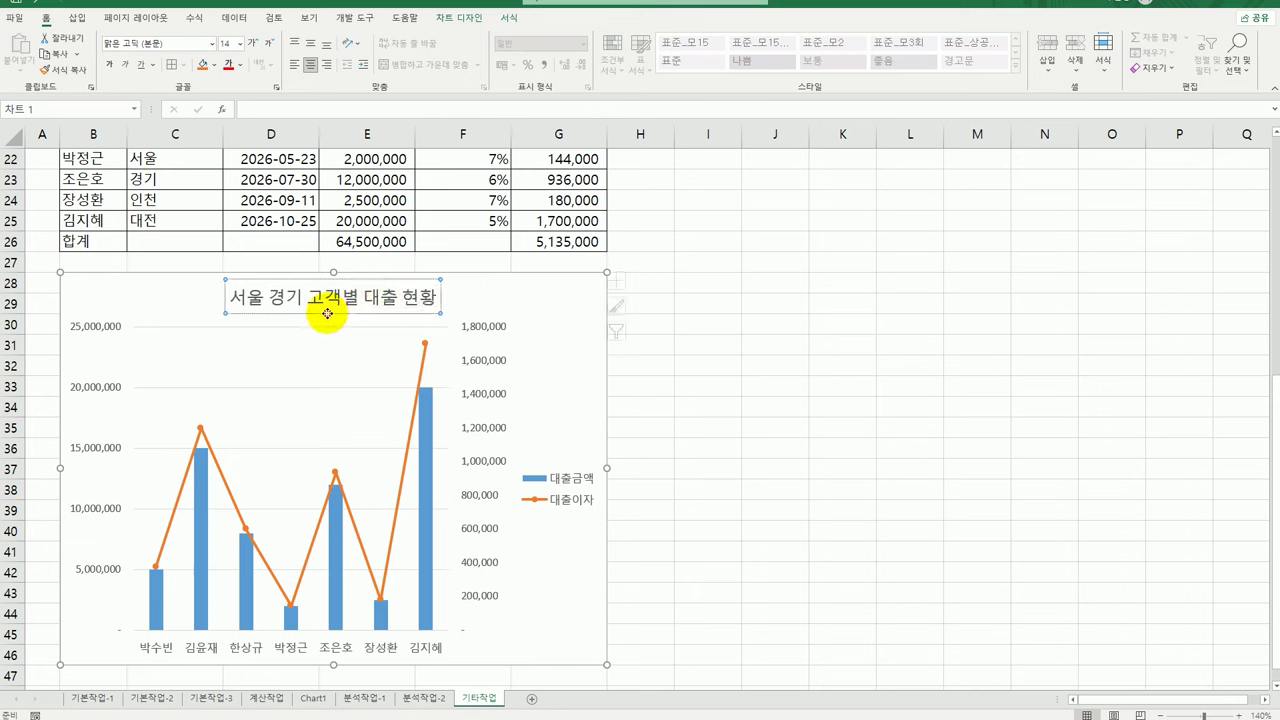
- Format the chart title in bold 굴림체 at size 14
{"action": "left_click", "coordinate": [210, 43]}
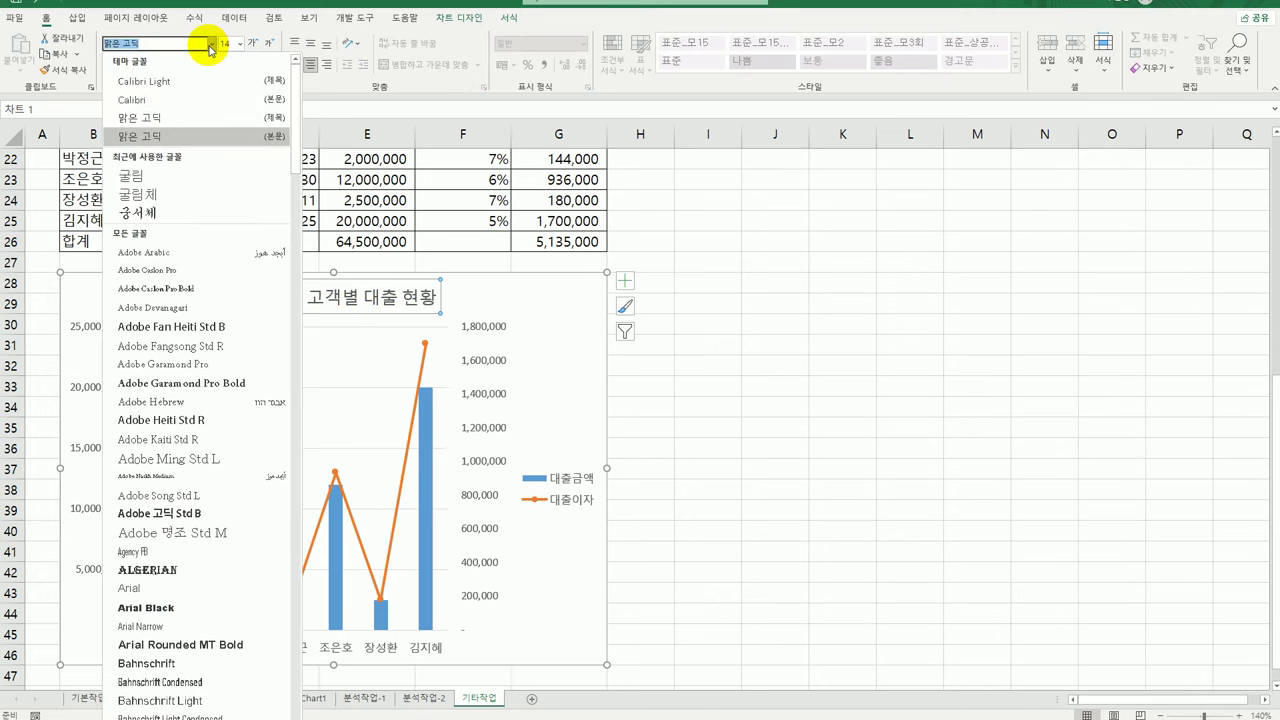
{"action": "left_click", "coordinate": [177, 194]}
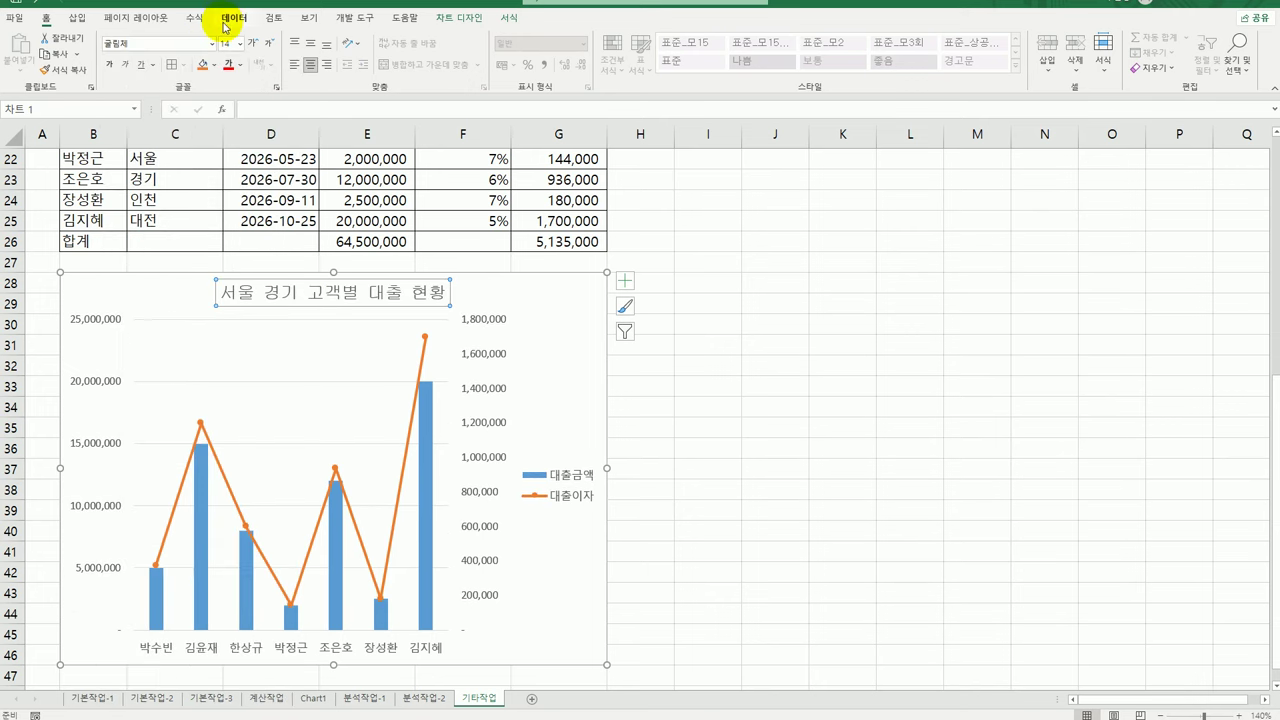
{"action": "left_click", "coordinate": [109, 64]}
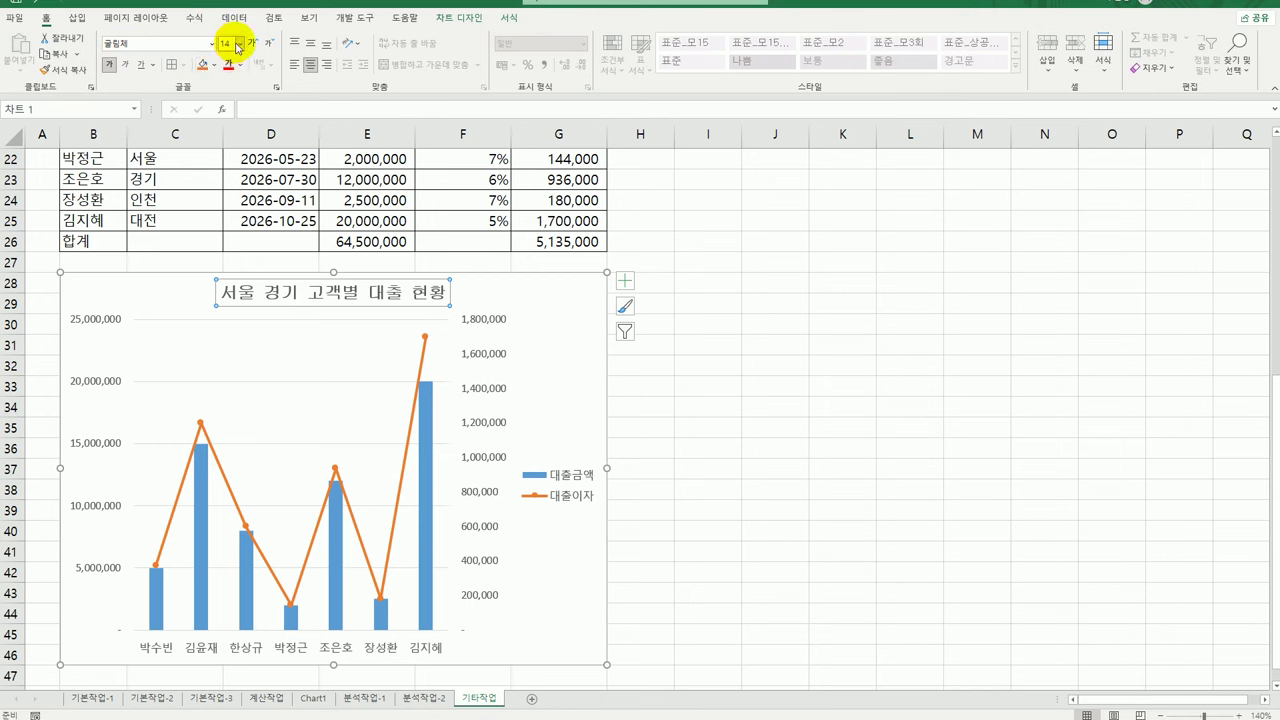
{"action": "left_click", "coordinate": [238, 46]}
{"action": "left_click", "coordinate": [230, 149]}
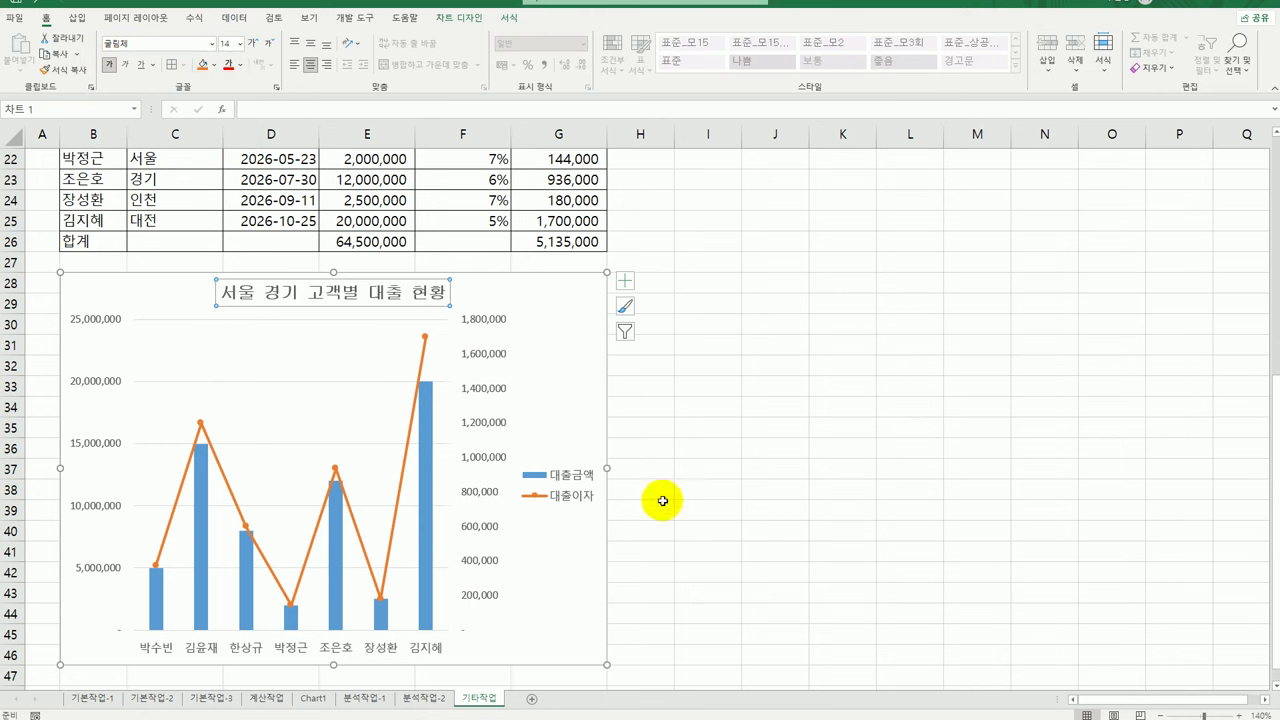
{"action": "left_click", "coordinate": [575, 651]}
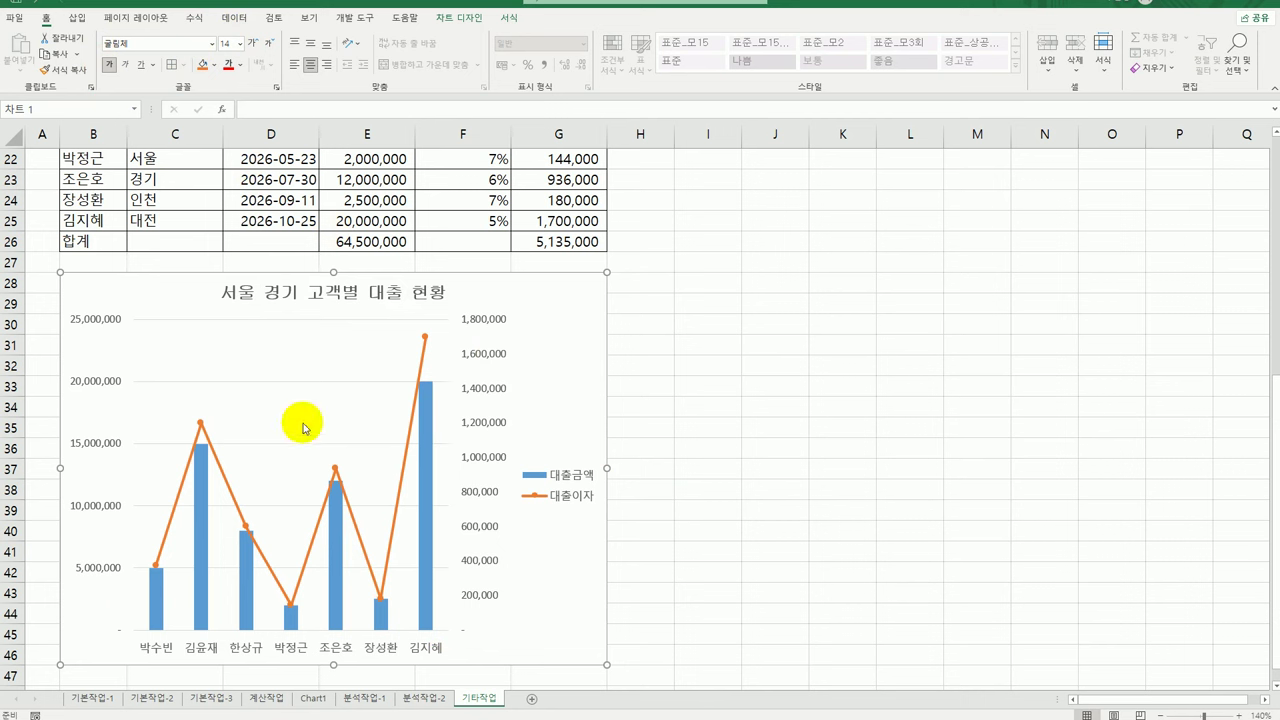
- Add a primary vertical axis title to the chart reading 대출금액
{"action": "left_click", "coordinate": [626, 282]}
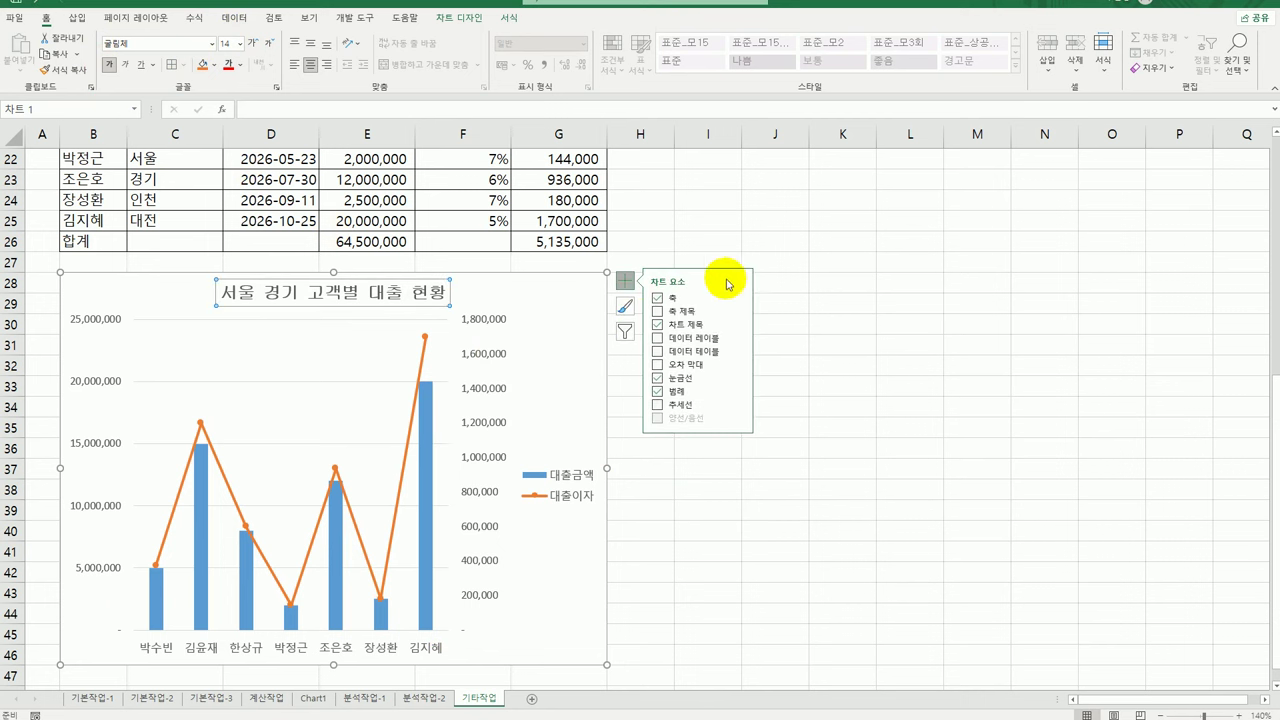
{"action": "left_click", "coordinate": [737, 311]}
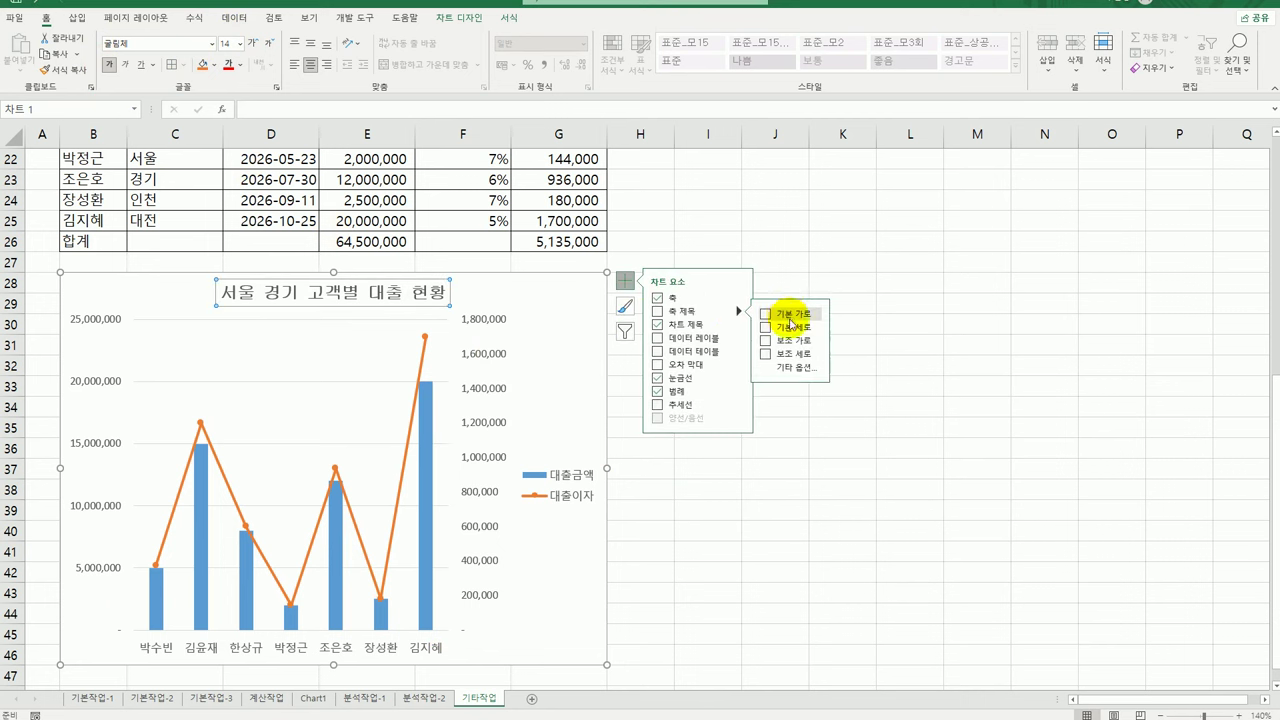
{"action": "left_click", "coordinate": [772, 327]}
{"action": "left_click", "coordinate": [85, 460]}
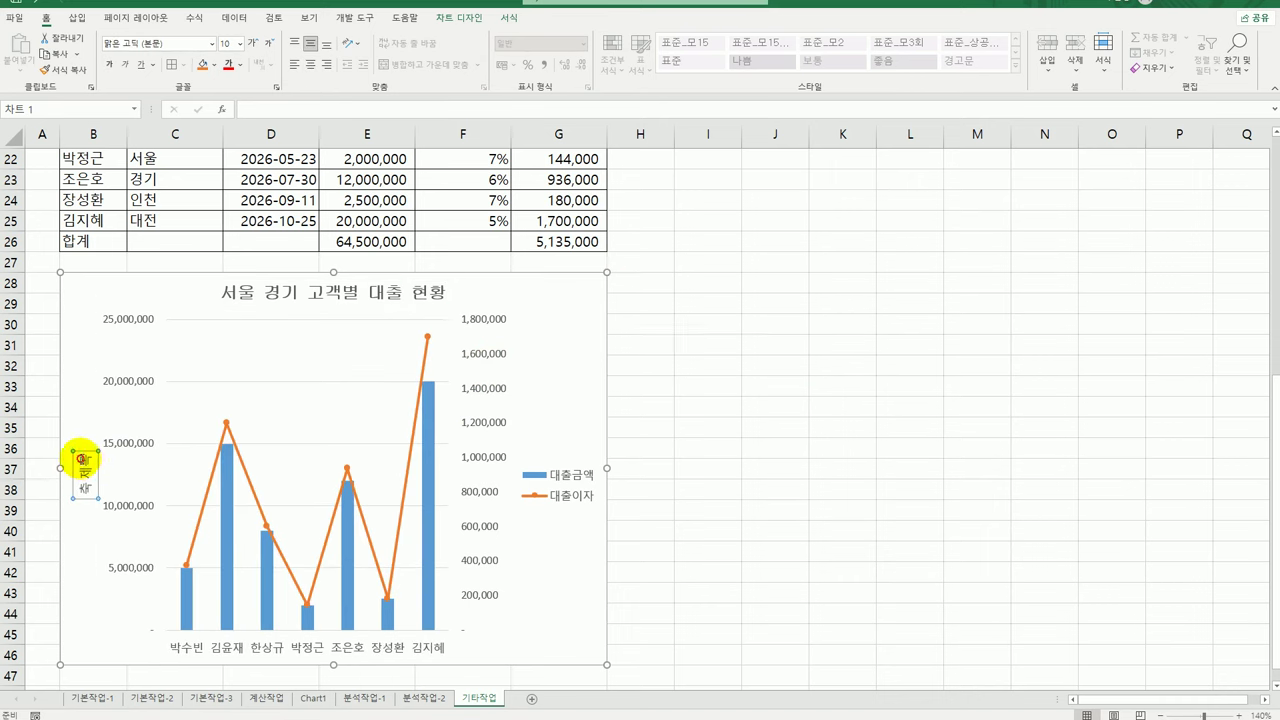
{"action": "left_click_drag", "start_coordinate": [80, 448], "coordinate": [86, 506]}
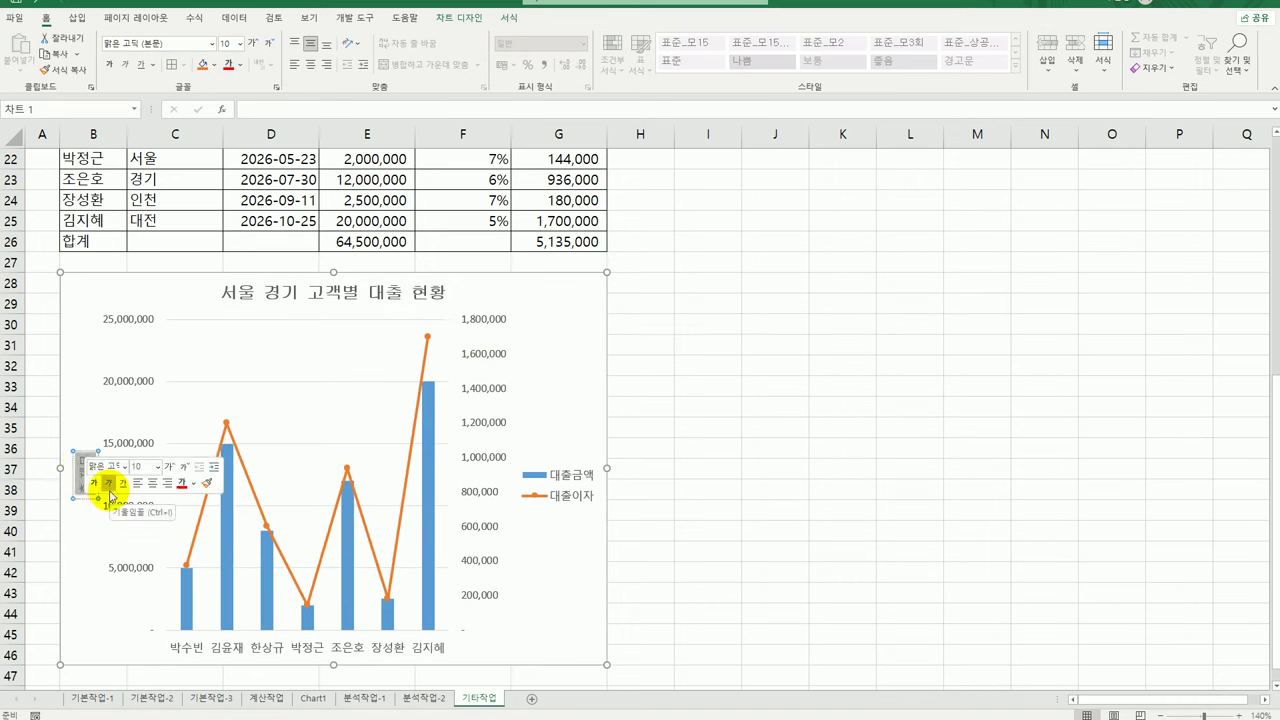
{"action": "type", "text": "대출금액"}
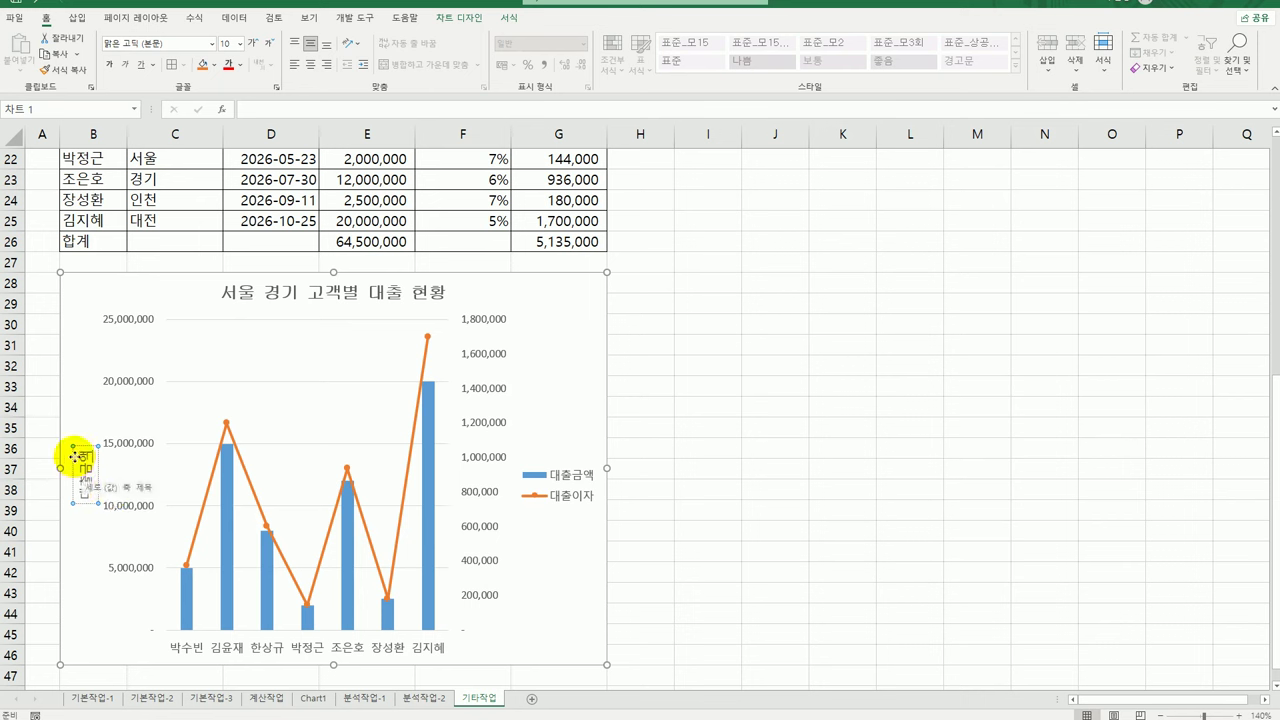
- Set the text direction of the 대출금액 primary vertical axis title to 세로
{"action": "left_click", "coordinate": [86, 503]}
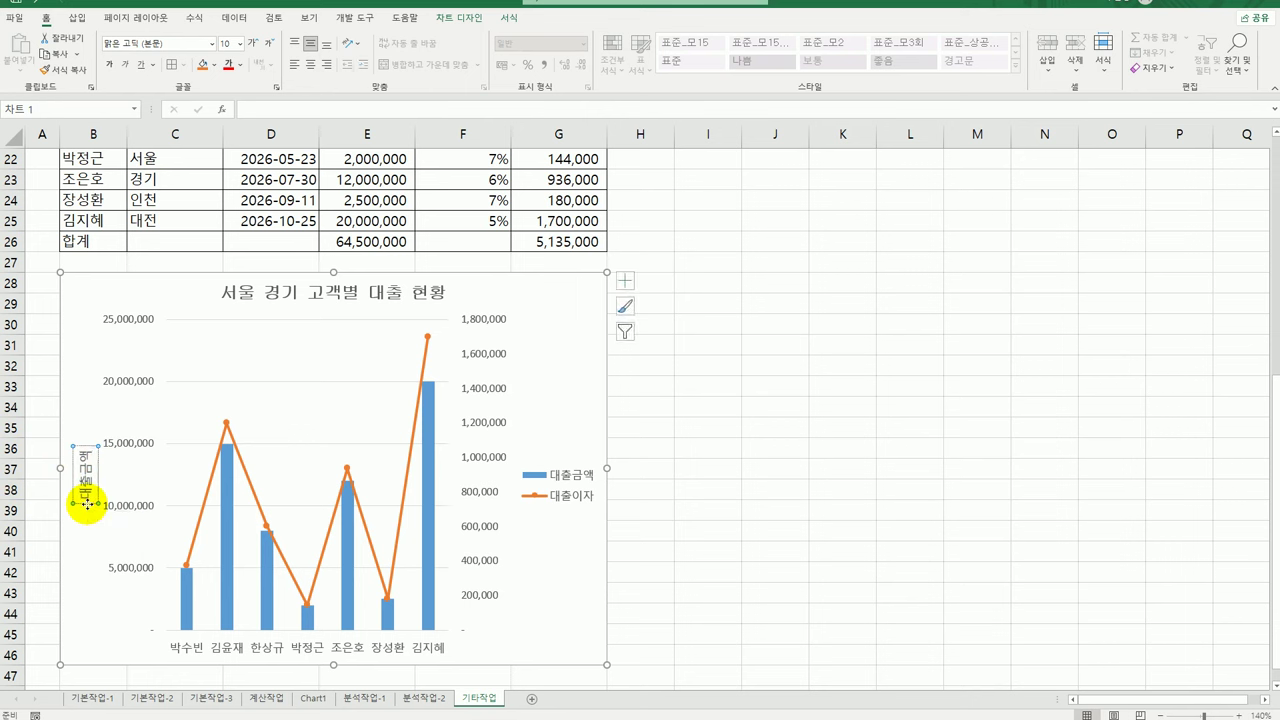
{"action": "right_click", "coordinate": [86, 503]}
{"action": "left_click", "coordinate": [150, 652]}
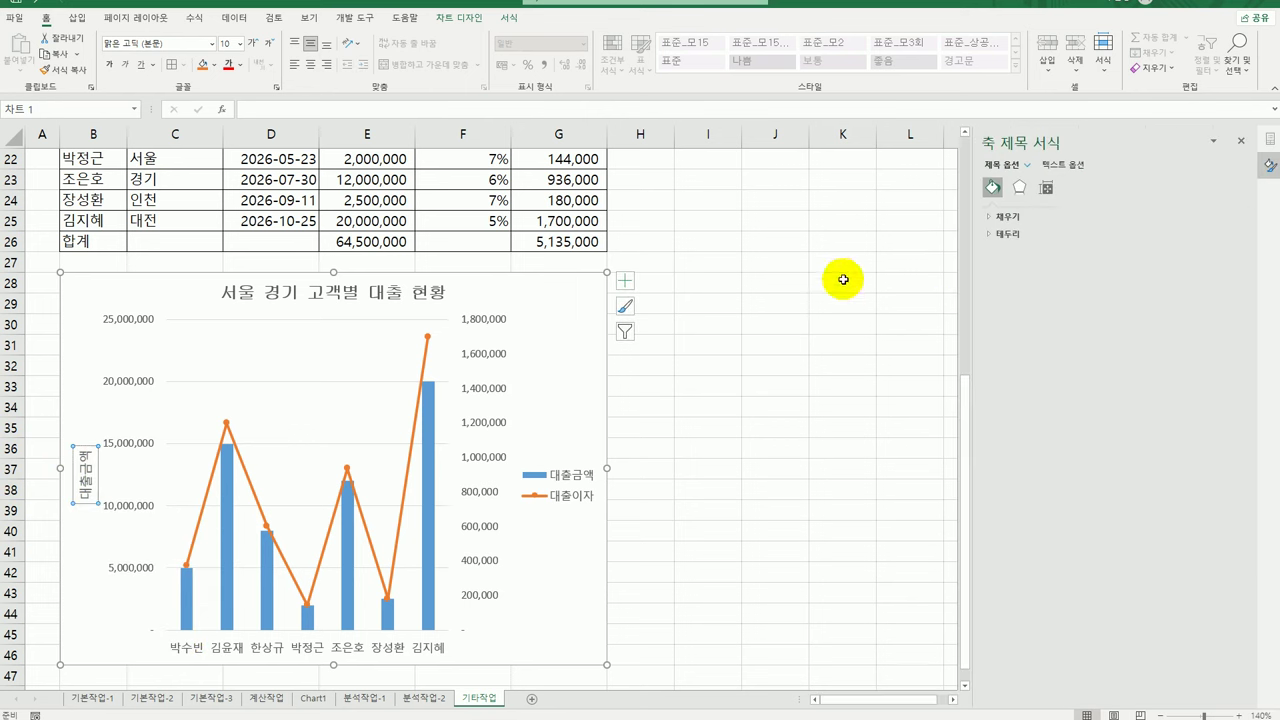
{"action": "left_click", "coordinate": [1046, 188]}
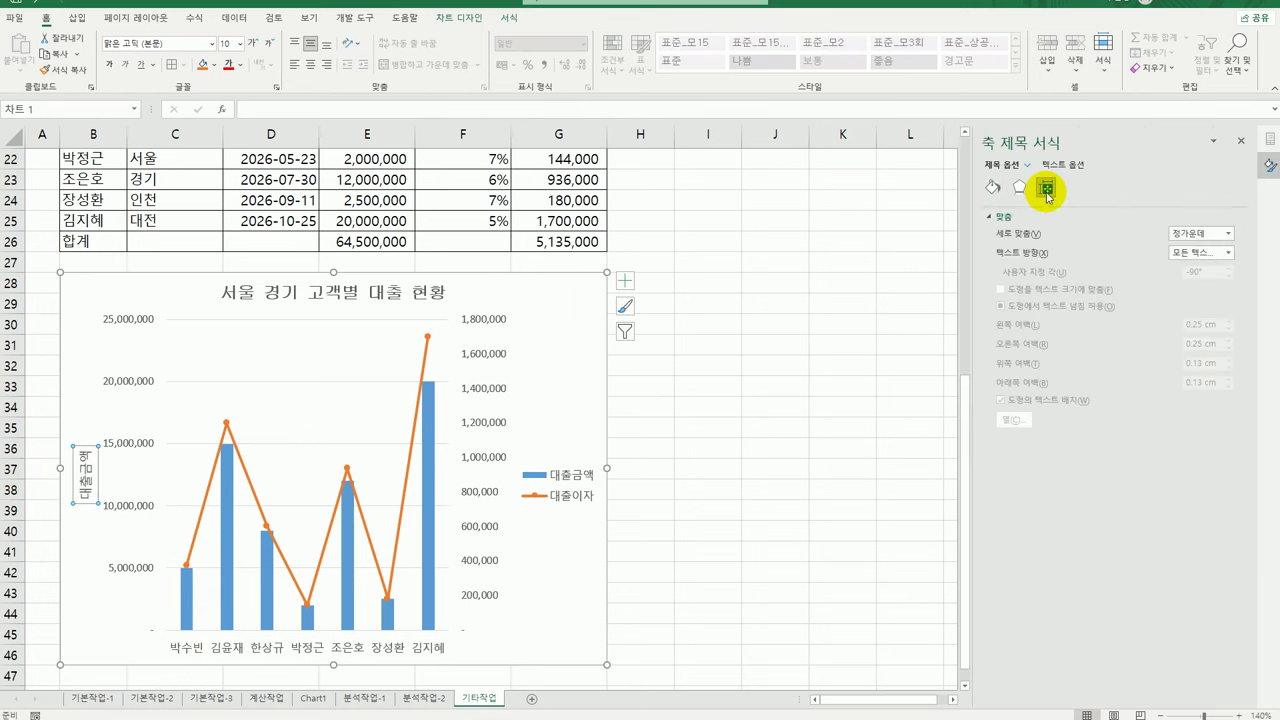
{"action": "left_click", "coordinate": [1228, 253]}
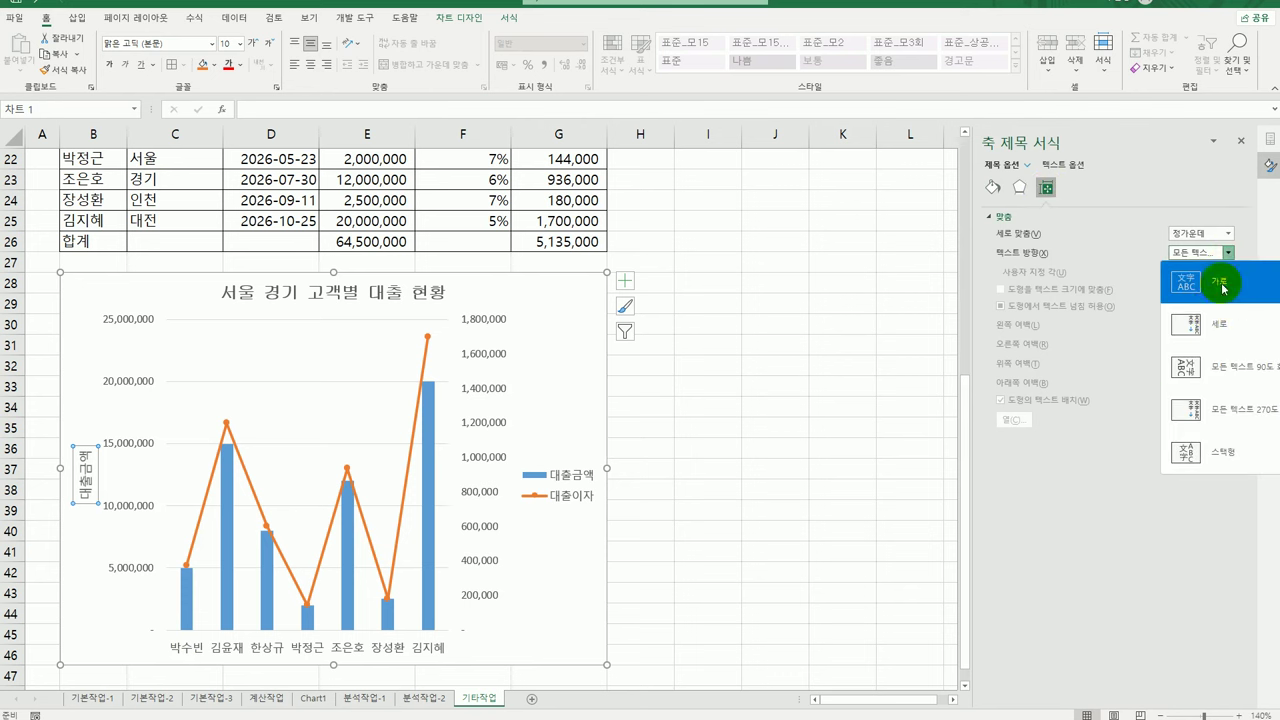
{"action": "left_click", "coordinate": [1205, 325]}
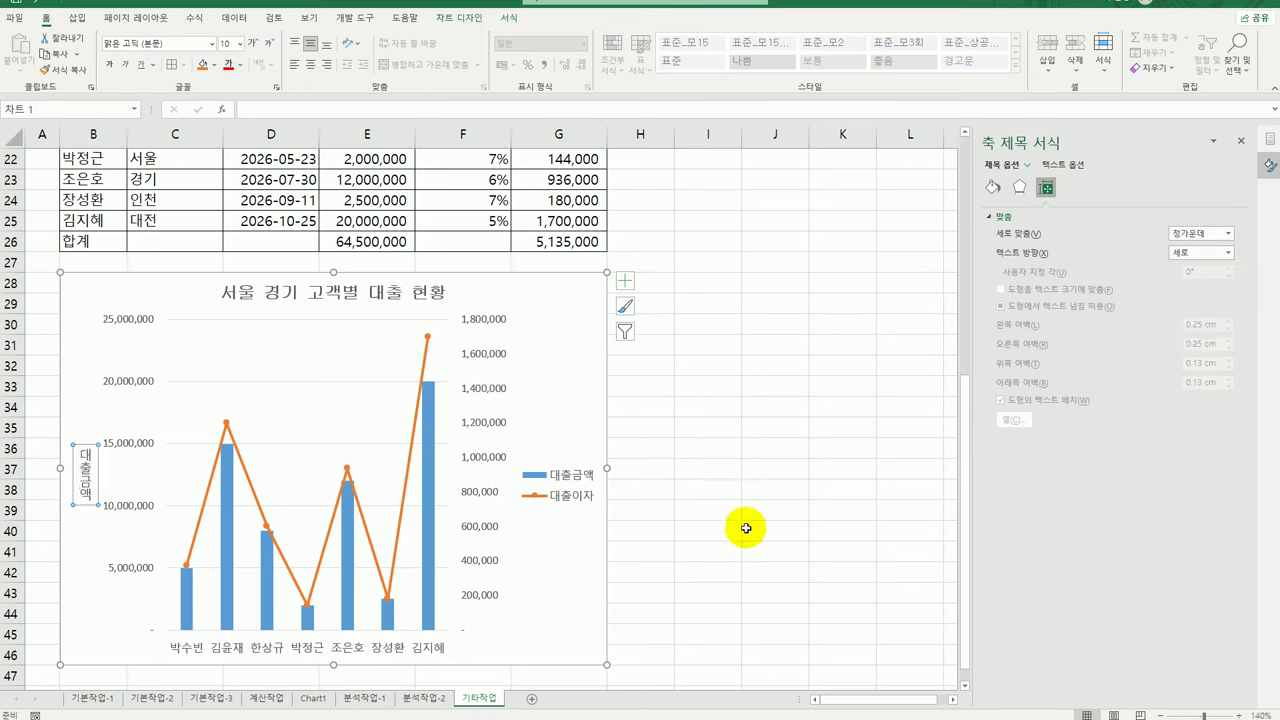
- Add a secondary vertical axis title reading 대출이자 and set its text direction to 세로
{"action": "left_click", "coordinate": [631, 280]}
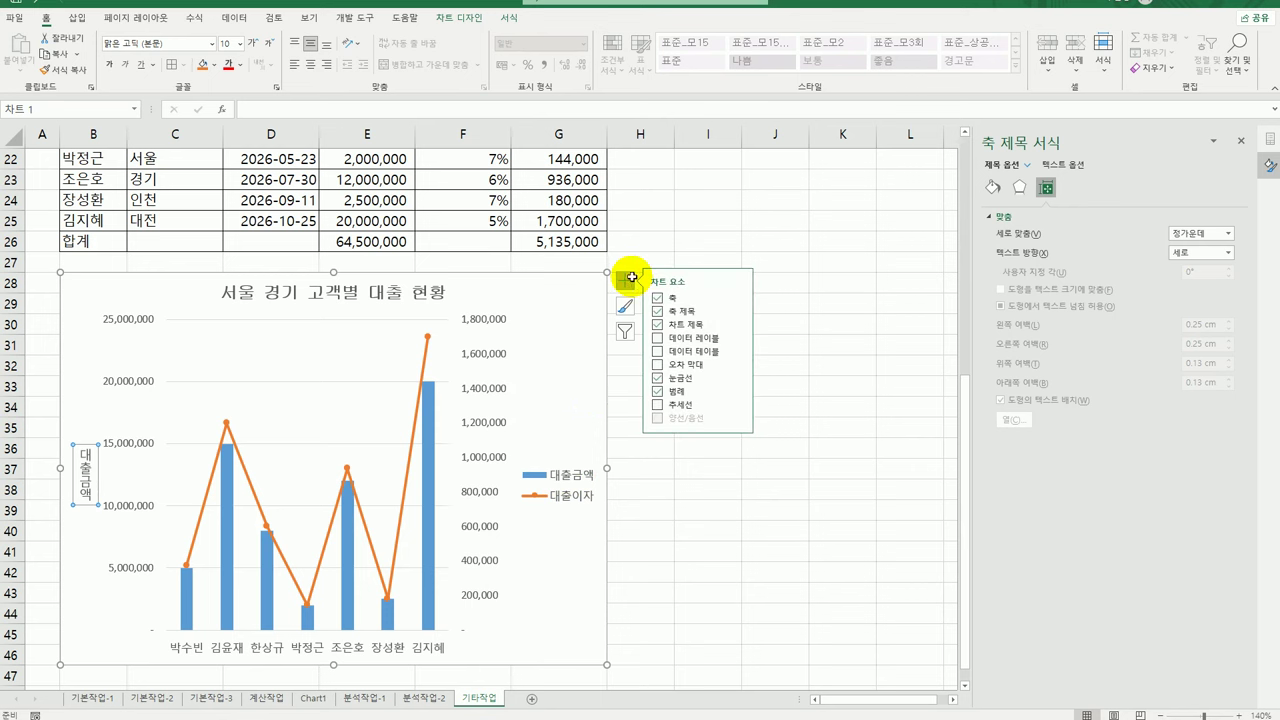
{"action": "left_click", "coordinate": [738, 313]}
{"action": "left_click", "coordinate": [798, 354]}
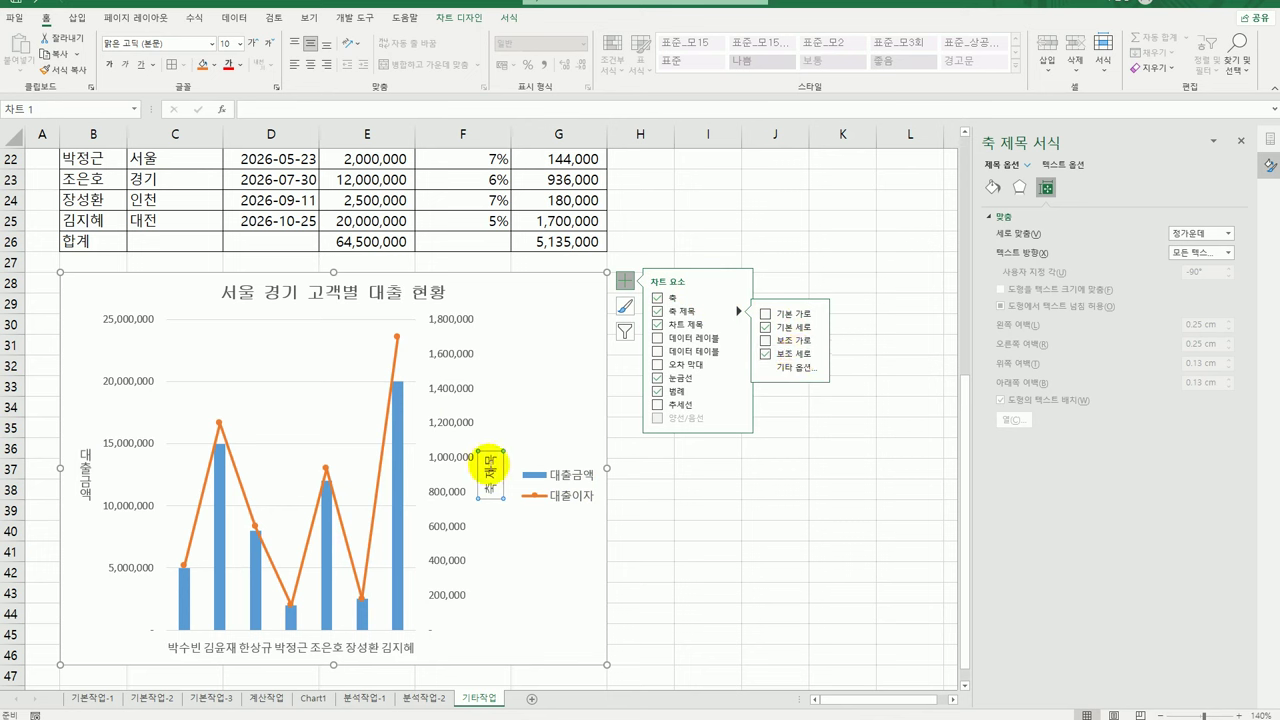
{"action": "left_click_drag", "start_coordinate": [481, 458], "coordinate": [490, 508]}
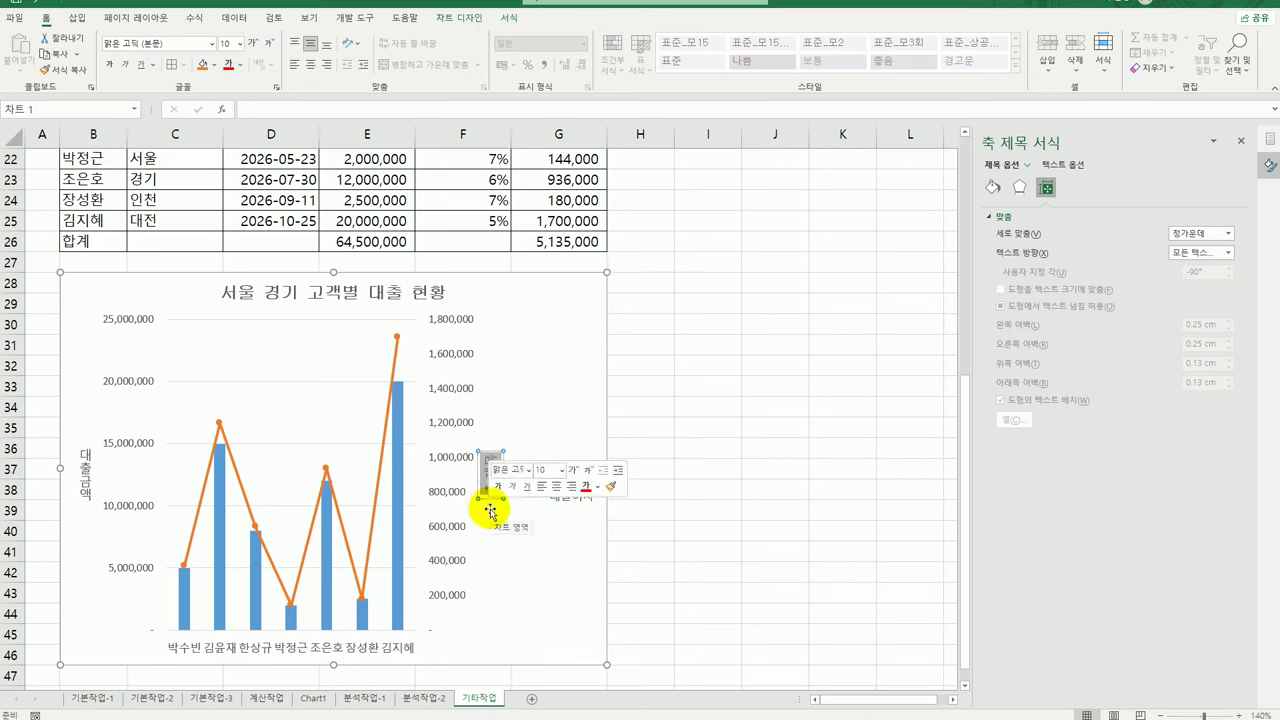
{"action": "type", "text": "대출이자"}
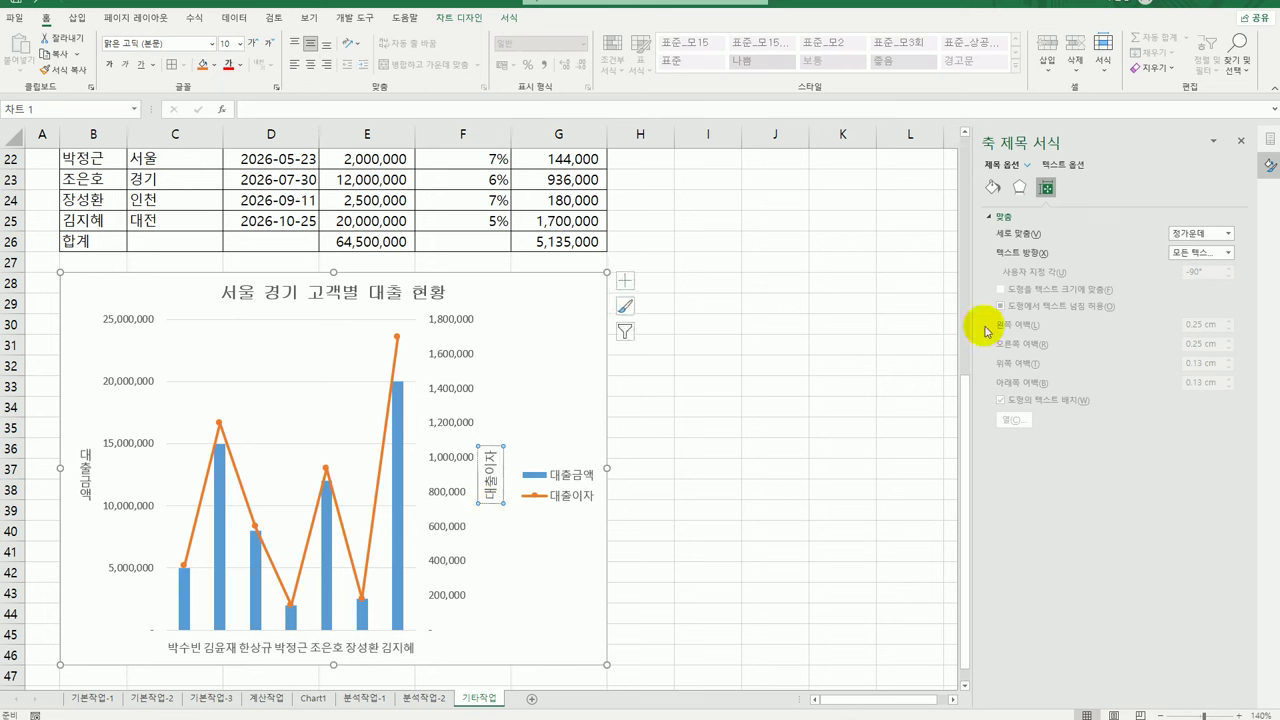
{"action": "left_click", "coordinate": [1226, 253]}
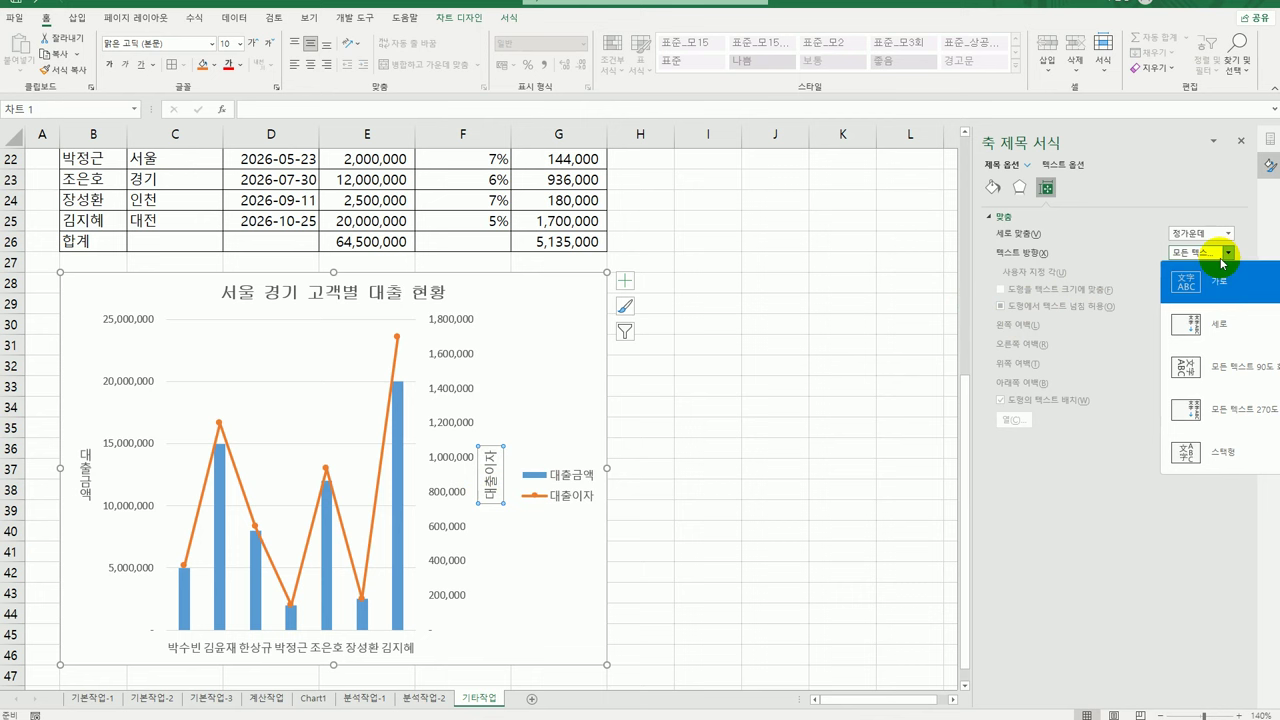
{"action": "left_click", "coordinate": [1215, 323]}
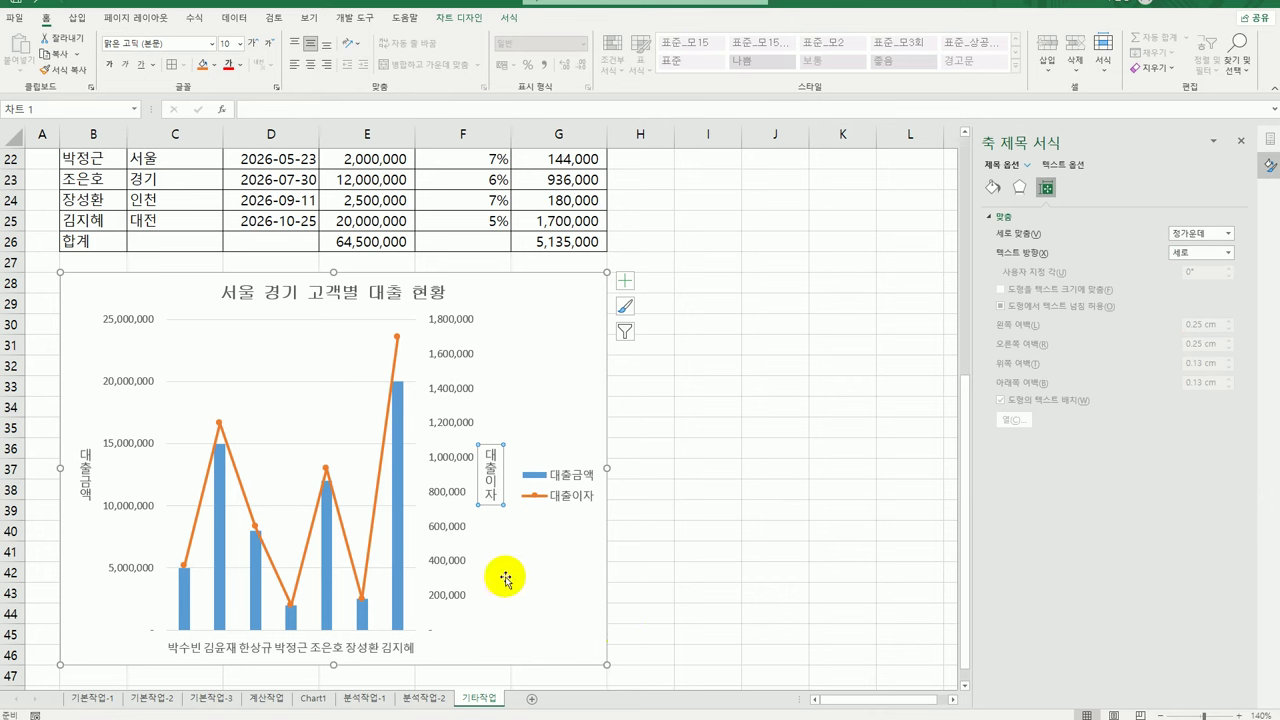
- Format the 대출이자 secondary axis title in bold 굴림 at size 11
{"action": "left_click", "coordinate": [211, 45]}
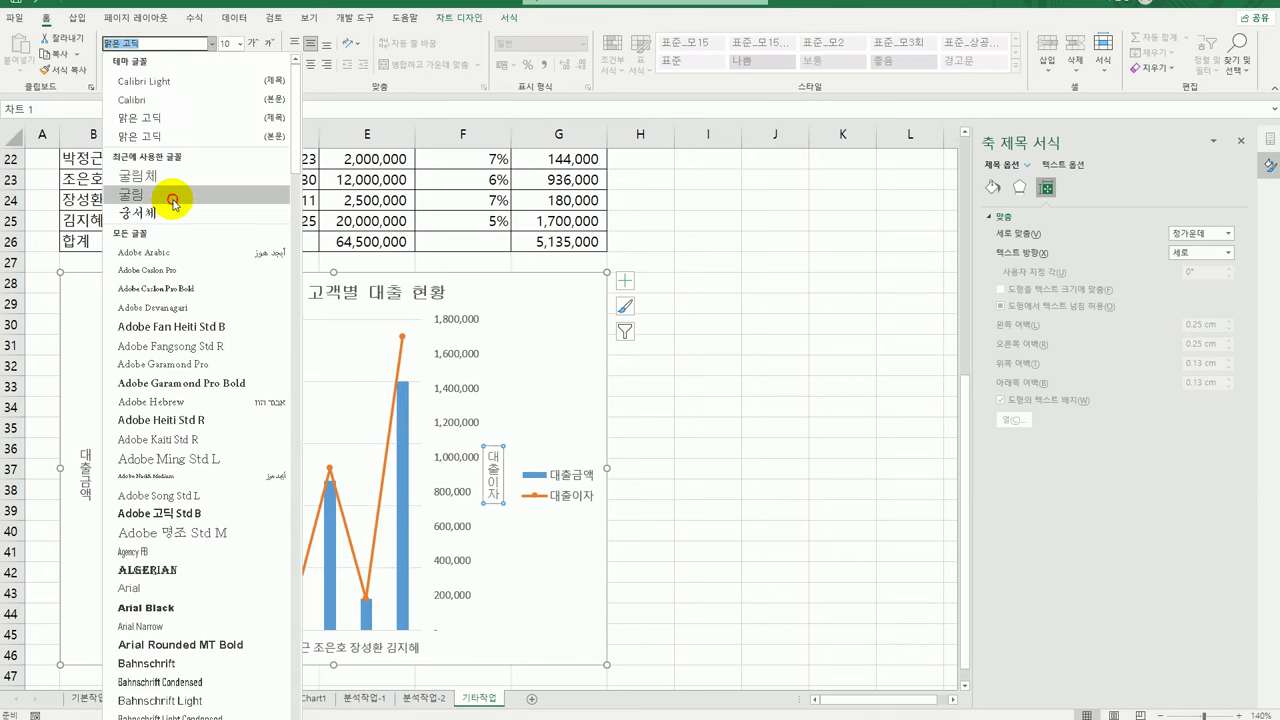
{"action": "left_click", "coordinate": [173, 201]}
{"action": "left_click", "coordinate": [240, 44]}
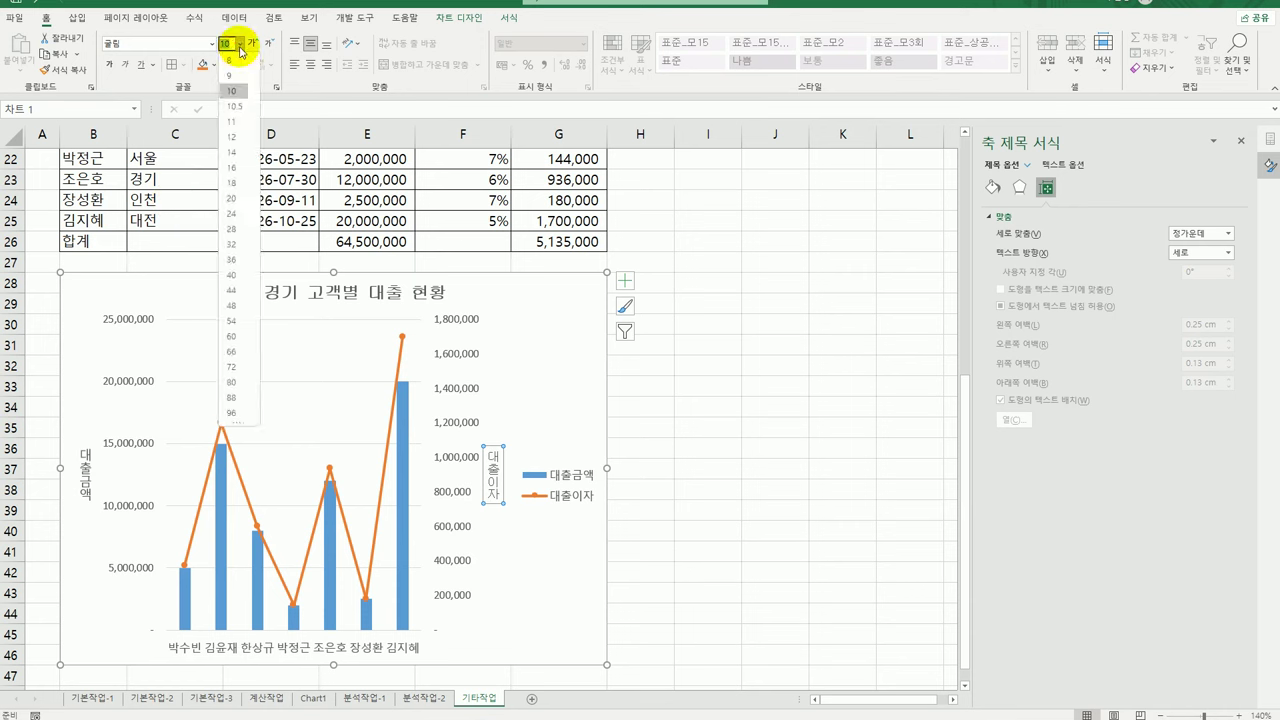
{"action": "left_click", "coordinate": [232, 121]}
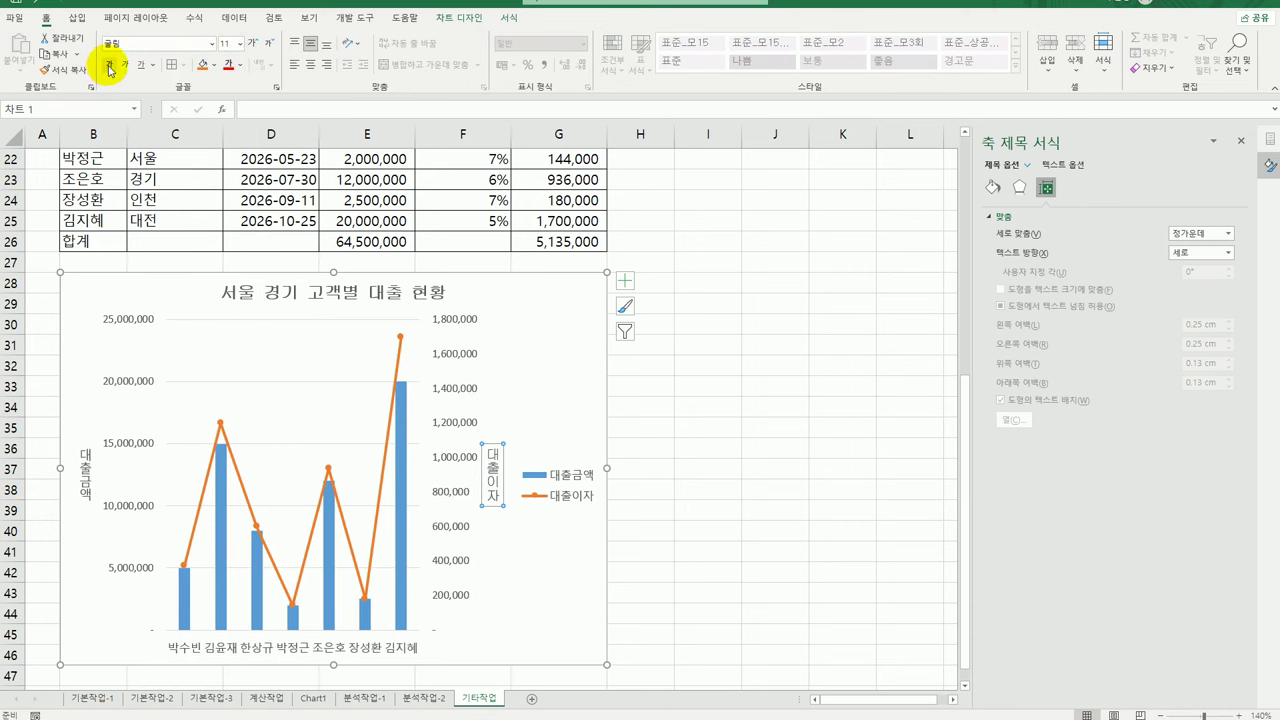
{"action": "left_click", "coordinate": [110, 66]}
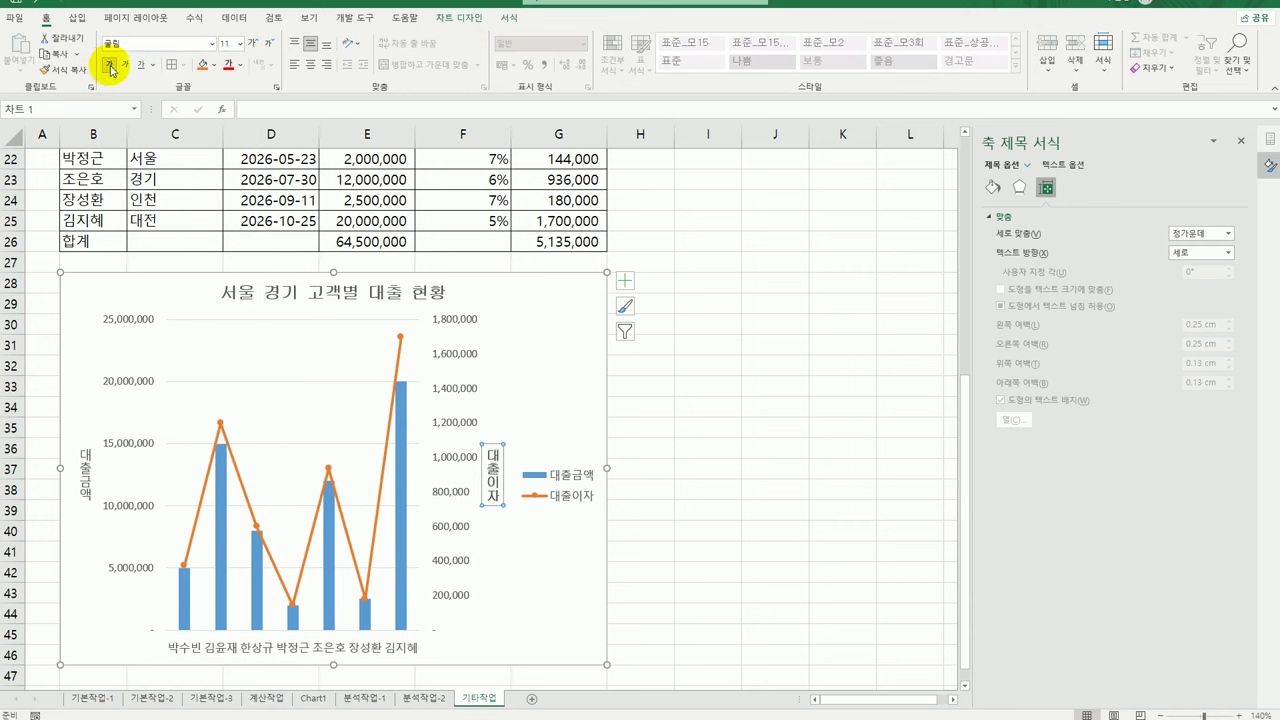
- Format the 대출금액 primary axis title in bold 굴림 at size 11
{"action": "left_click", "coordinate": [86, 465]}
{"action": "left_click", "coordinate": [210, 43]}
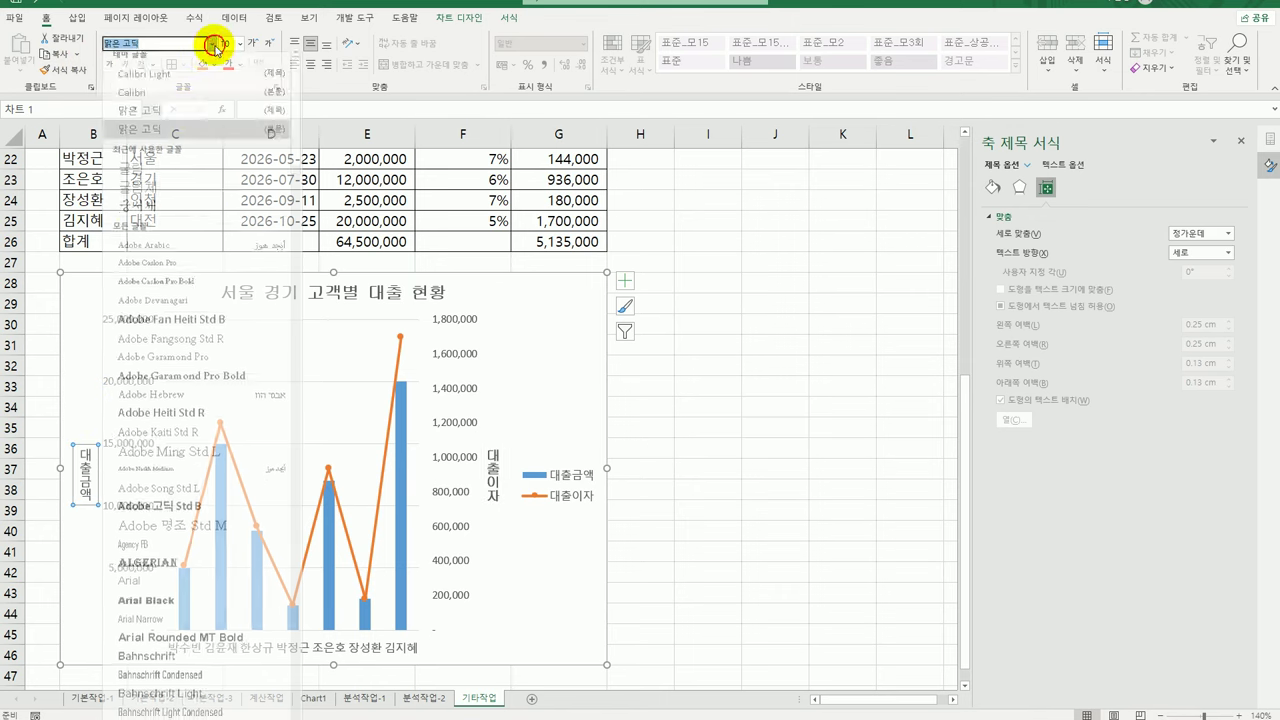
{"action": "left_click", "coordinate": [148, 181]}
{"action": "left_click", "coordinate": [239, 43]}
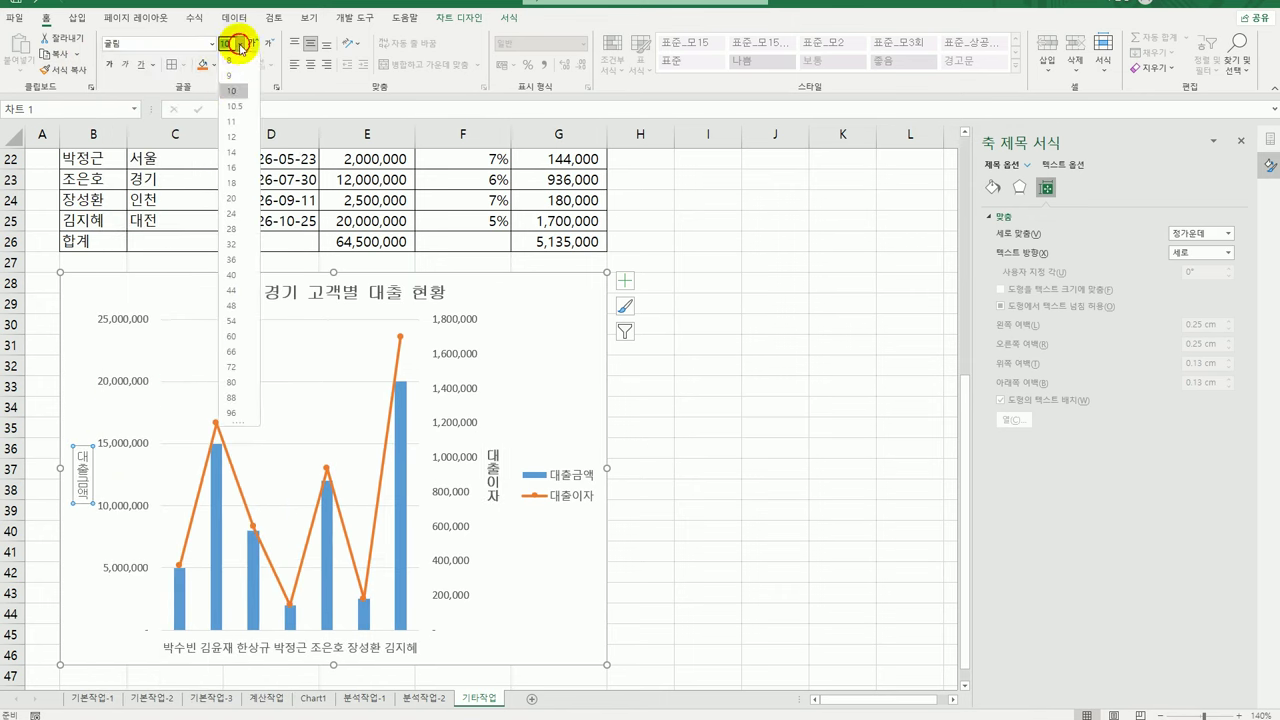
{"action": "left_click", "coordinate": [232, 115]}
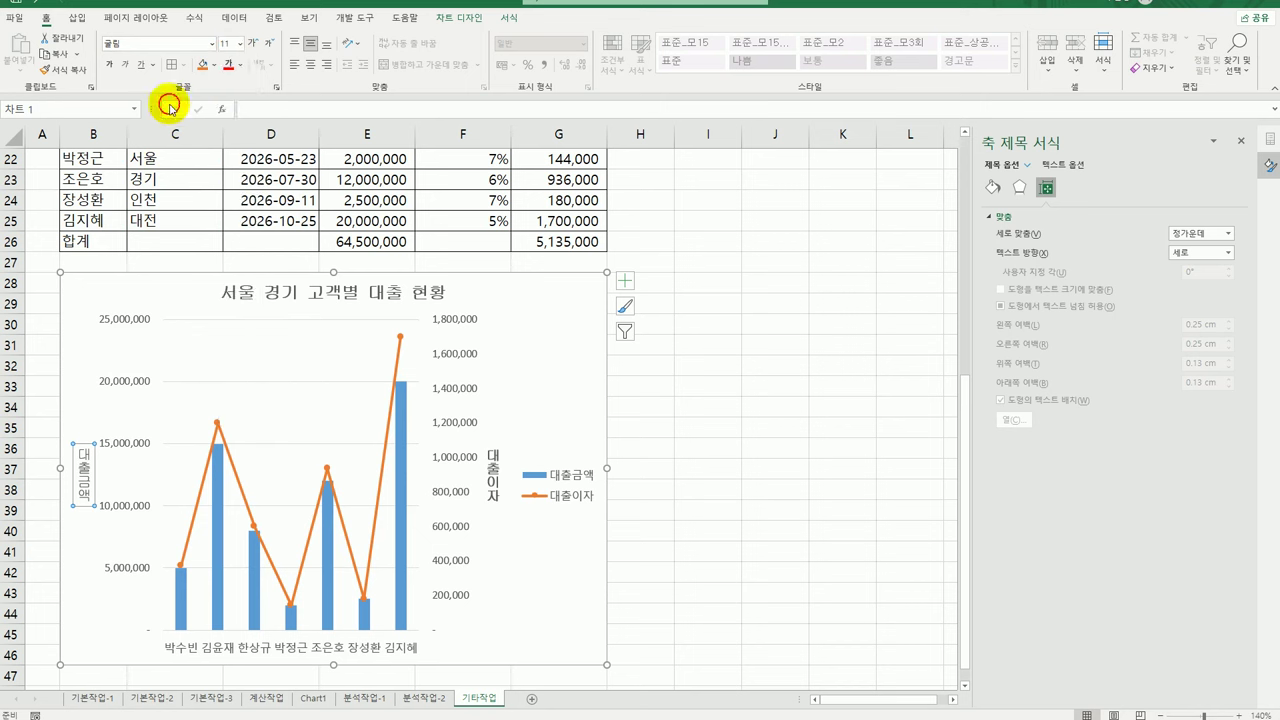
{"action": "left_click", "coordinate": [109, 64]}
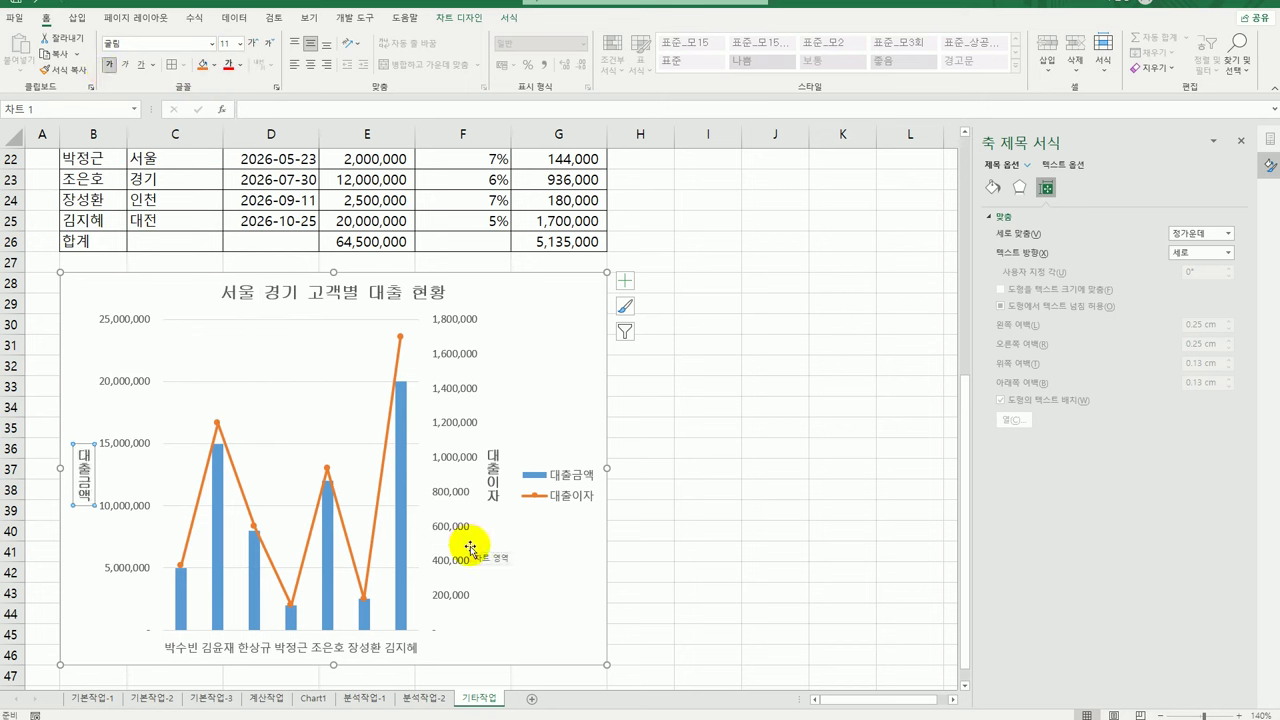
- Place the chart legend at 아래쪽 and give it the first outer (바깥쪽) preset shadow, offset to the lower right
{"action": "left_click", "coordinate": [598, 482]}
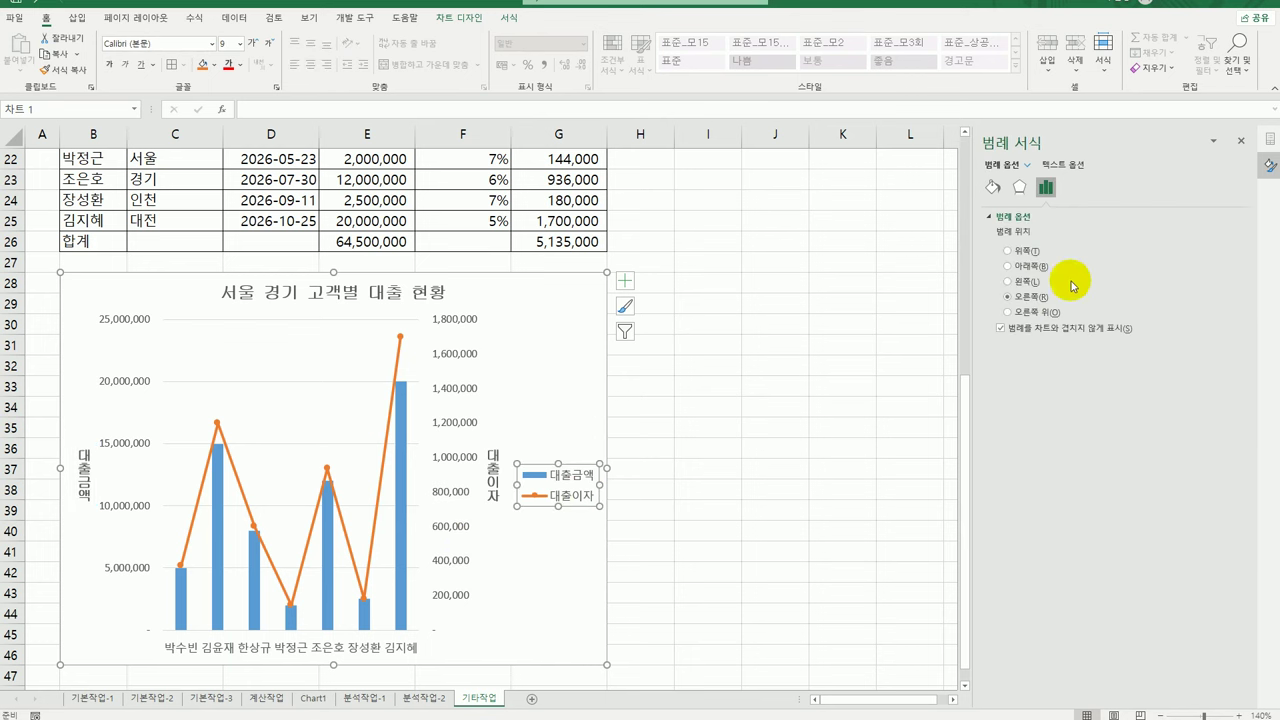
{"action": "left_click", "coordinate": [1033, 268]}
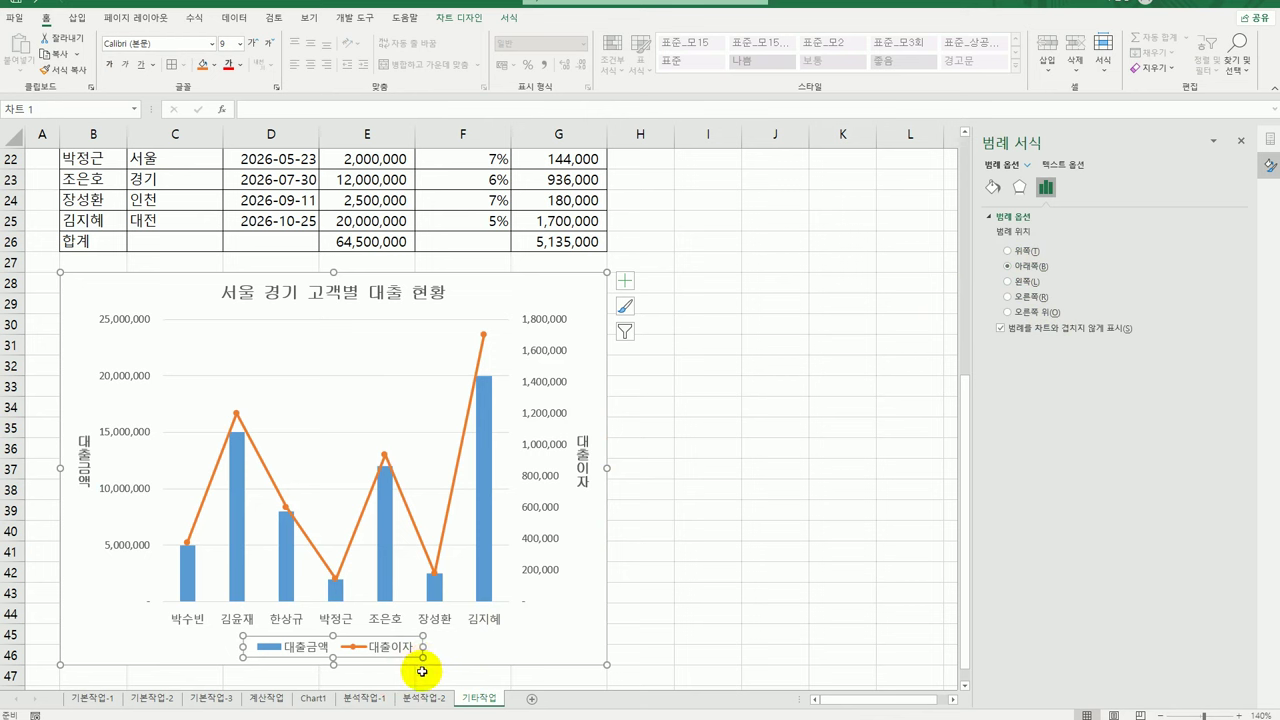
{"action": "left_click", "coordinate": [1021, 187]}
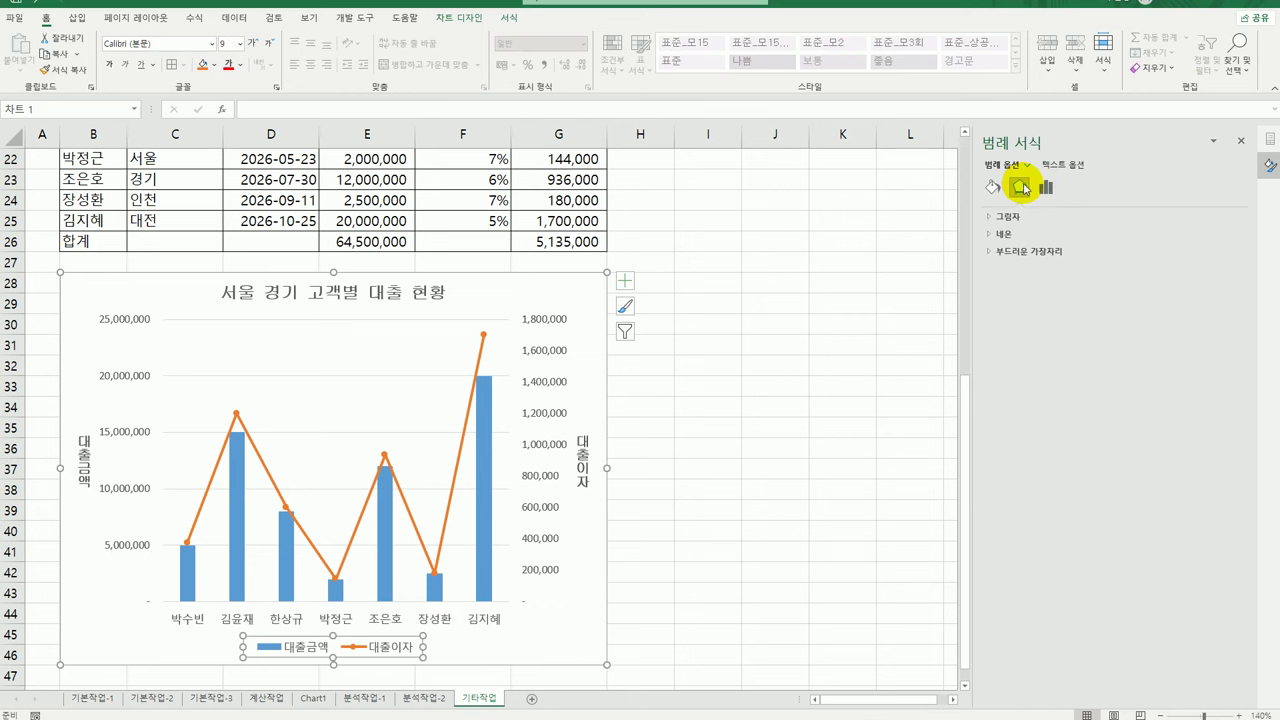
{"action": "left_click", "coordinate": [1020, 216]}
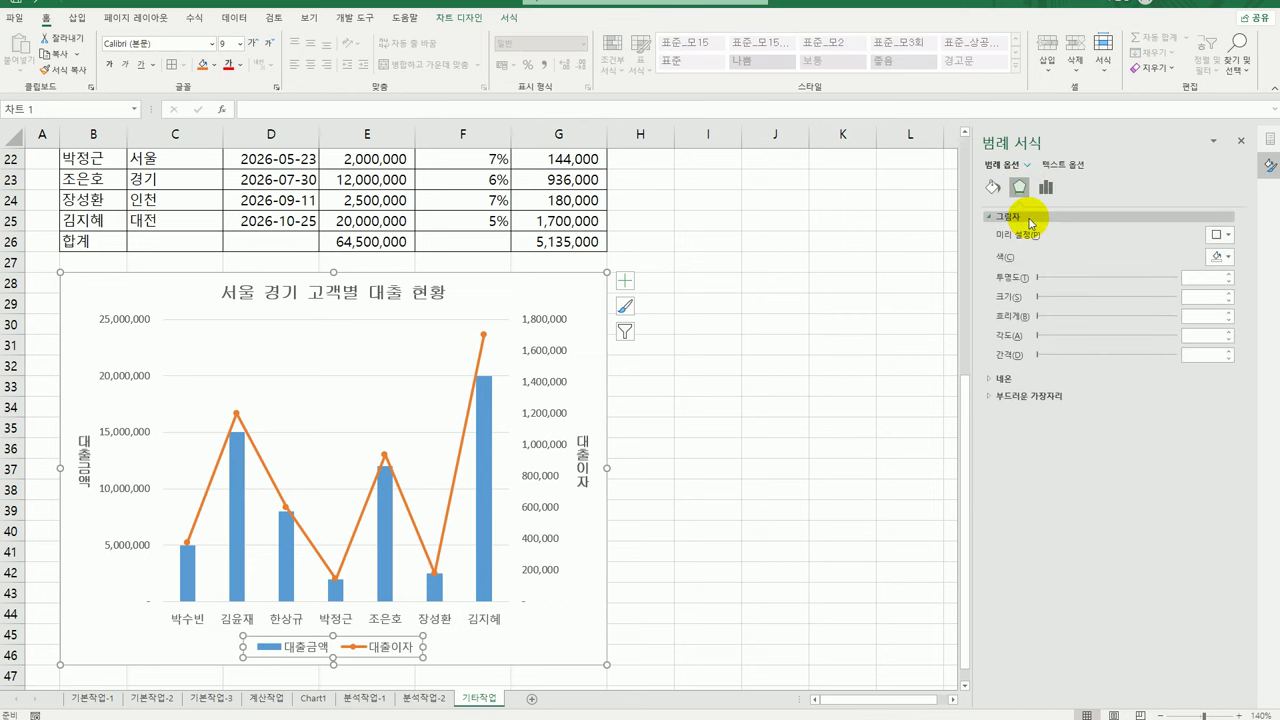
{"action": "left_click", "coordinate": [1221, 235]}
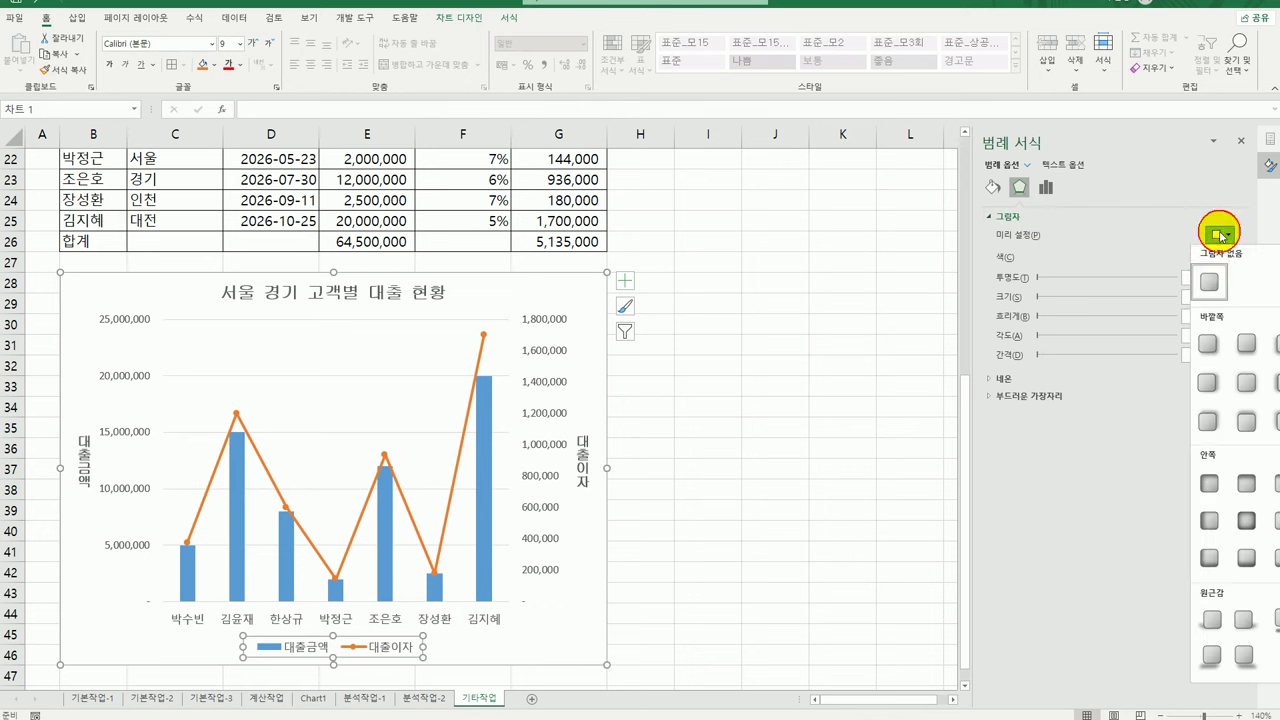
{"action": "left_click", "coordinate": [1207, 352]}
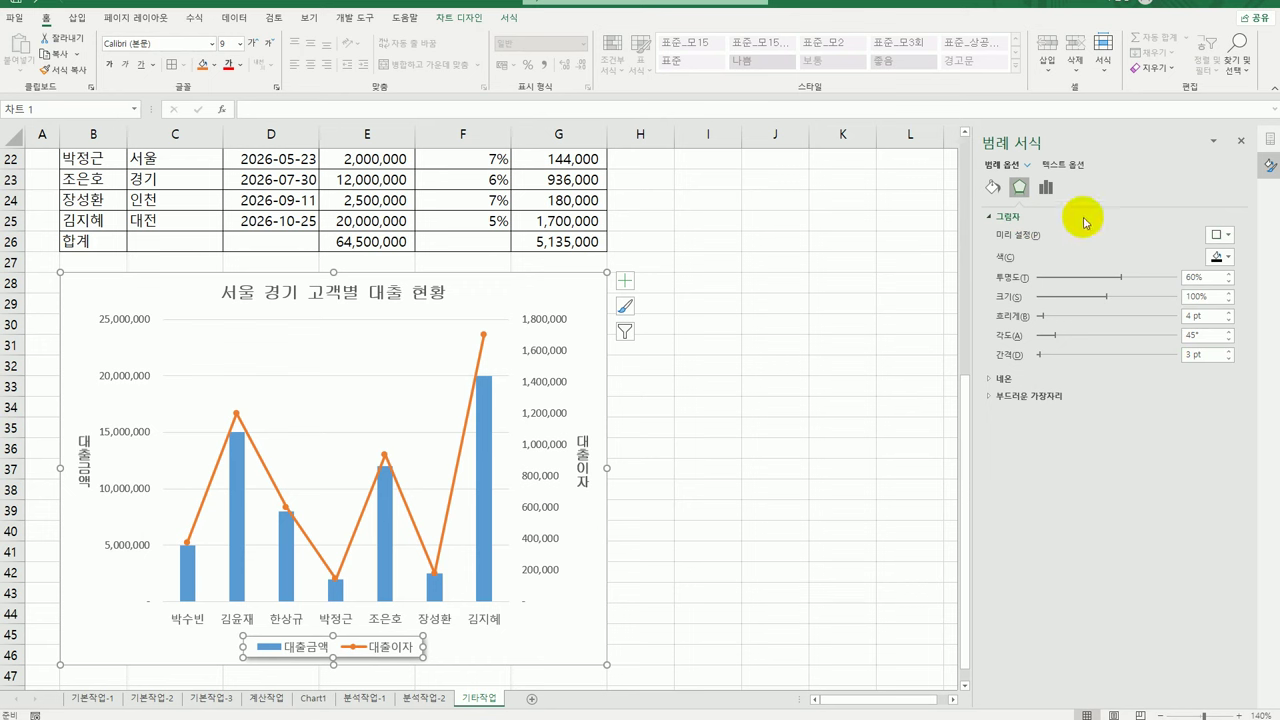
- Give the legend a solid white fill (단색 채우기) and a solid-line border (실선)
{"action": "left_click", "coordinate": [994, 190]}
{"action": "left_click", "coordinate": [1012, 216]}
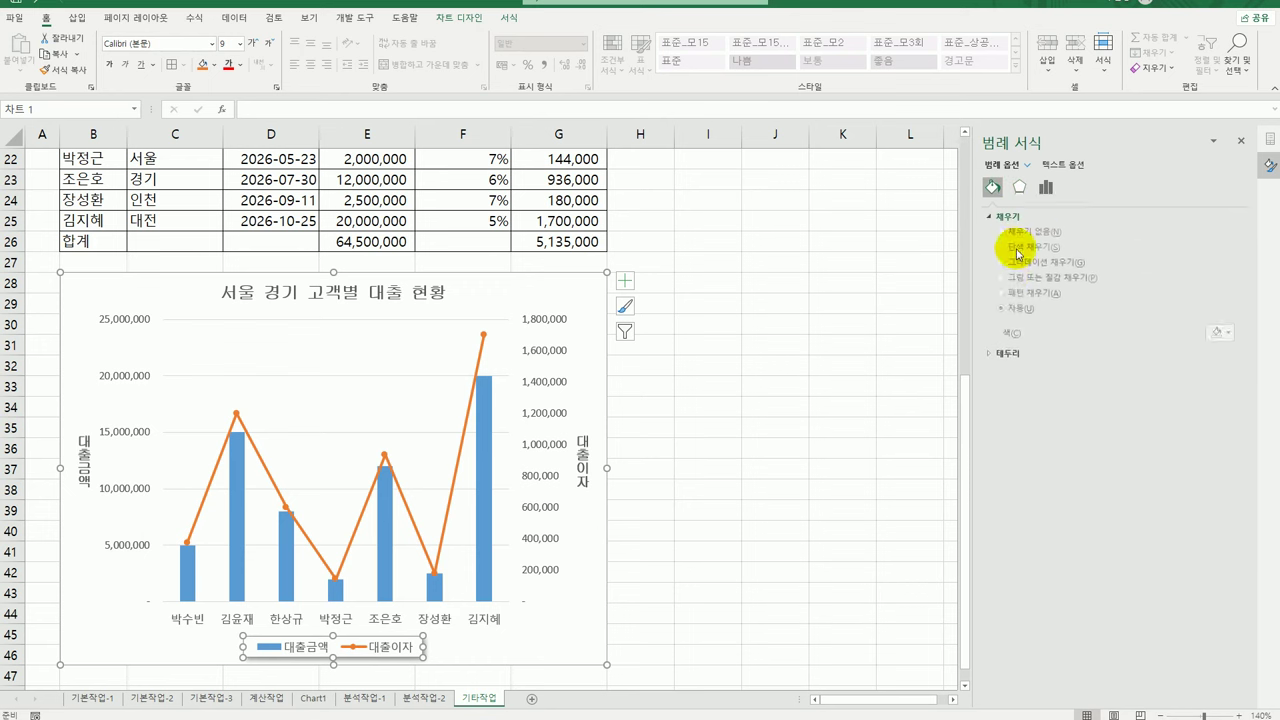
{"action": "left_click", "coordinate": [1002, 251]}
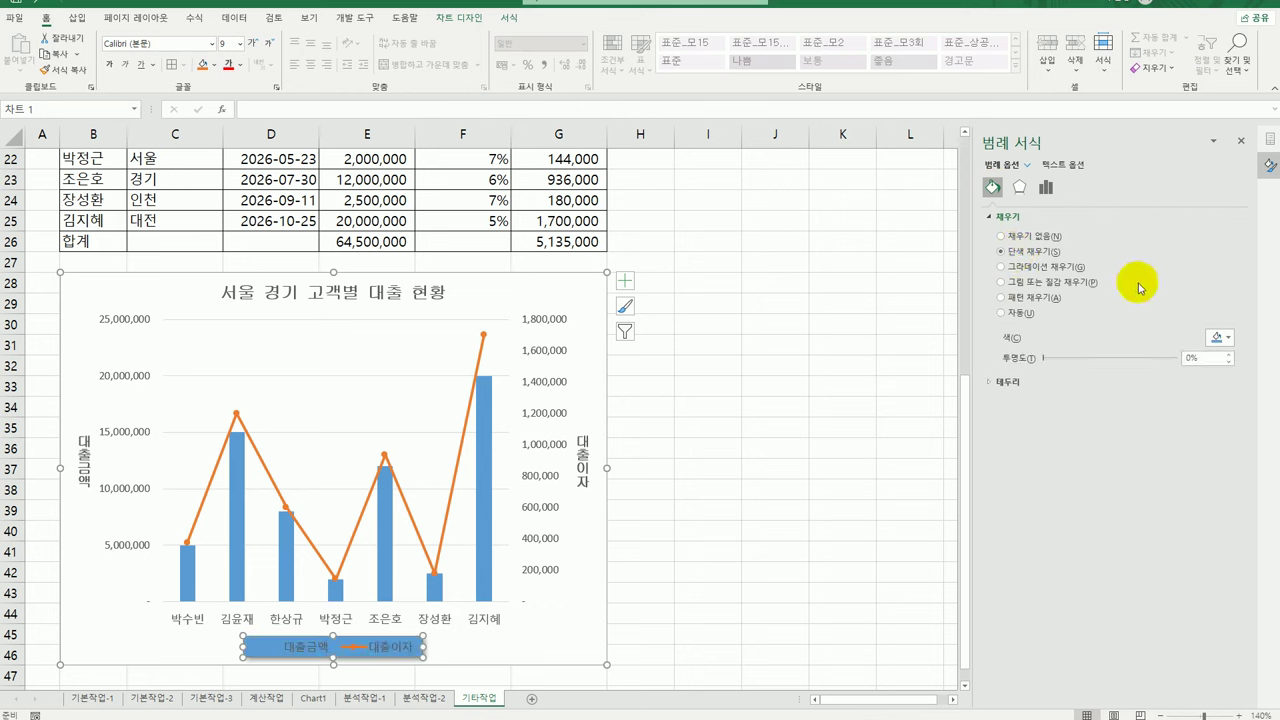
{"action": "left_click", "coordinate": [1226, 338]}
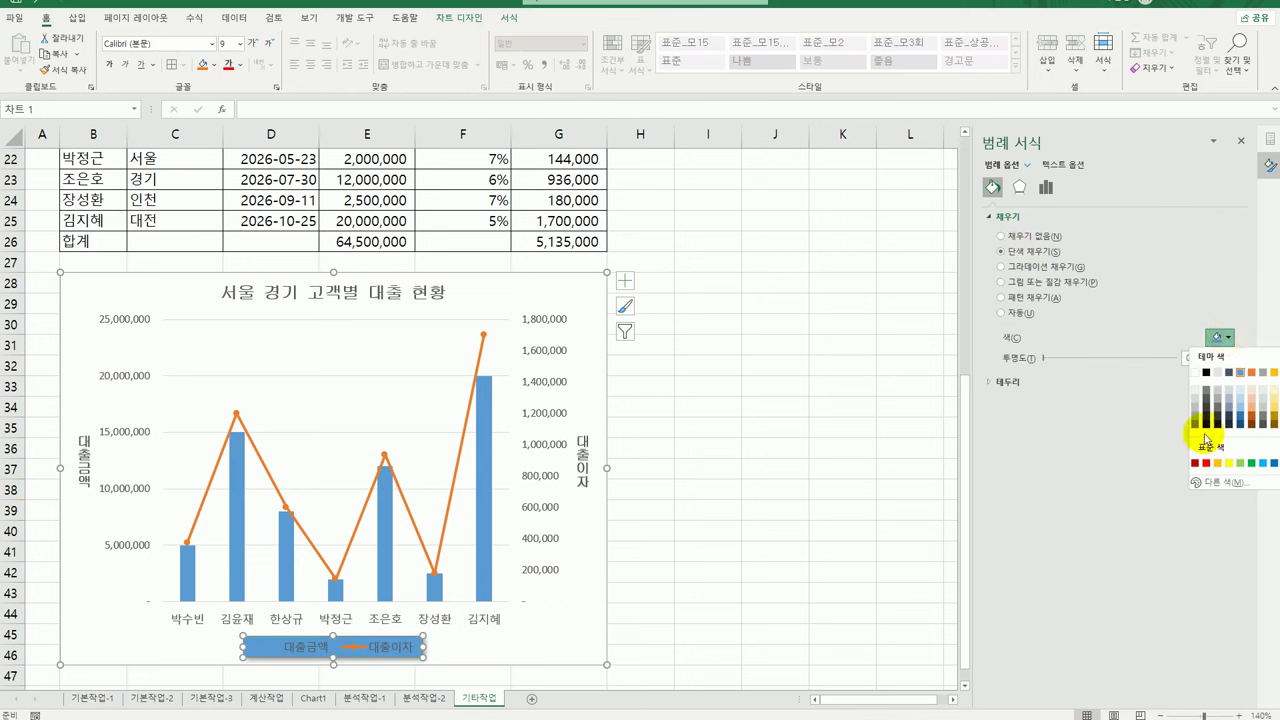
{"action": "left_click", "coordinate": [1195, 372]}
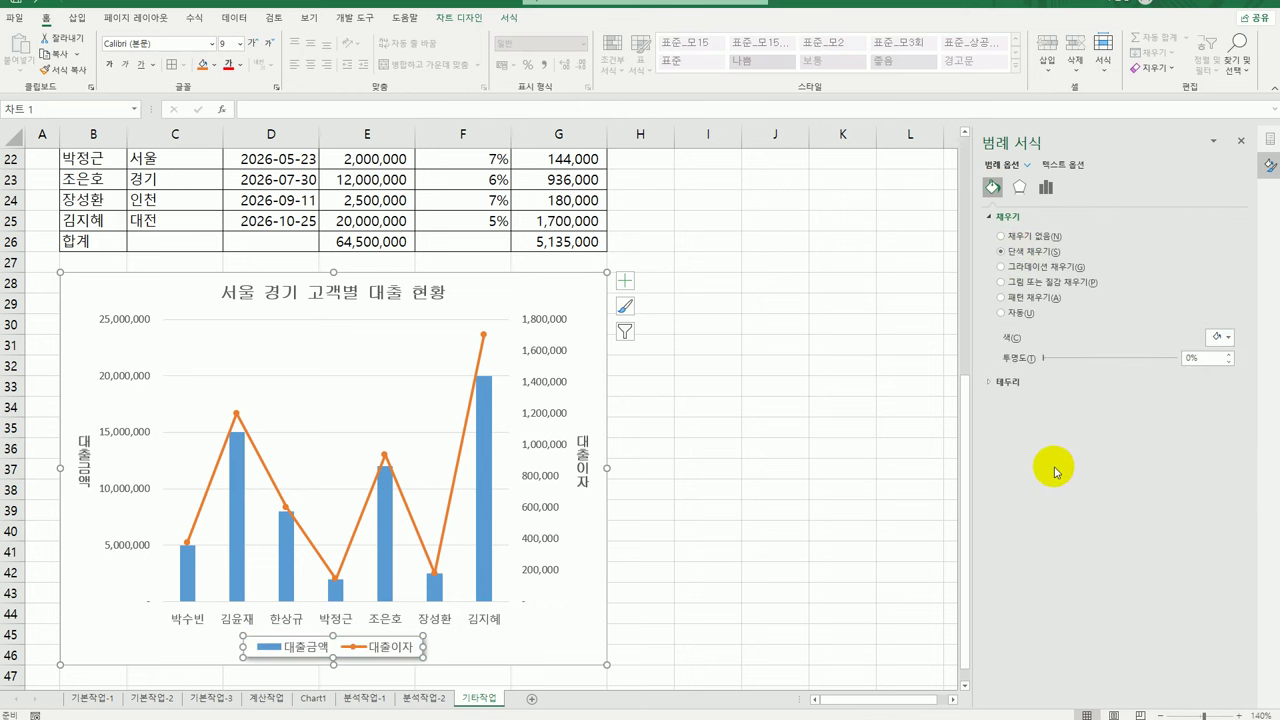
{"action": "left_click", "coordinate": [1021, 384]}
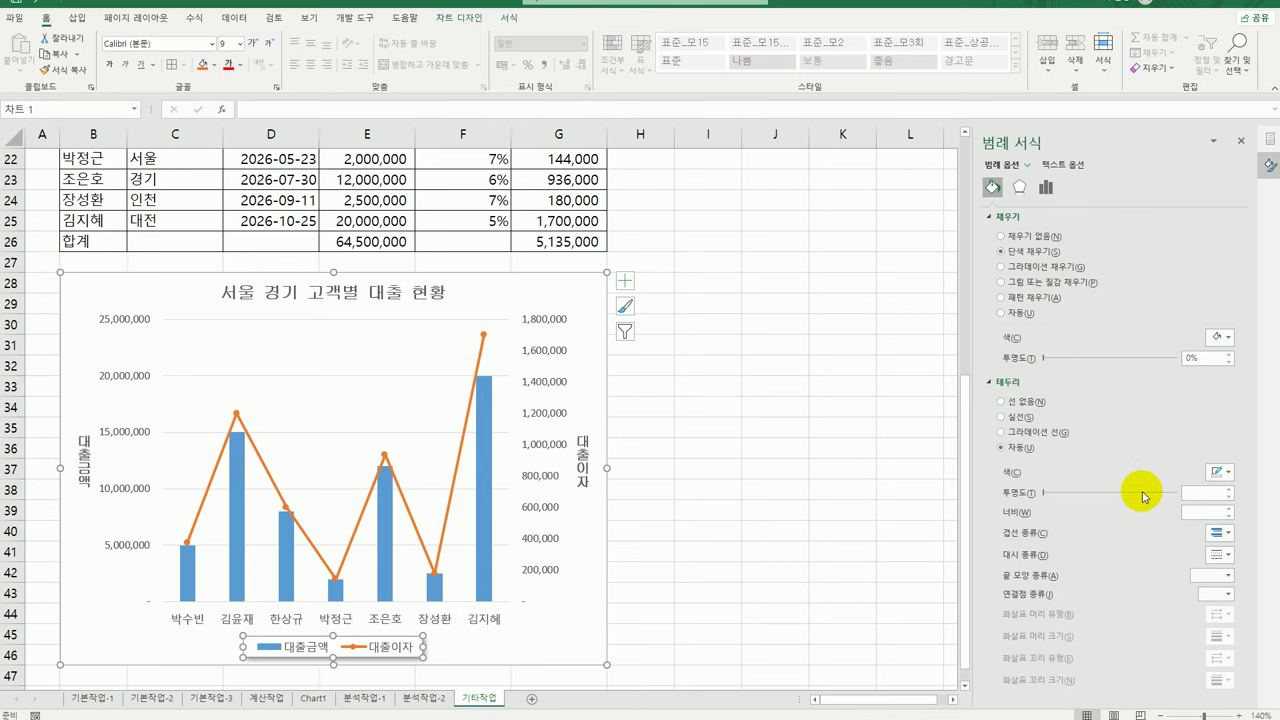
{"action": "left_click", "coordinate": [1016, 419]}
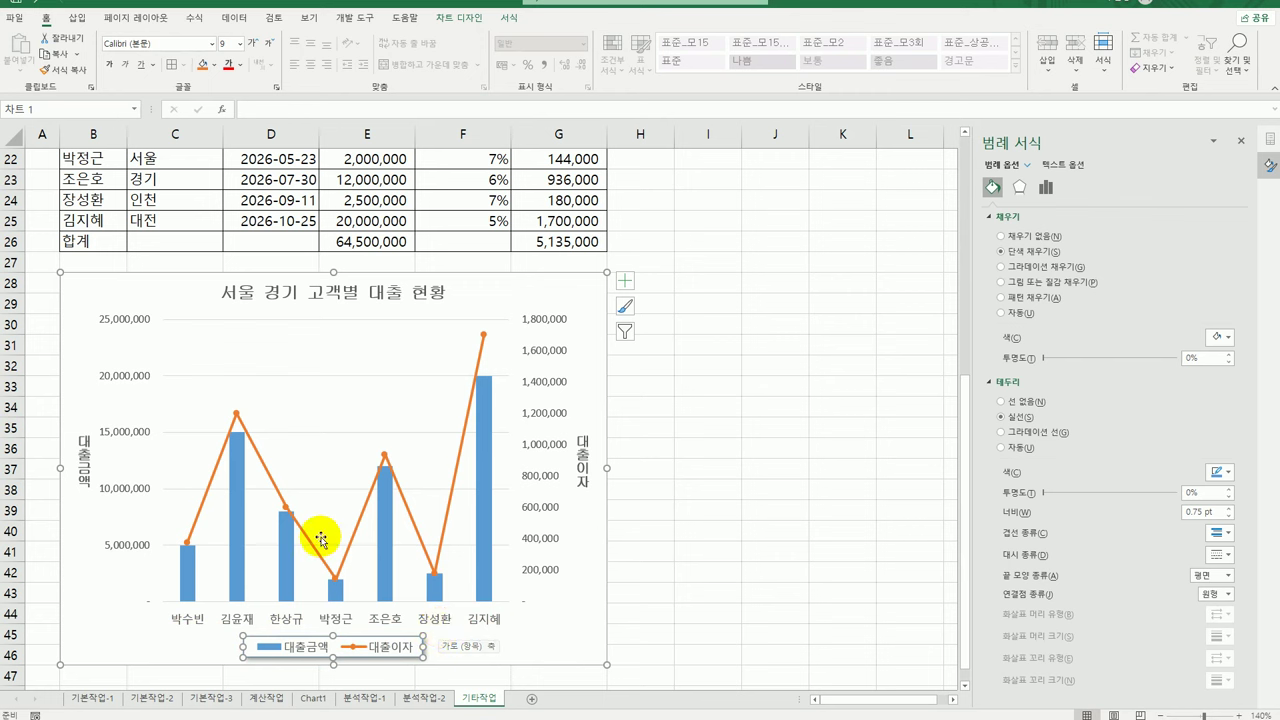
- Add a data label to only the second point of the 대출이자 line series
{"action": "left_click", "coordinate": [237, 420]}
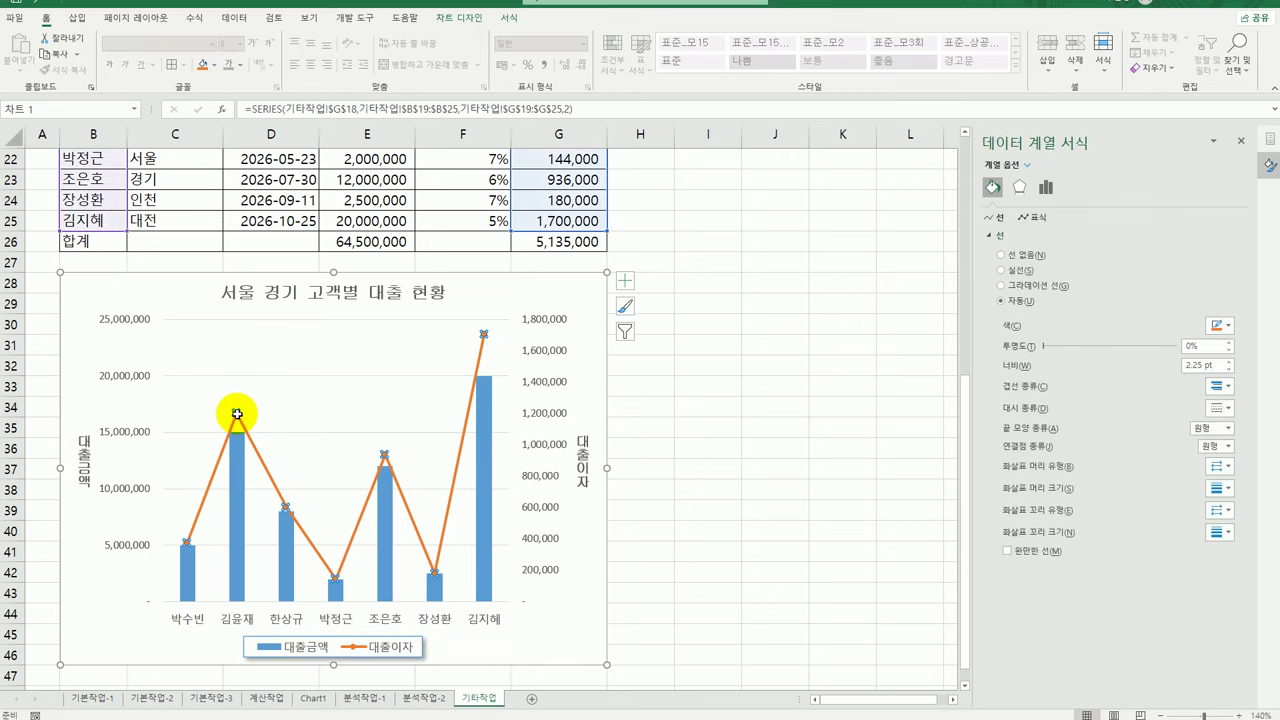
{"action": "left_click", "coordinate": [237, 414]}
{"action": "right_click", "coordinate": [237, 414]}
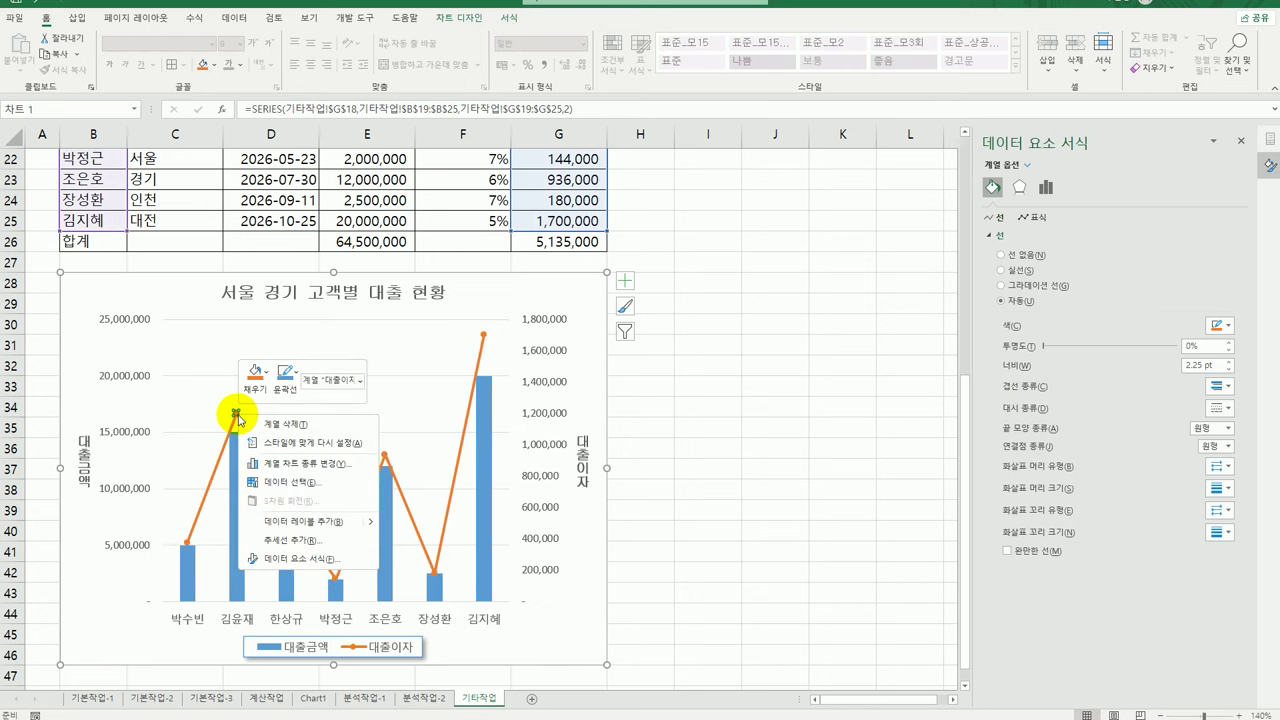
{"action": "left_click", "coordinate": [306, 520]}
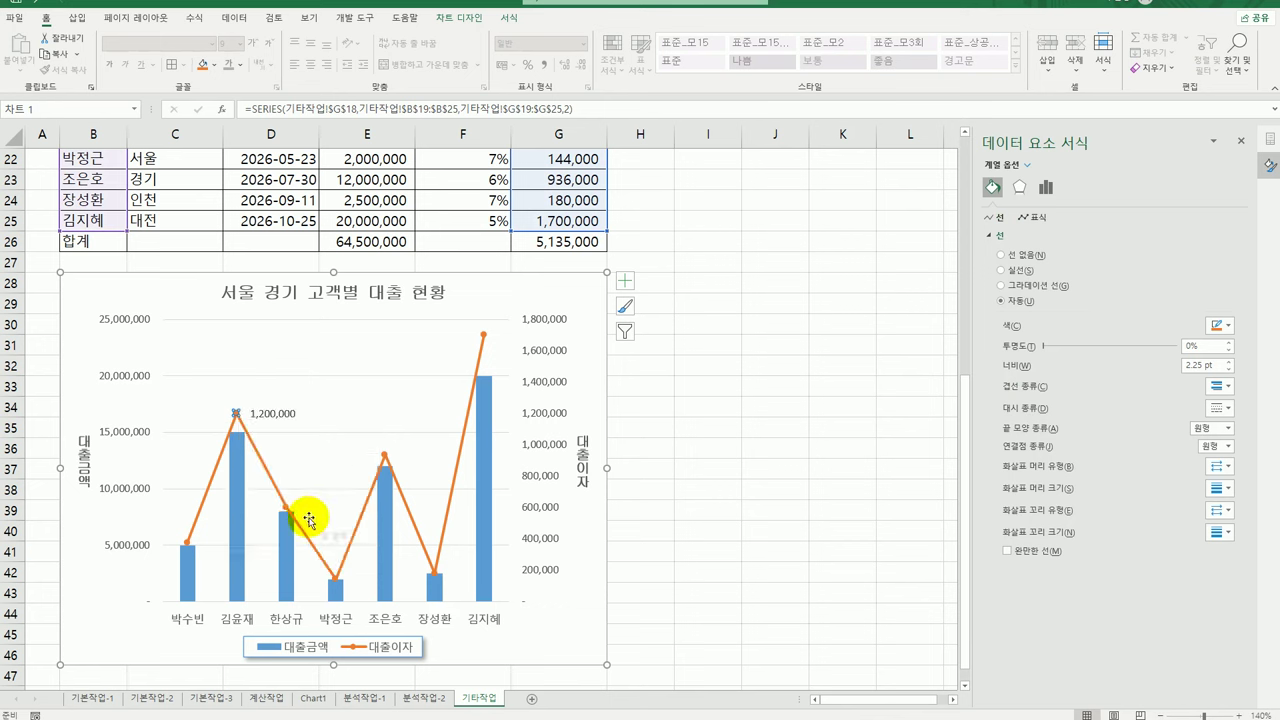
- Format the data label on the 대출이자 line in 굴림체 at size 10, then deselect the chart
{"action": "left_click", "coordinate": [270, 416]}
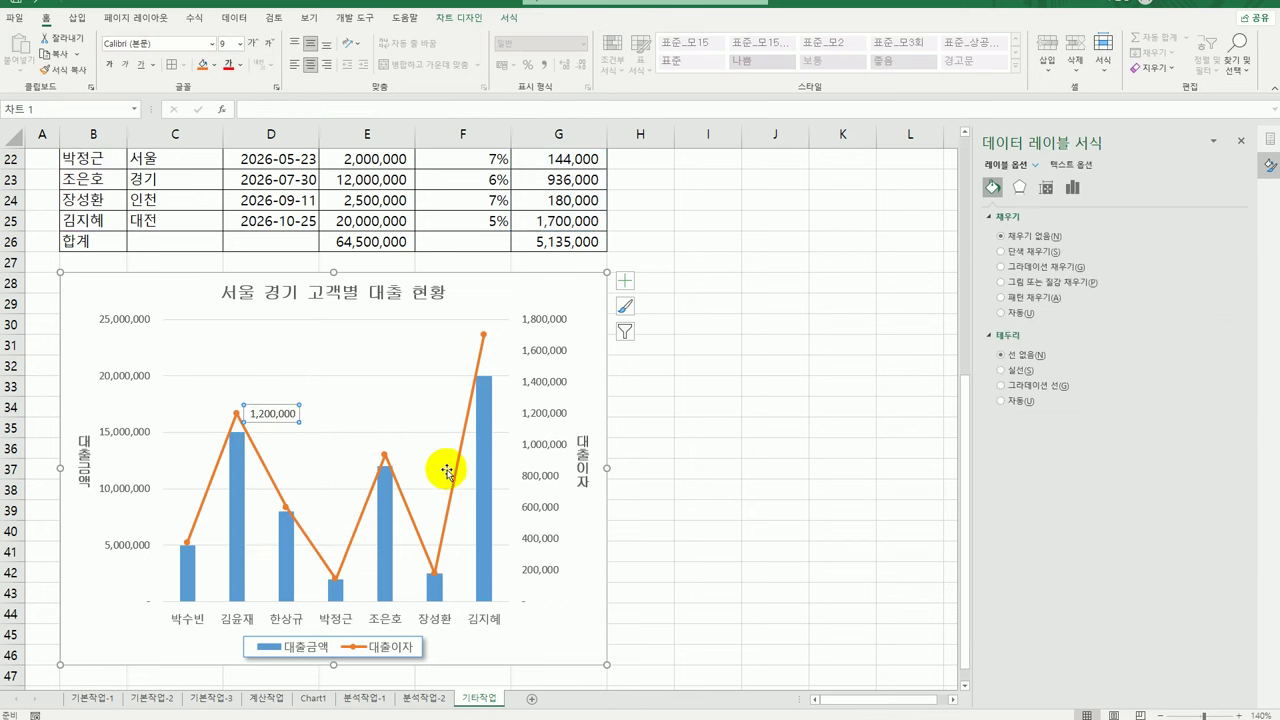
{"action": "left_click", "coordinate": [211, 43]}
{"action": "left_click", "coordinate": [195, 168]}
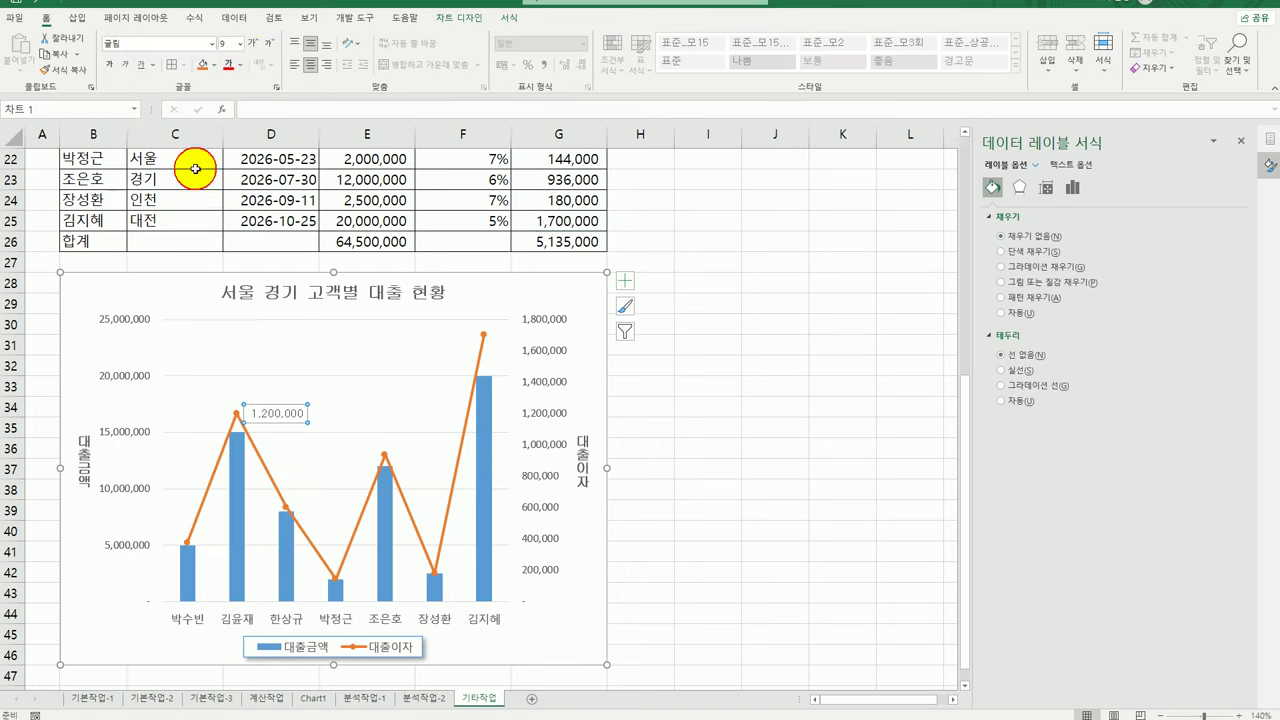
{"action": "left_click", "coordinate": [190, 44]}
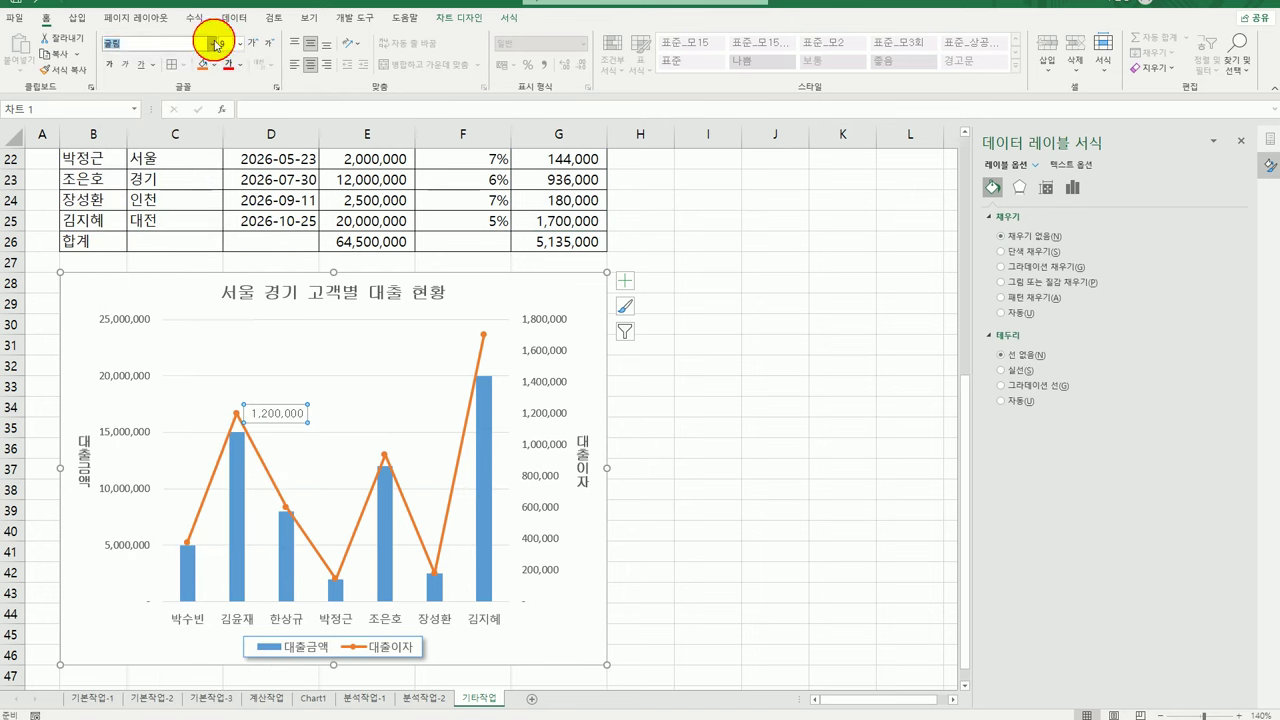
{"action": "left_click", "coordinate": [213, 43]}
{"action": "left_click", "coordinate": [157, 200]}
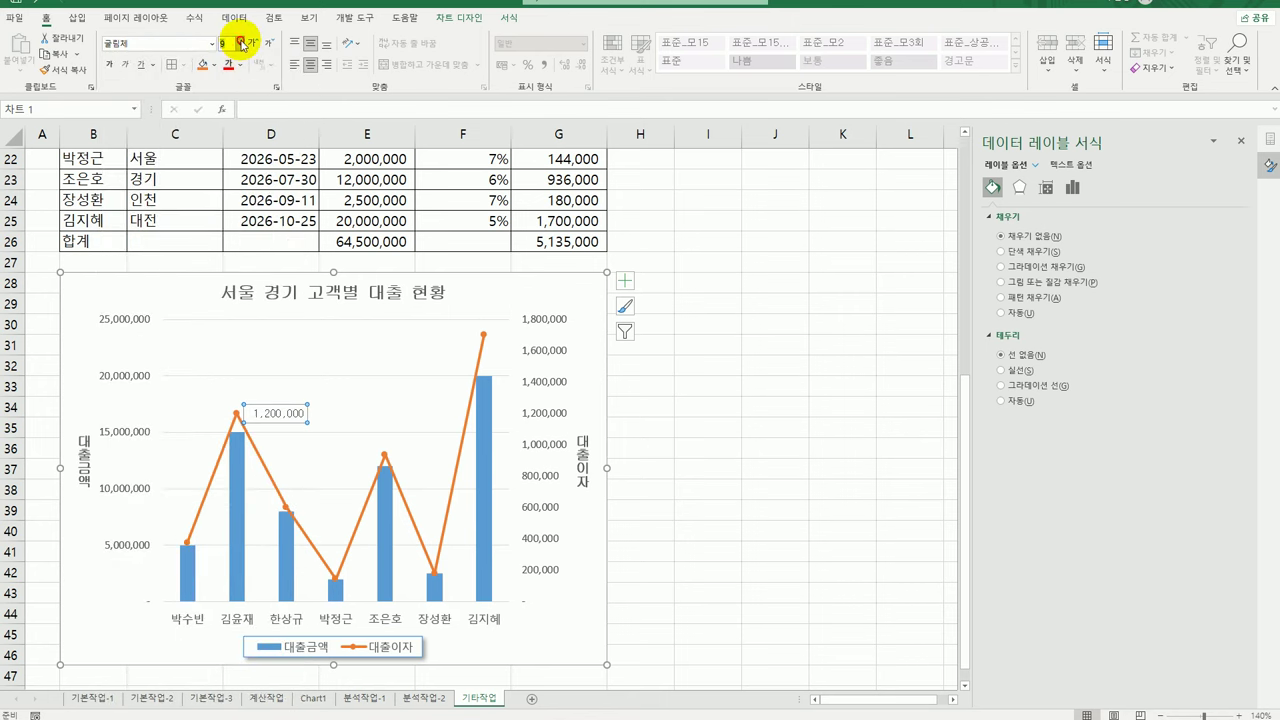
{"action": "left_click", "coordinate": [241, 44]}
{"action": "left_click", "coordinate": [232, 92]}
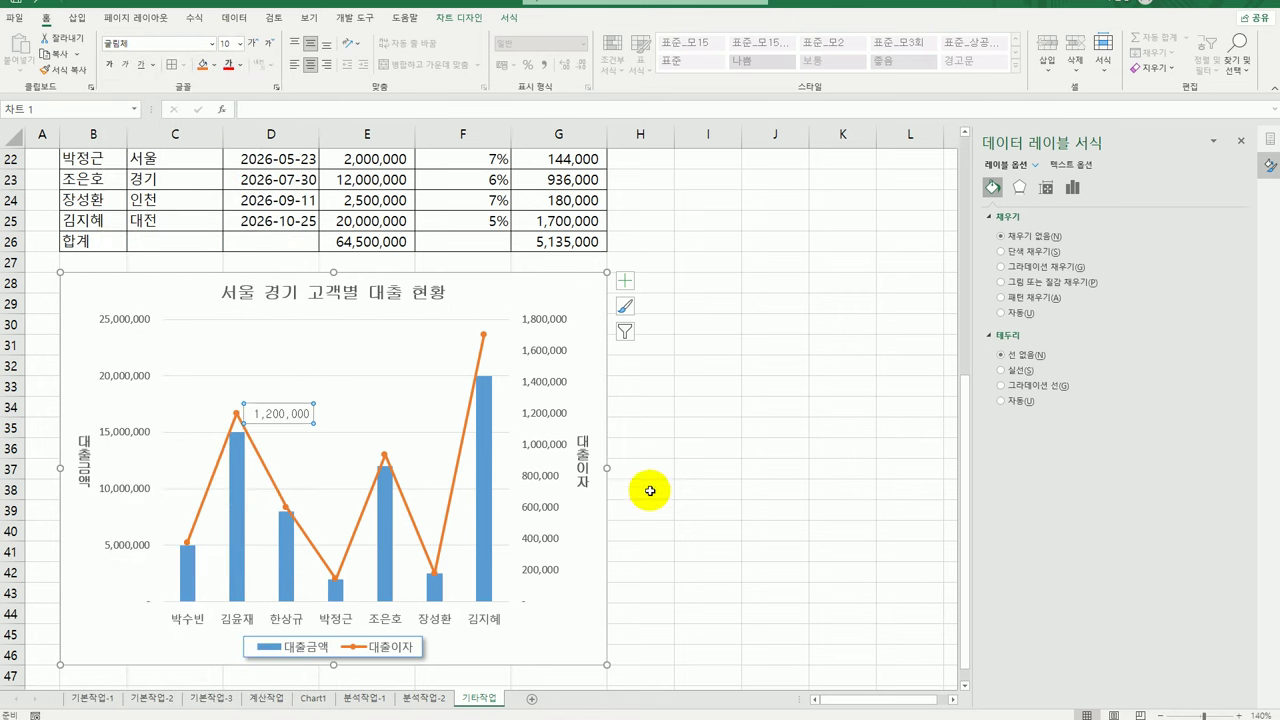
{"action": "left_click", "coordinate": [684, 512]}
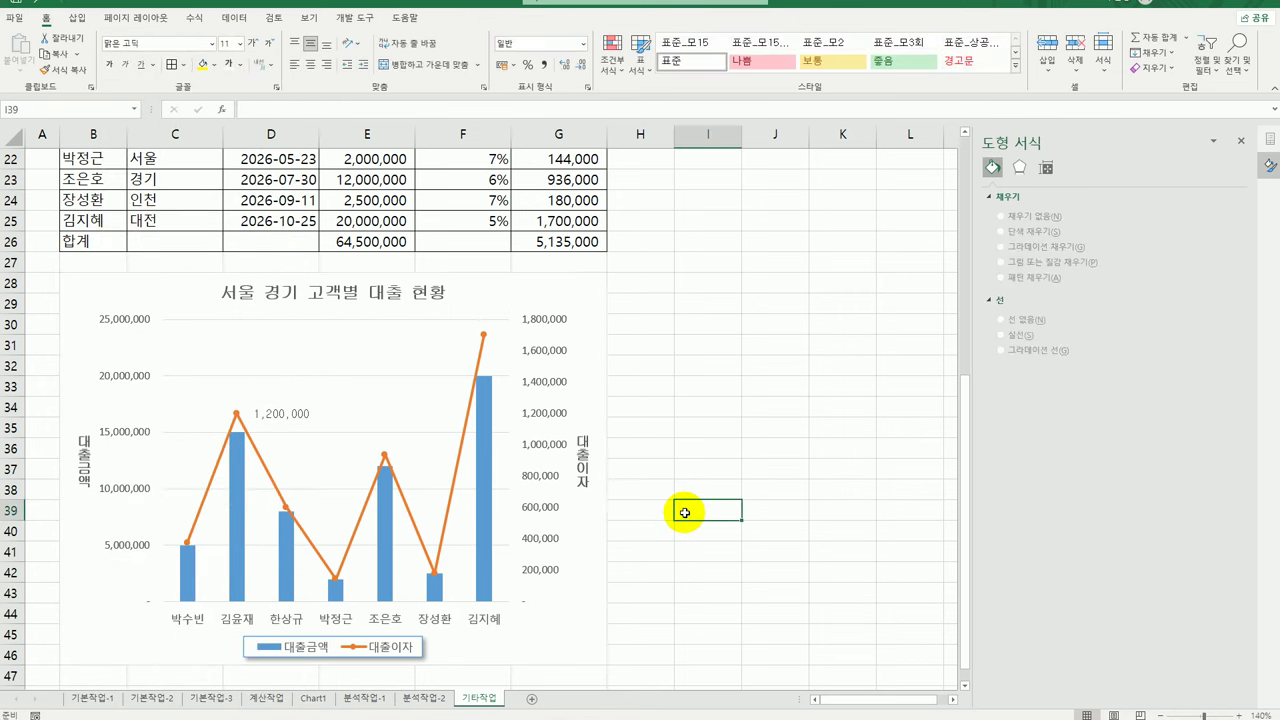